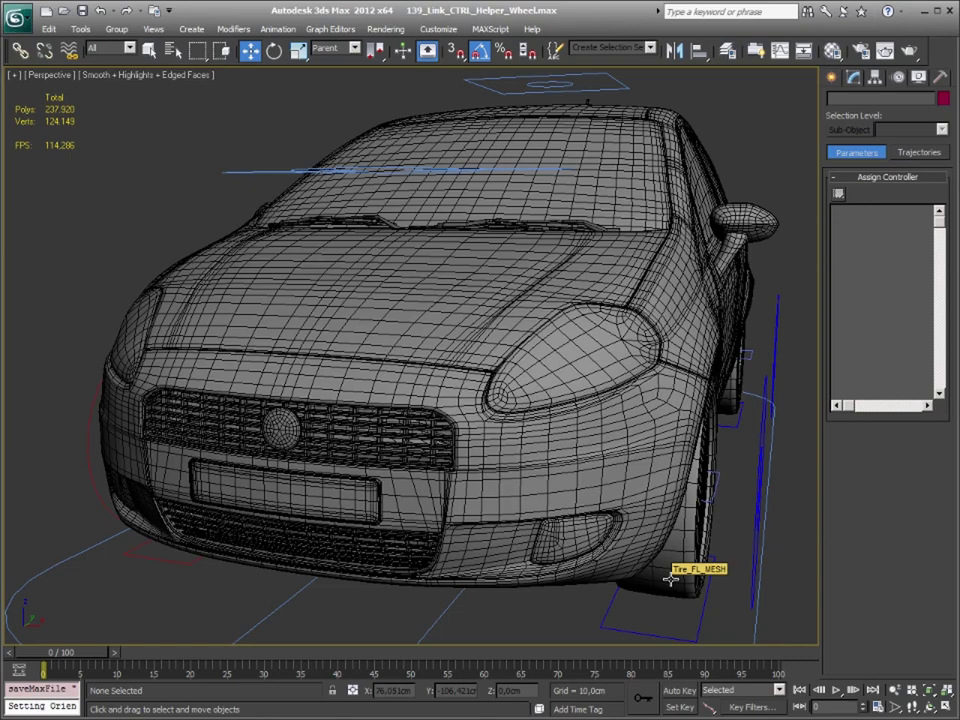
Drag out a Standard Primitives sphere beside the car's rear wheel, then re-frame the side view.
alt+middle_drag(767, 339, 645, 349)
scroll(590, 366, down, 5)
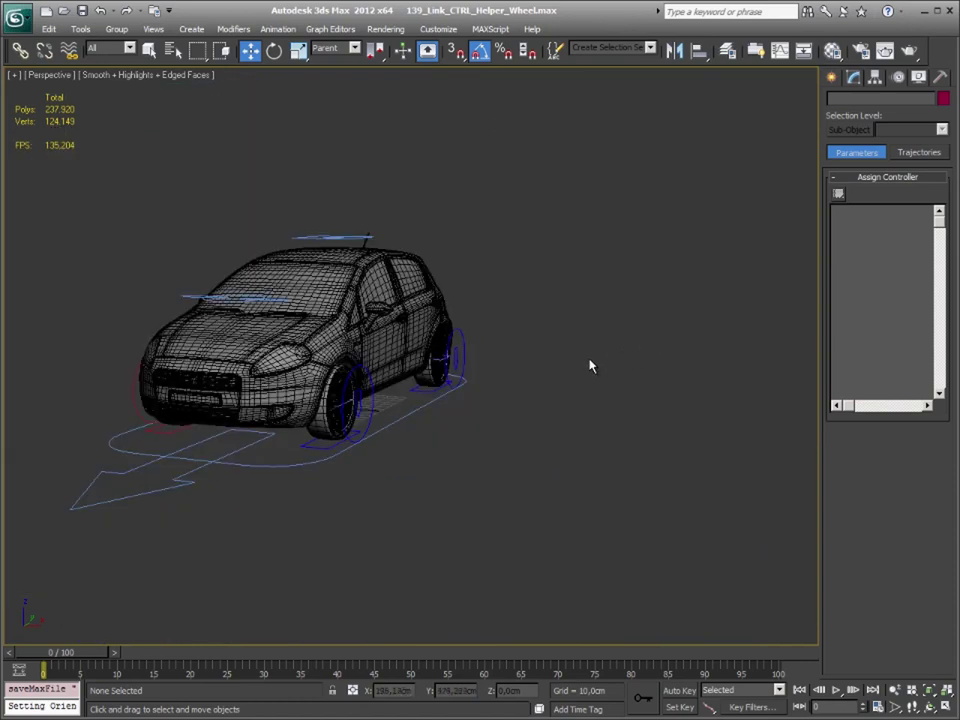
click(831, 77)
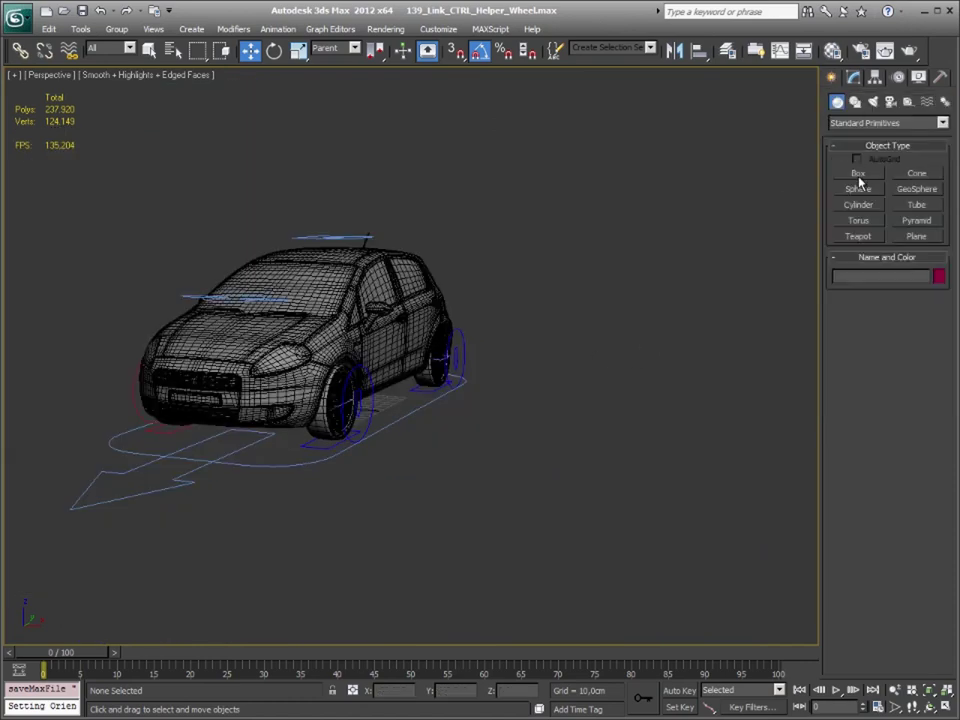
click(858, 189)
drag(459, 430, 532, 430)
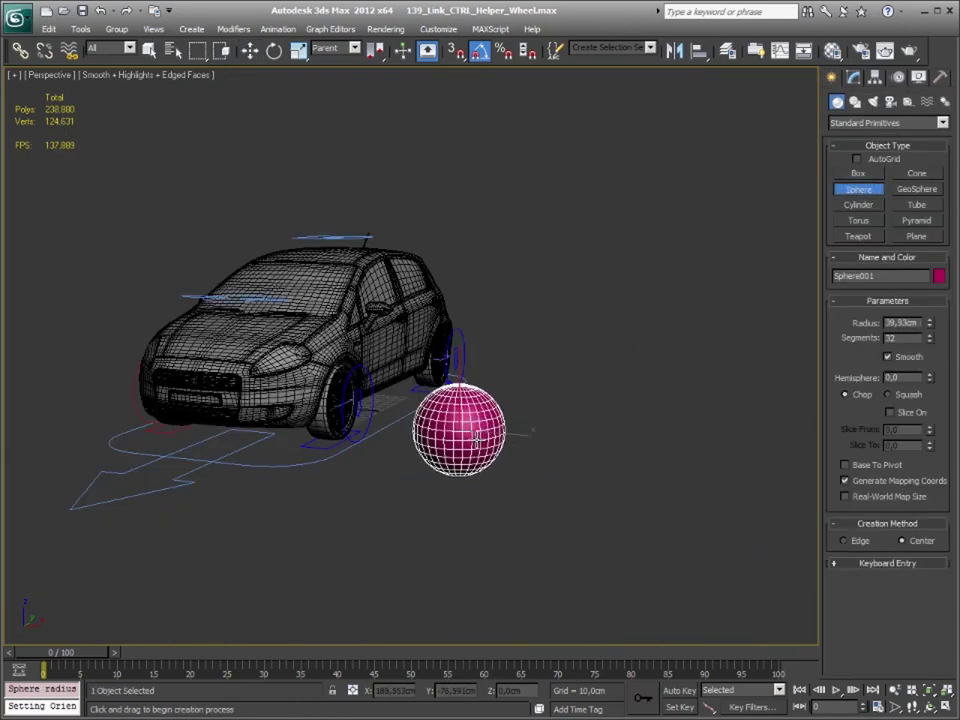
key(w)
middle_drag(492, 352, 507, 370)
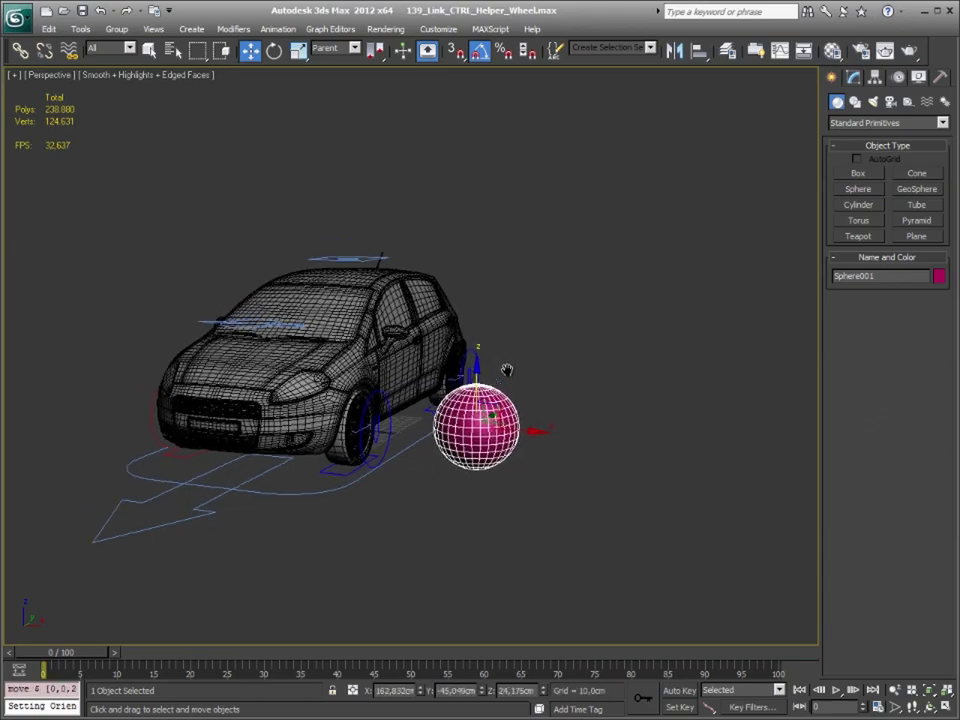
scroll(507, 370, up, 5)
scroll(507, 370, down, 5)
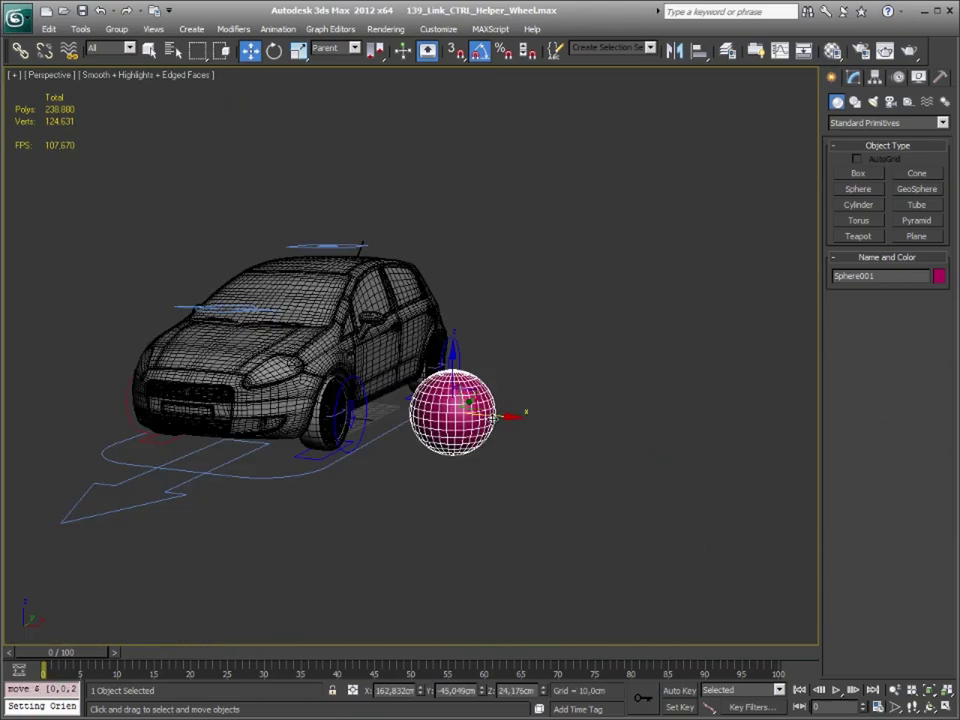
alt+middle_drag(560, 444, 538, 448)
Add an FFD 4x4x4 modifier to Sphere001.
key(z)
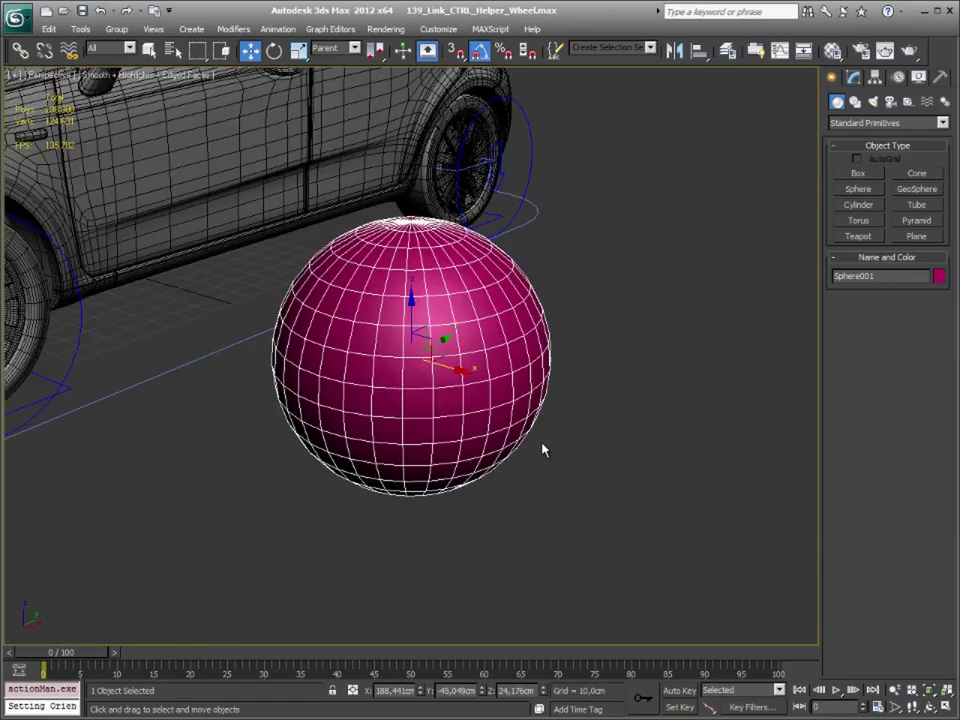
click(853, 78)
click(941, 118)
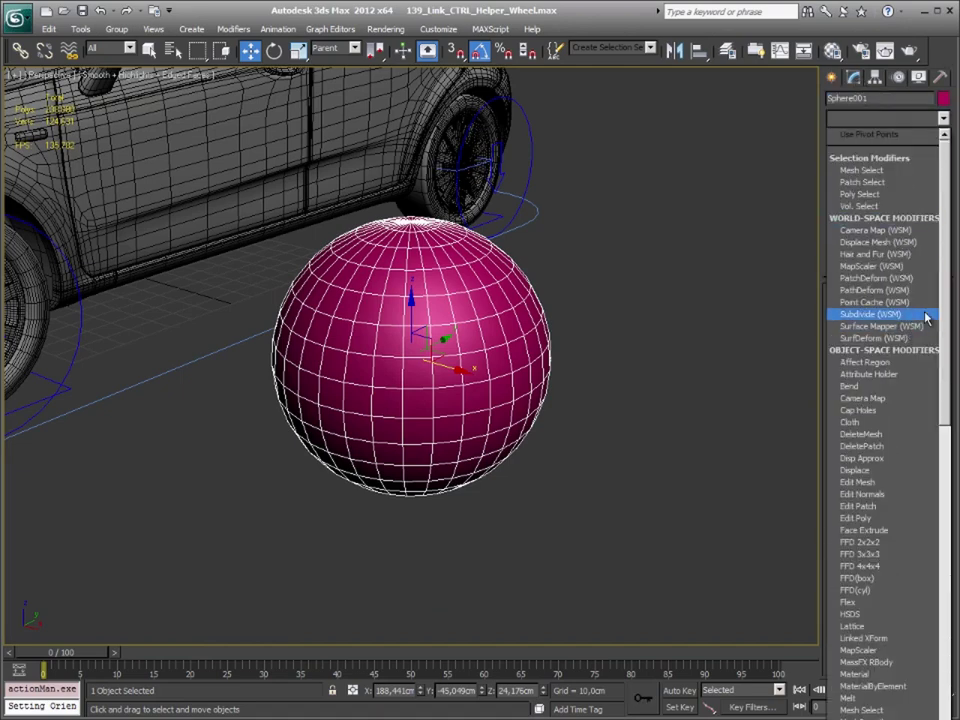
scroll(941, 326, down, 6)
scroll(930, 340, down, 1)
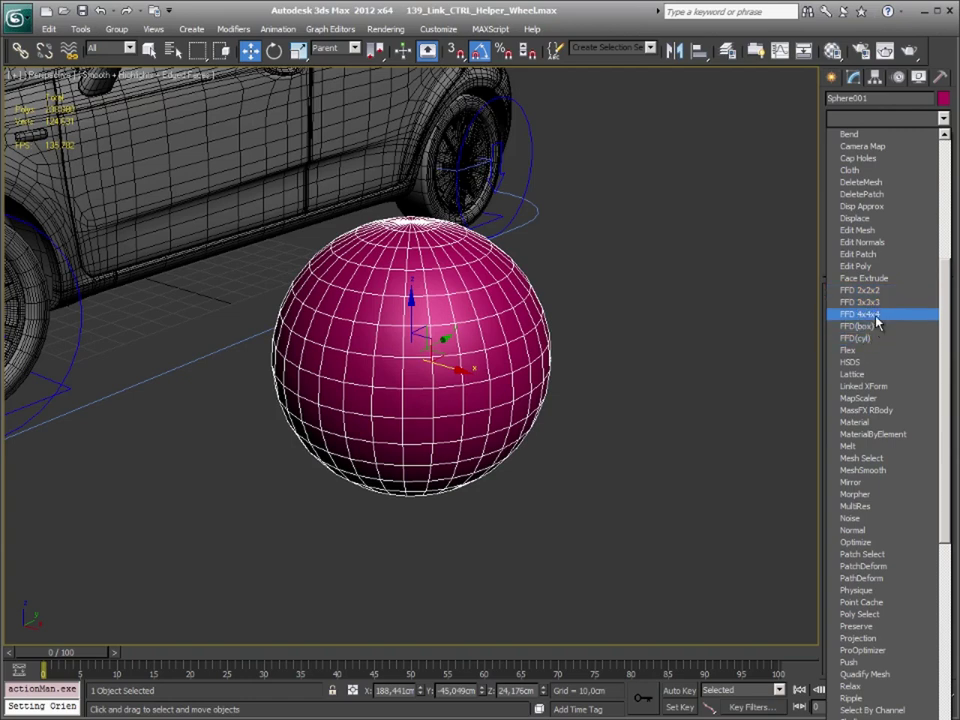
click(862, 314)
Drag the lattice's upper control points to dent and squash the sphere lopsided.
click(850, 139)
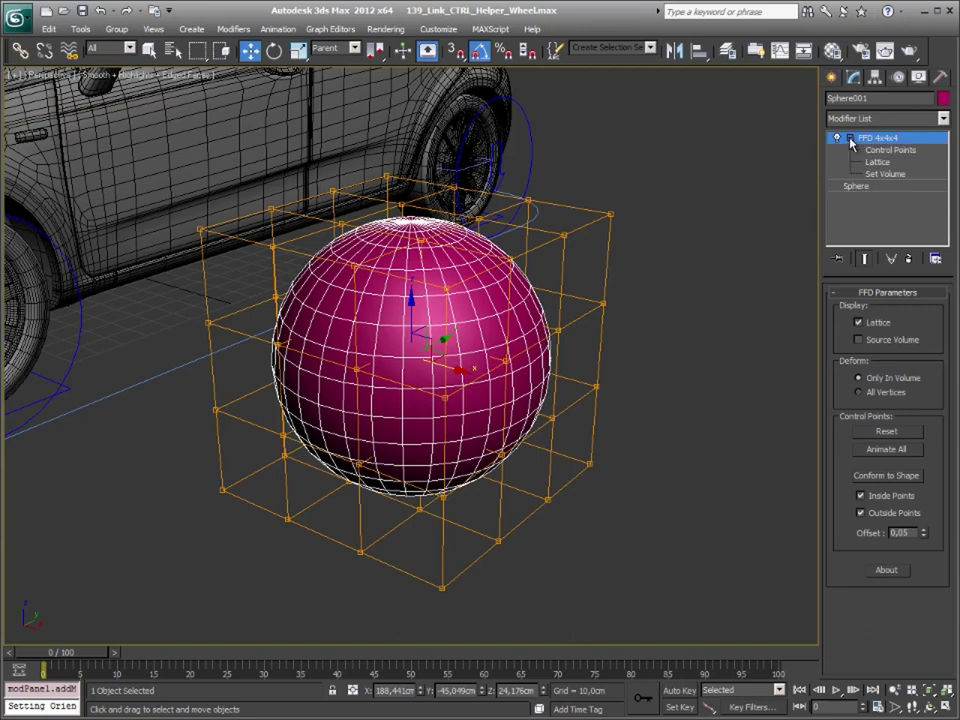
click(876, 152)
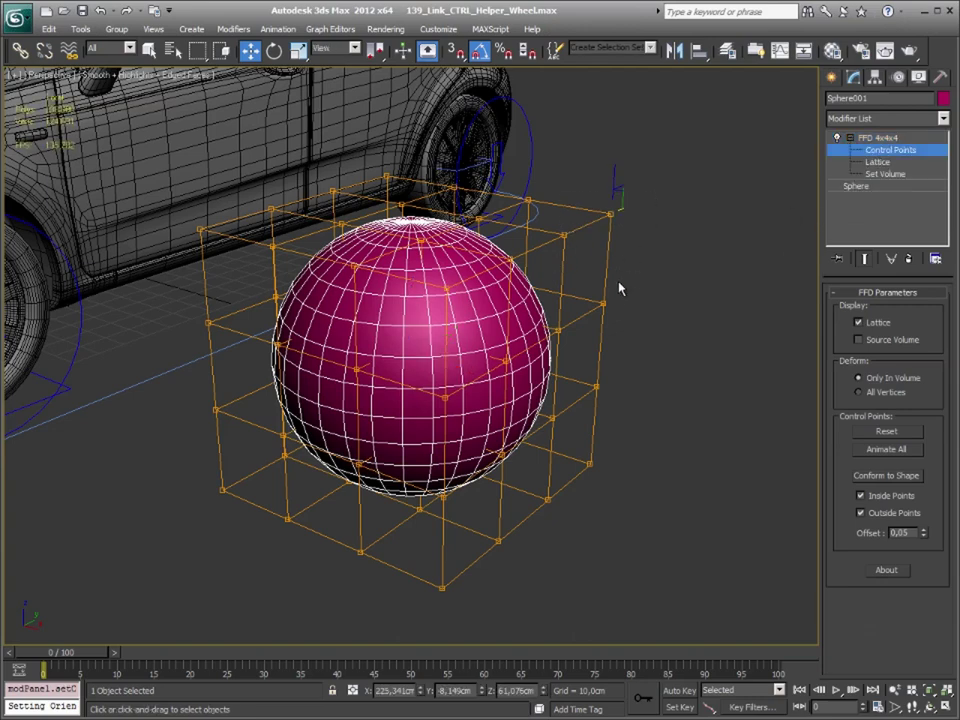
drag(658, 195, 440, 272)
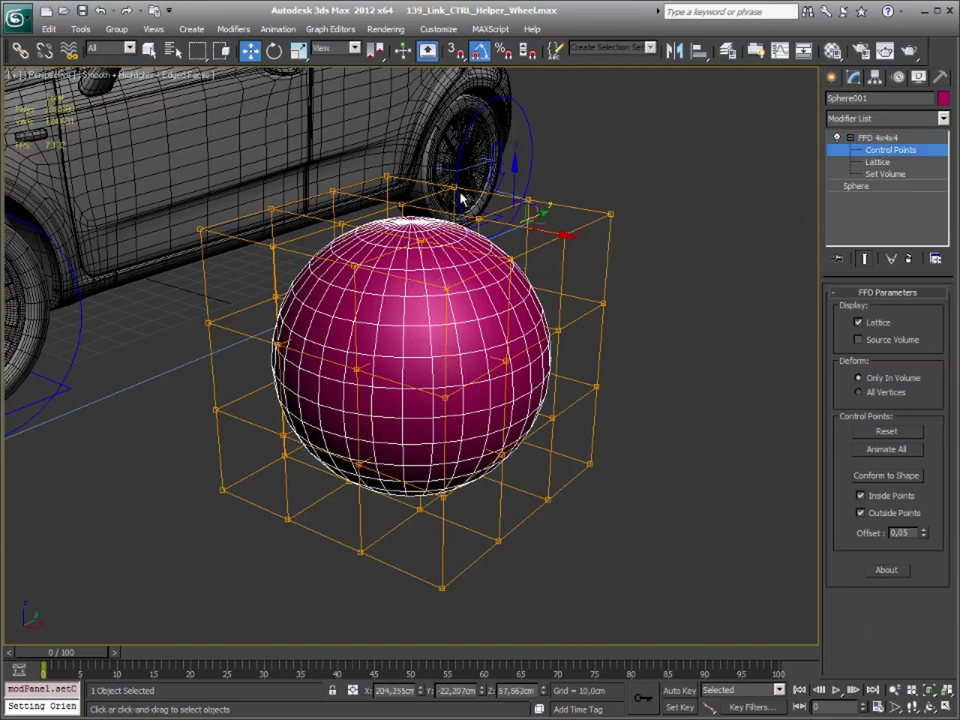
drag(509, 179, 509, 220)
alt+middle_drag(509, 220, 490, 147)
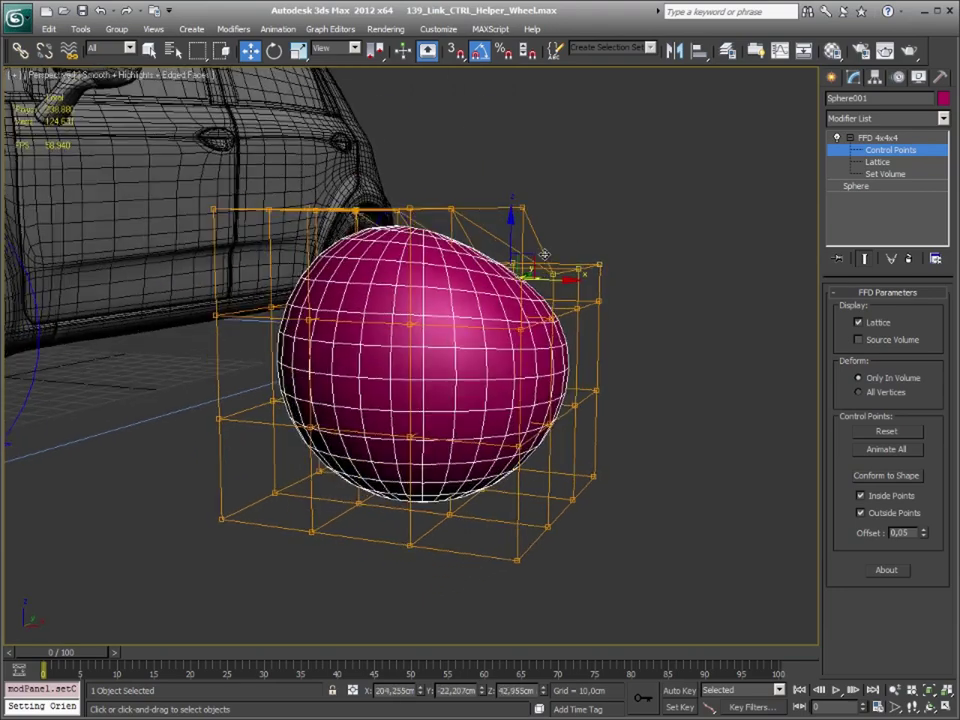
mouse_move(492, 148)
mouse_down()
mouse_move(388, 176)
mouse_move(340, 205)
mouse_move(313, 300)
mouse_up()
click(313, 208)
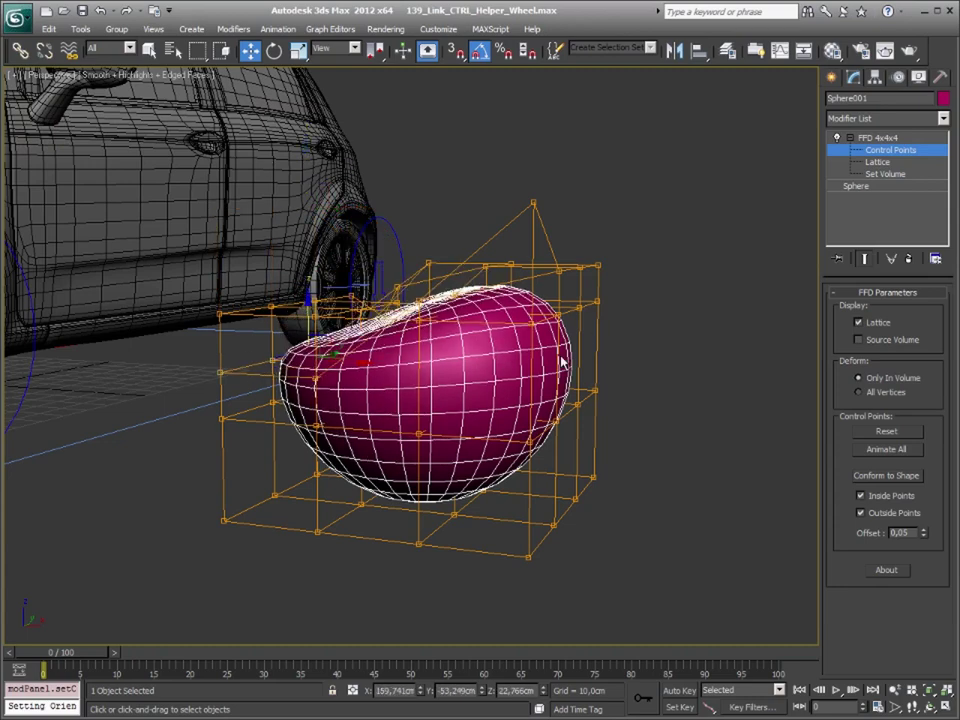
click(890, 137)
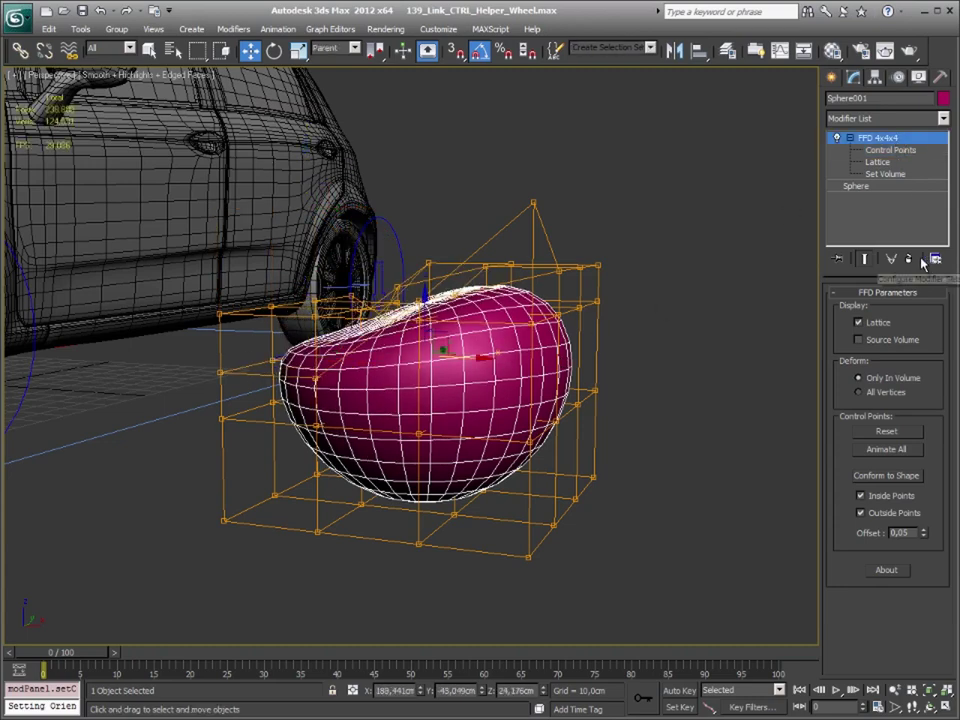
Delete the FFD modifier and add a Vol. Select modifier set to Vertex level.
click(910, 258)
click(943, 118)
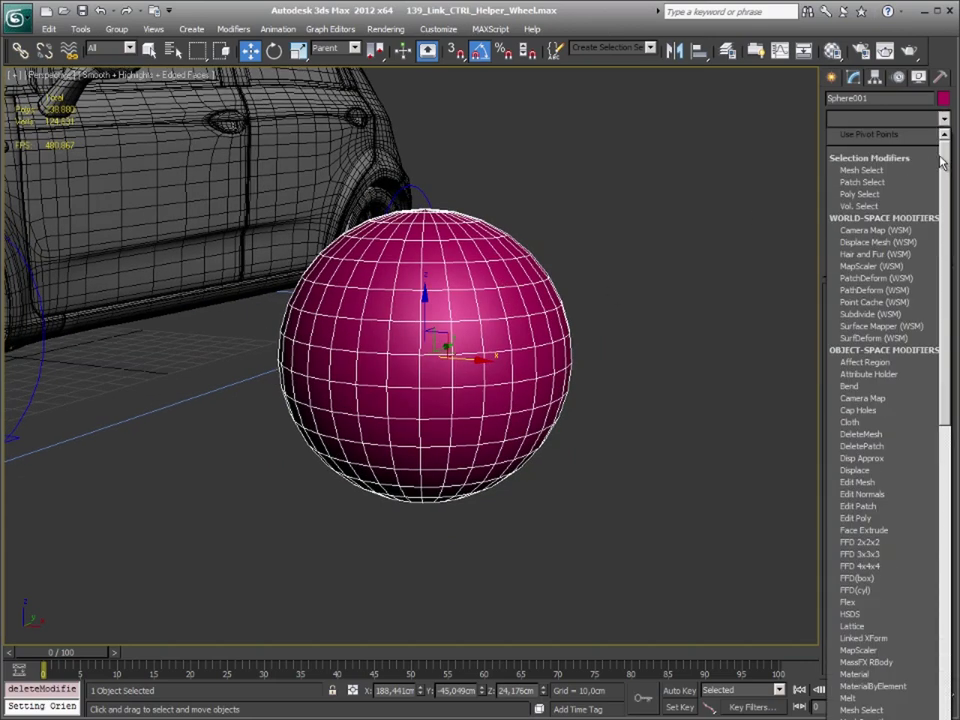
scroll(945, 200, down, 2)
scroll(945, 200, down, 10)
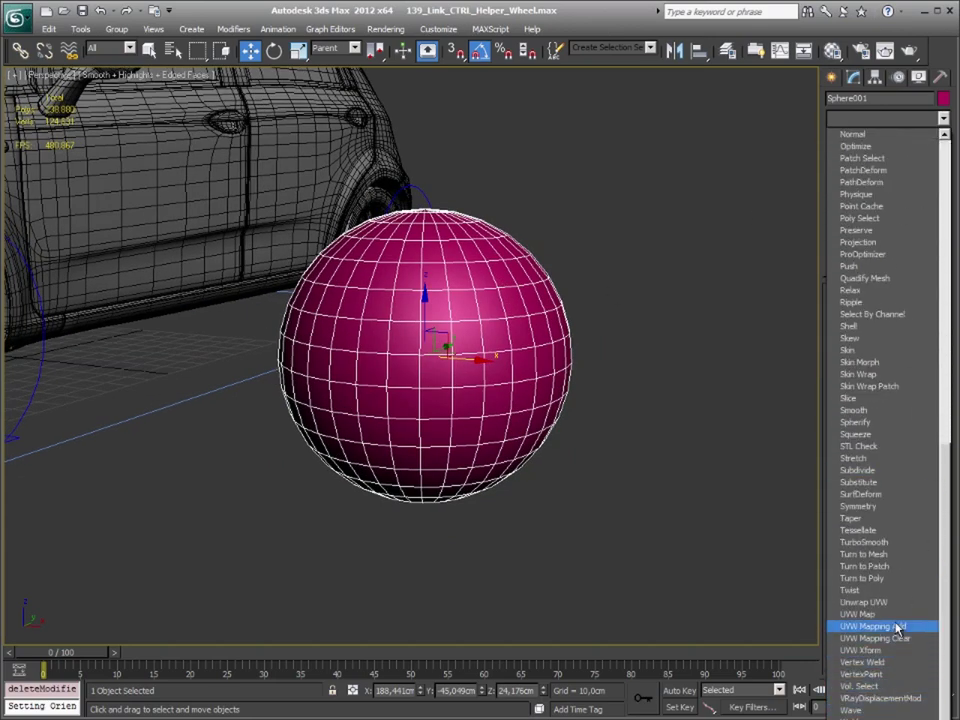
click(898, 686)
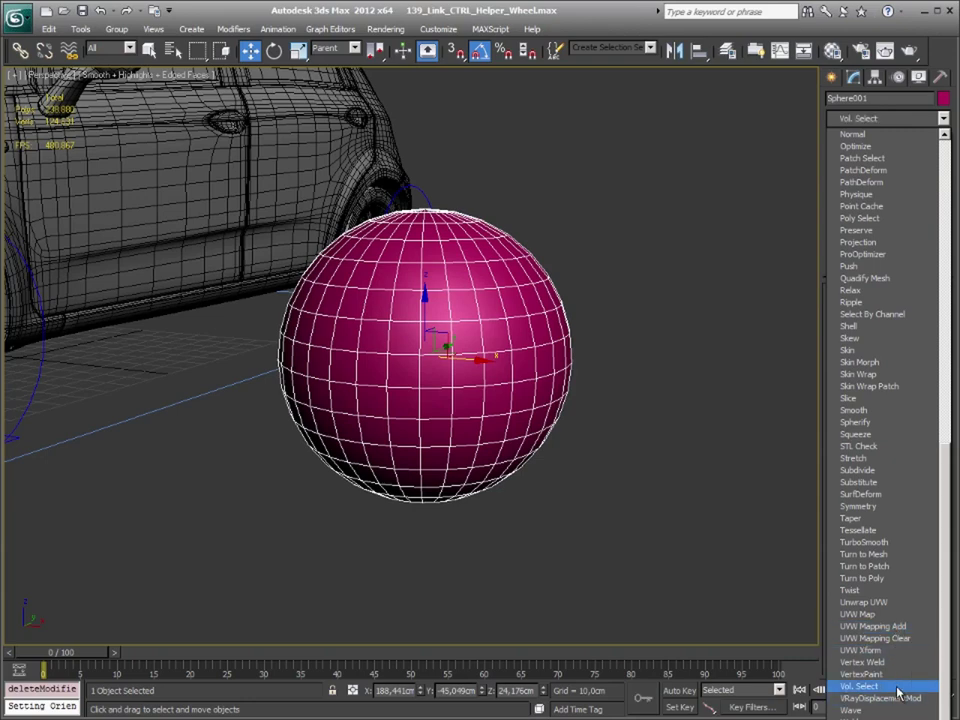
click(886, 333)
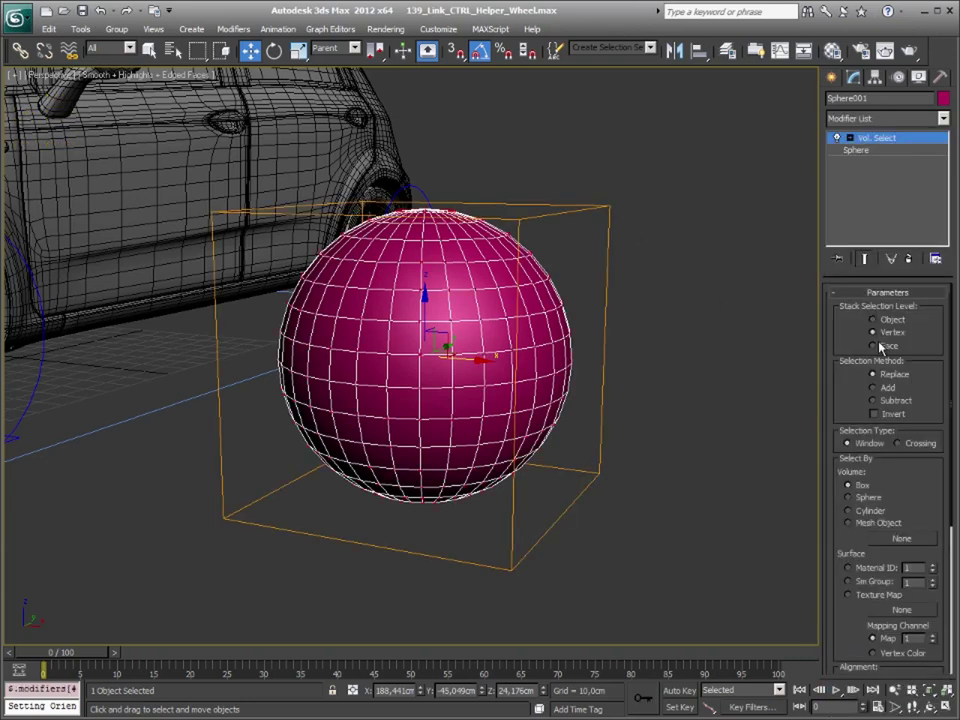
Lower the Vol. Select gizmo beneath the sphere so only its bottom vertices are selected.
click(849, 138)
click(868, 150)
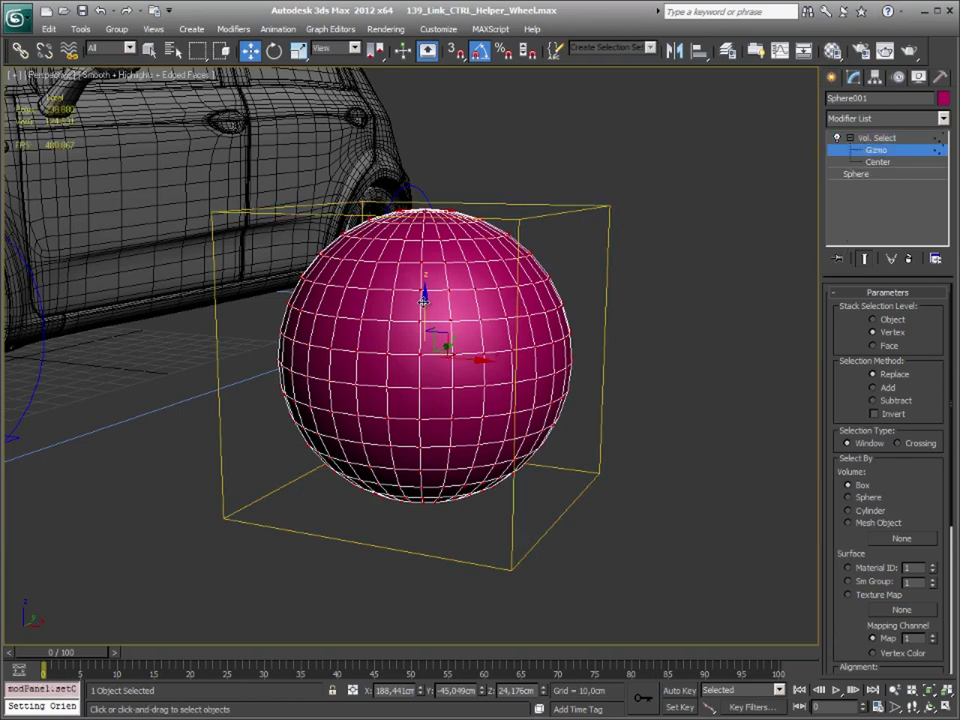
drag(448, 340, 443, 500)
alt+middle_drag(443, 500, 572, 422)
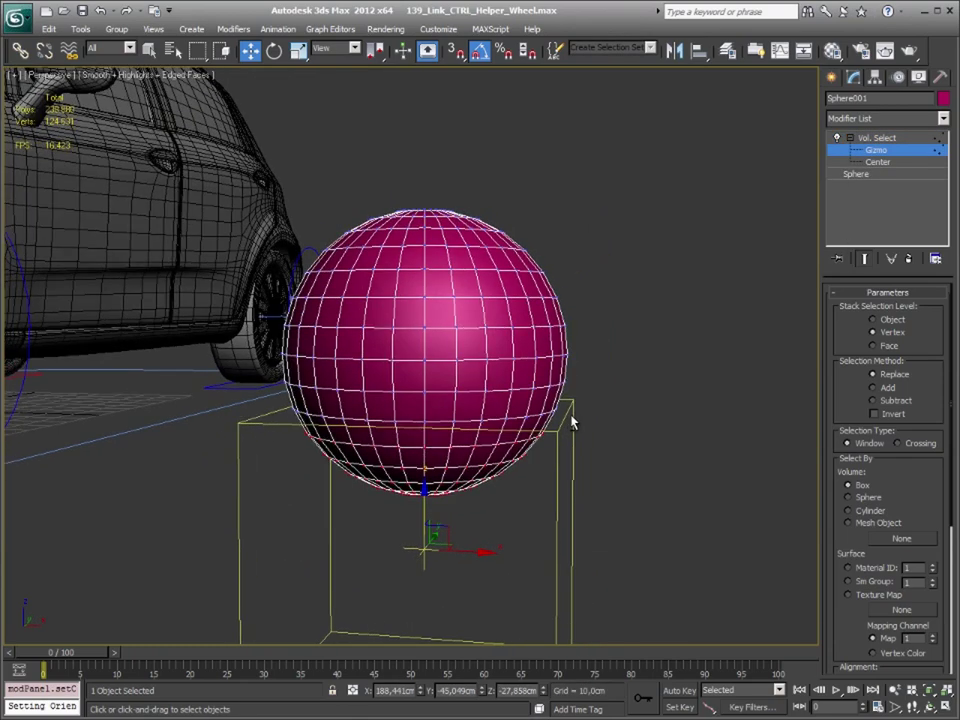
click(910, 118)
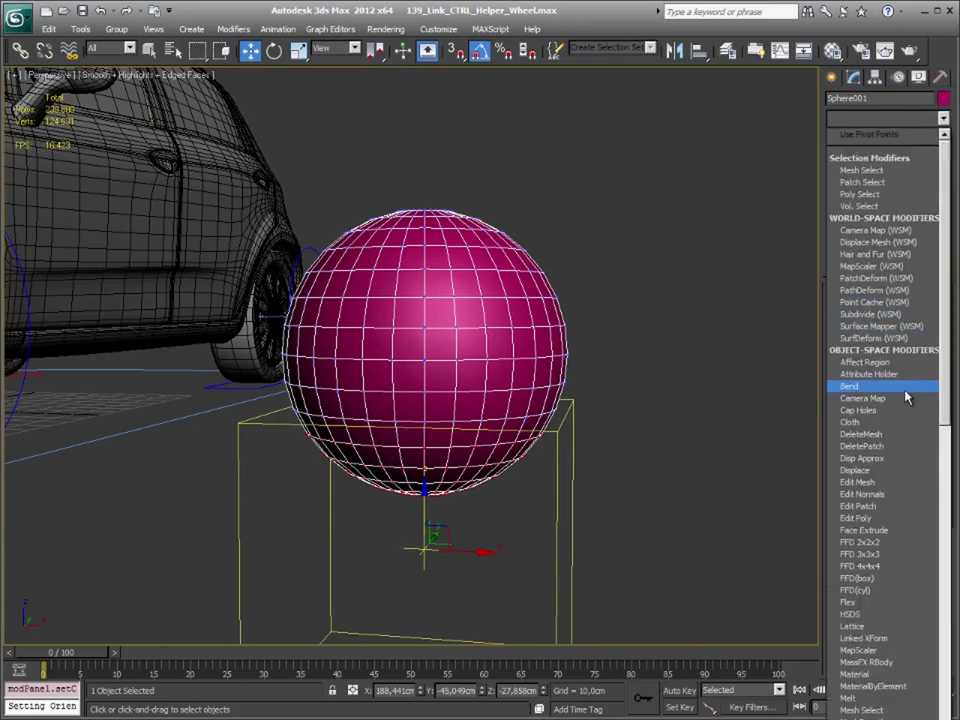
Add an FFD 4x4x4 and raise its lower control points to flatten the sphere's bottom.
click(886, 565)
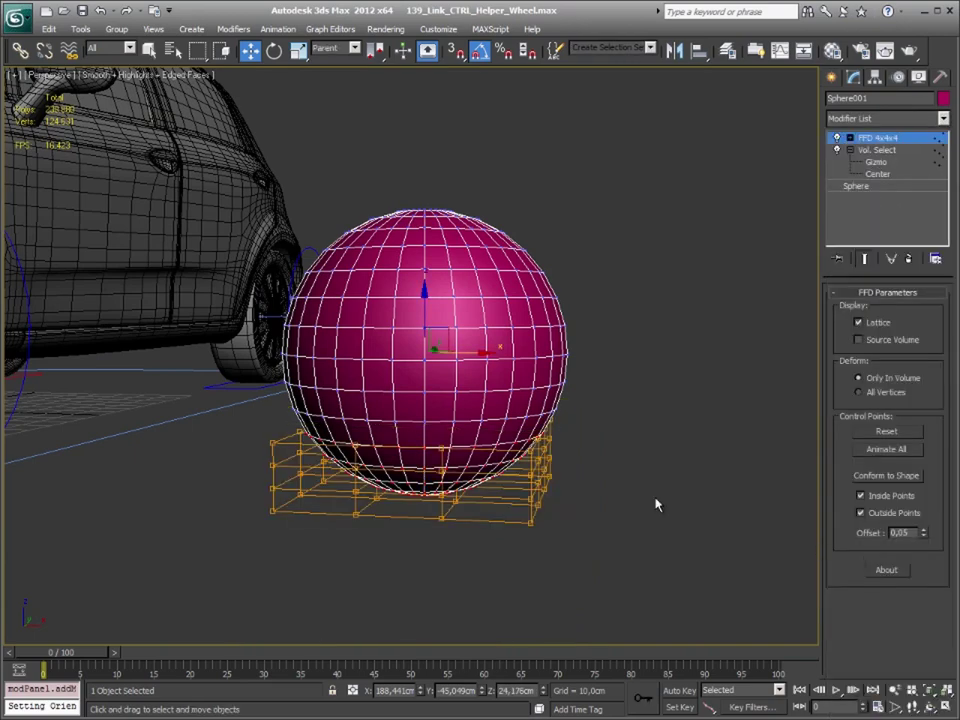
mouse_move(656, 506)
alt+middle_down()
mouse_move(611, 403)
mouse_move(455, 397)
alt+middle_up()
click(455, 397)
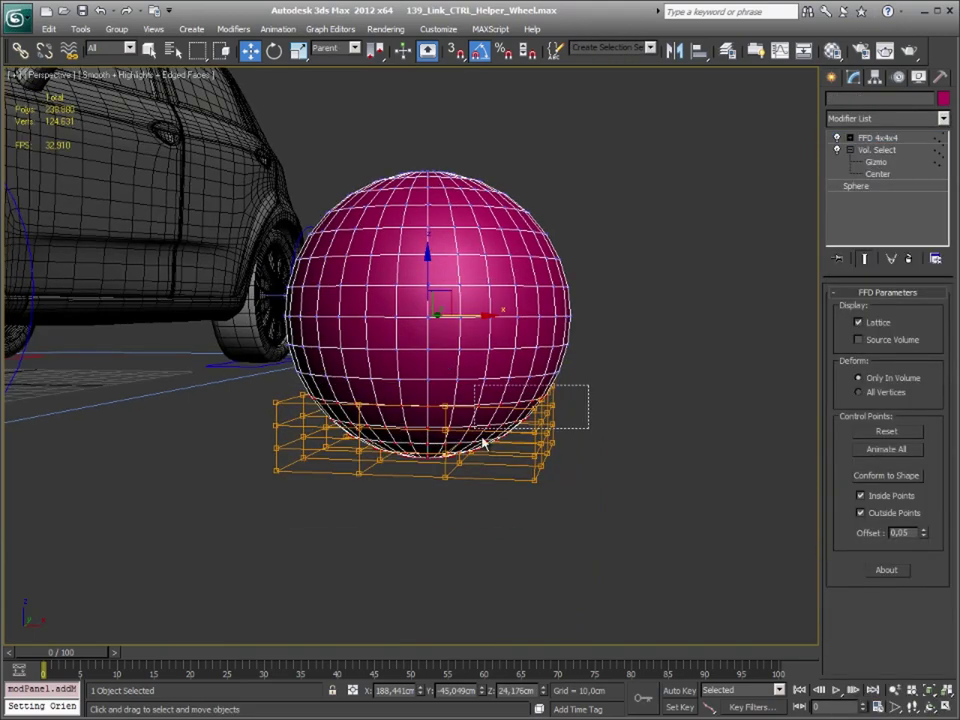
click(850, 138)
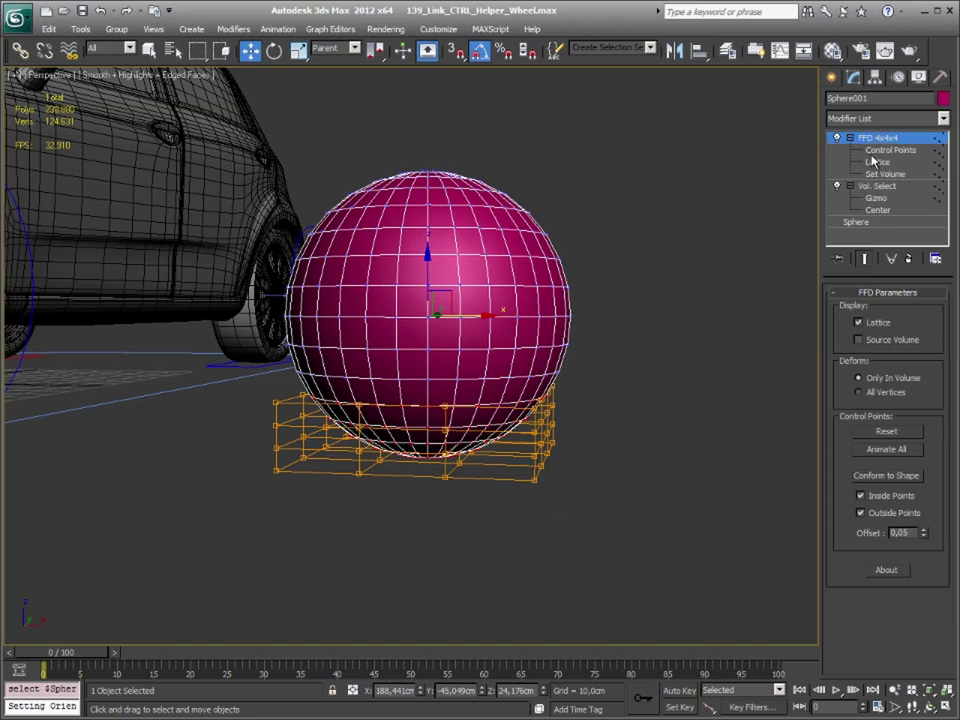
click(890, 149)
mouse_move(603, 578)
mouse_down()
mouse_move(334, 424)
mouse_move(251, 437)
mouse_up()
drag(437, 415, 433, 390)
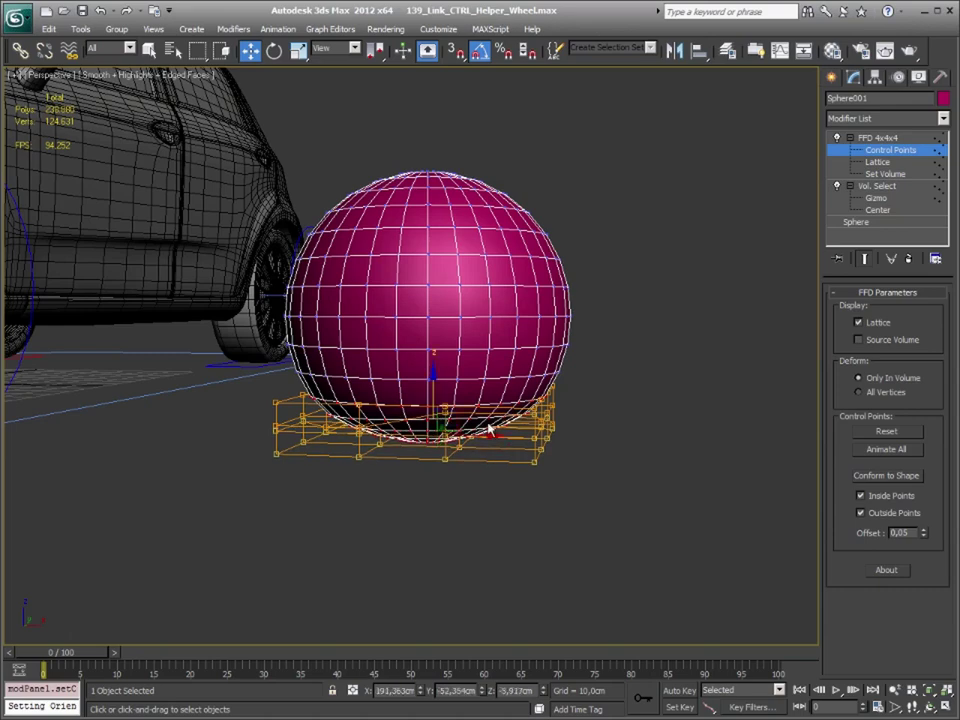
alt+middle_drag(654, 388, 615, 410)
Test-rotate the sphere, undo it, then remove the FFD 4x4x4 and Vol. Select modifiers.
click(878, 137)
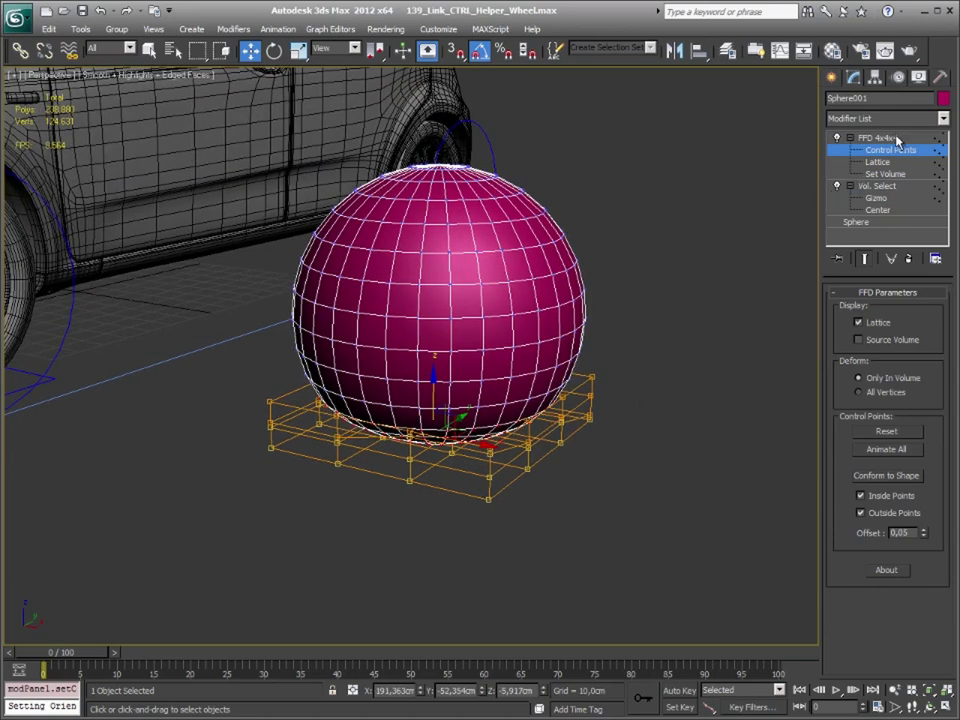
click(745, 222)
click(542, 274)
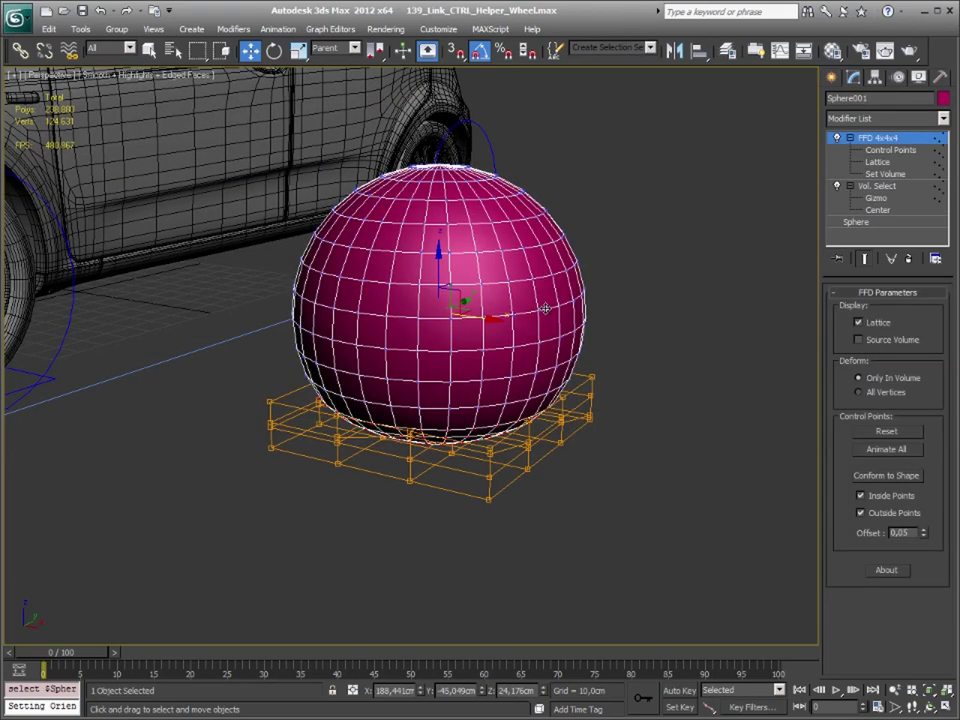
key(e)
drag(312, 214, 448, 514)
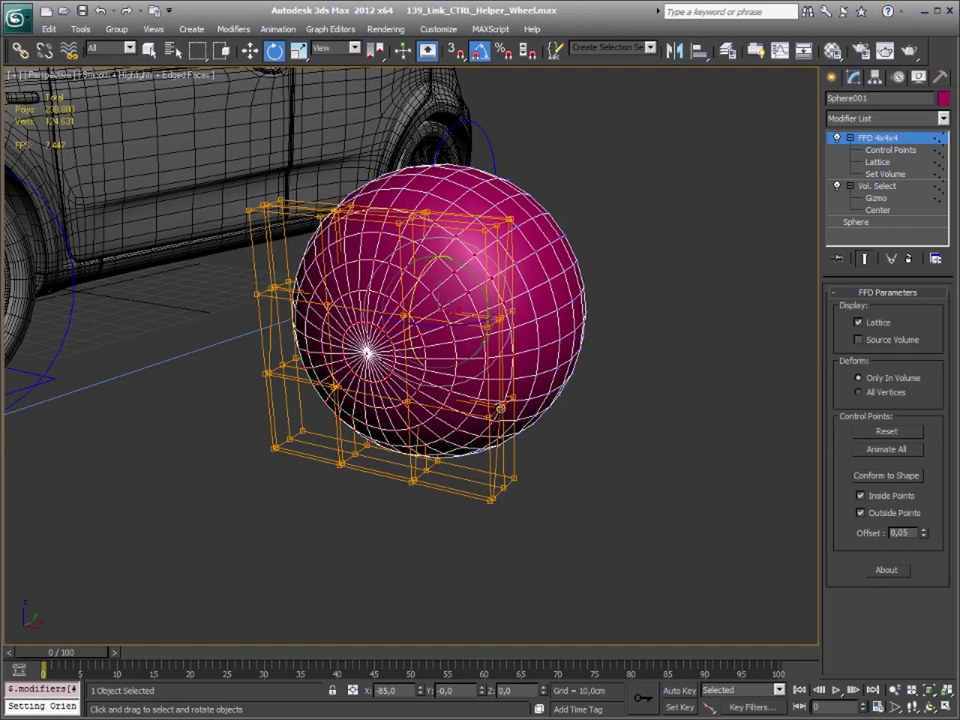
key(ctrl+z)
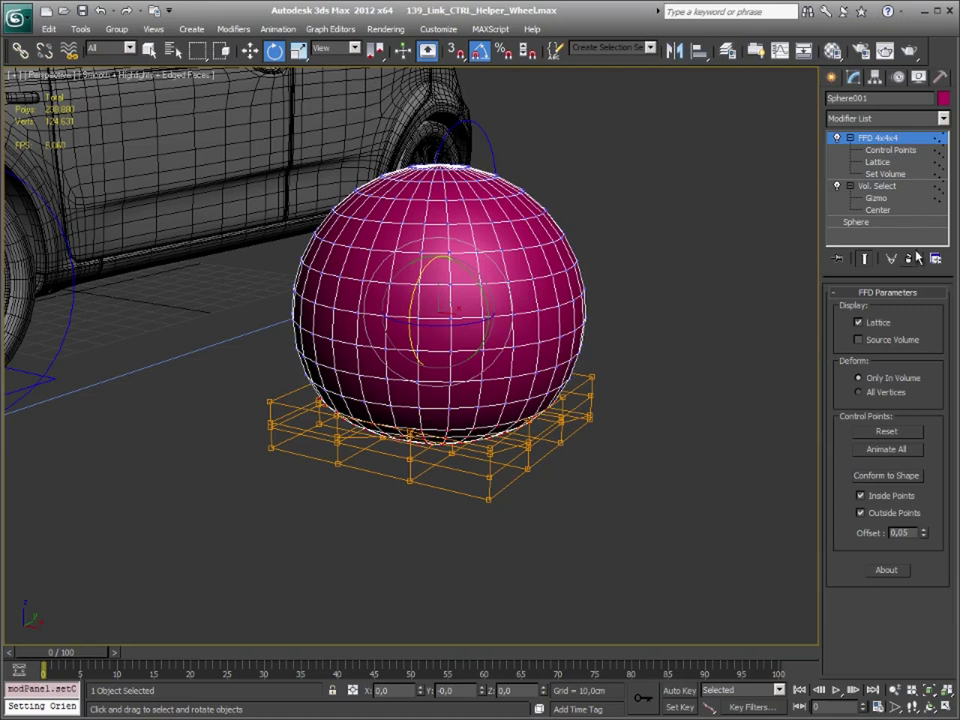
click(908, 258)
click(908, 258)
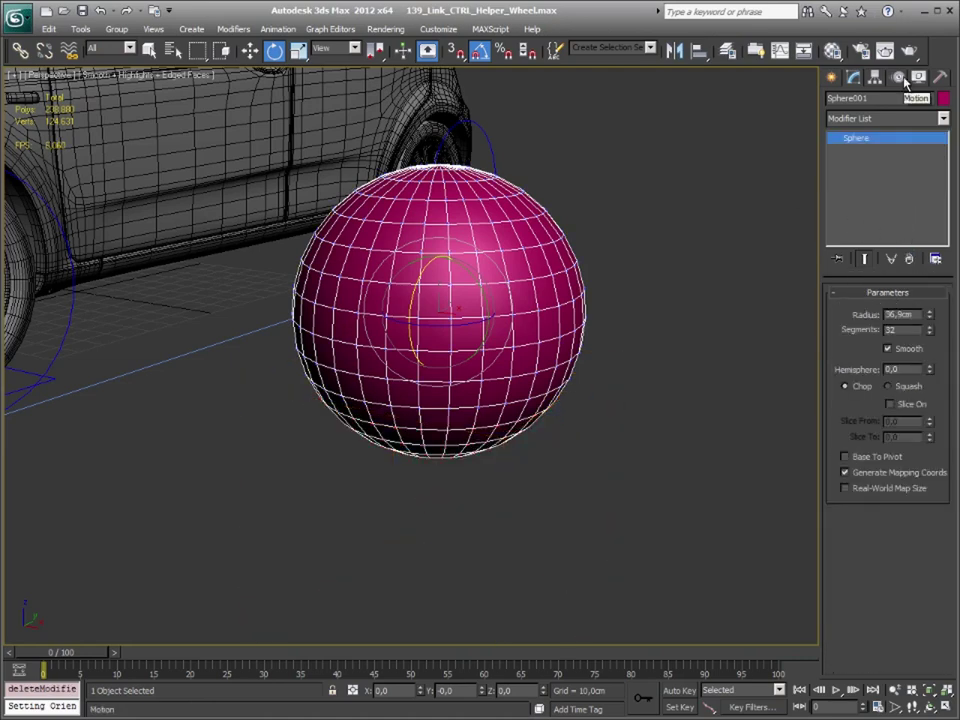
Draw a Geometric/Deformable FFD(Box) space warp beneath the sphere.
click(831, 77)
click(942, 122)
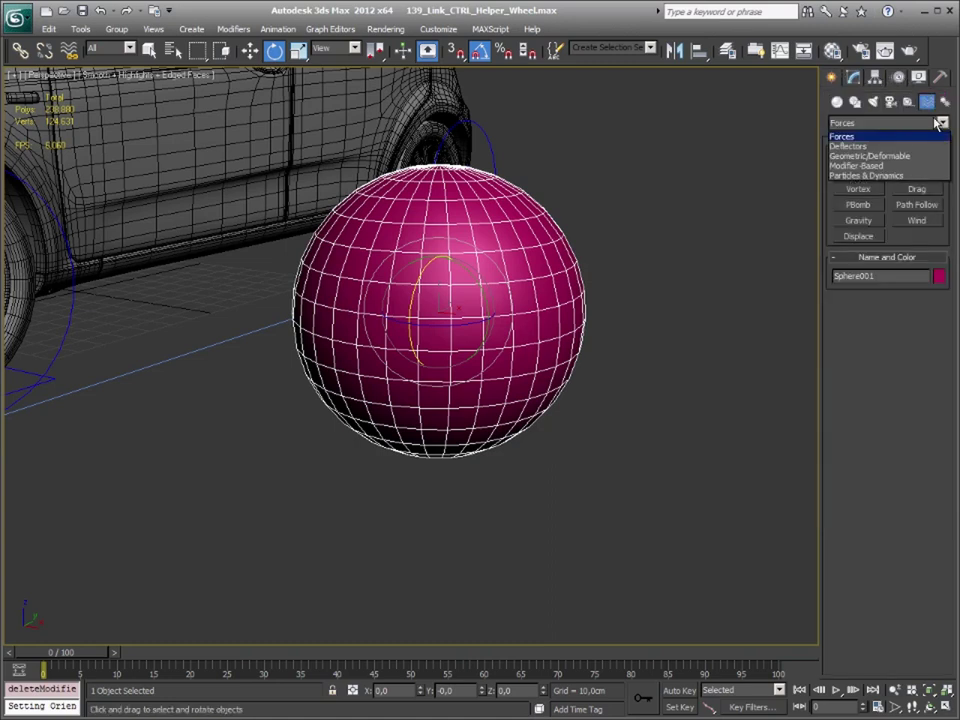
click(908, 157)
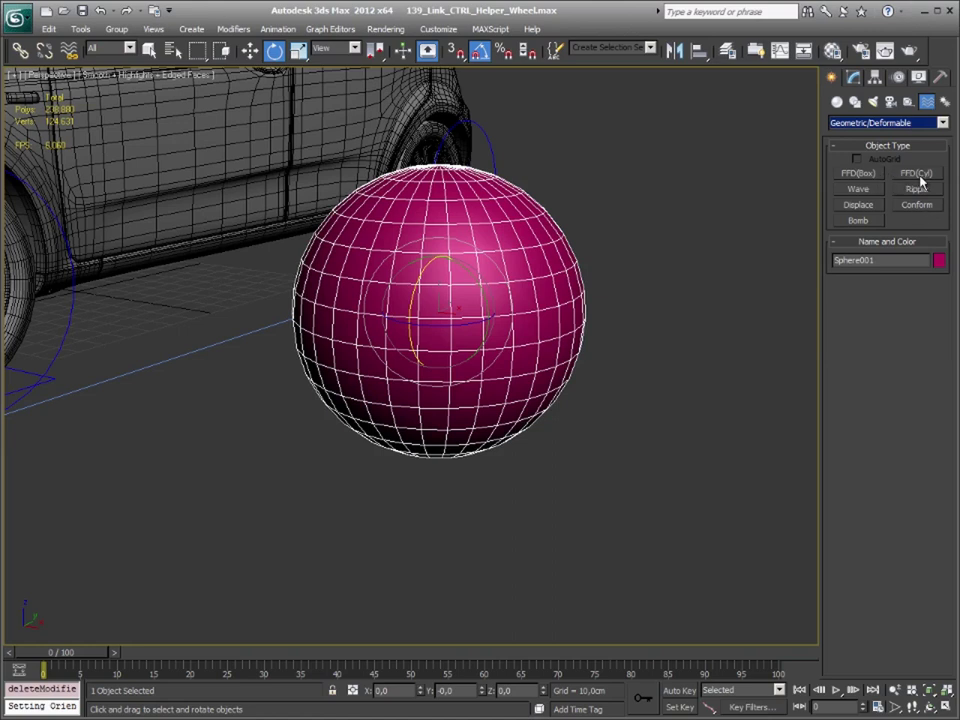
click(858, 174)
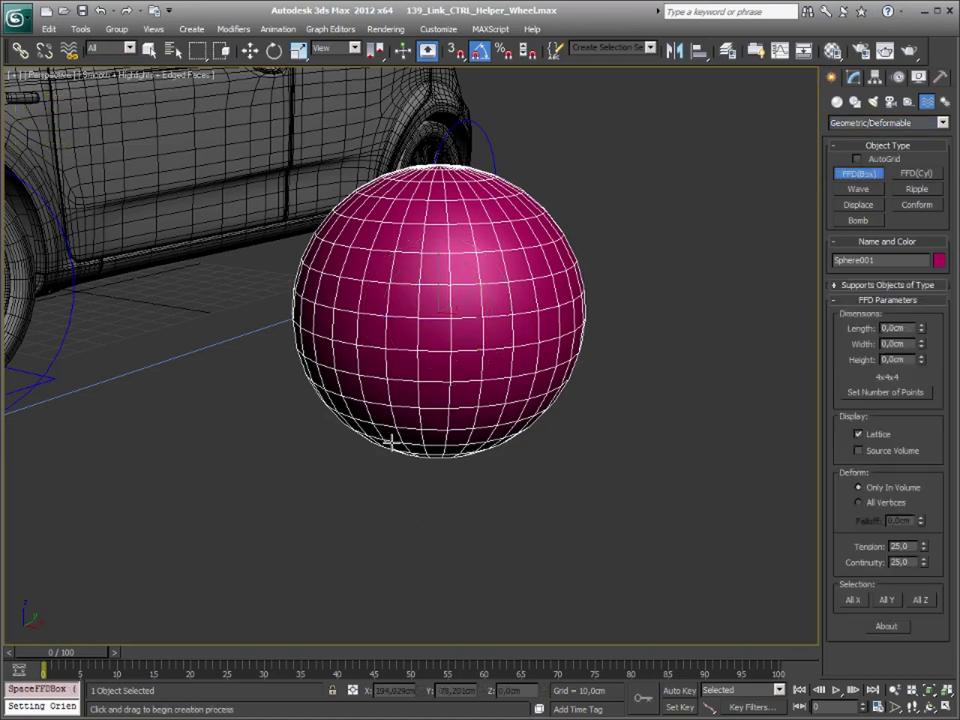
drag(310, 459, 332, 590)
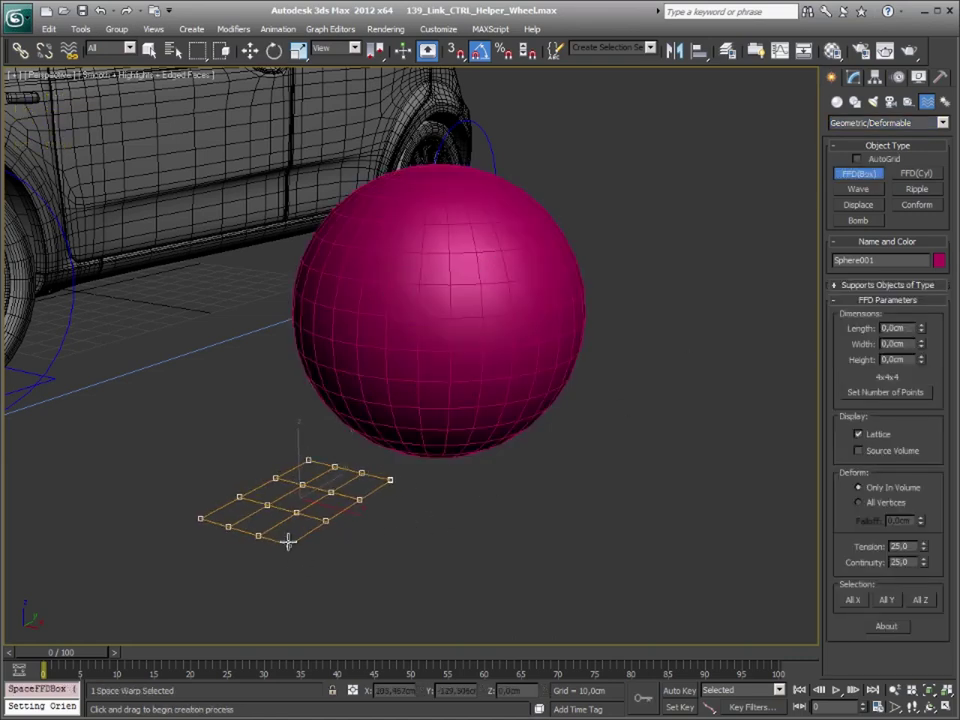
click(343, 540)
Set the FFD(Box) dimensions to Length 50, Width 20 and Height 10 cm.
drag(922, 333, 898, 325)
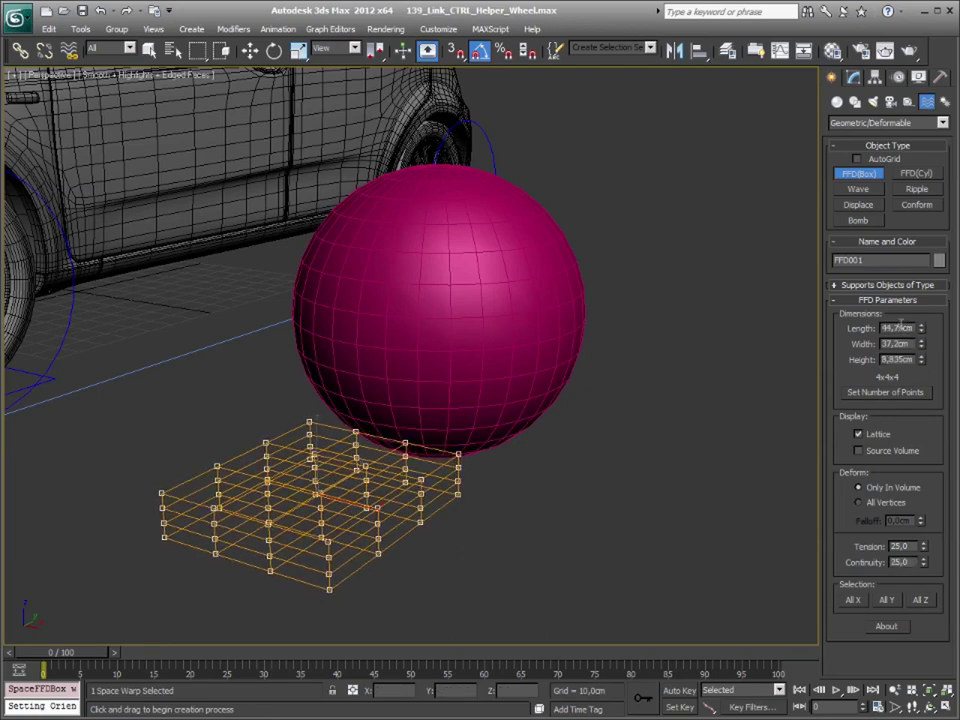
double_click(900, 327)
text(50)
key(Tab)
text(20)
key(Return)
key(Tab)
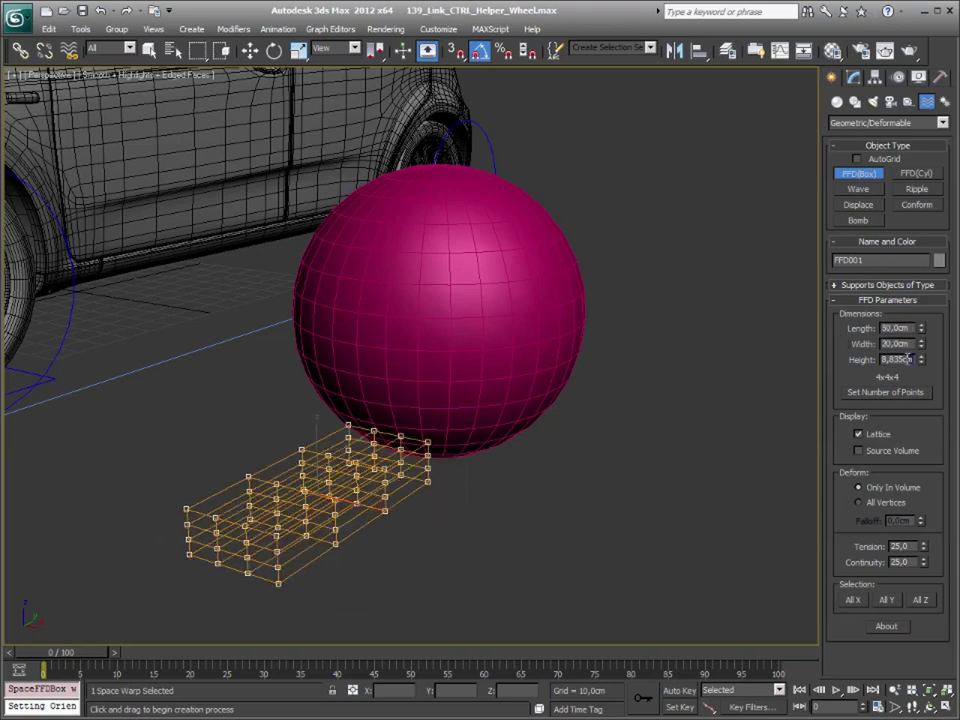
text(10)
key(Return)
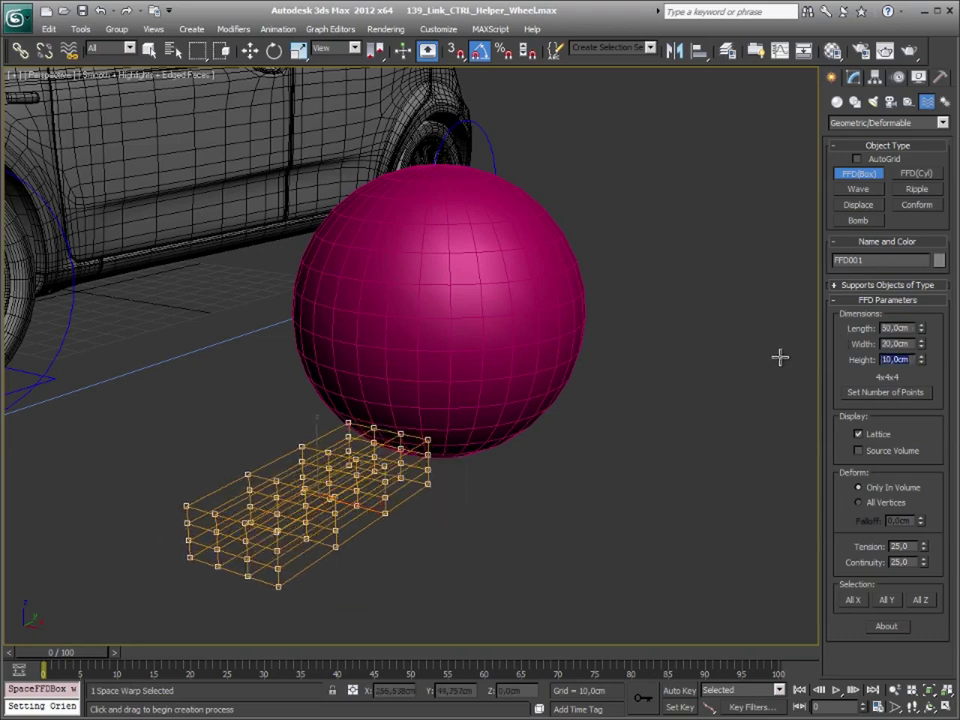
click(908, 392)
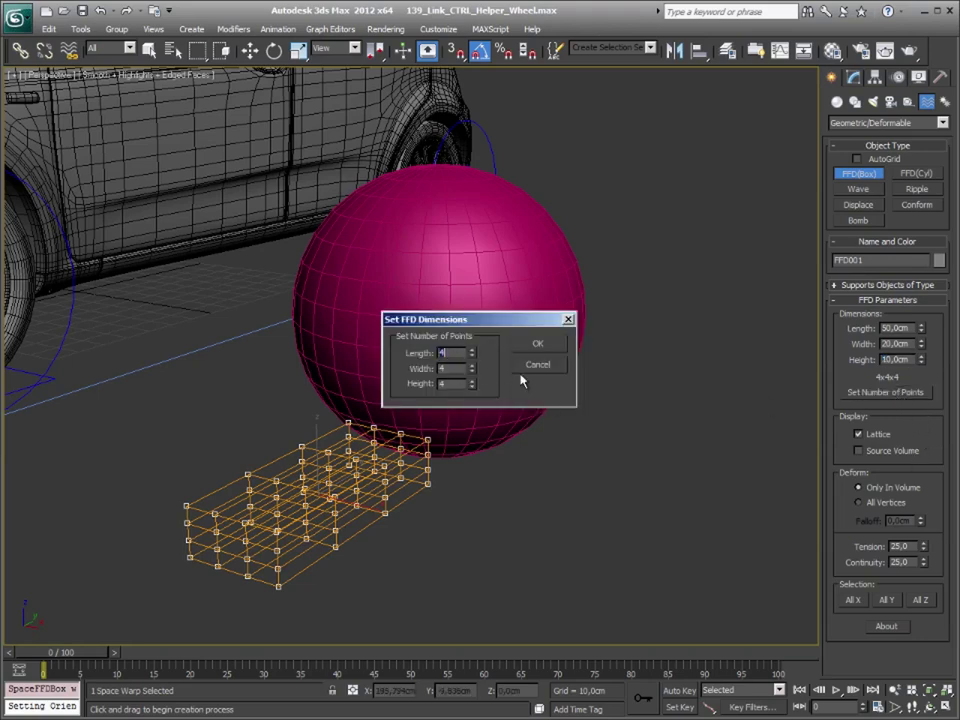
click(539, 344)
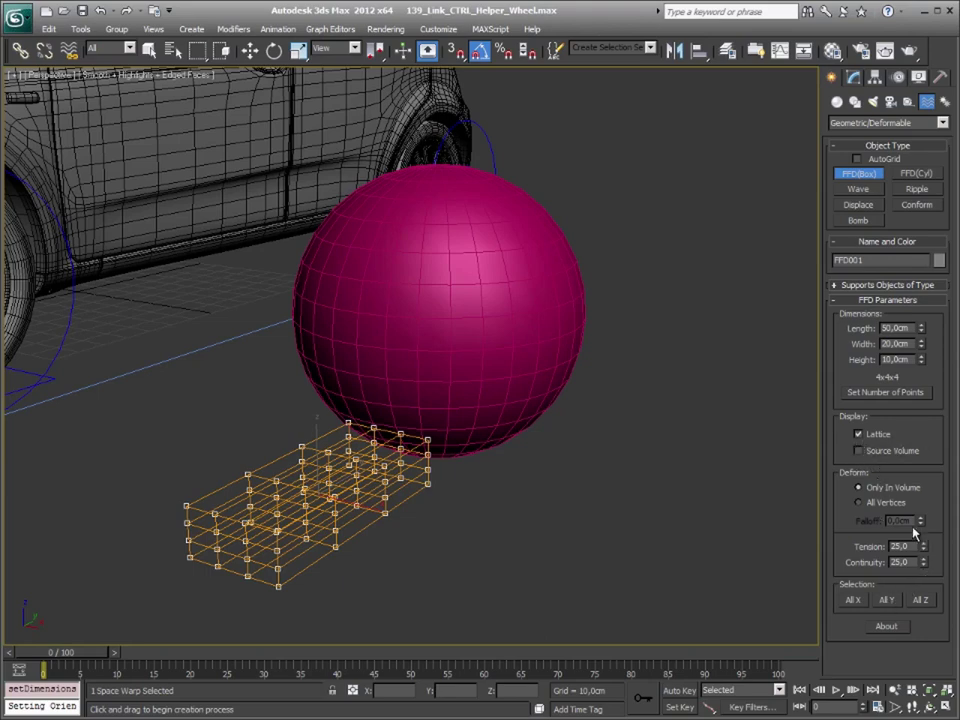
click(887, 626)
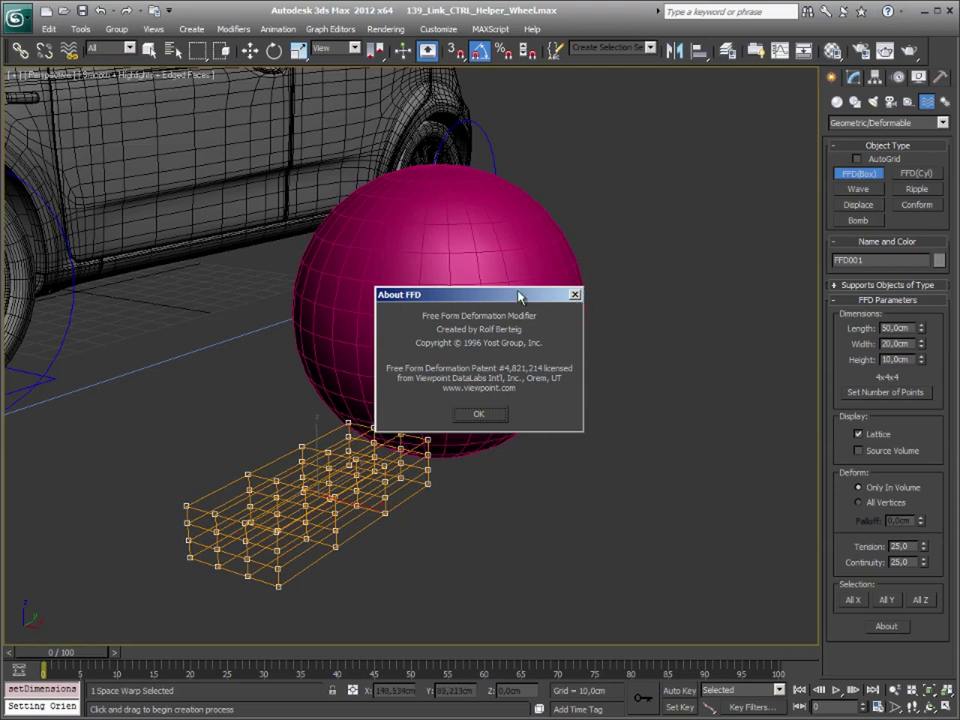
click(575, 294)
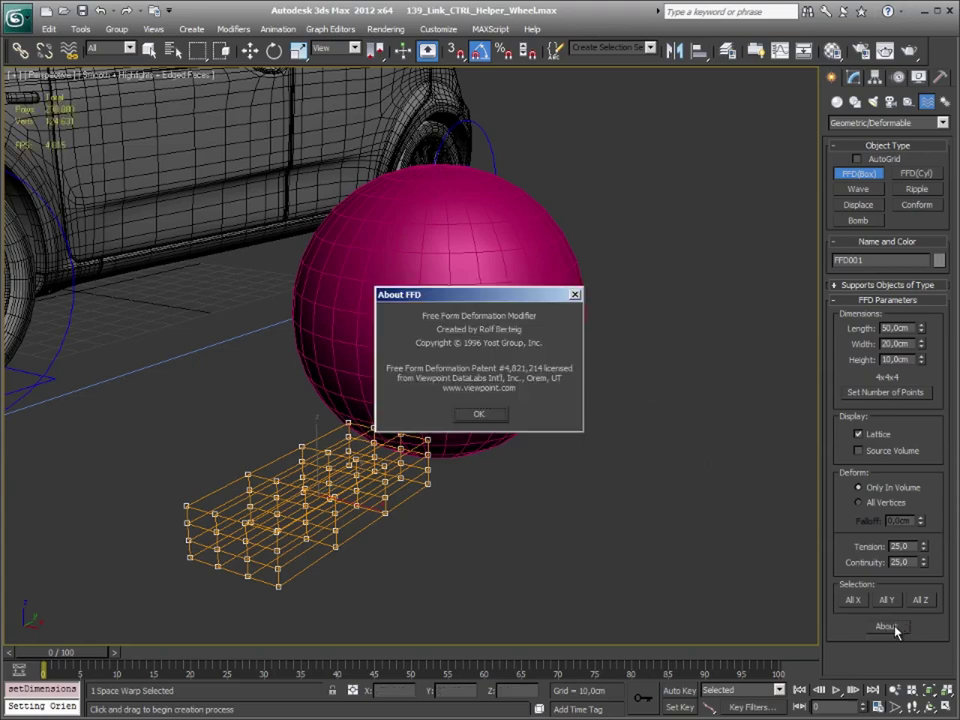
Move FFD001 under the sphere and centre it in the wireframe Top view.
middle_drag(476, 456, 435, 471)
key(w)
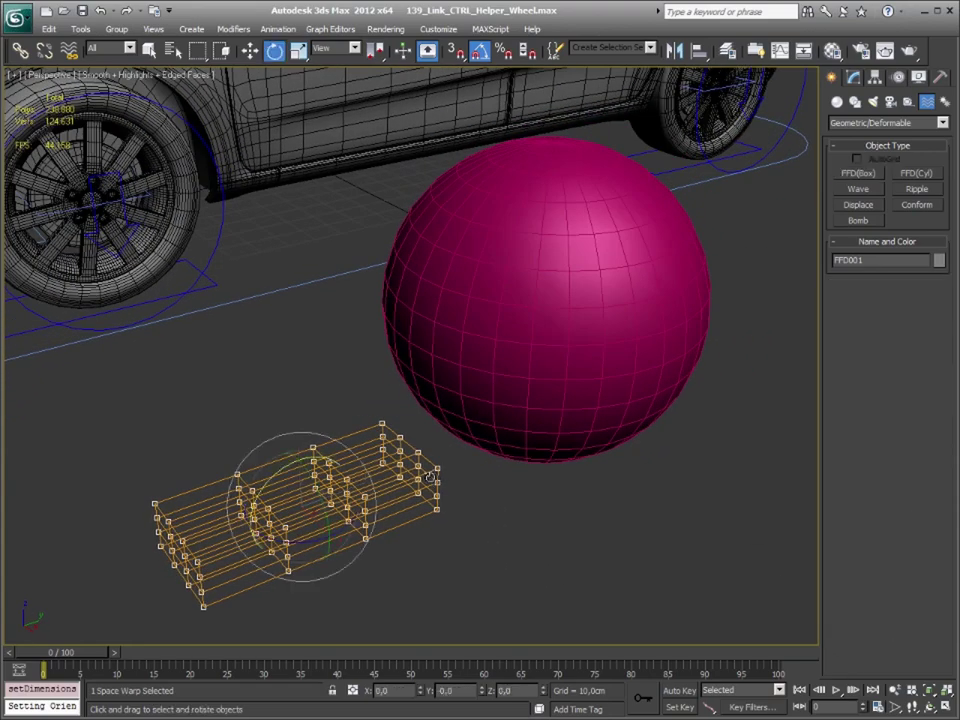
drag(348, 514, 555, 432)
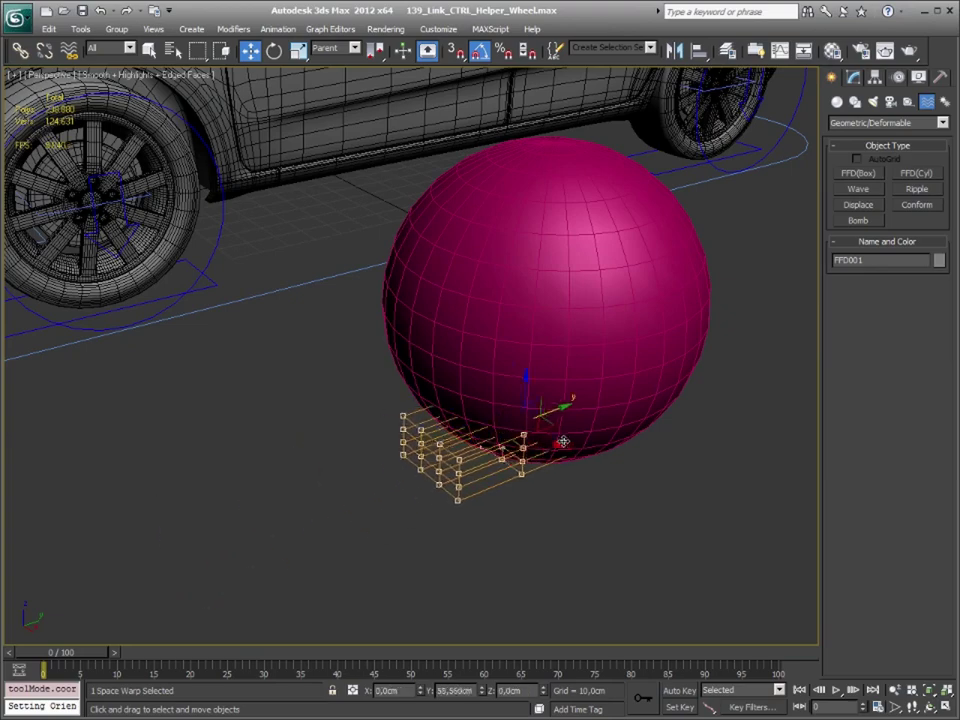
mouse_move(579, 529)
alt+middle_down()
mouse_move(625, 475)
mouse_move(641, 486)
alt+middle_up()
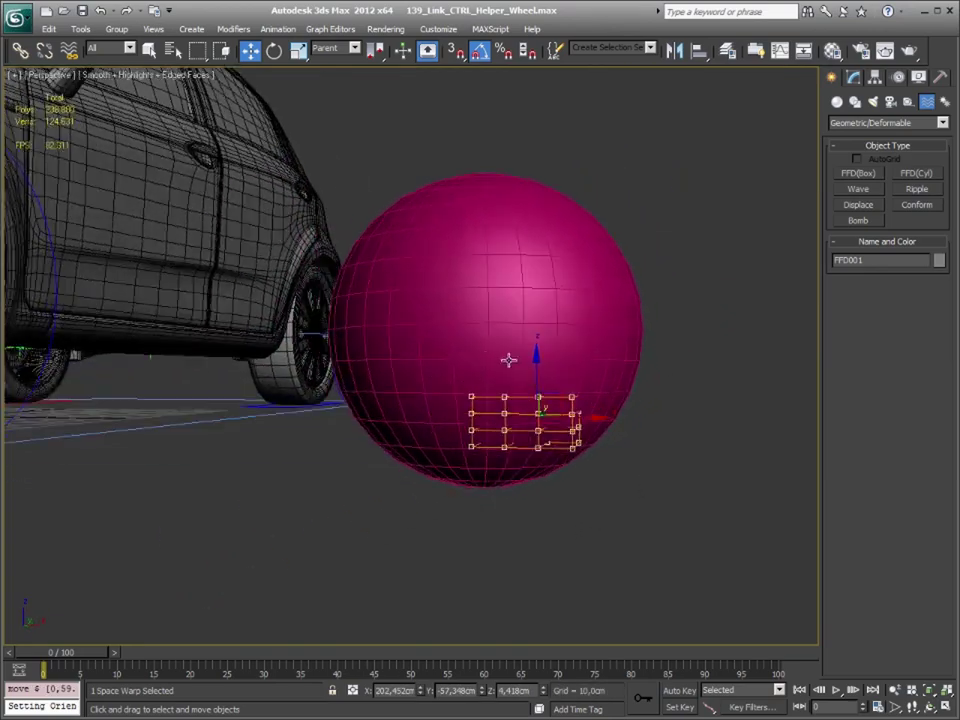
key(t)
key(z)
scroll(512, 414, down, 2)
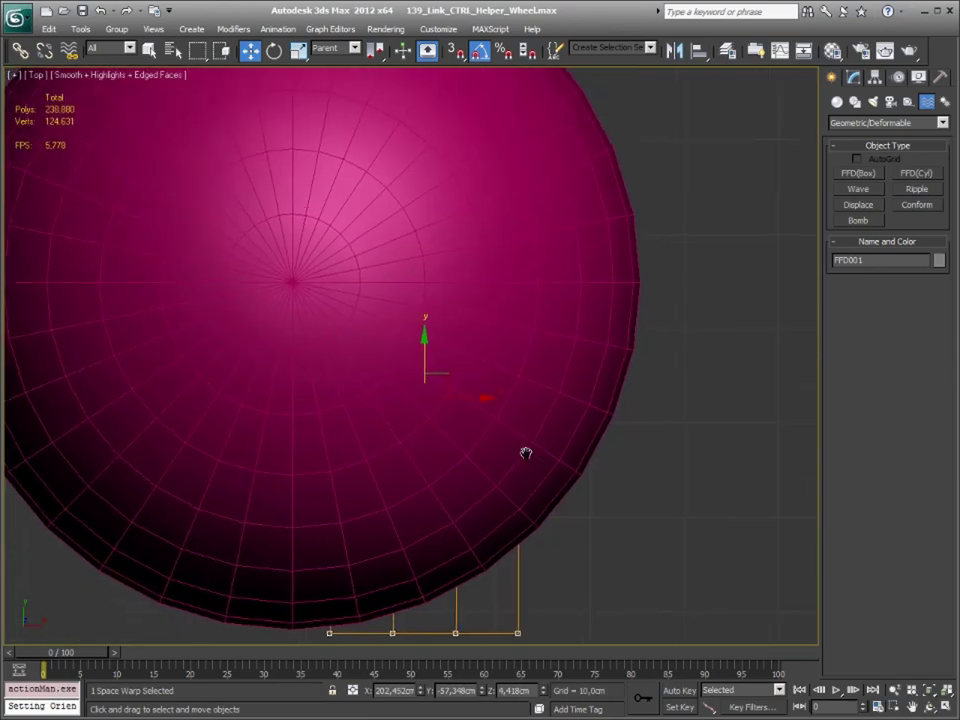
scroll(525, 454, down, 2)
key(F3)
mouse_move(437, 354)
mouse_down()
mouse_move(384, 288)
mouse_move(368, 297)
mouse_up()
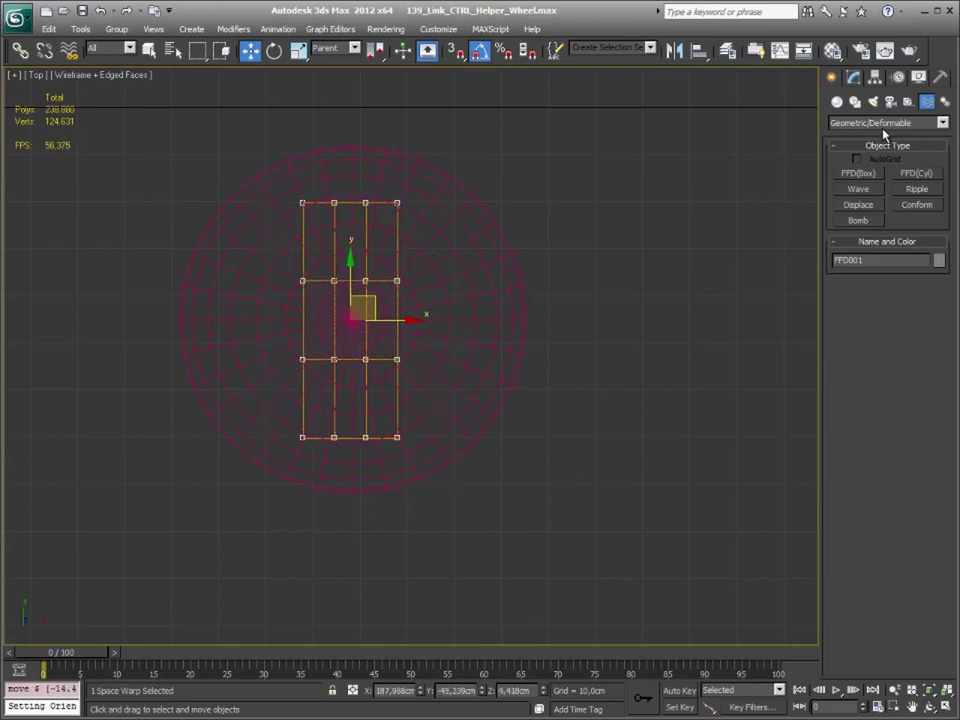
Enlarge the lattice to about 80 × 80 cm and lower it below the sphere's bottom.
click(853, 78)
drag(923, 338, 923, 308)
drag(923, 352, 923, 120)
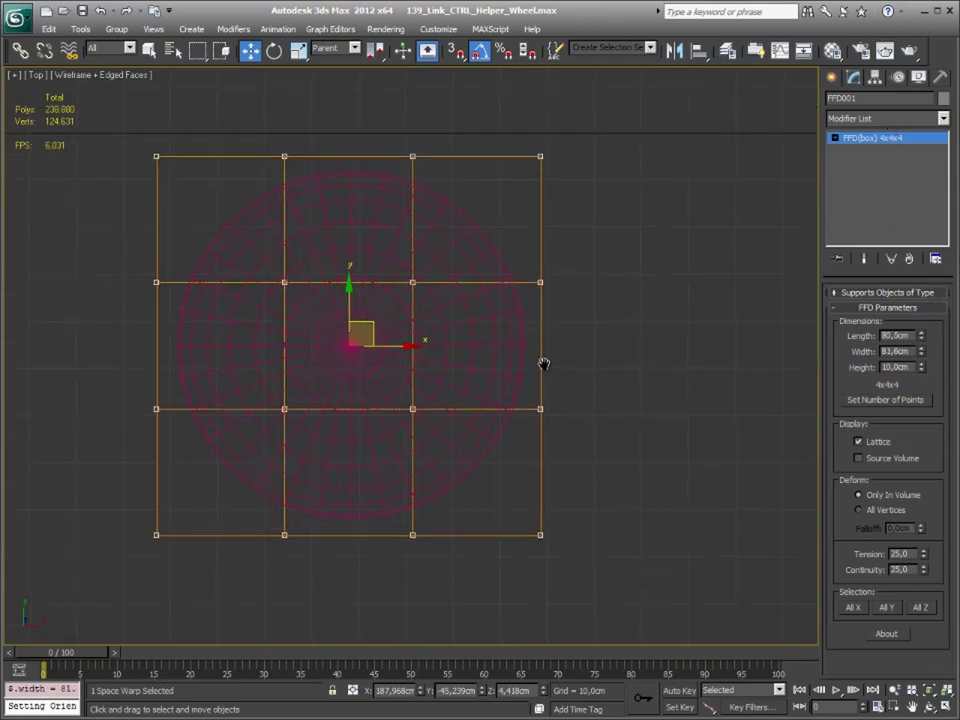
key(p)
mouse_move(555, 476)
alt+middle_down()
mouse_move(493, 388)
mouse_move(499, 336)
mouse_move(507, 352)
alt+middle_up()
alt+middle_drag(421, 345, 402, 321)
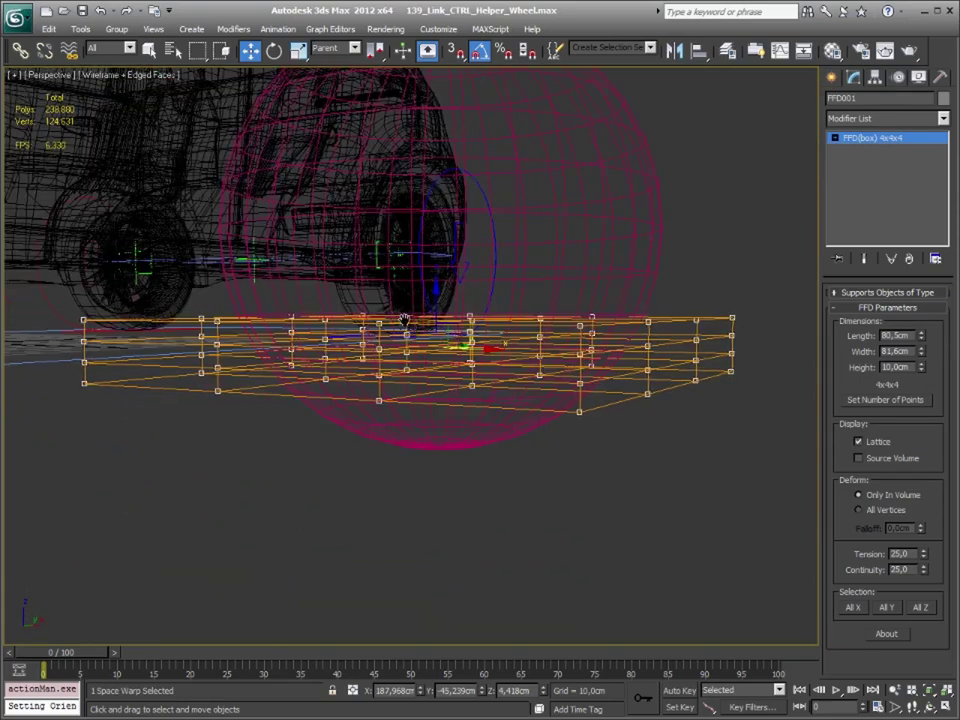
mouse_move(441, 302)
mouse_down()
mouse_move(443, 376)
mouse_move(443, 367)
mouse_up()
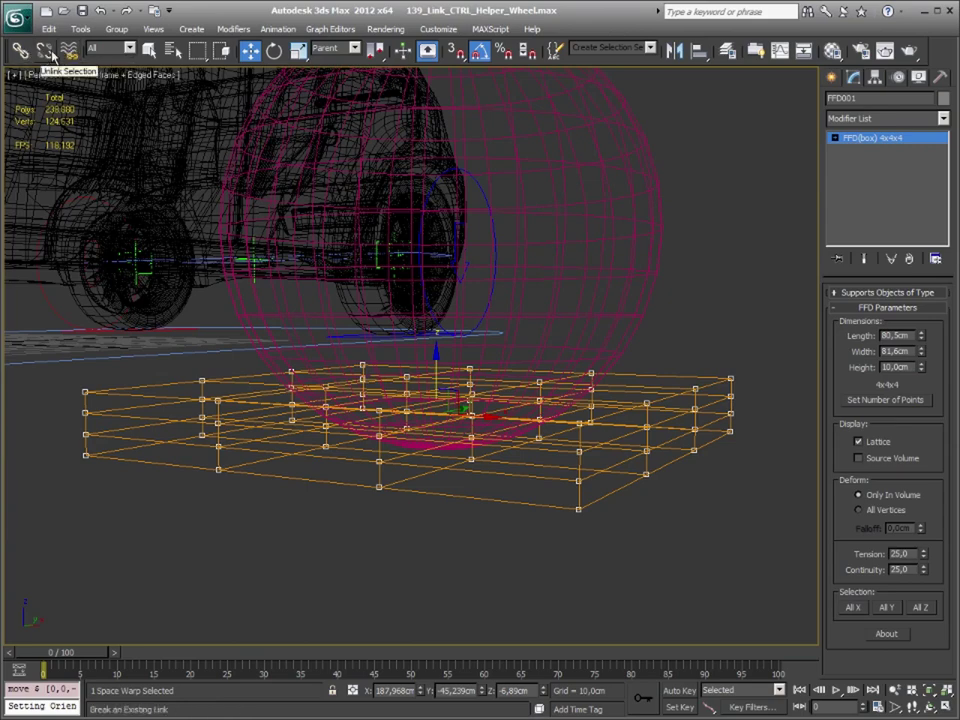
Bind Sphere001 to the FFD001 space warp with Bind to Space Warp.
click(68, 55)
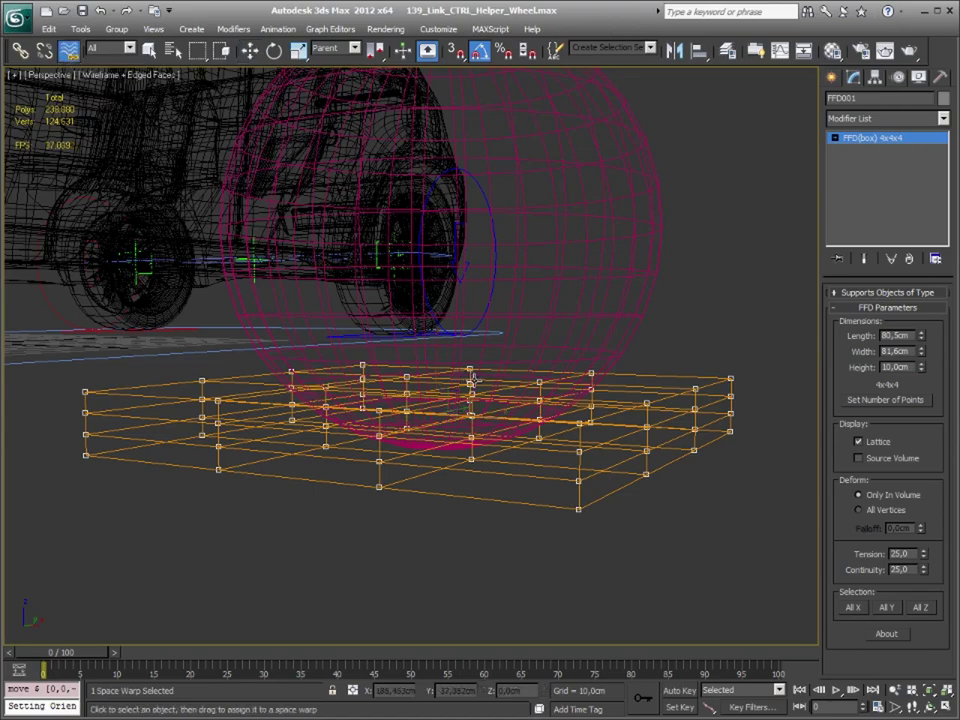
alt+middle_drag(456, 370, 493, 339)
drag(513, 255, 575, 492)
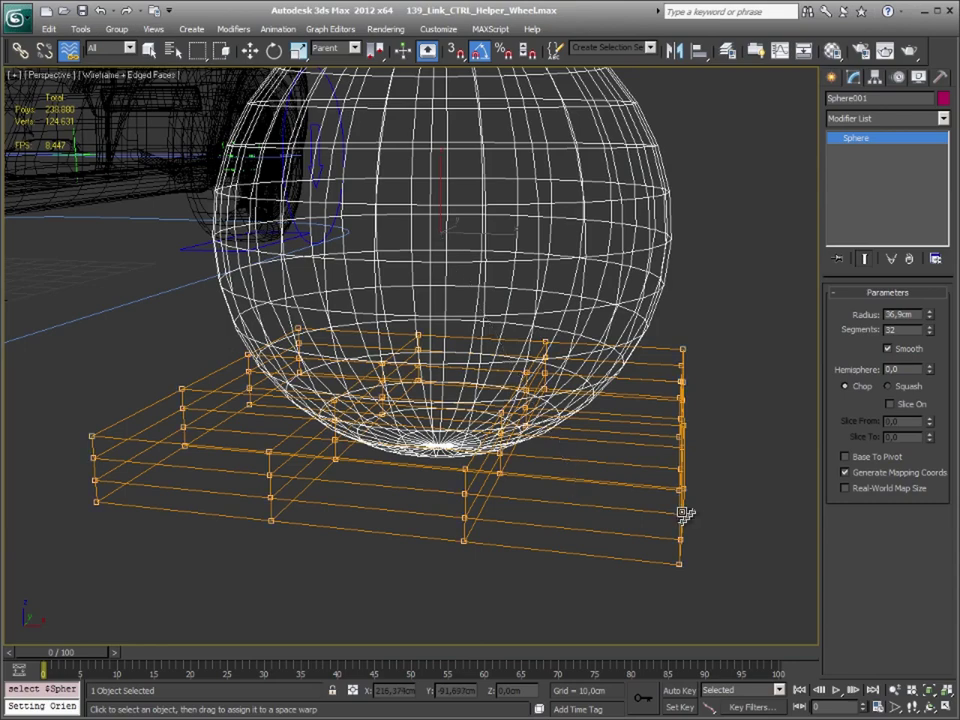
drag(575, 492, 683, 508)
alt+middle_drag(636, 412, 743, 317)
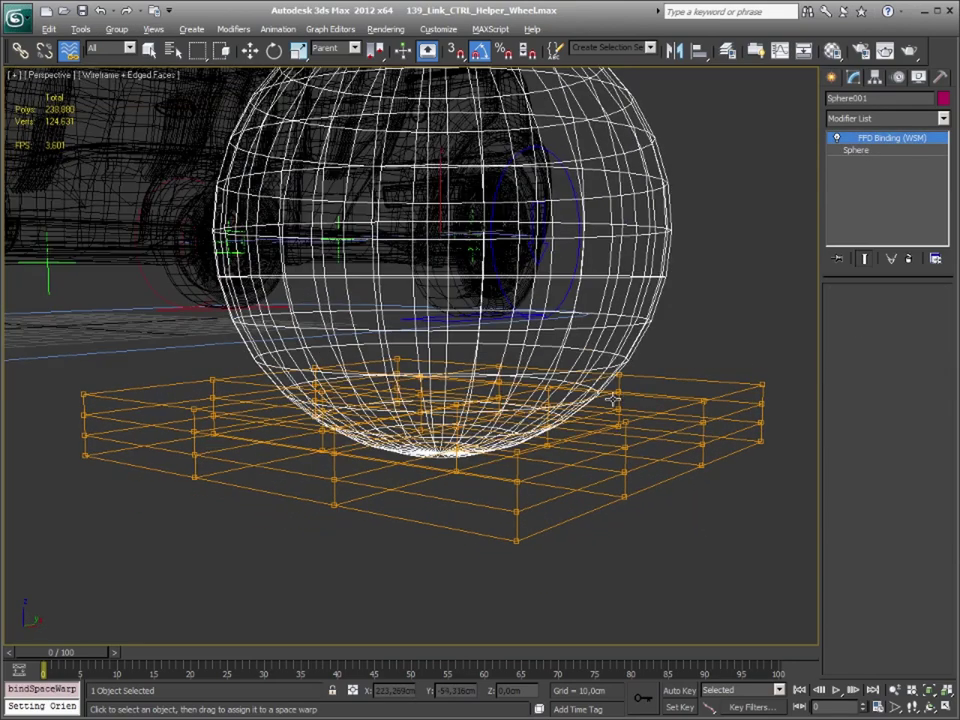
click(743, 317)
Rebind the sphere to the lattice and delete the duplicate FFD Binding from the stack.
right_click(743, 317)
click(700, 335)
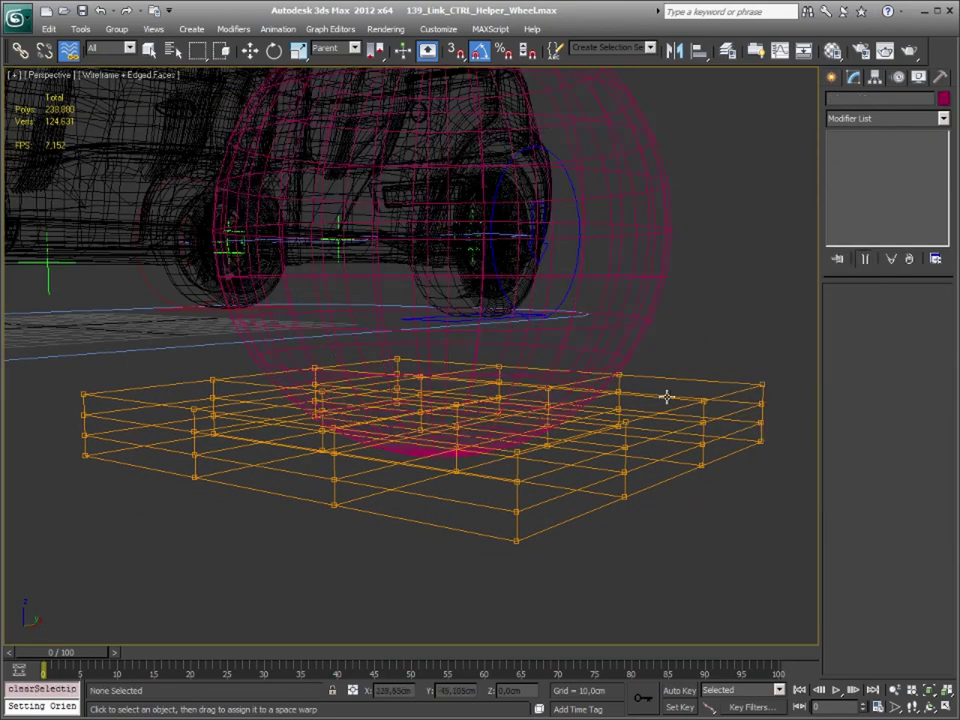
click(619, 377)
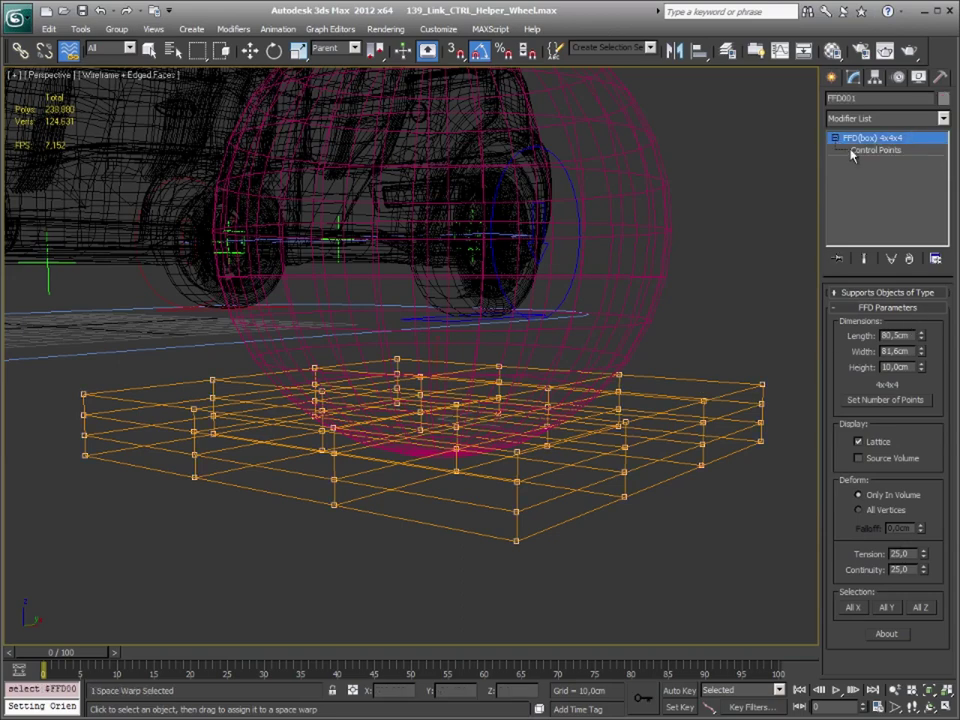
click(851, 150)
drag(625, 394, 471, 296)
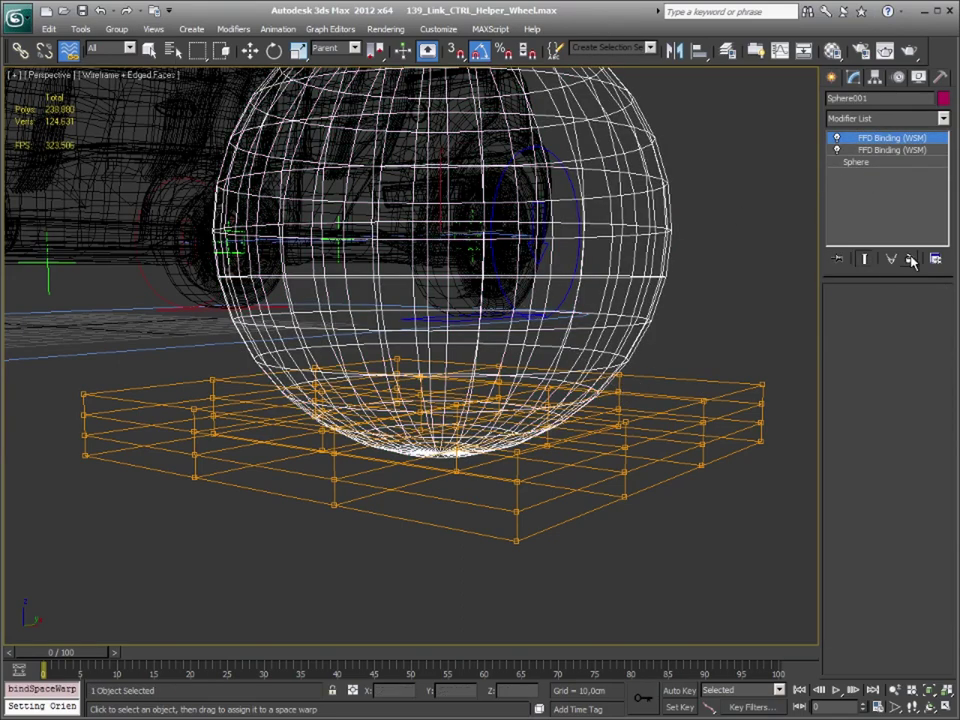
click(911, 260)
Raise FFD001's middle control points a few centimetres on Z, pushing into the sphere's underside.
click(149, 50)
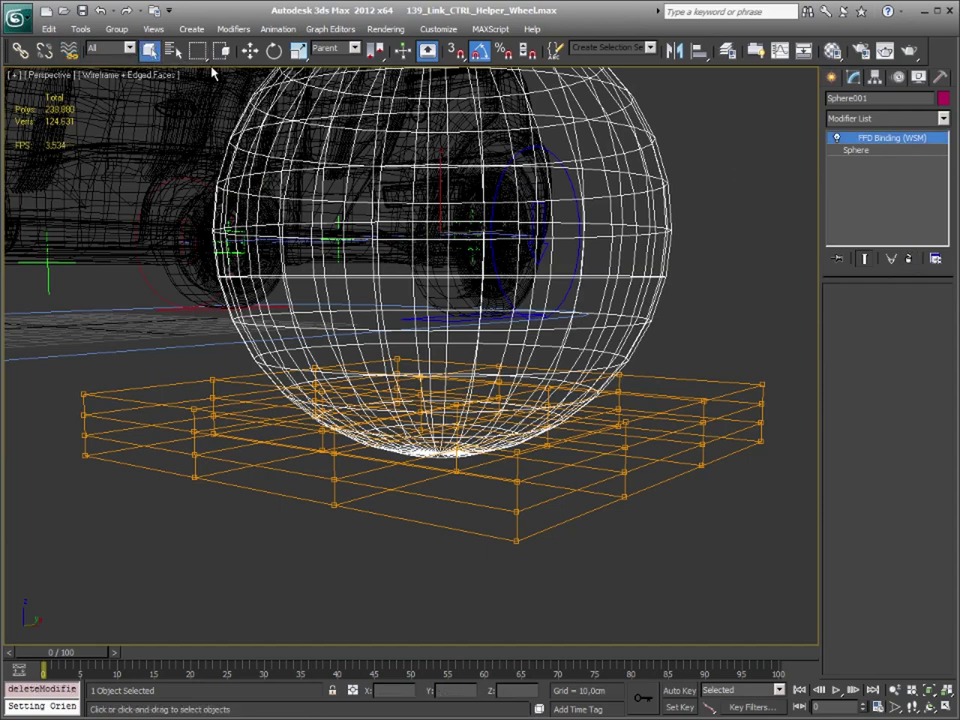
click(681, 444)
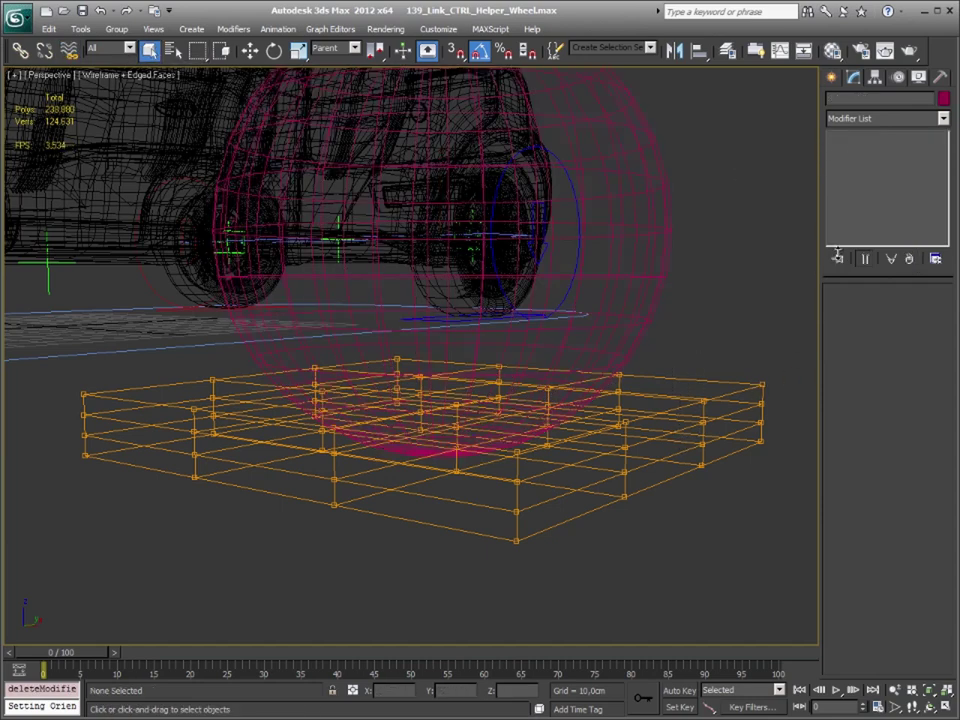
click(748, 415)
click(862, 148)
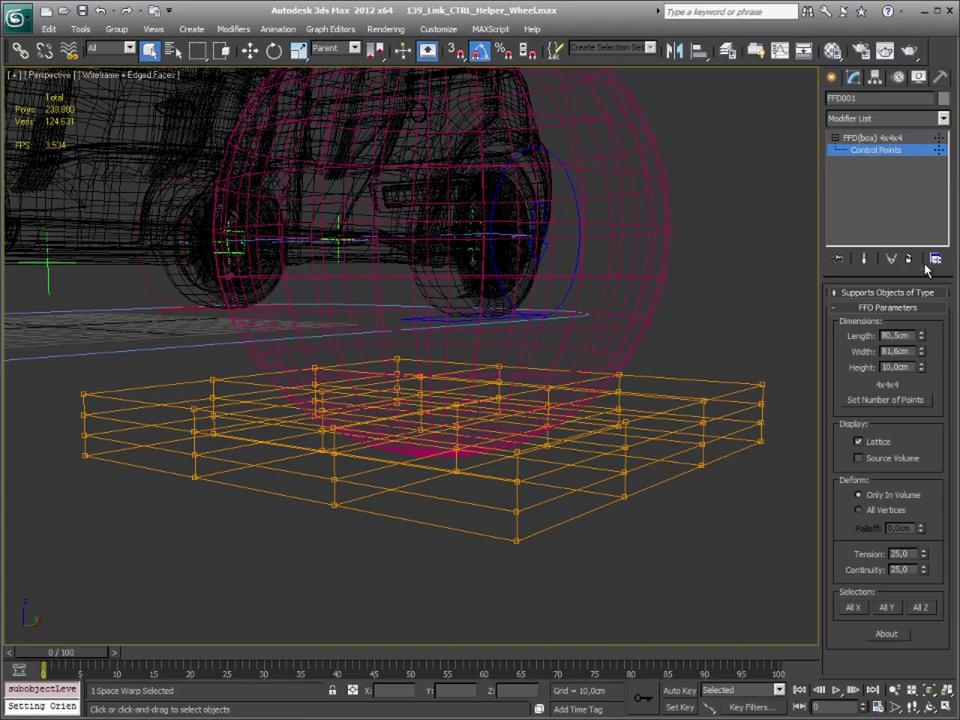
mouse_move(744, 354)
alt+middle_down()
mouse_move(669, 364)
mouse_move(724, 350)
alt+middle_up()
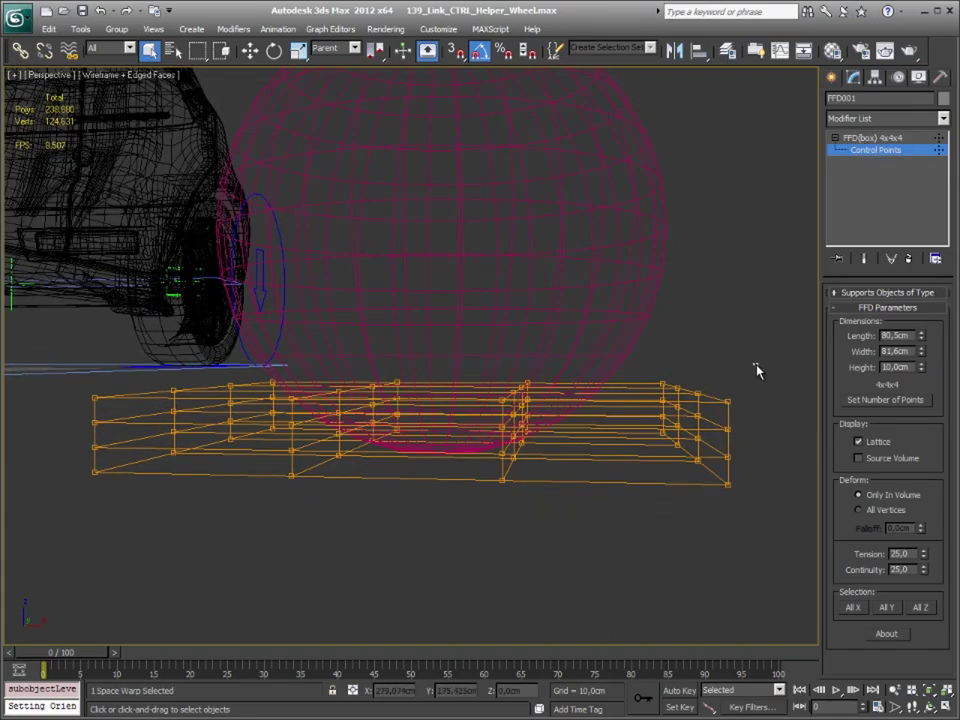
mouse_move(757, 370)
mouse_down()
mouse_move(120, 422)
mouse_move(79, 439)
mouse_up()
key(w)
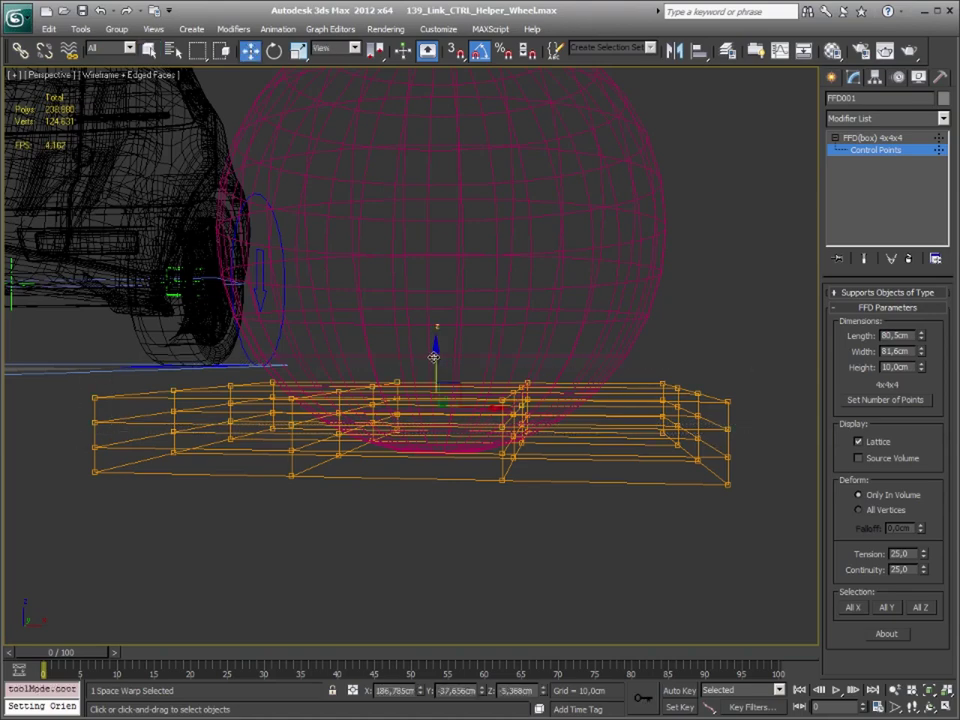
drag(435, 352, 437, 336)
mouse_move(627, 358)
alt+middle_down()
mouse_move(583, 364)
mouse_move(627, 413)
mouse_move(605, 320)
alt+middle_up()
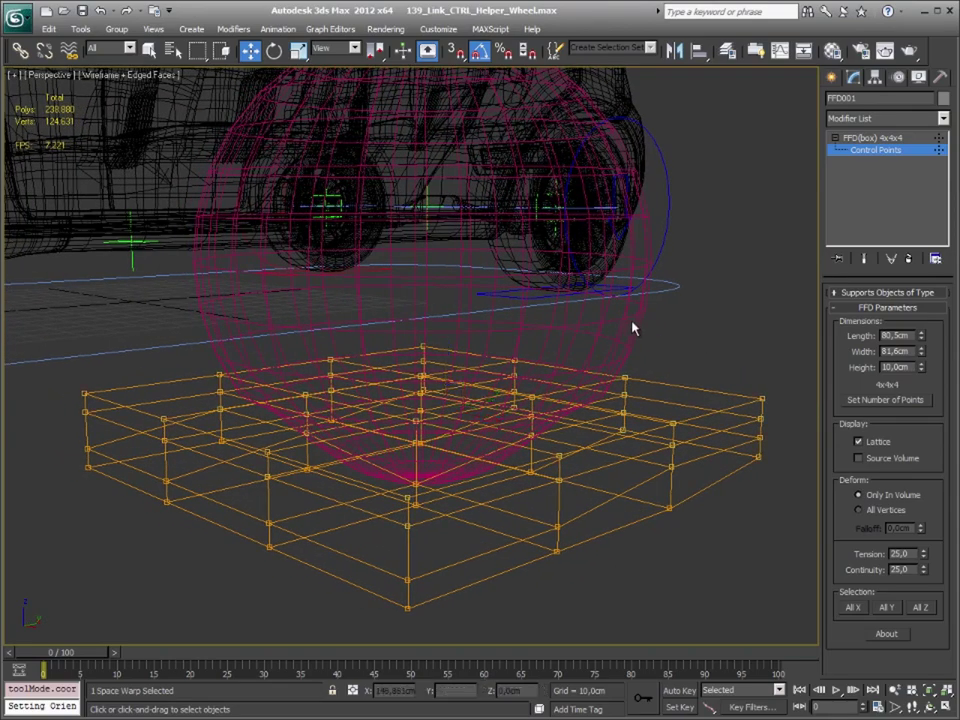
click(868, 137)
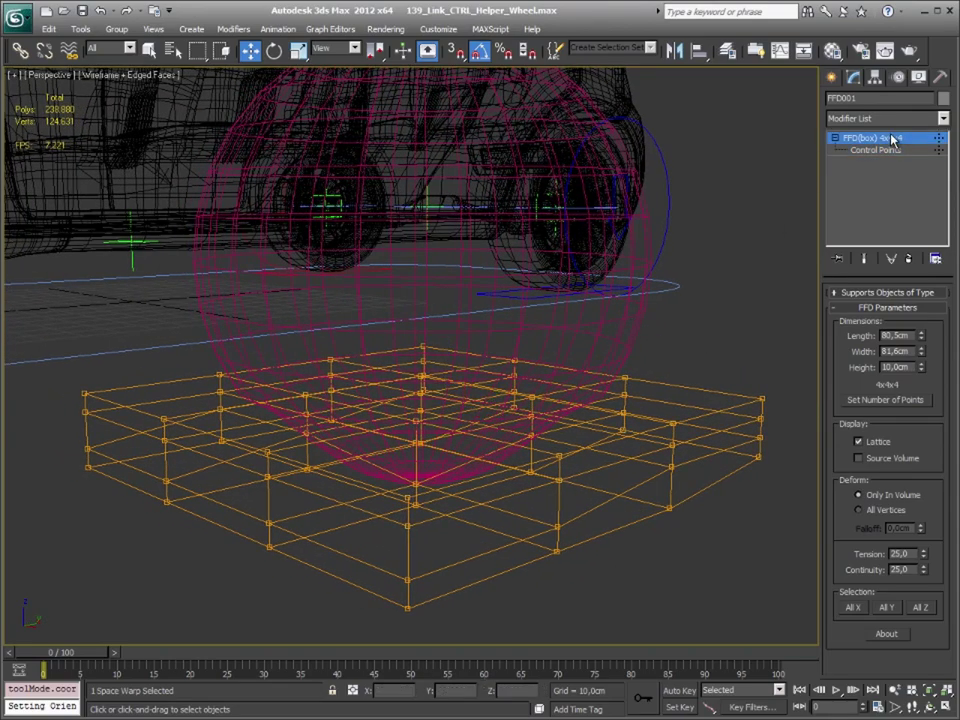
Rotate Sphere001 about 35° in smooth-shaded view to watch the lattice dent it, then deselect.
click(605, 325)
key(e)
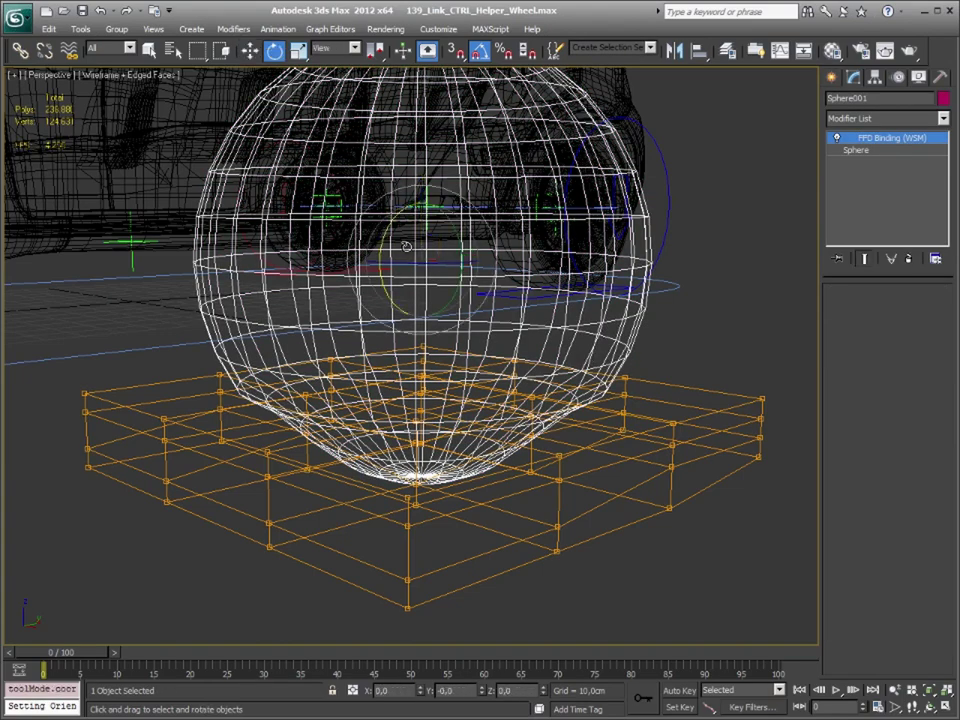
key(F3)
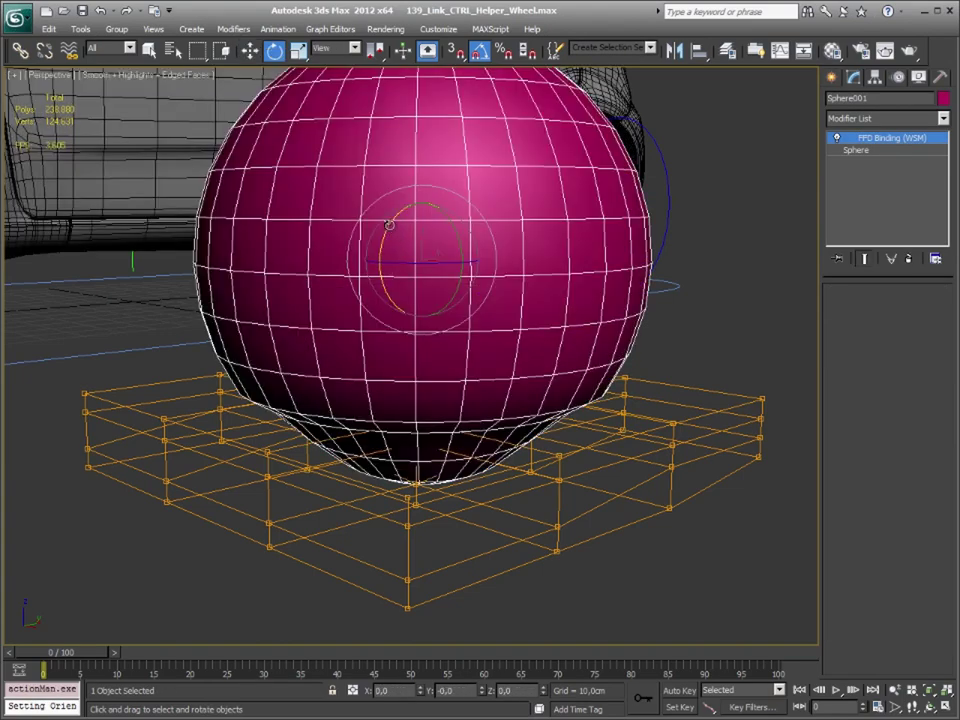
mouse_move(392, 229)
mouse_down()
mouse_move(385, 256)
mouse_move(394, 306)
mouse_move(461, 411)
mouse_move(495, 349)
mouse_move(497, 246)
mouse_move(536, 178)
mouse_move(291, 518)
mouse_move(379, 518)
mouse_move(445, 54)
mouse_move(595, 28)
mouse_up()
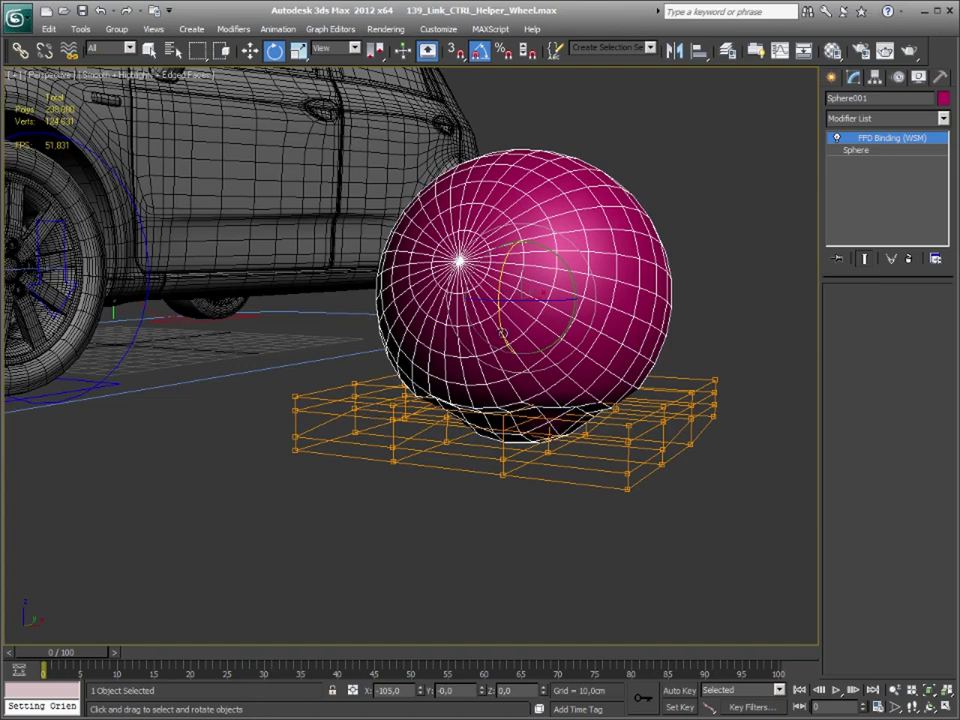
key(7)
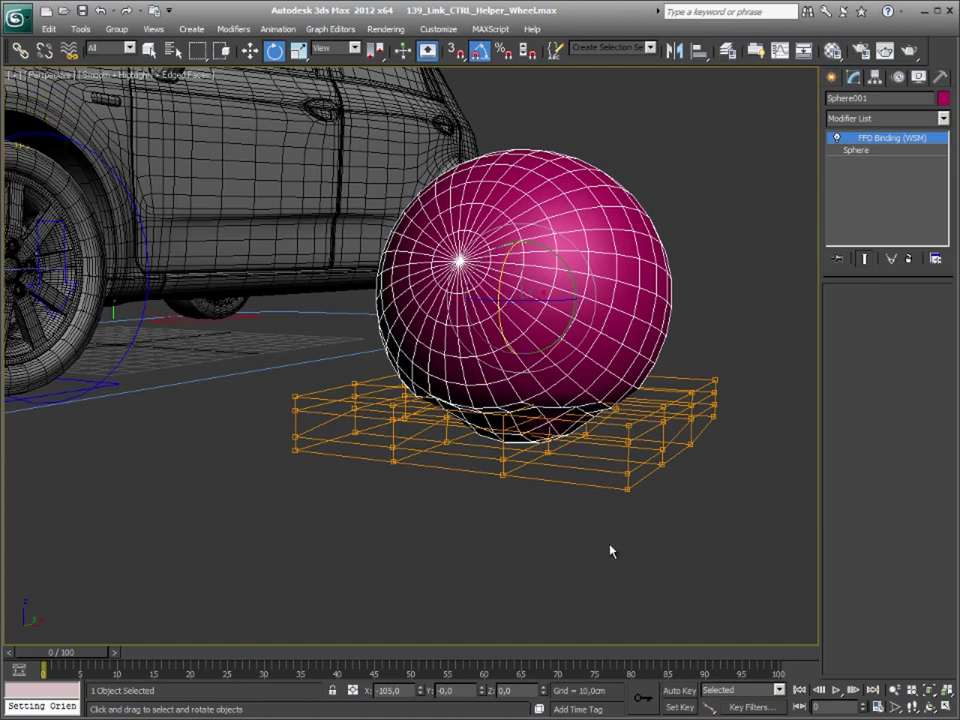
mouse_move(612, 551)
alt+middle_down()
mouse_move(446, 542)
mouse_move(501, 553)
alt+middle_up()
click(501, 553)
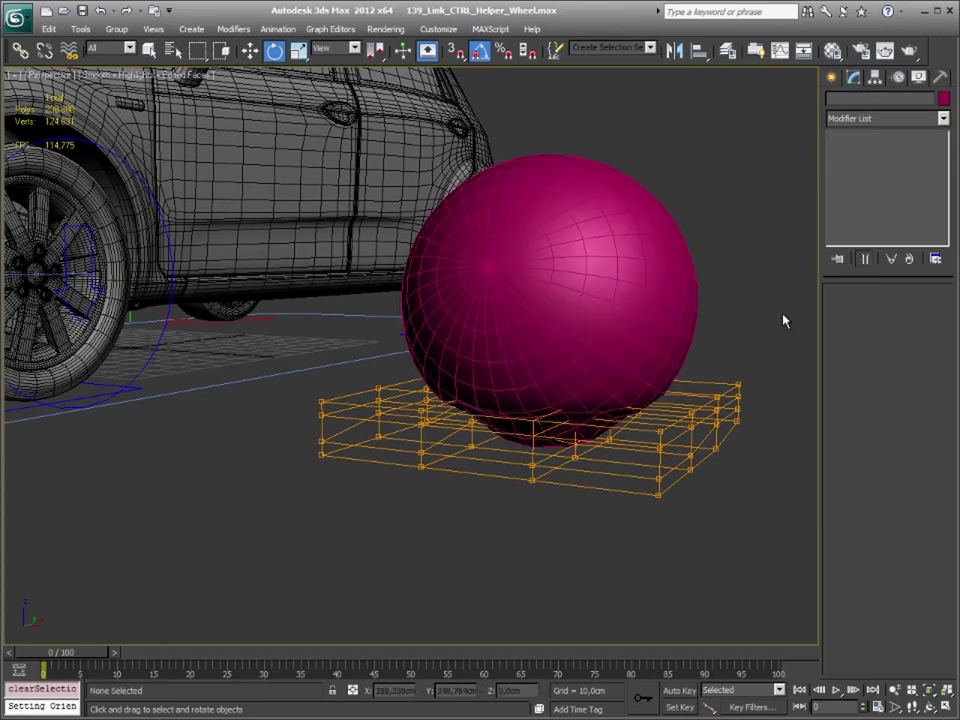
Delete the test sphere and its FFD helper.
drag(785, 320, 653, 631)
key(Delete)
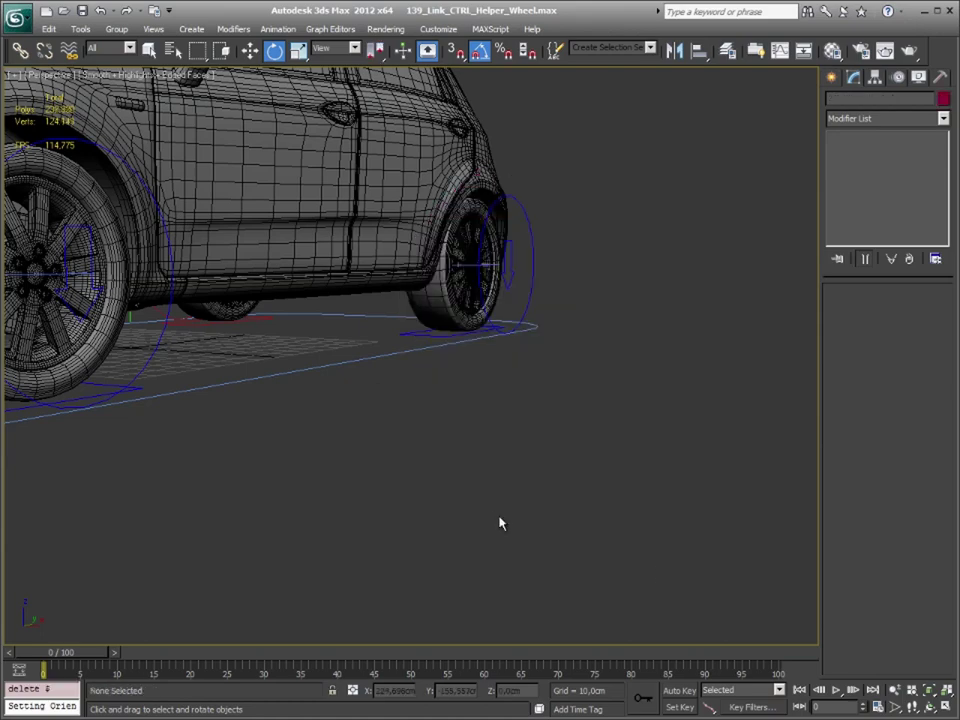
mouse_move(501, 523)
alt+middle_down()
mouse_move(724, 516)
mouse_move(579, 463)
mouse_move(493, 465)
mouse_move(733, 210)
alt+middle_up()
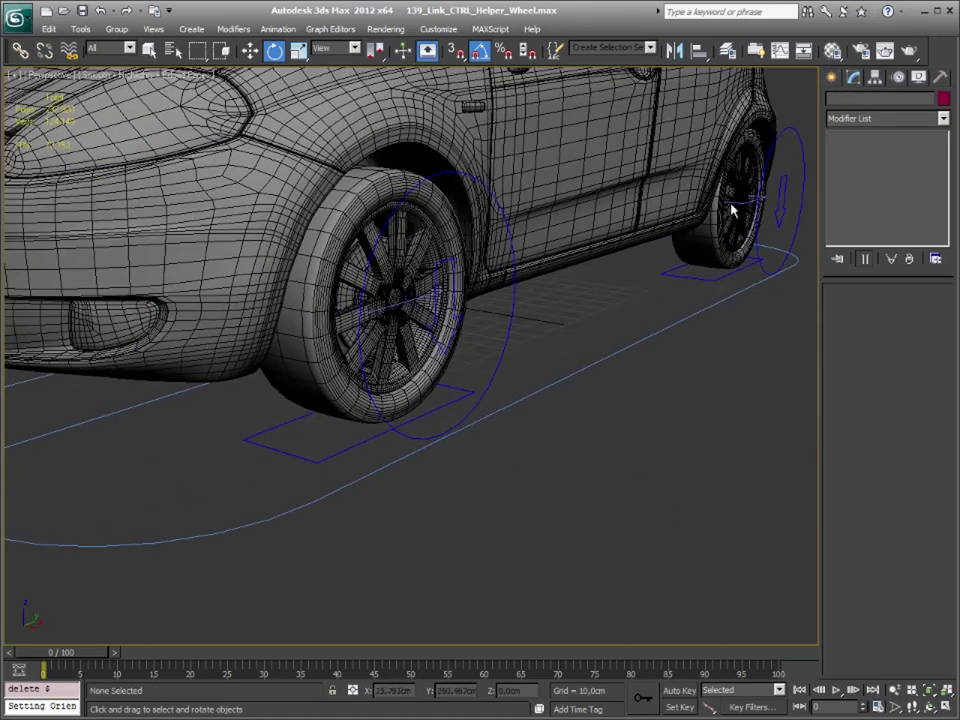
Hide the PUNTO_MESH_Body and PUNTO_MESH_Wheel layers and create a new Layer001.
click(727, 50)
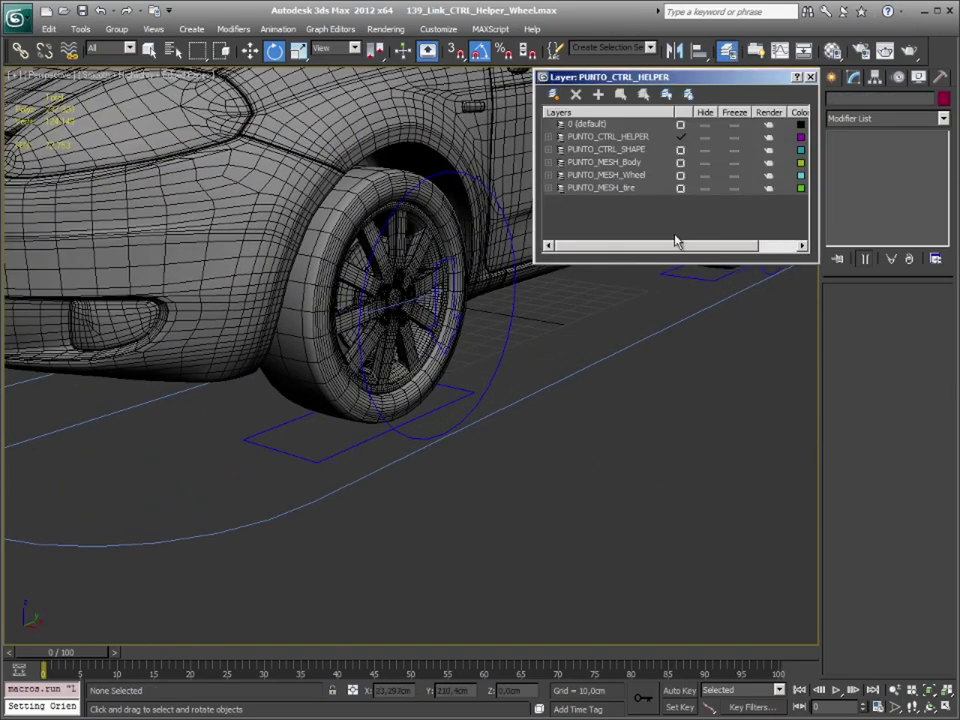
click(705, 162)
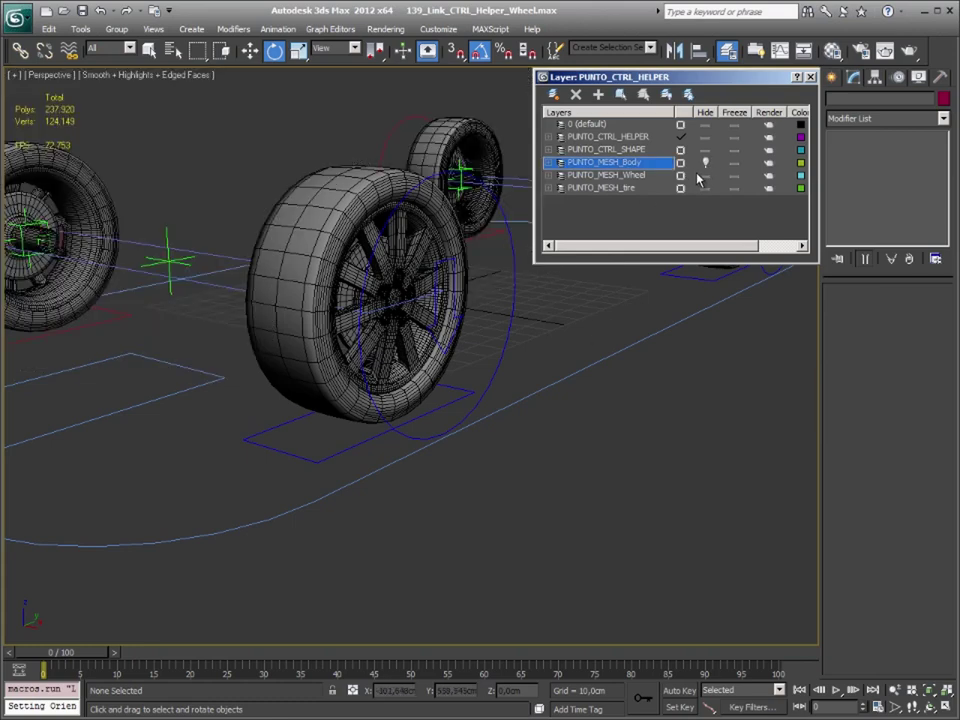
click(615, 187)
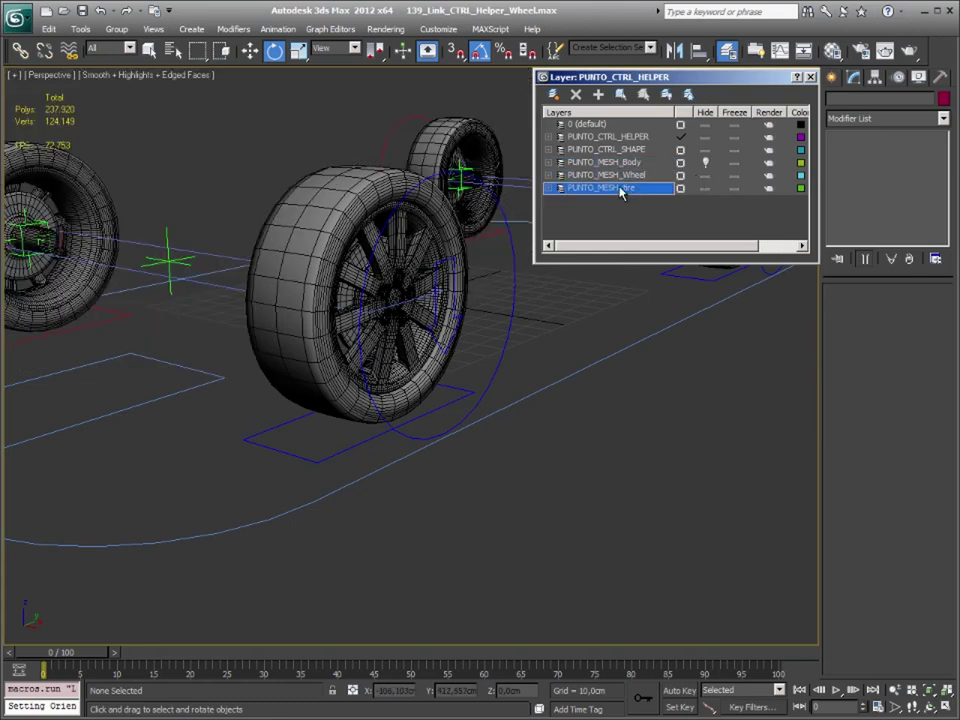
click(628, 176)
click(705, 176)
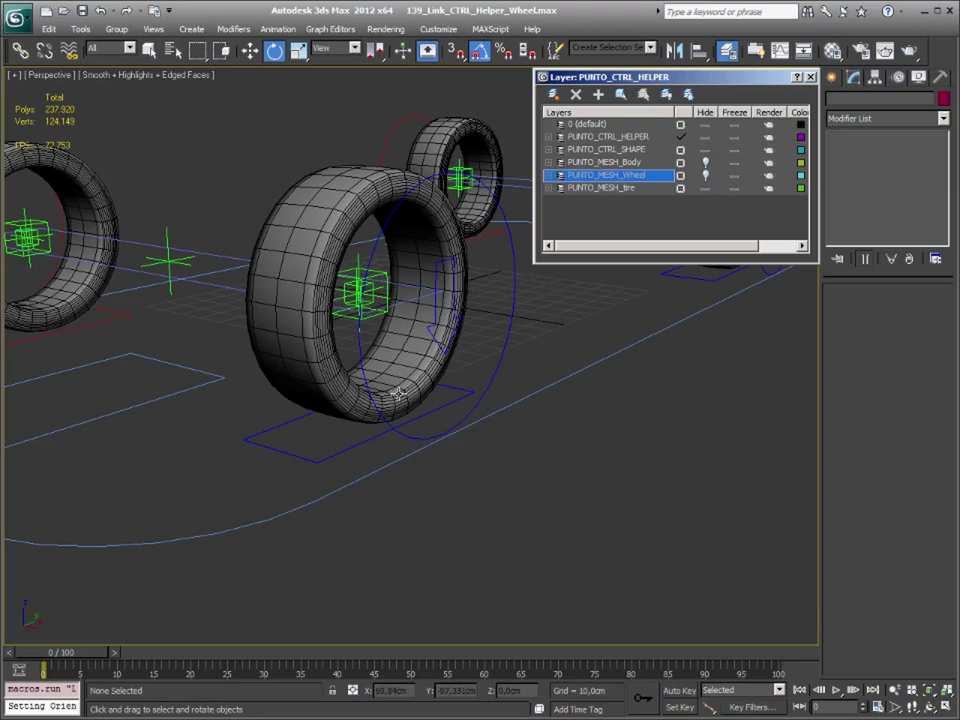
alt+middle_drag(499, 396, 499, 379)
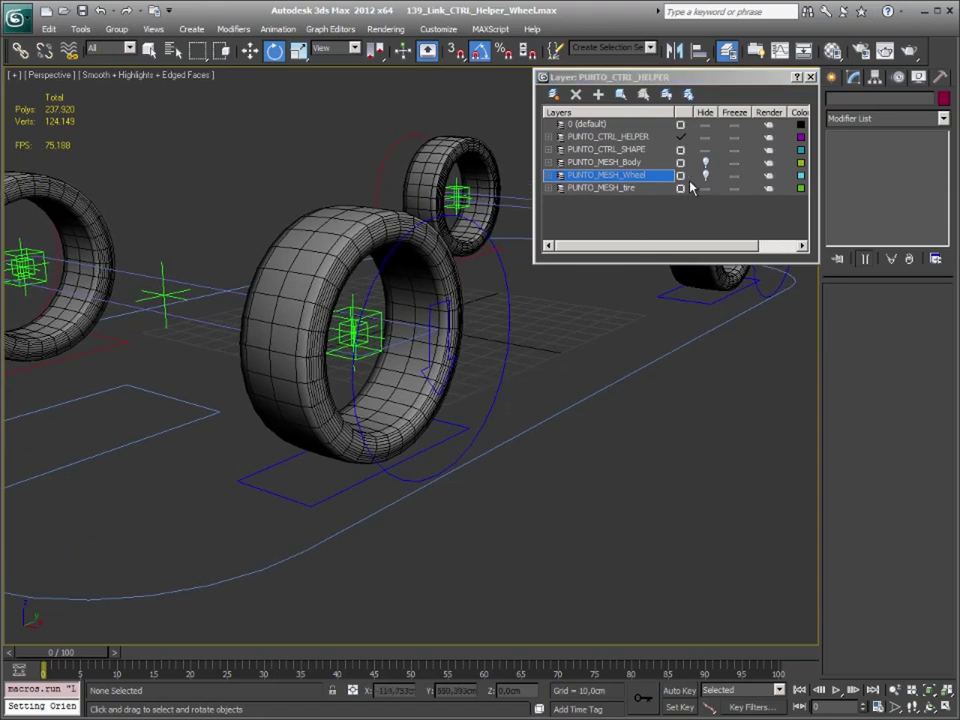
click(598, 94)
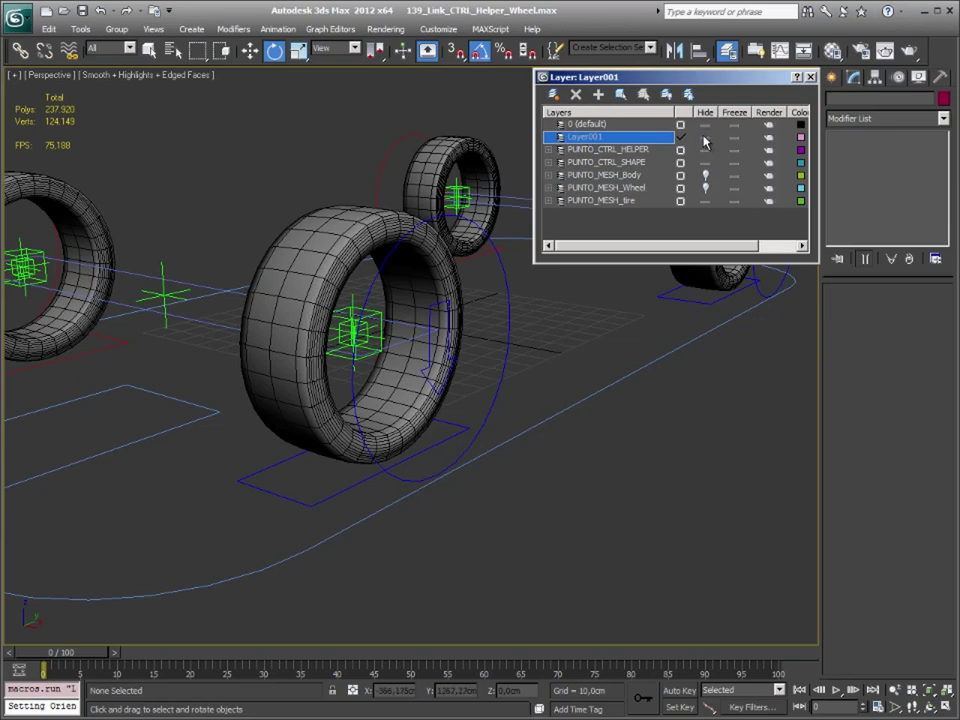
Rename Layer001 to PUNTO_SPACE_WARPS and keep it as the current layer.
click(613, 138)
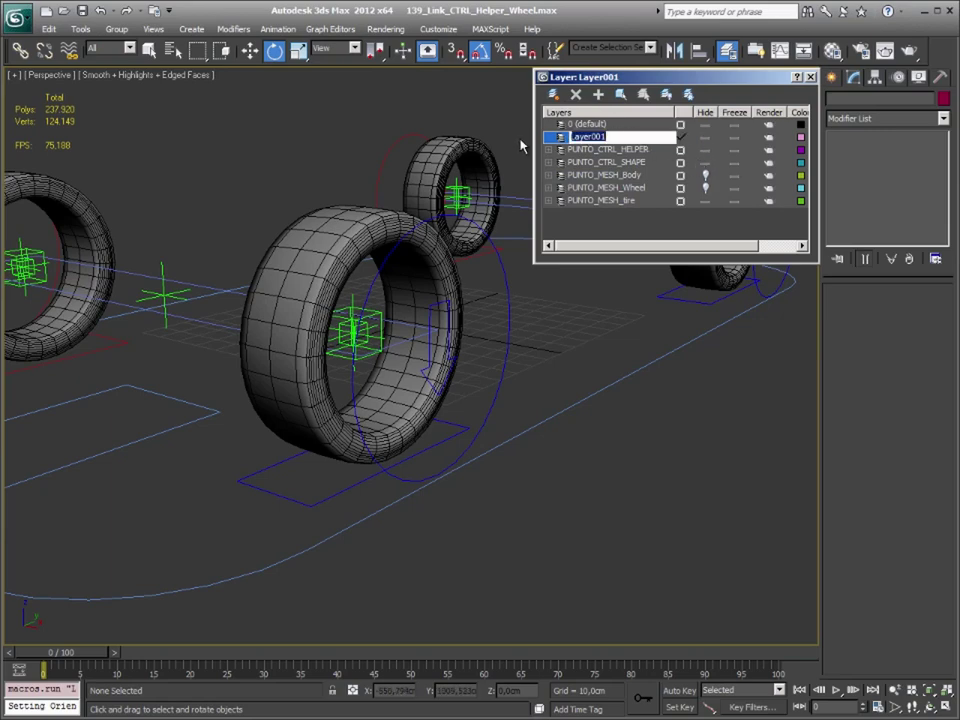
text(PUNTO_SPACE_WARPS)
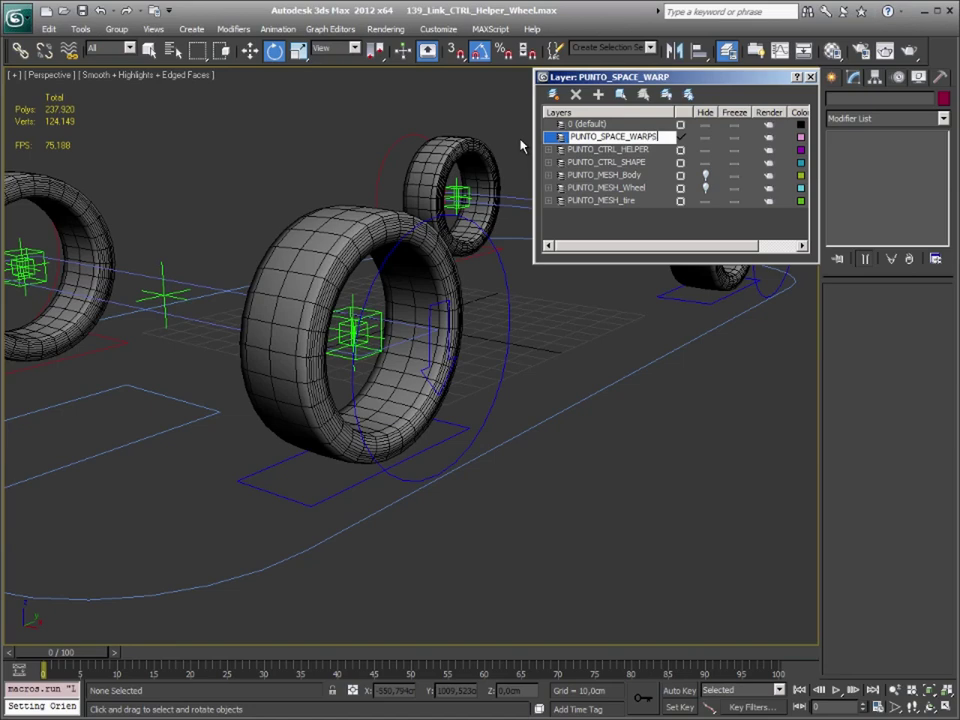
click(604, 174)
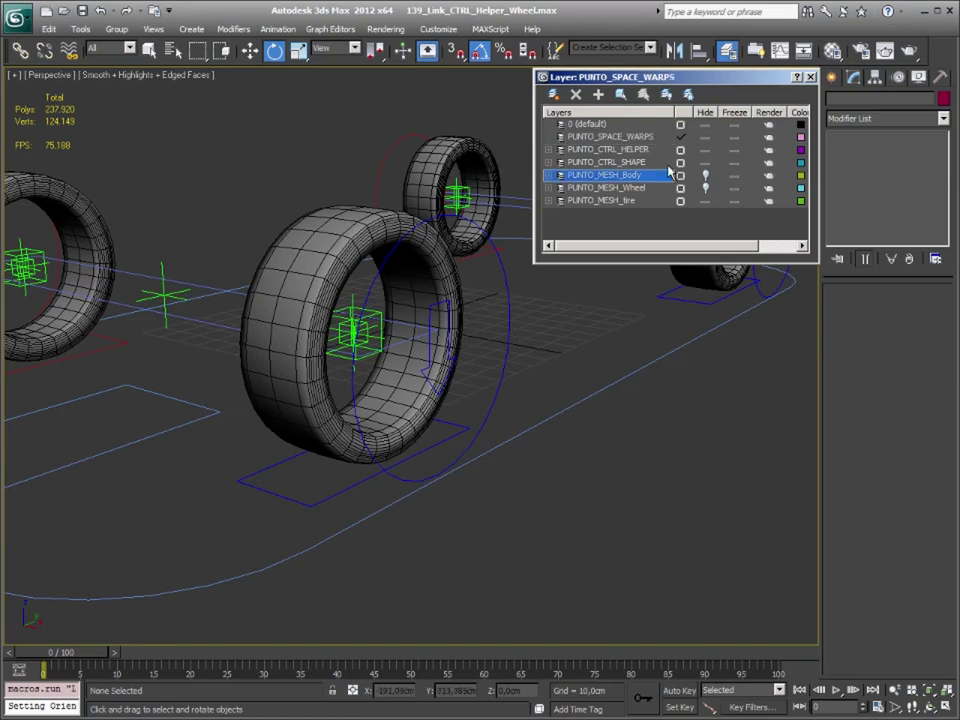
click(610, 136)
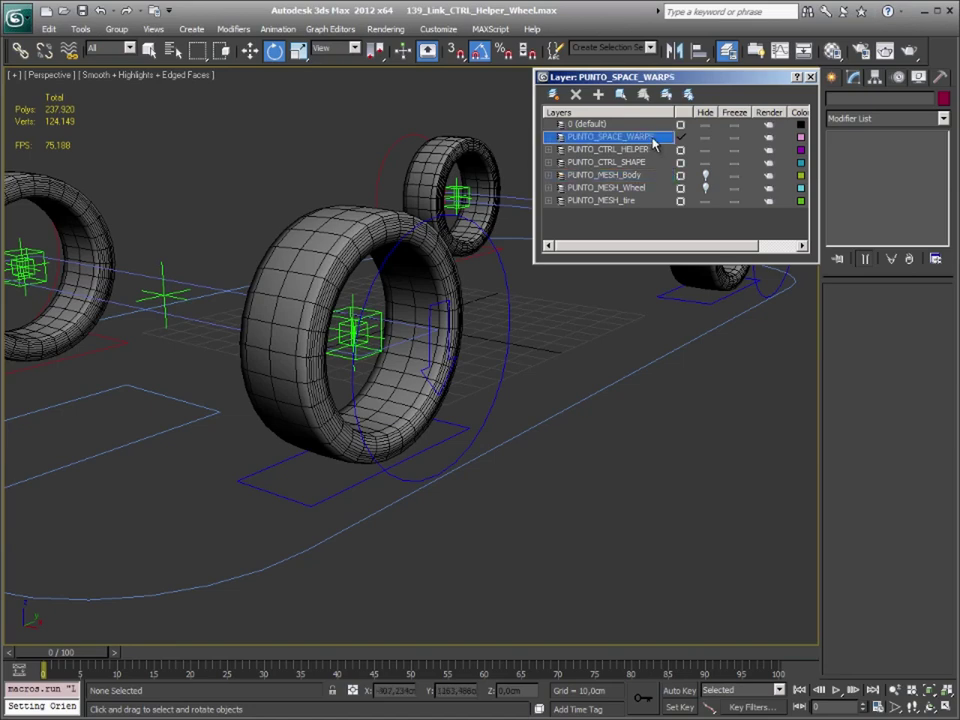
Draw a flat 4x4x4 FFD(Box) space warp on the ground at a front tire.
click(836, 80)
click(926, 101)
click(858, 173)
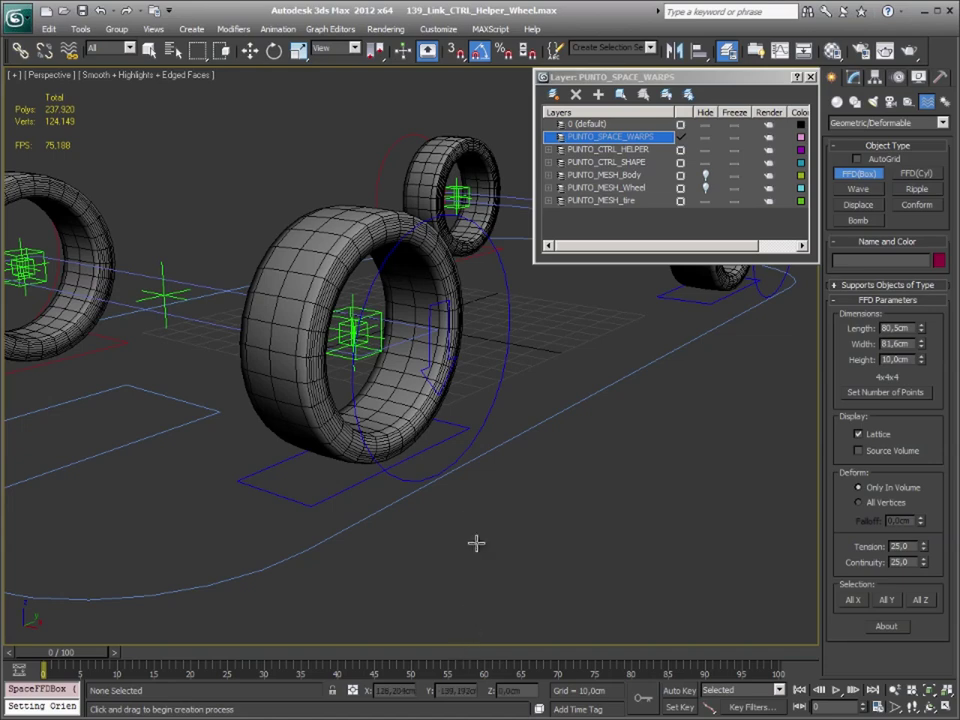
drag(455, 567, 633, 507)
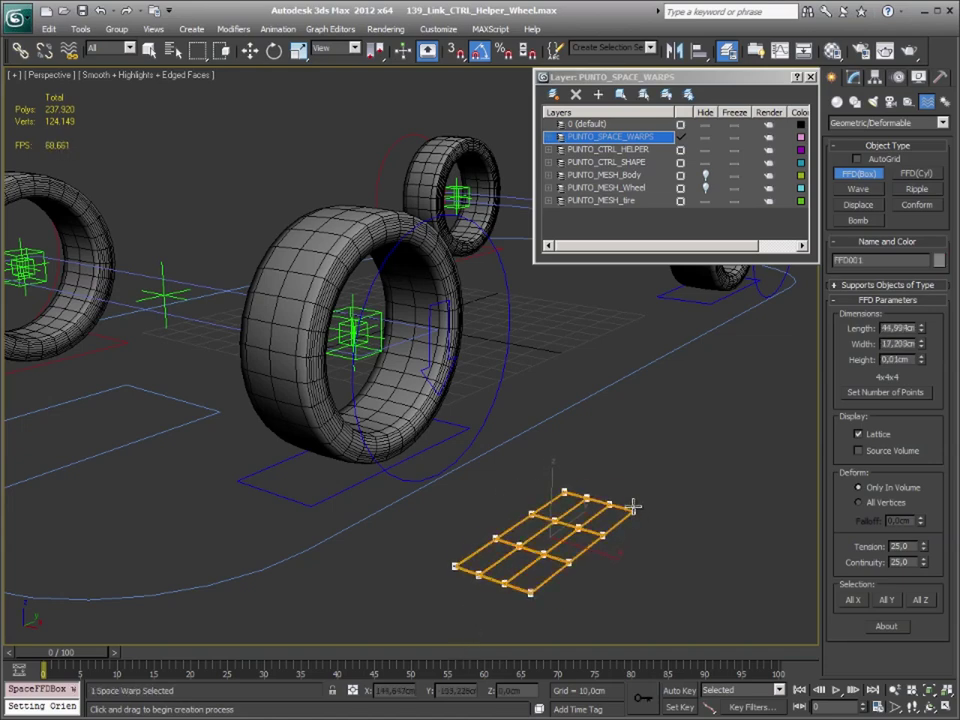
click(638, 502)
Name the FFD box PUNTO_FFD_Tire_FL in the Modify panel.
key(e)
middle_drag(652, 470, 656, 474)
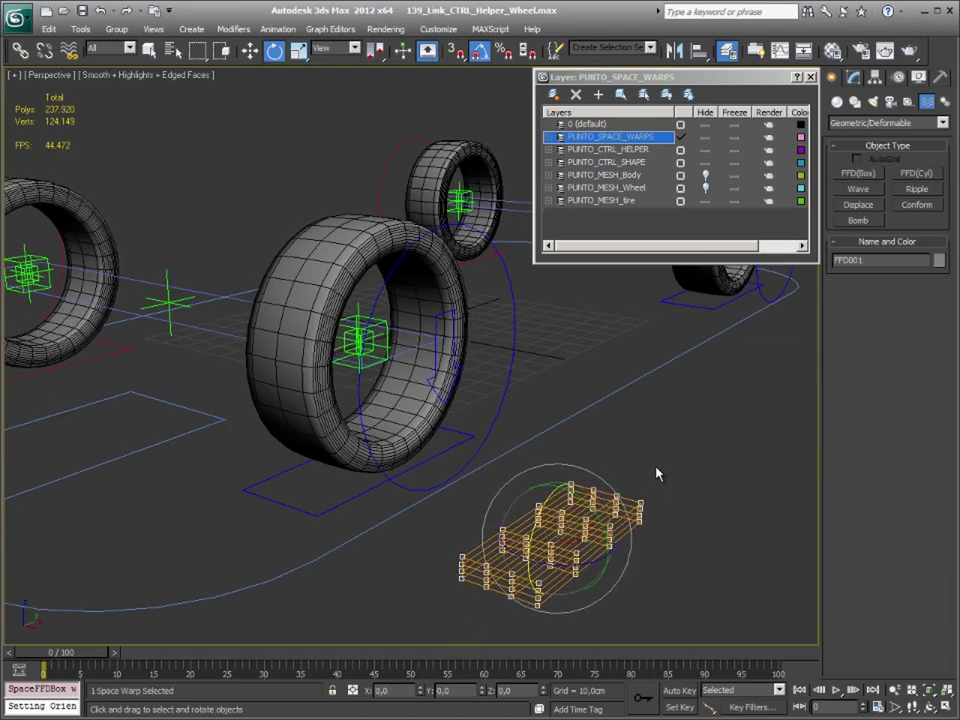
click(858, 75)
click(894, 99)
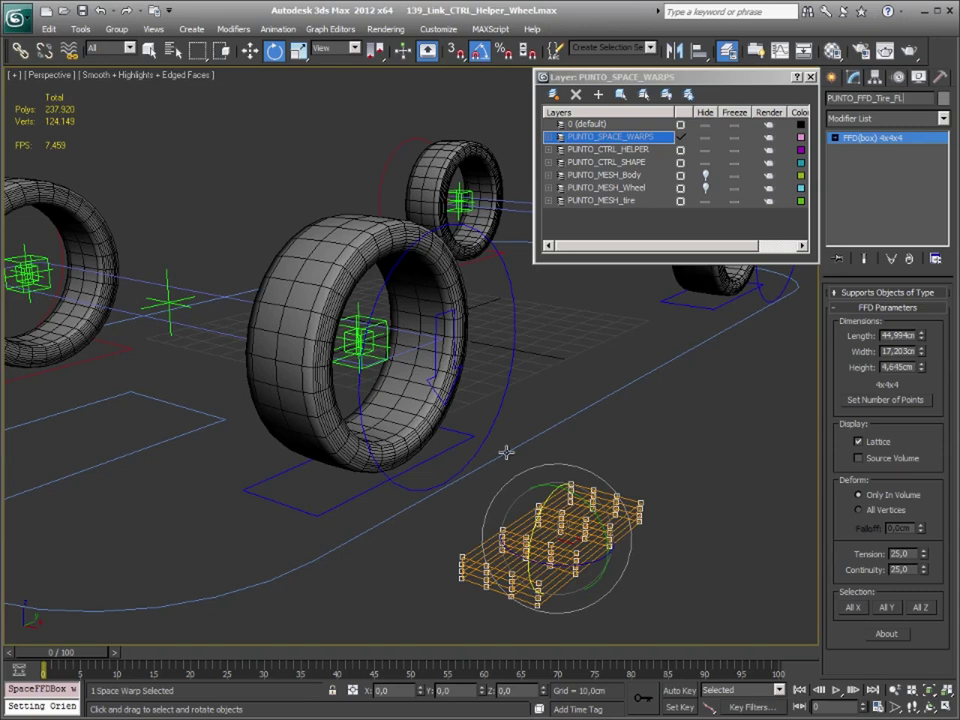
Shift-drag the FFD lattice to create an instanced copy beside it.
mouse_move(506, 452)
middle_down()
mouse_move(531, 512)
mouse_move(476, 444)
mouse_move(549, 444)
middle_up()
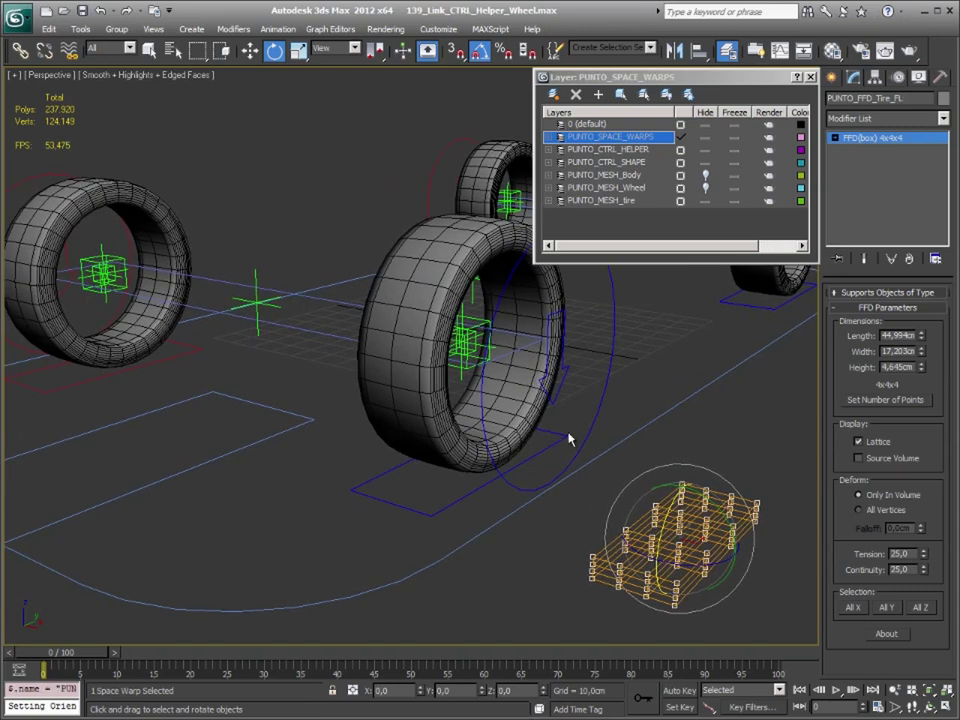
key(w)
mouse_move(730, 553)
shift+mouse_down()
mouse_move(613, 526)
mouse_move(622, 532)
shift+mouse_up()
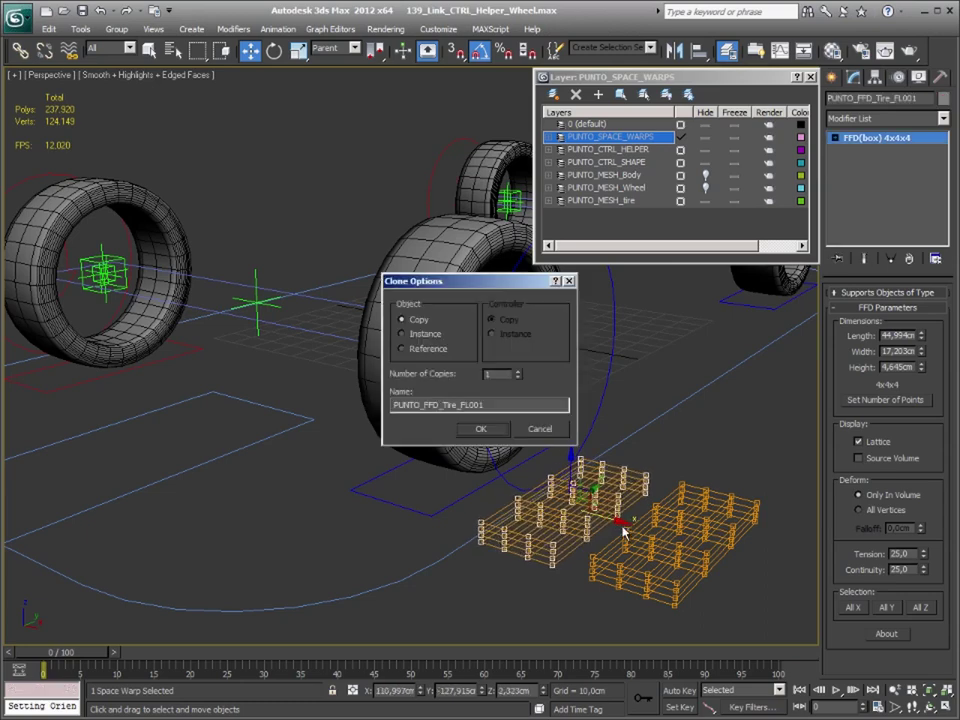
click(428, 336)
drag(461, 405, 547, 406)
text(R)
click(495, 432)
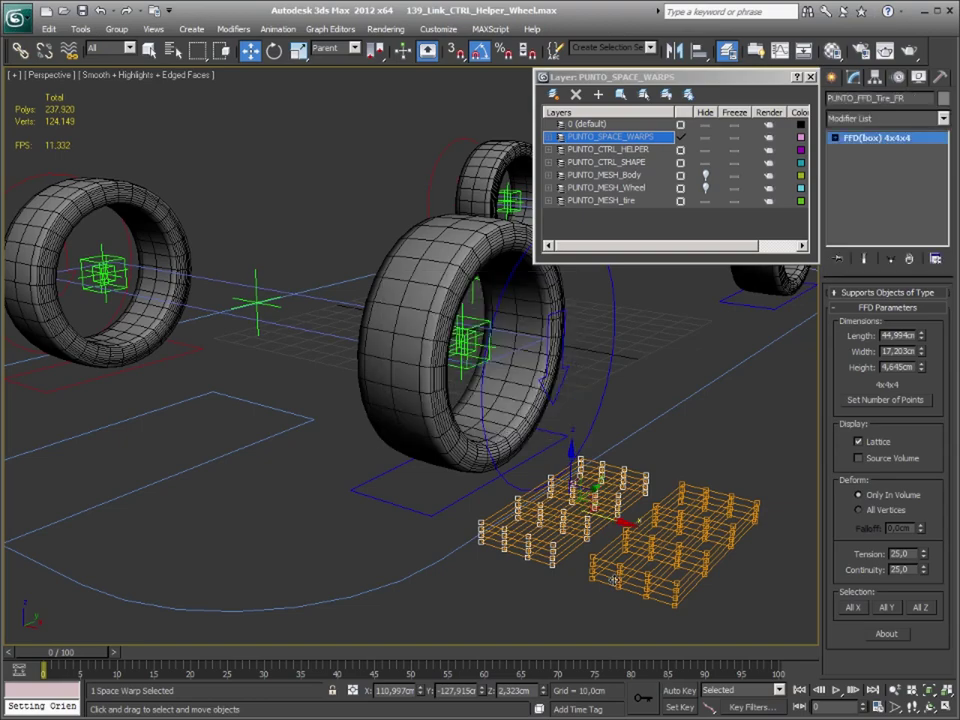
Clone one lattice again to make a further copy off to the side.
ctrl+click(639, 521)
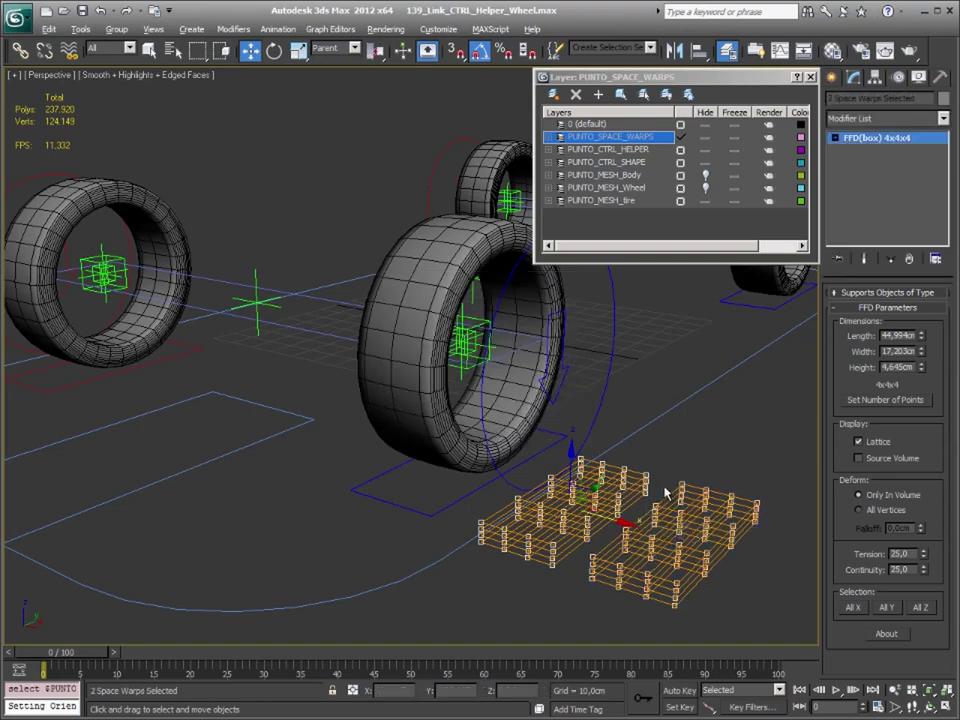
alt+middle_drag(665, 492, 619, 499)
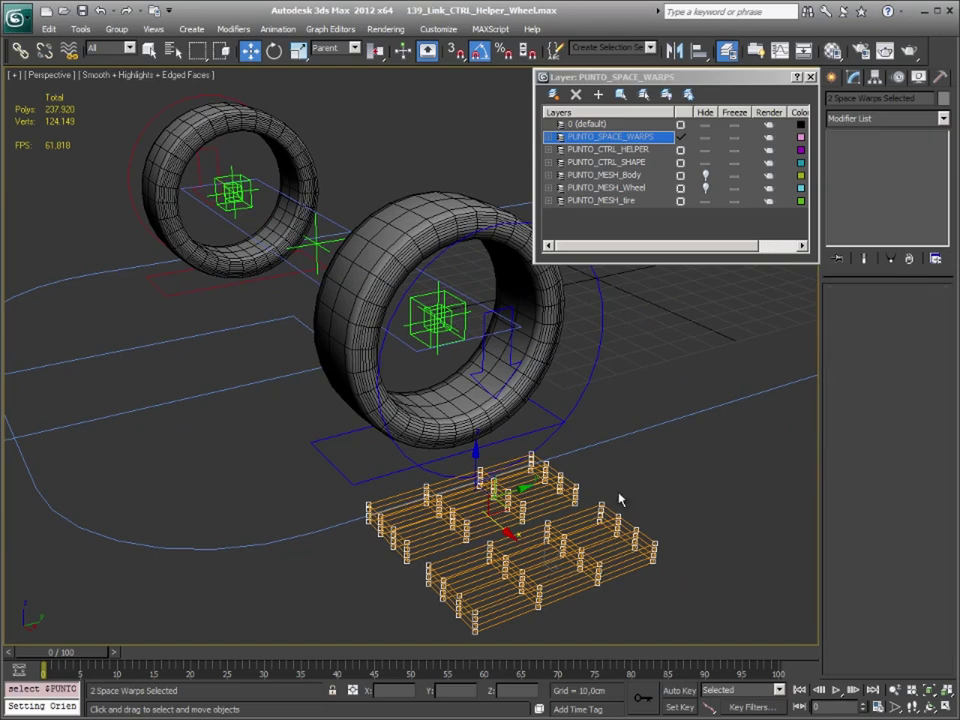
click(606, 515)
mouse_move(595, 553)
mouse_down()
mouse_move(598, 541)
mouse_move(512, 401)
mouse_up()
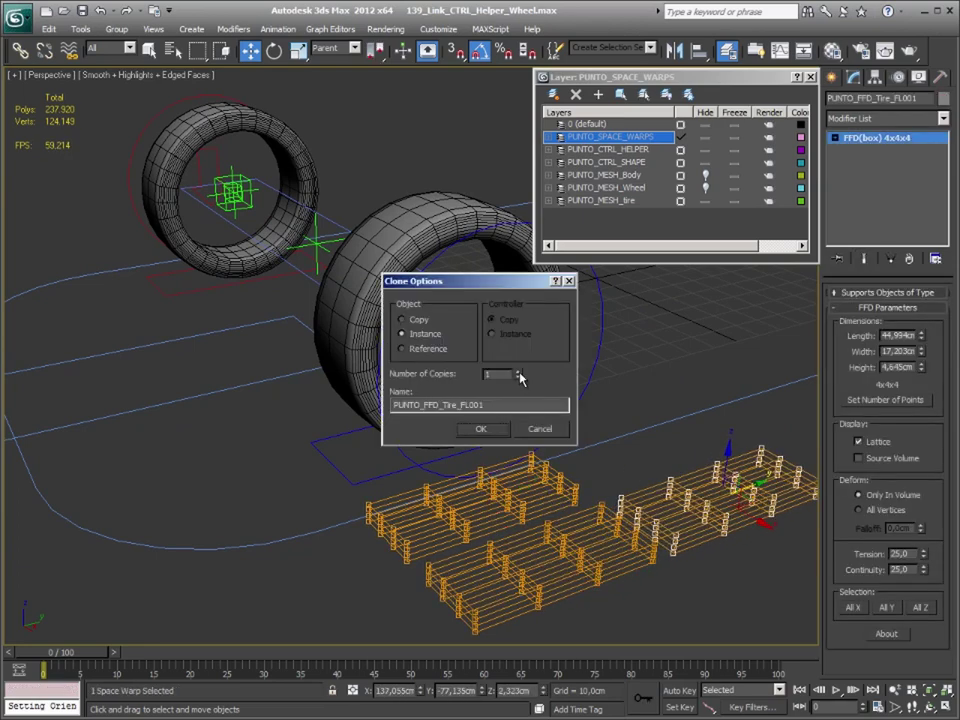
click(479, 428)
Rename the middle lattice and the rightmost lattice, the latter to PUNTO_FFD_Tire_RR.
alt+middle_drag(527, 424, 448, 441)
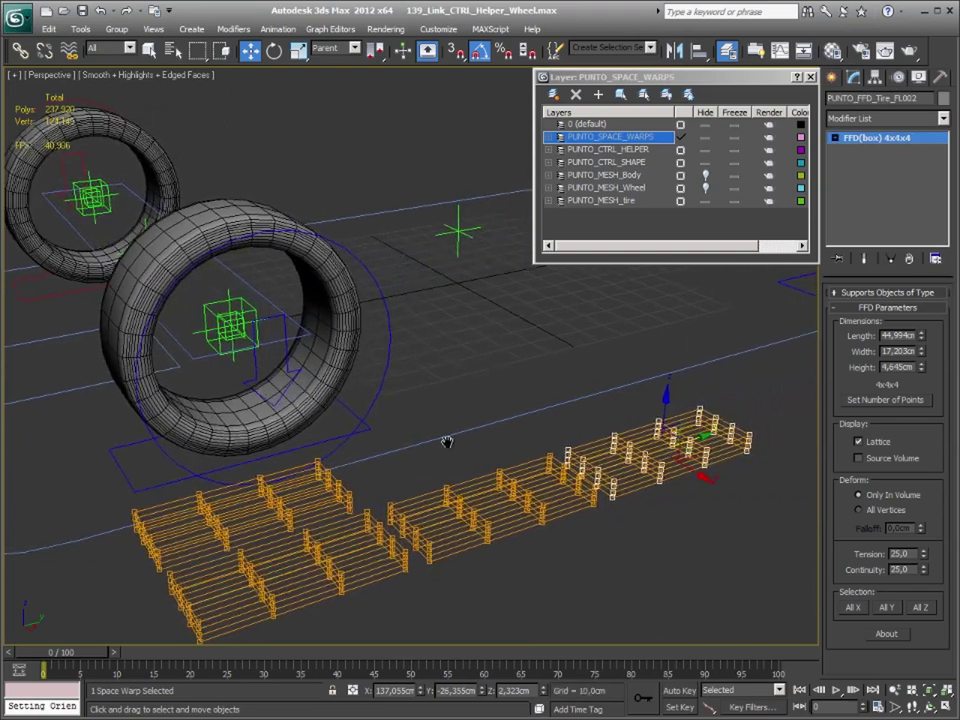
click(505, 480)
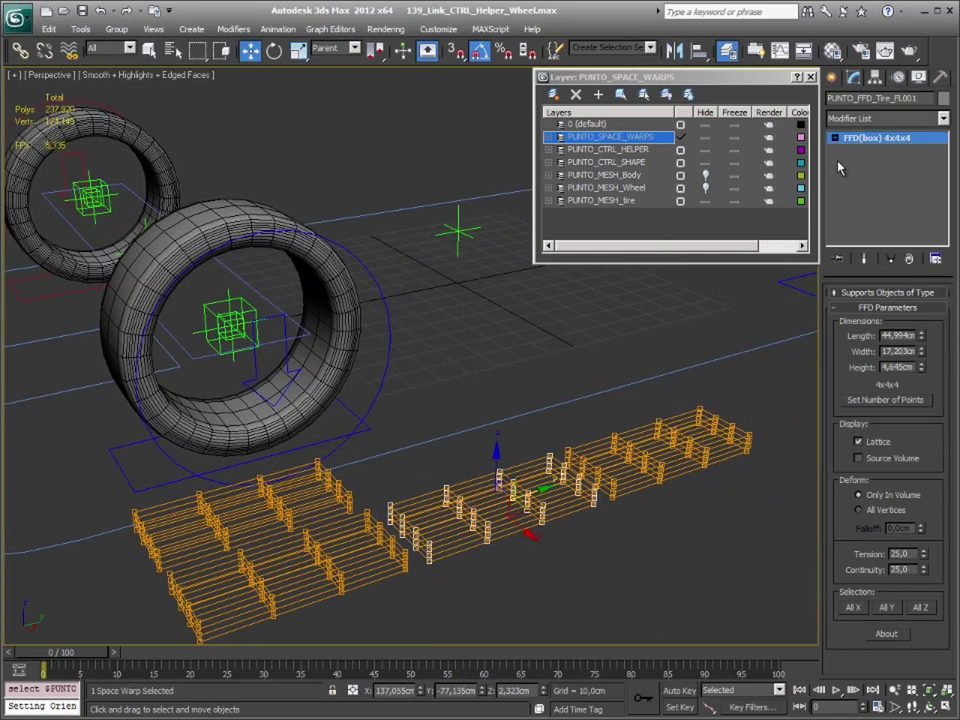
click(905, 98)
click(698, 455)
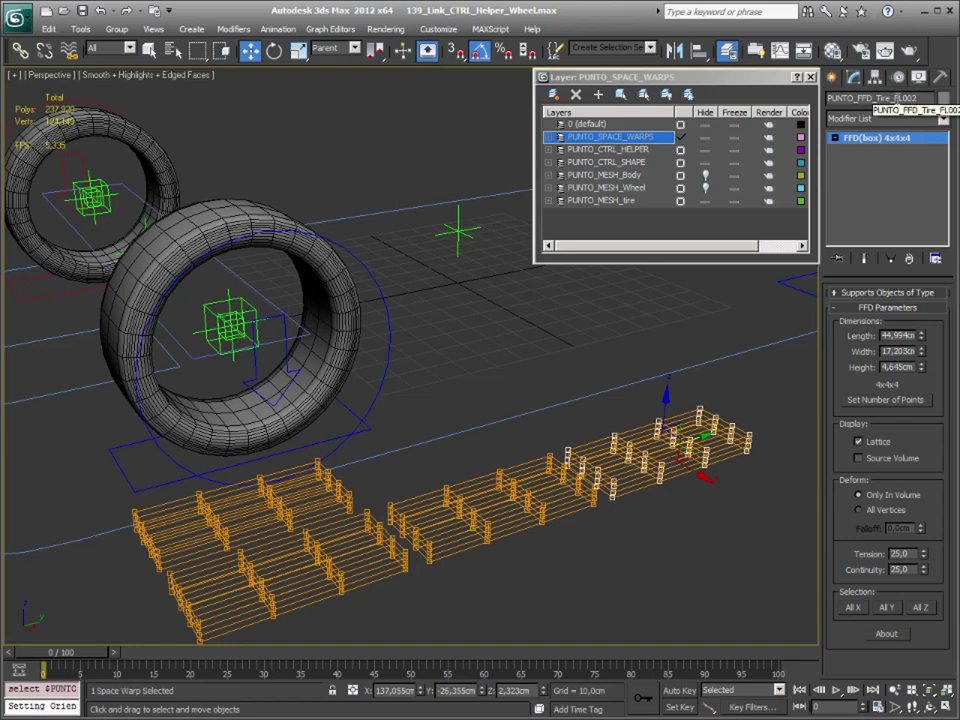
click(905, 98)
text(RR)
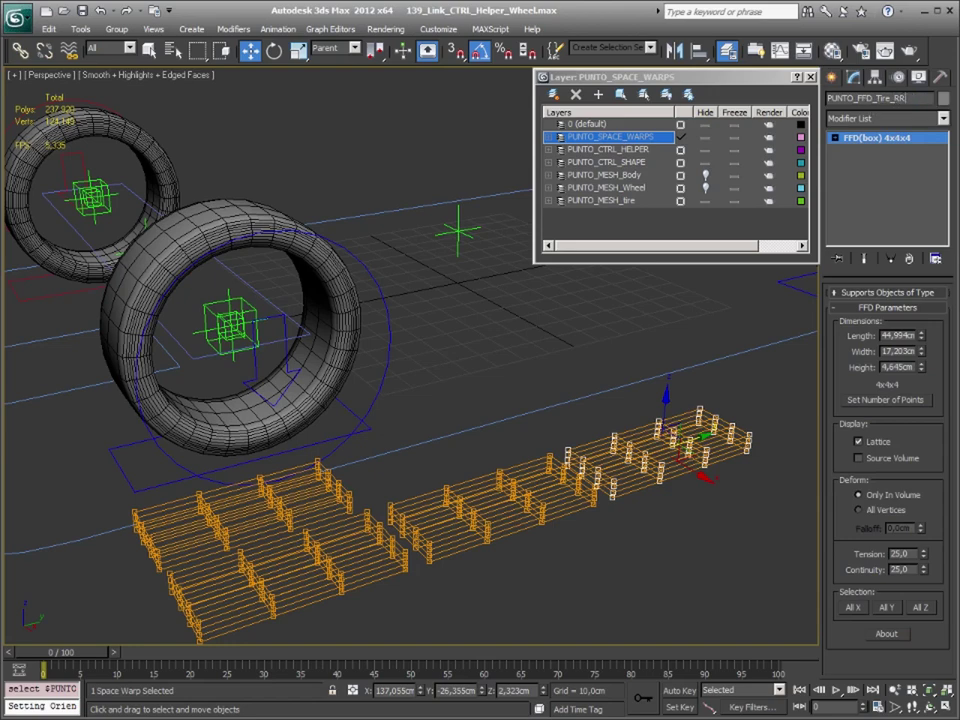
Reselect the RR lattice and check the FFDs listed under the PUNTO_SPACE_WARPS layer.
click(600, 583)
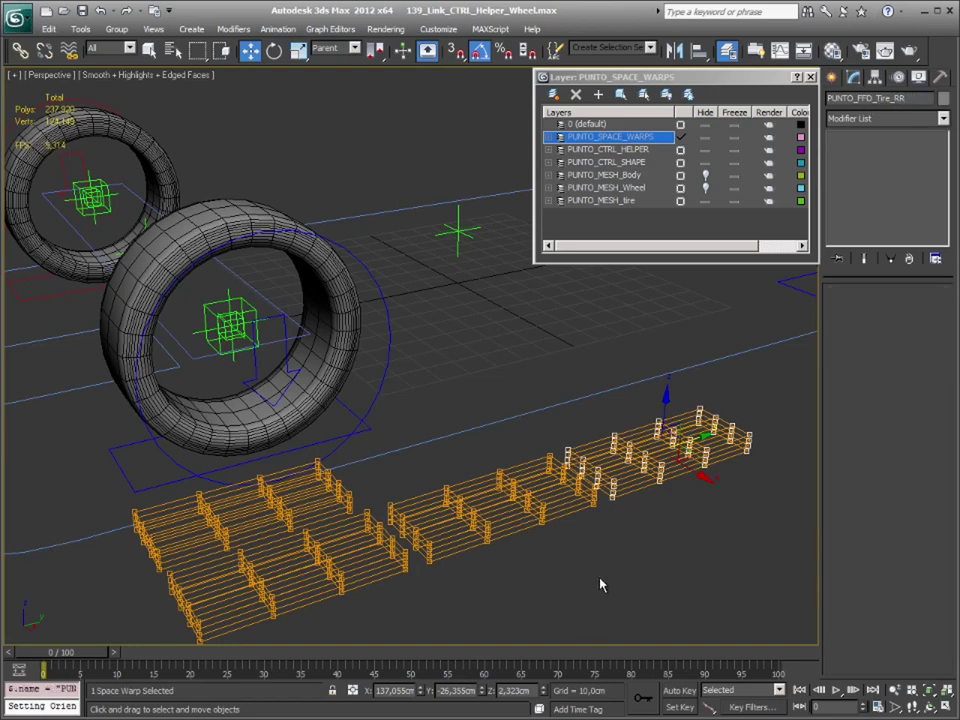
click(690, 445)
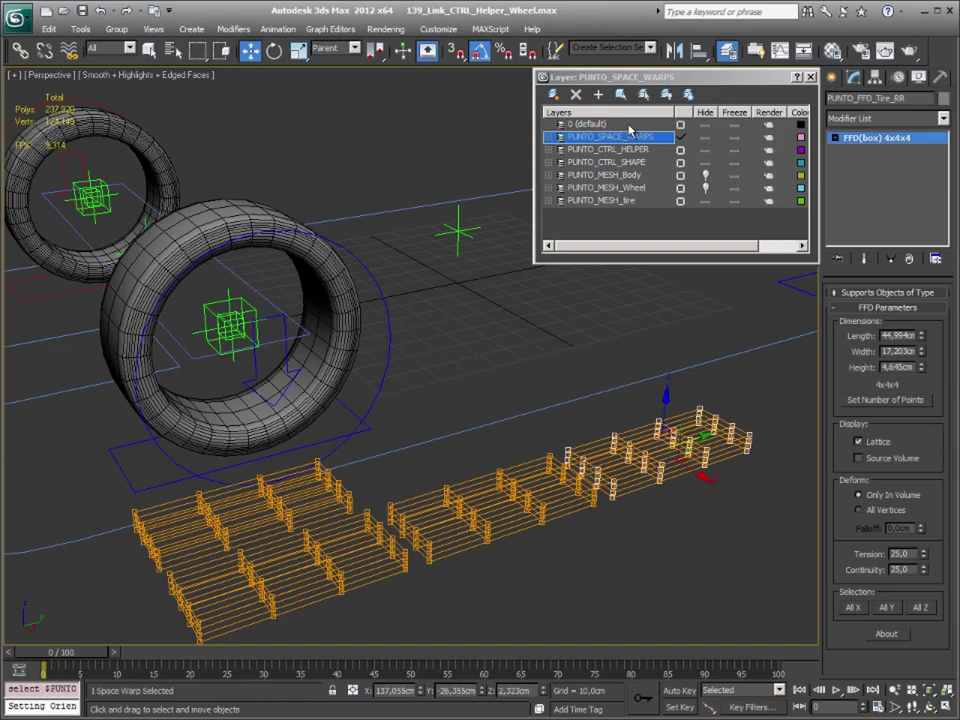
click(548, 137)
click(548, 137)
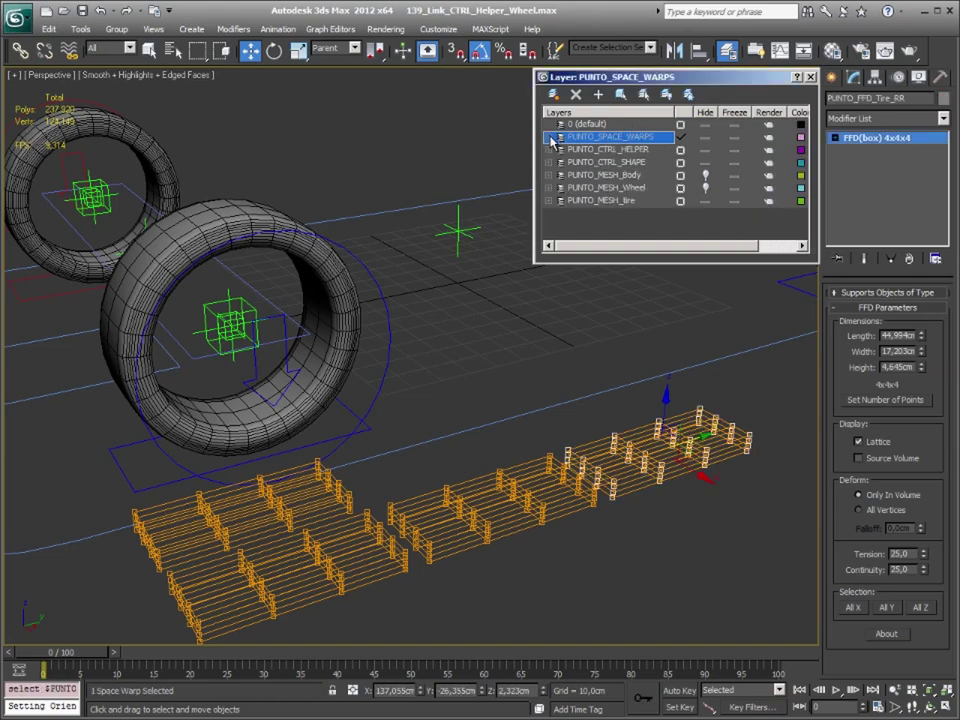
mouse_move(671, 508)
middle_down()
mouse_move(527, 545)
mouse_move(407, 632)
mouse_move(514, 566)
mouse_move(587, 555)
mouse_move(291, 551)
mouse_move(315, 551)
mouse_move(435, 484)
mouse_move(437, 470)
mouse_move(396, 504)
mouse_move(360, 439)
middle_up()
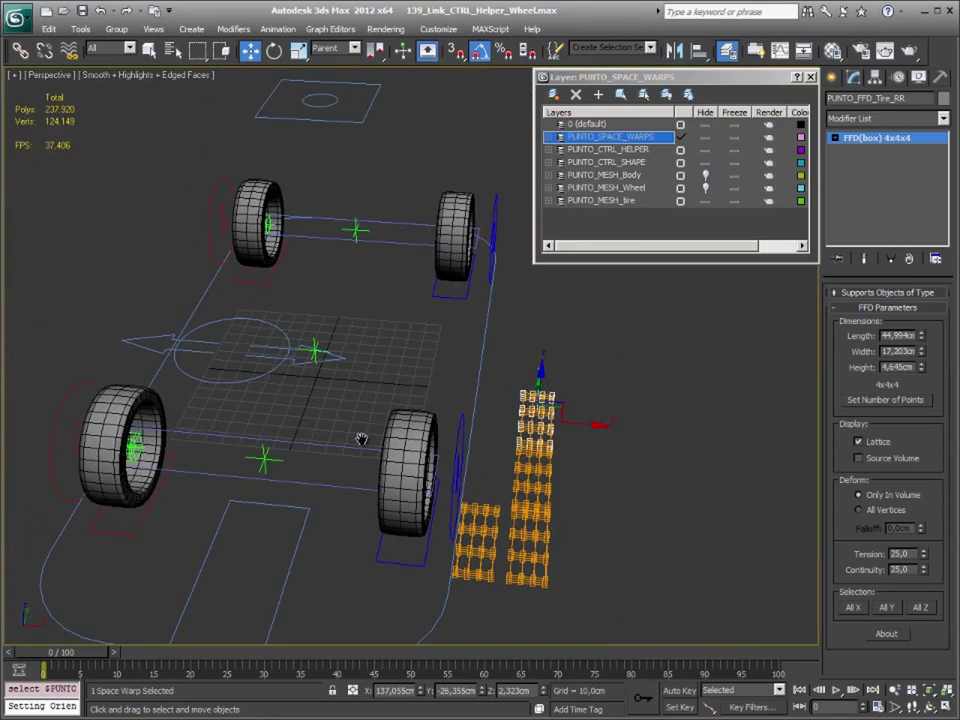
Align two lattices pivot-to-pivot with the rear wheels' PUNTO_CTRL_SHAPE rectangles.
click(702, 50)
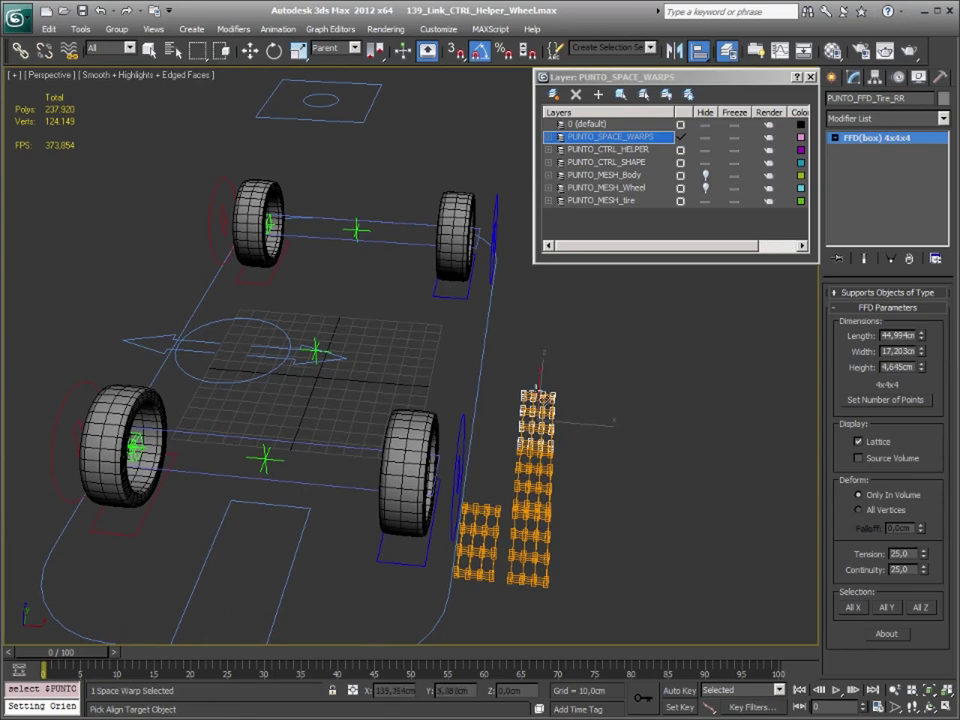
click(268, 268)
click(703, 551)
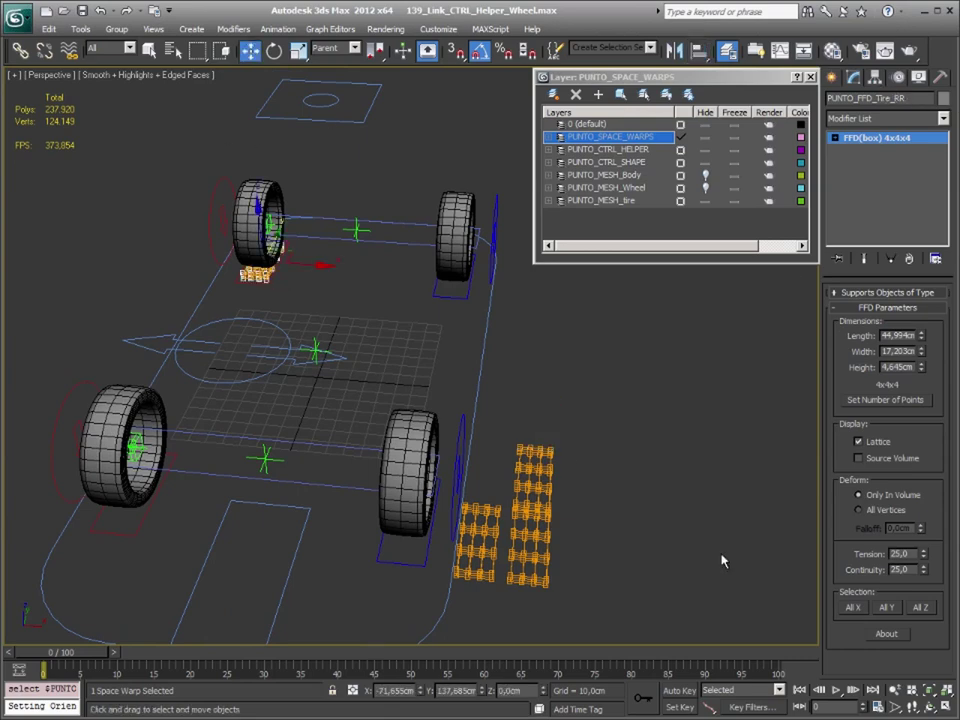
click(525, 465)
mouse_move(589, 392)
alt+middle_down()
mouse_move(606, 354)
mouse_move(466, 393)
alt+middle_up()
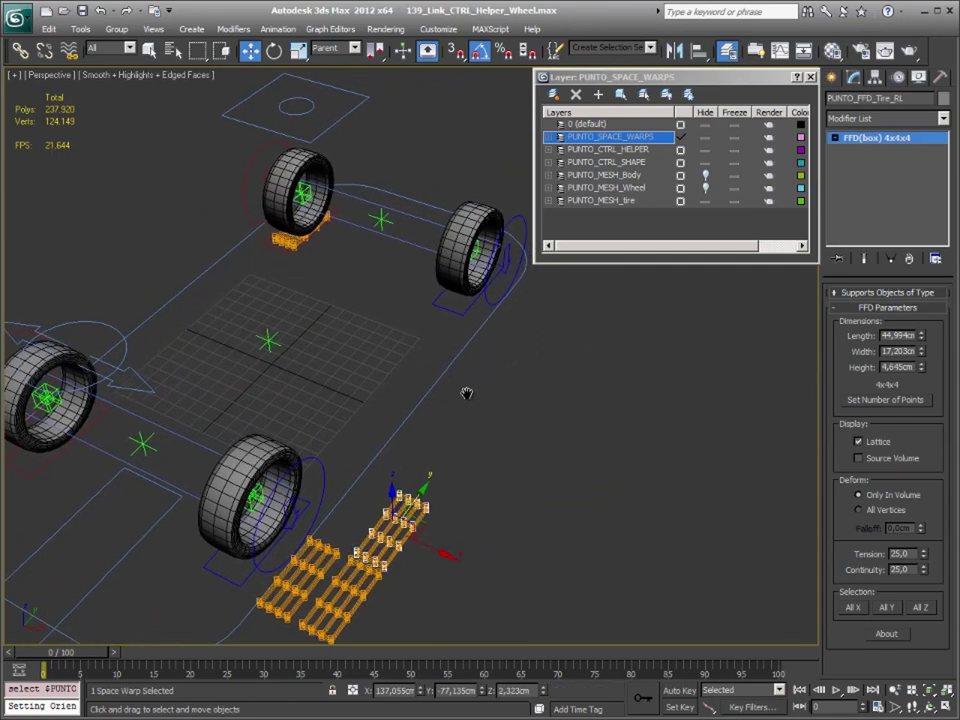
click(696, 51)
click(347, 258)
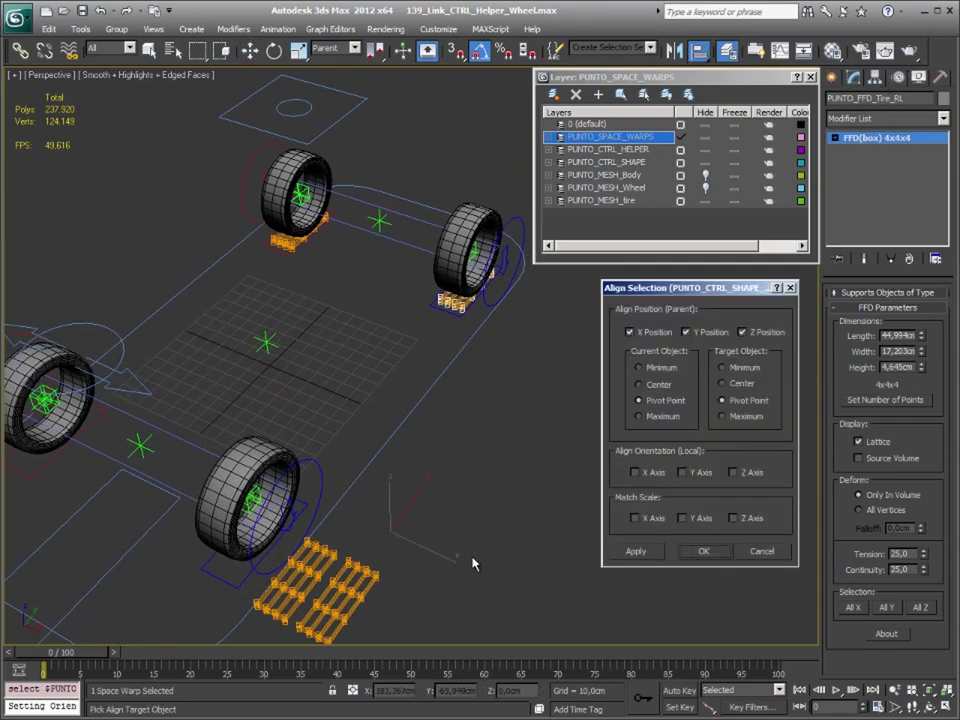
click(703, 551)
Align the FR and FL lattices to the front wheels' control shapes.
mouse_move(703, 561)
alt+middle_down()
mouse_move(516, 508)
mouse_move(290, 540)
mouse_move(341, 533)
alt+middle_up()
click(700, 50)
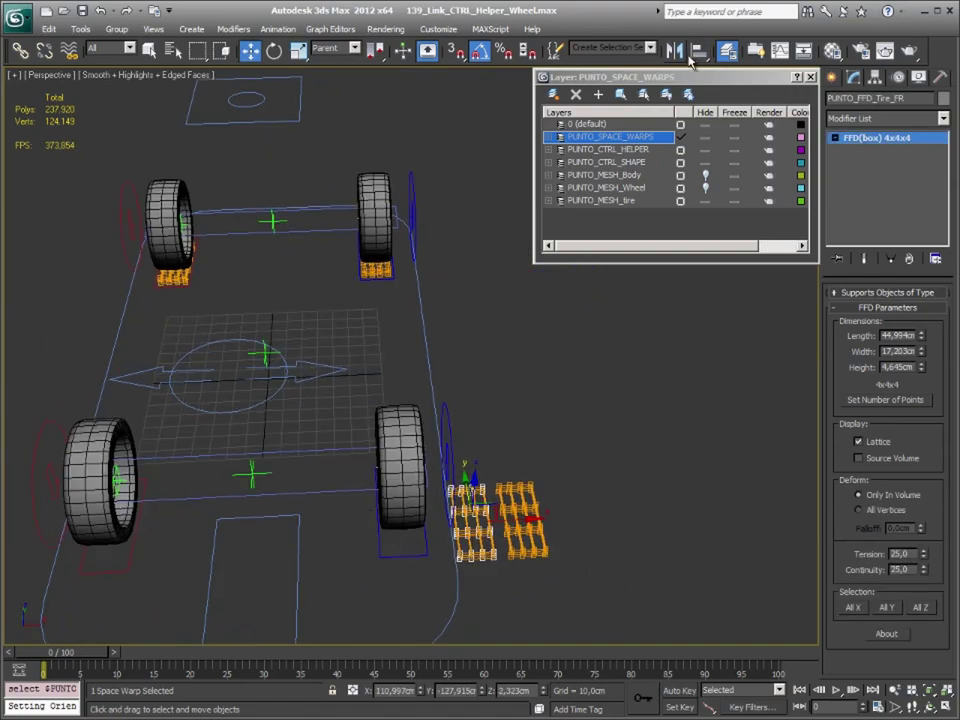
alt+middle_drag(195, 523, 392, 428)
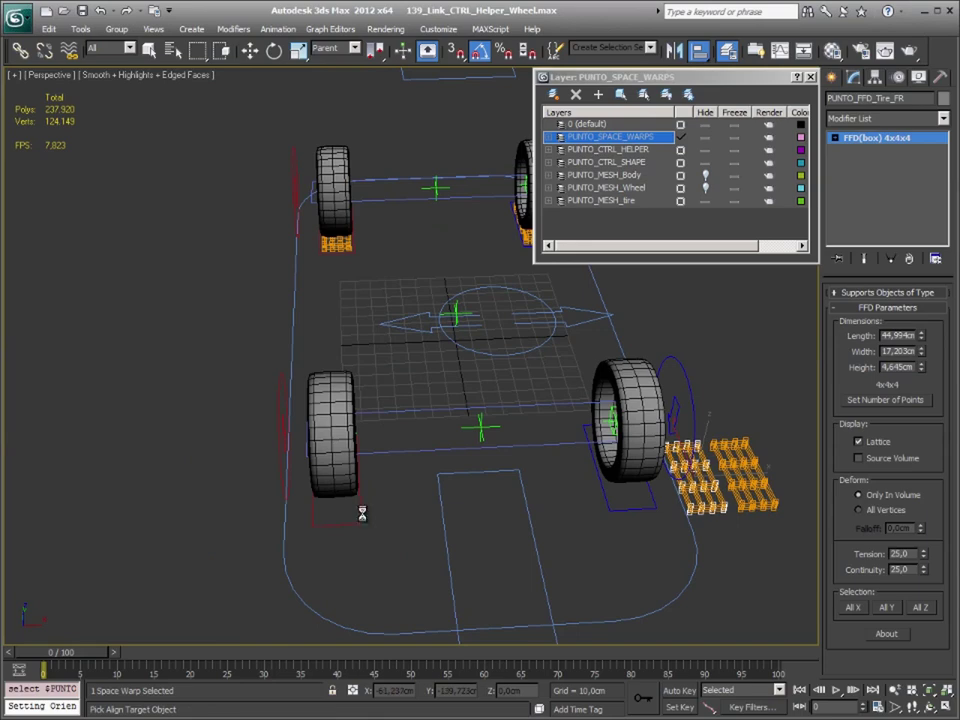
click(362, 514)
click(724, 553)
middle_drag(700, 545, 500, 520)
click(700, 50)
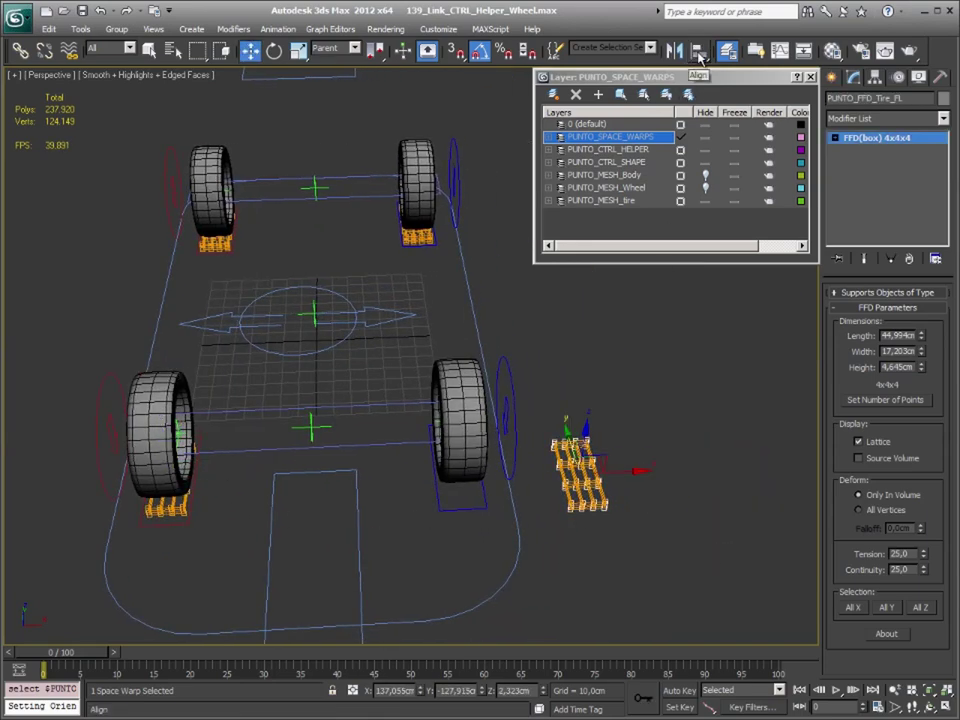
click(486, 510)
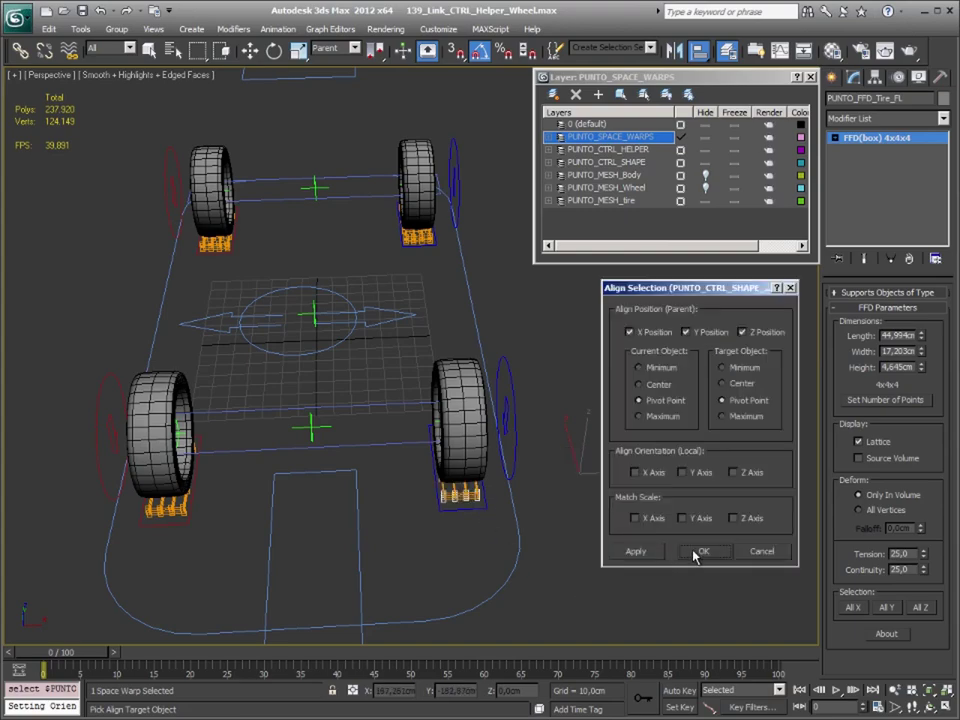
click(701, 553)
mouse_move(666, 572)
alt+middle_down()
mouse_move(386, 561)
mouse_move(439, 514)
mouse_move(390, 538)
mouse_move(425, 547)
mouse_move(405, 540)
mouse_move(713, 527)
alt+middle_up()
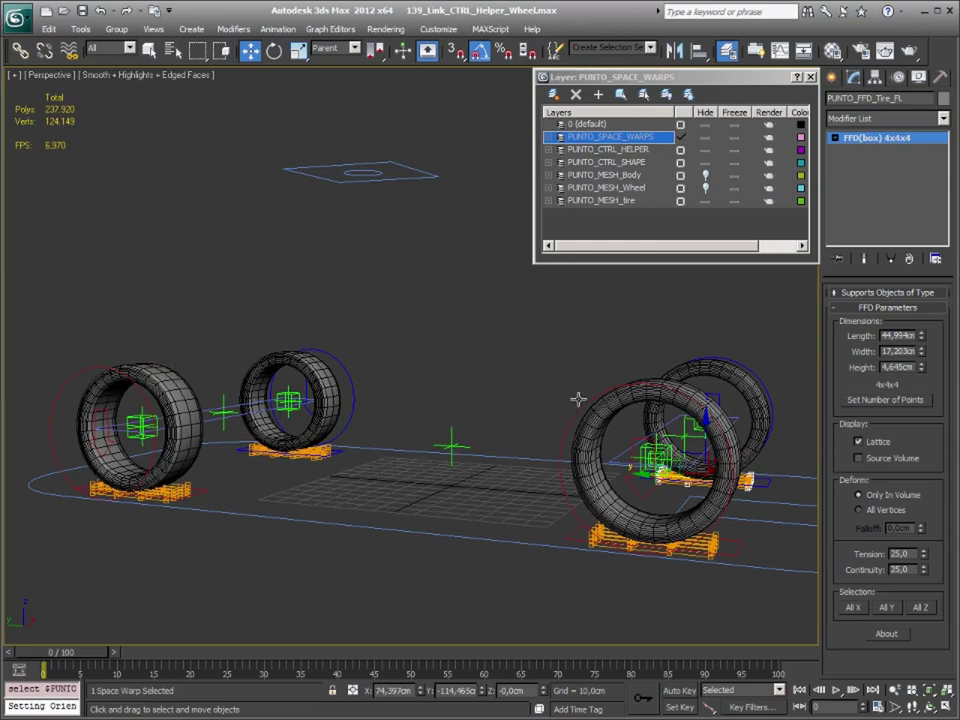
mouse_move(522, 568)
alt+middle_down()
mouse_move(456, 596)
mouse_move(178, 574)
mouse_move(212, 454)
alt+middle_up()
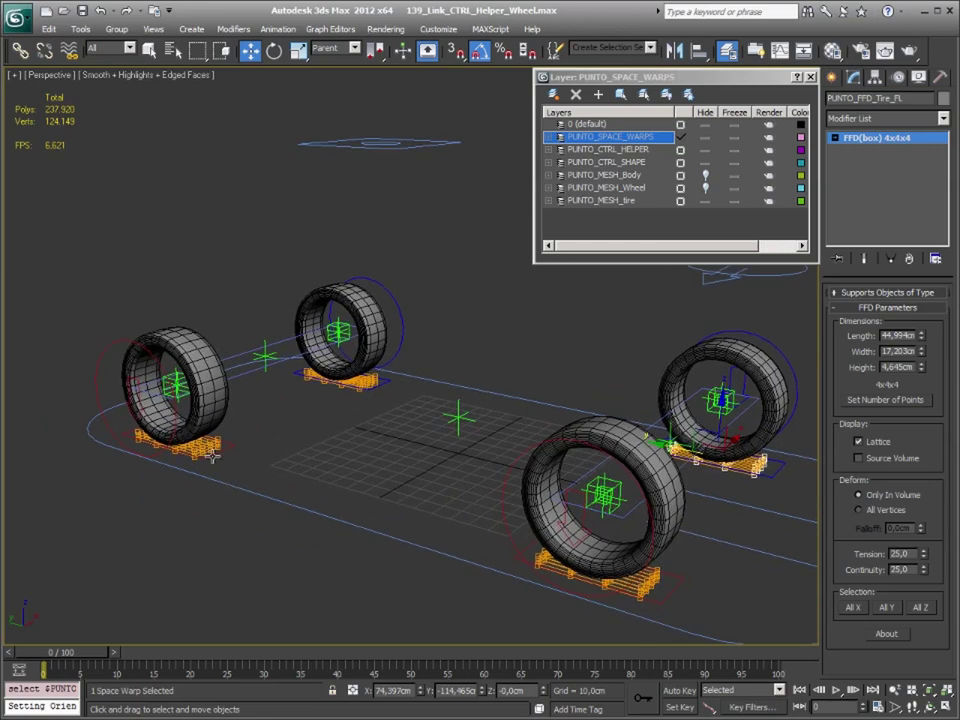
Link the RR lattice to its wheel's control shape with Select and Link.
click(208, 452)
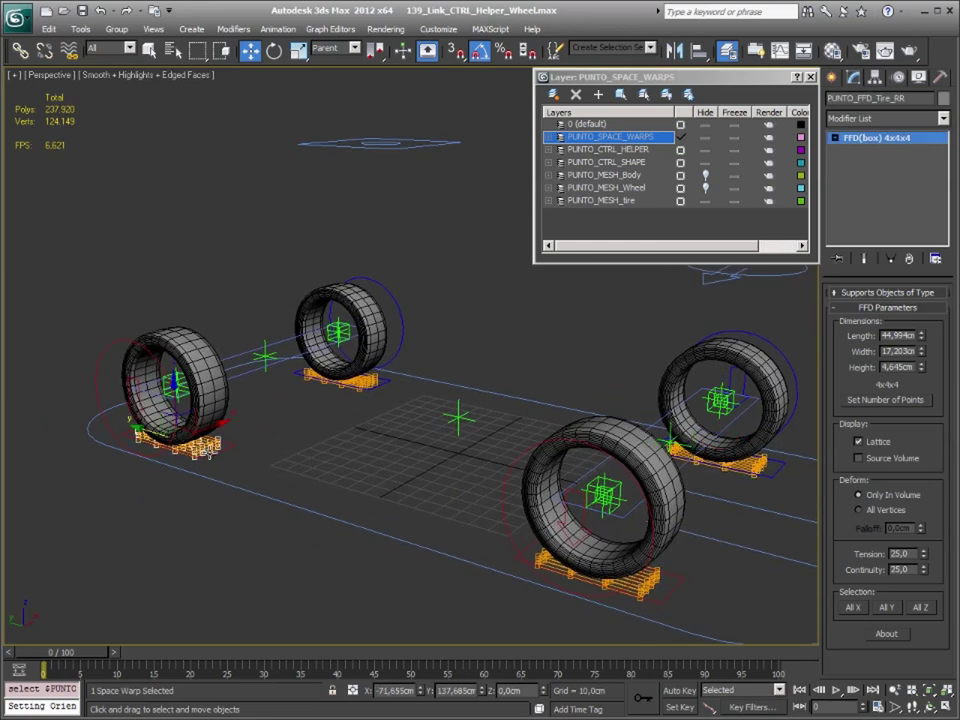
click(20, 50)
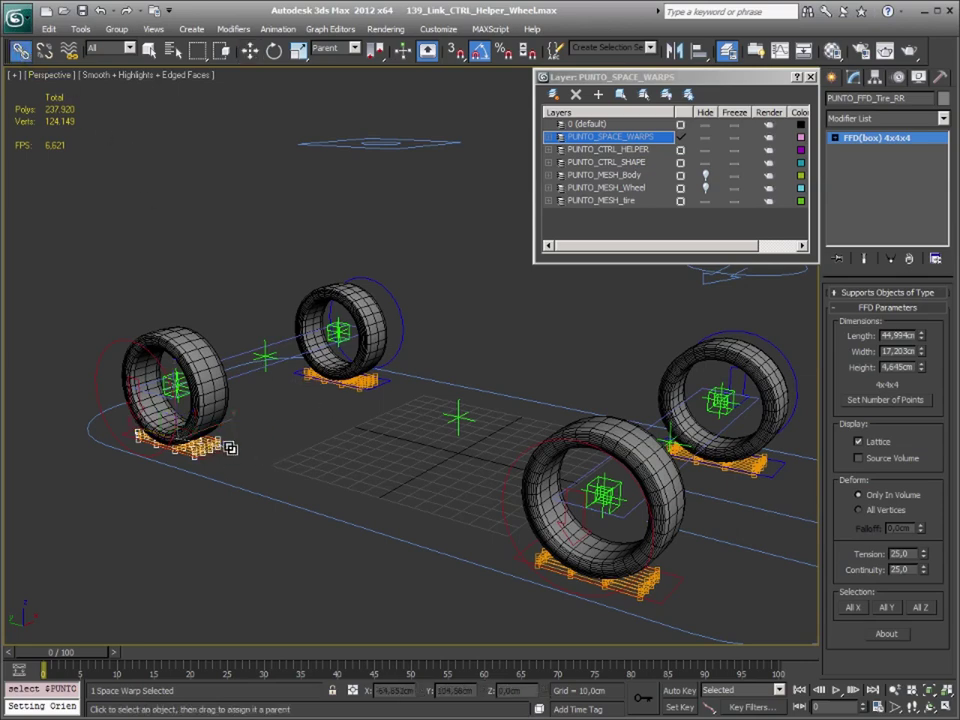
drag(212, 451, 236, 521)
click(228, 452)
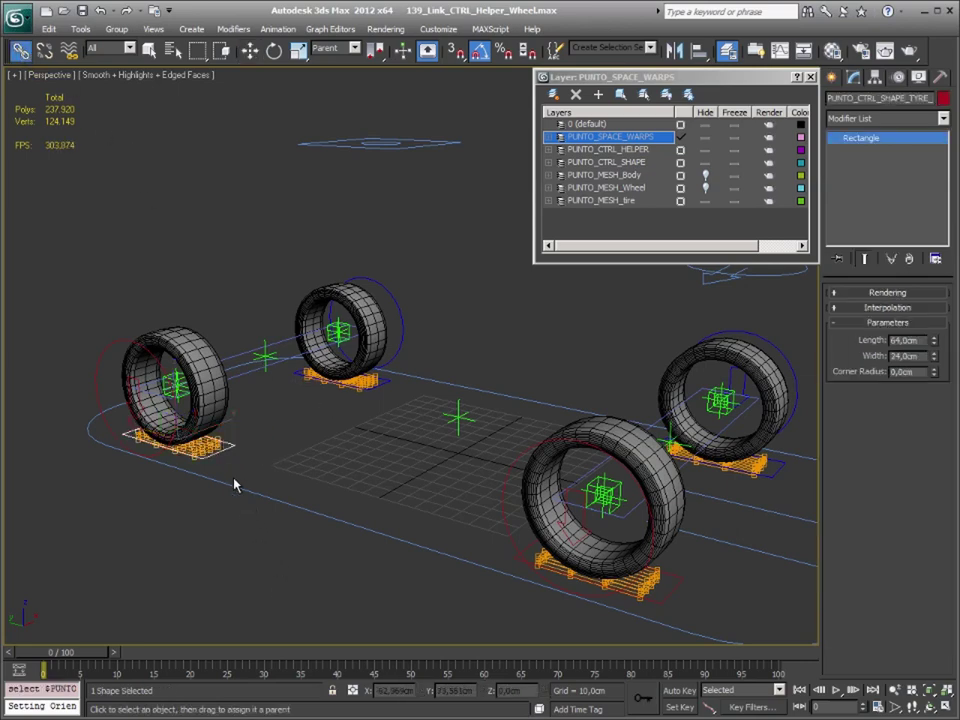
alt+middle_drag(388, 443, 357, 478)
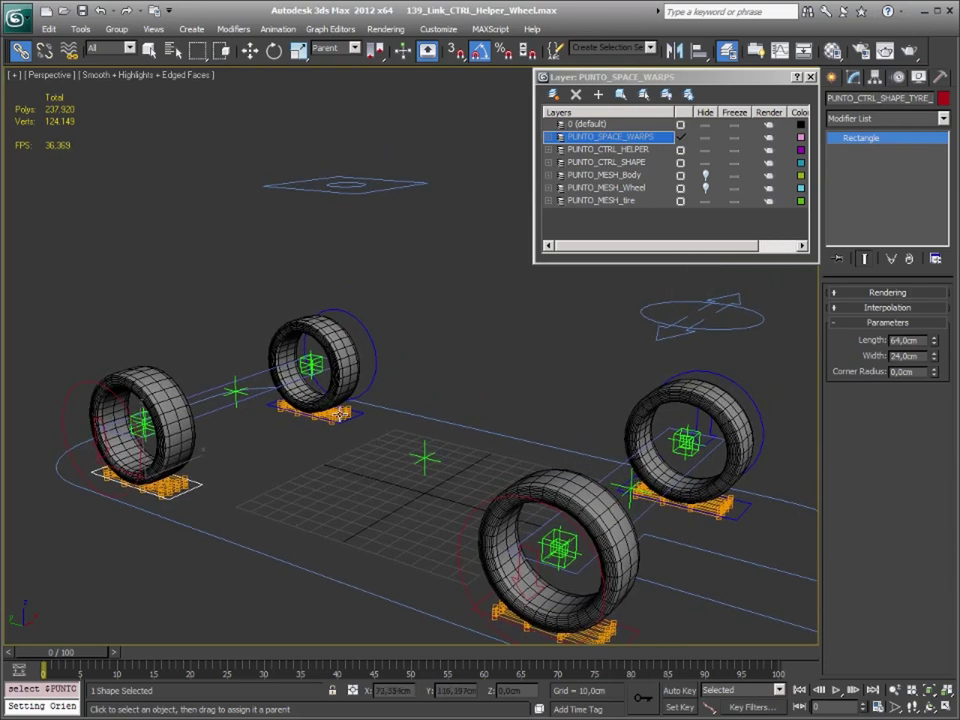
Link the RL lattice to the control shape under its wheel.
click(344, 414)
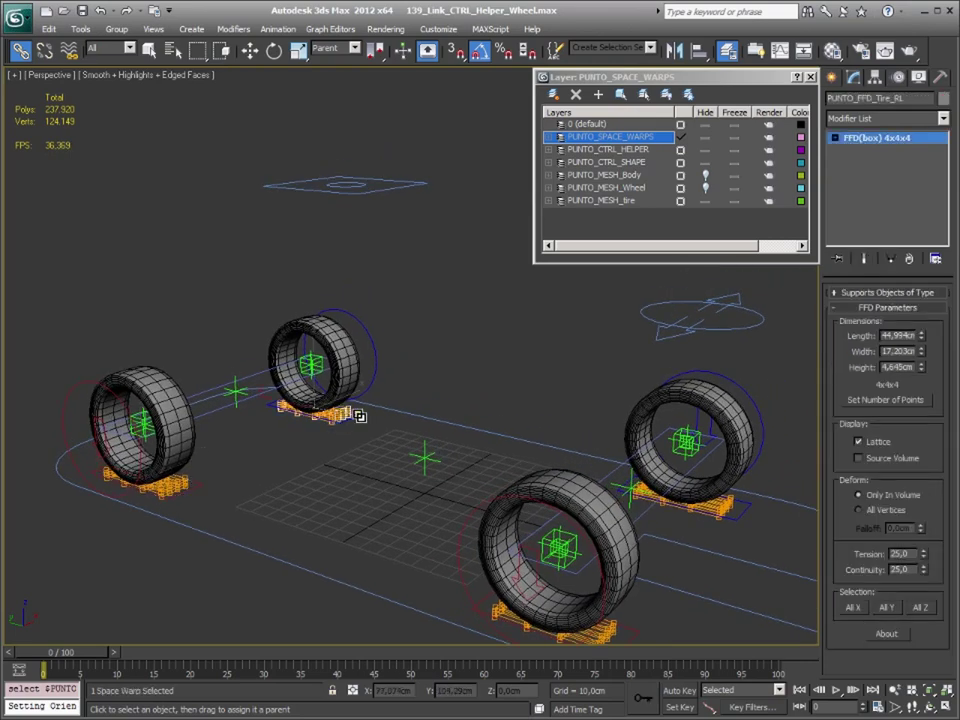
drag(344, 414, 735, 560)
scroll(645, 542, down, 2)
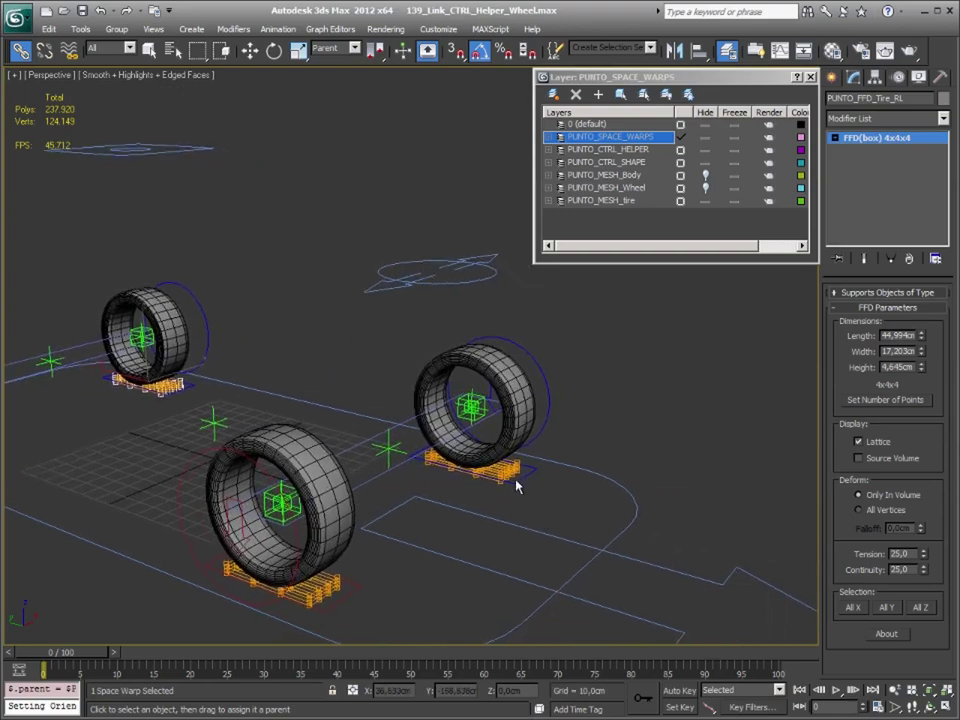
scroll(514, 542, down, 3)
click(476, 428)
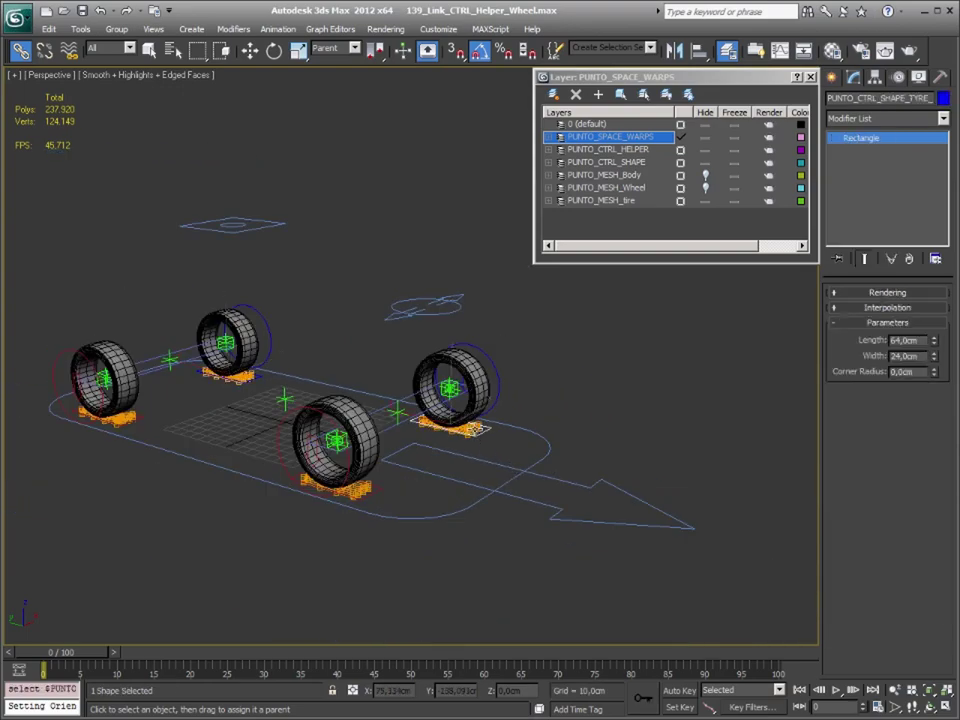
scroll(489, 454, up, 3)
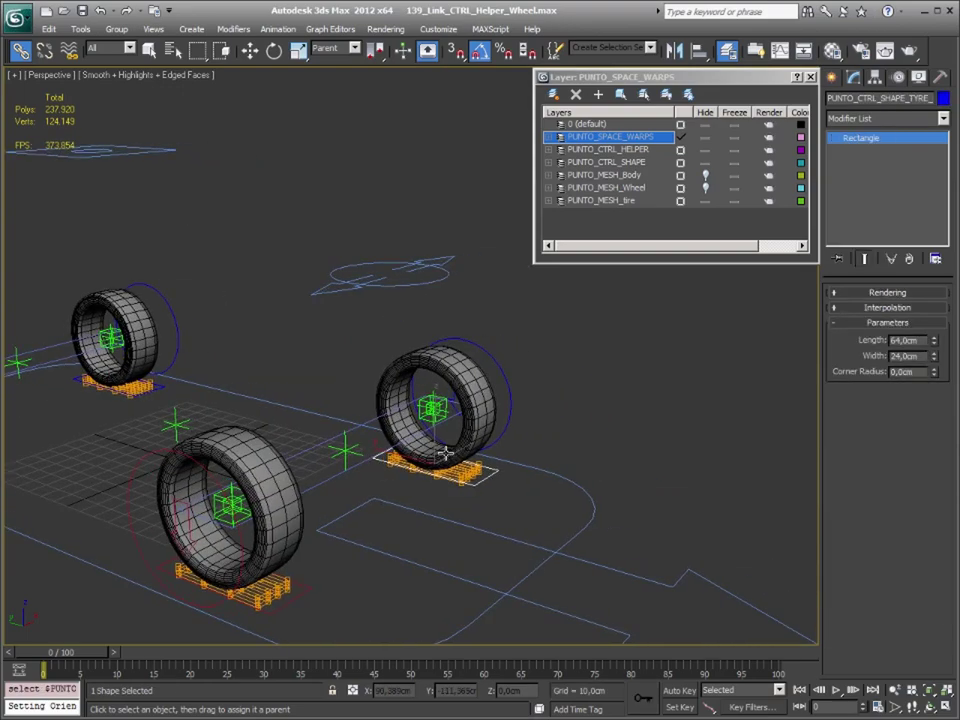
scroll(590, 560, up, 3)
Link the remaining rear tire's FFD lattice to its parent object.
middle_drag(590, 560, 506, 337)
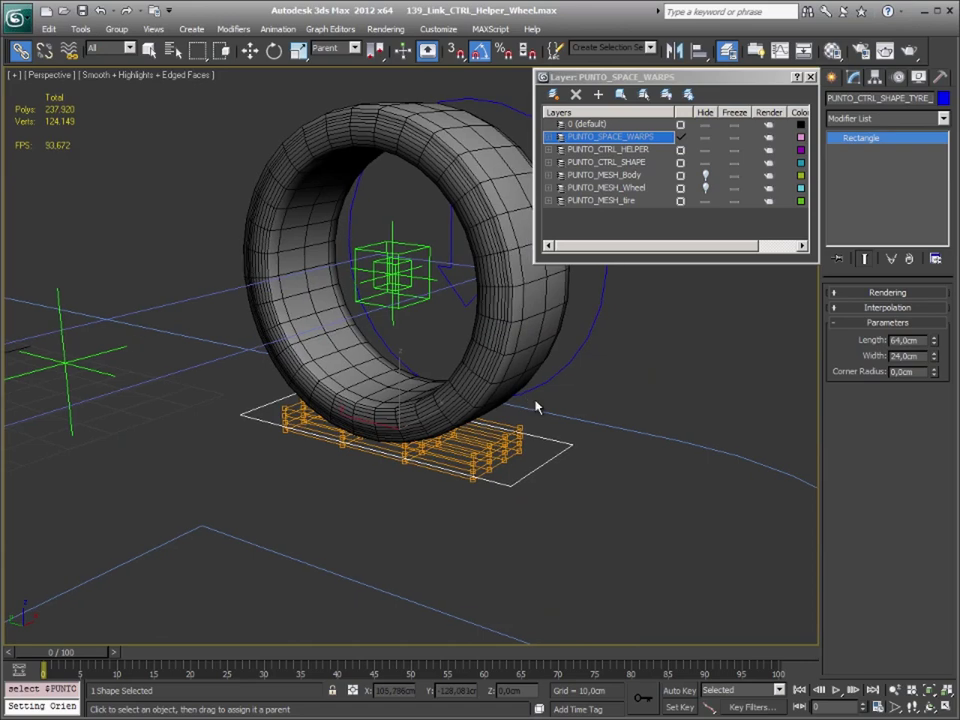
click(481, 455)
mouse_move(481, 455)
mouse_down()
mouse_move(518, 456)
mouse_move(551, 519)
mouse_move(555, 570)
mouse_move(570, 485)
mouse_up()
middle_drag(408, 548, 533, 480)
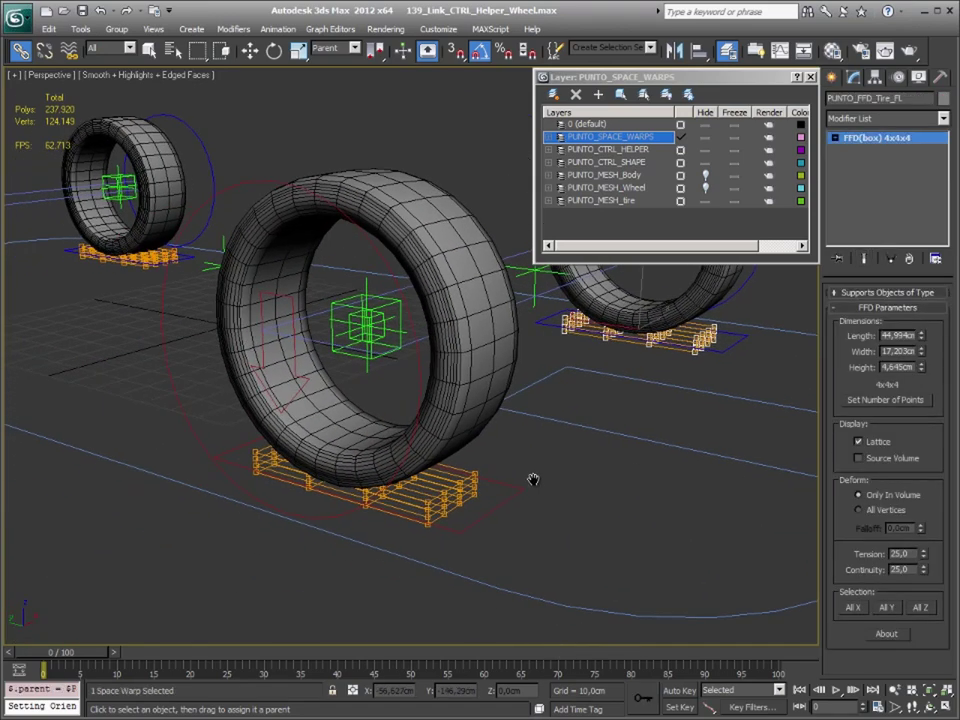
click(441, 500)
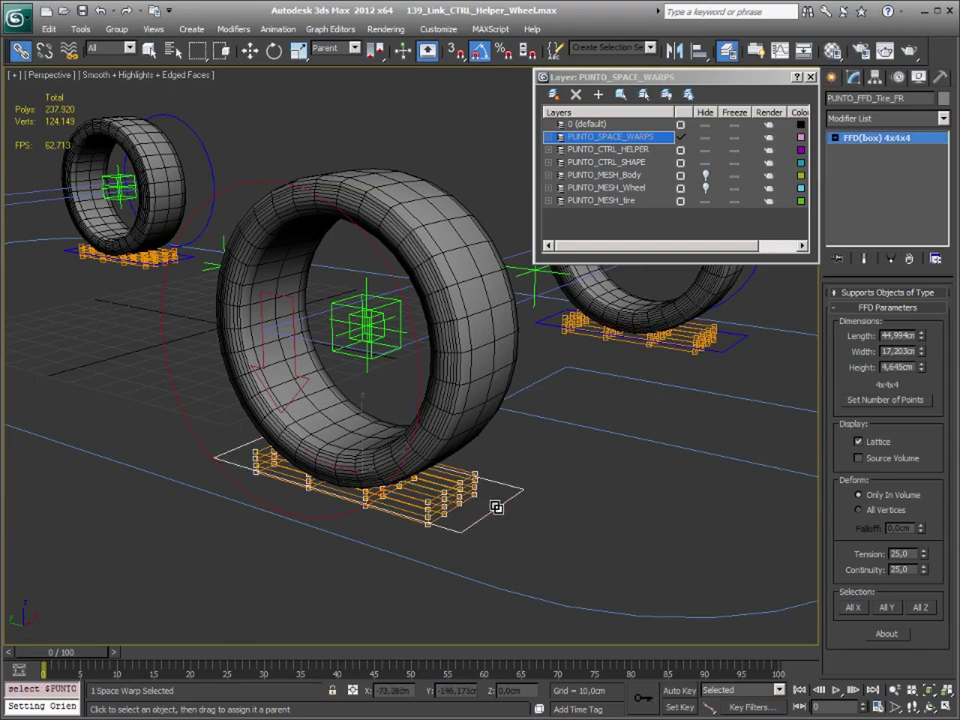
click(581, 510)
scroll(587, 439, down, 3)
scroll(591, 405, down, 2)
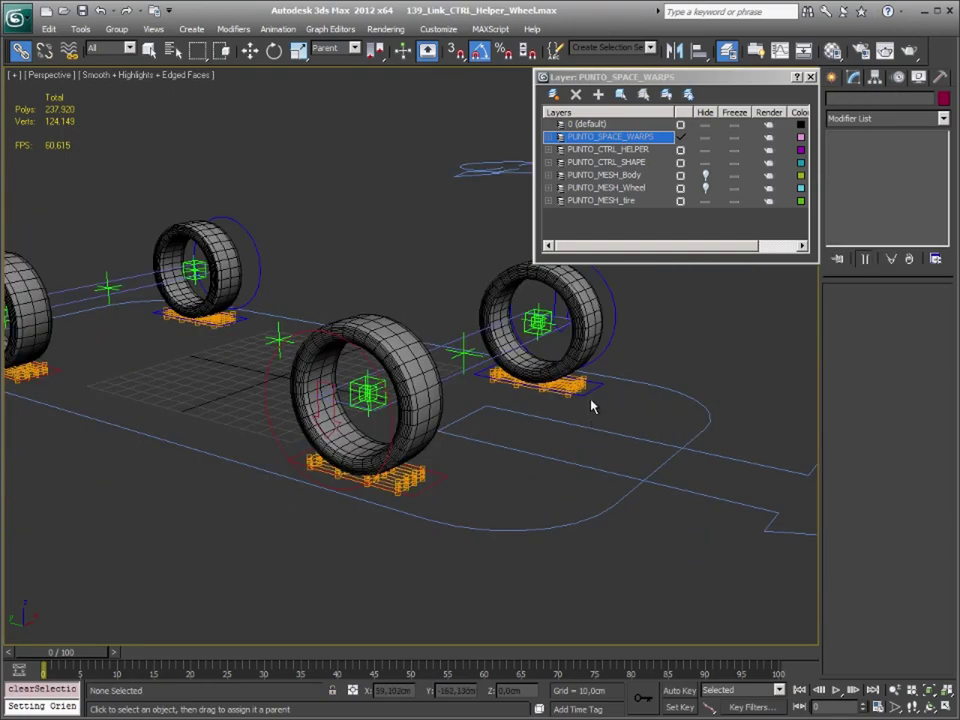
middle_drag(591, 405, 654, 482)
Open Schematic View and select the front-right FFD lattice node.
click(806, 50)
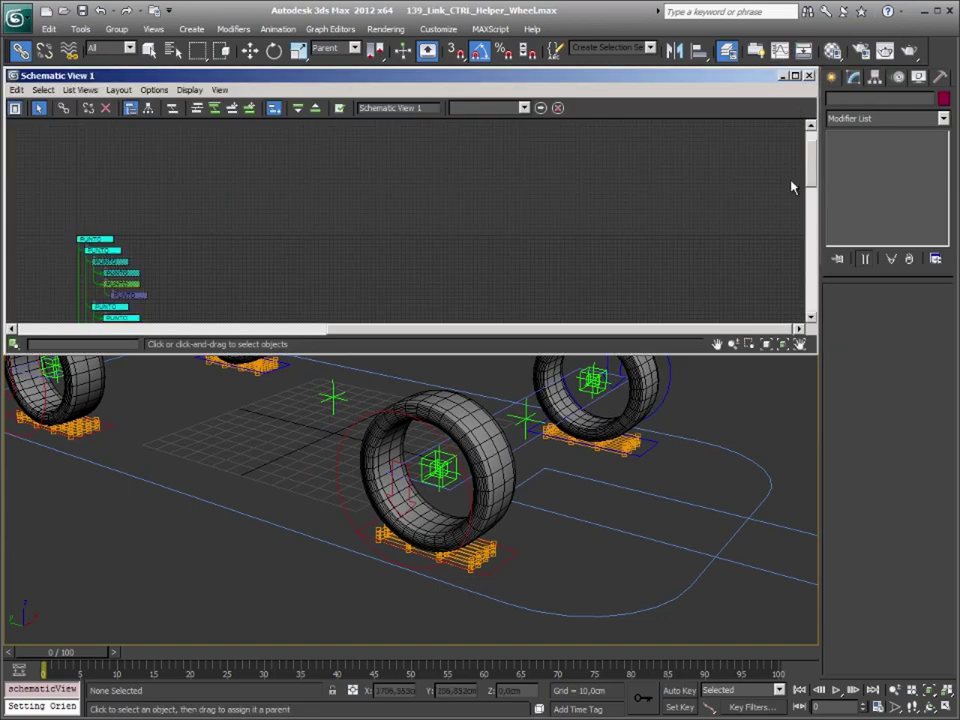
click(298, 356)
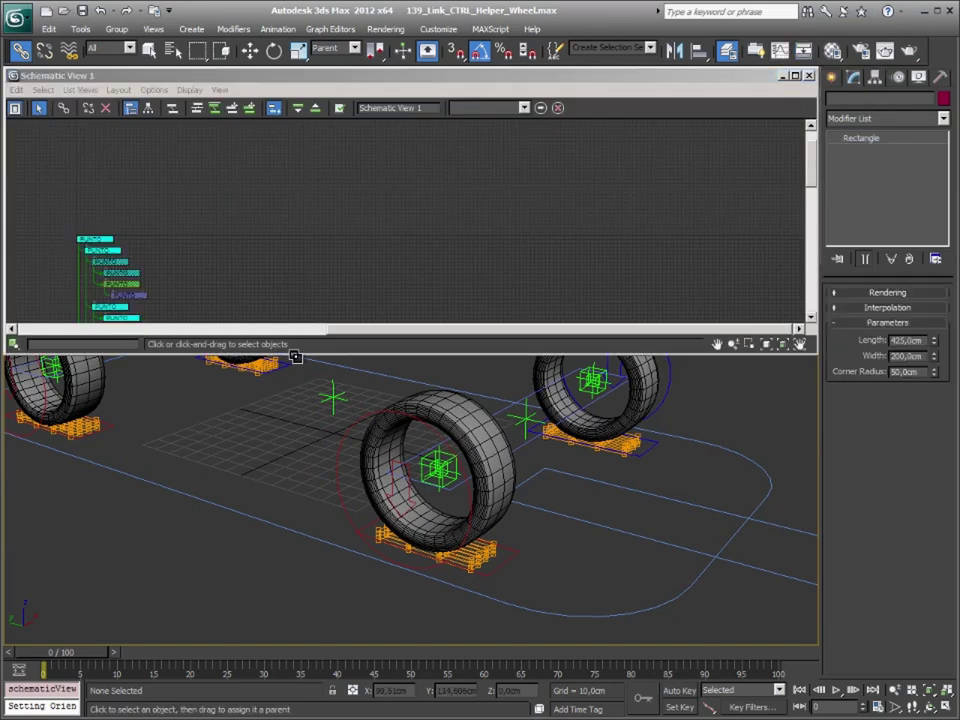
click(350, 257)
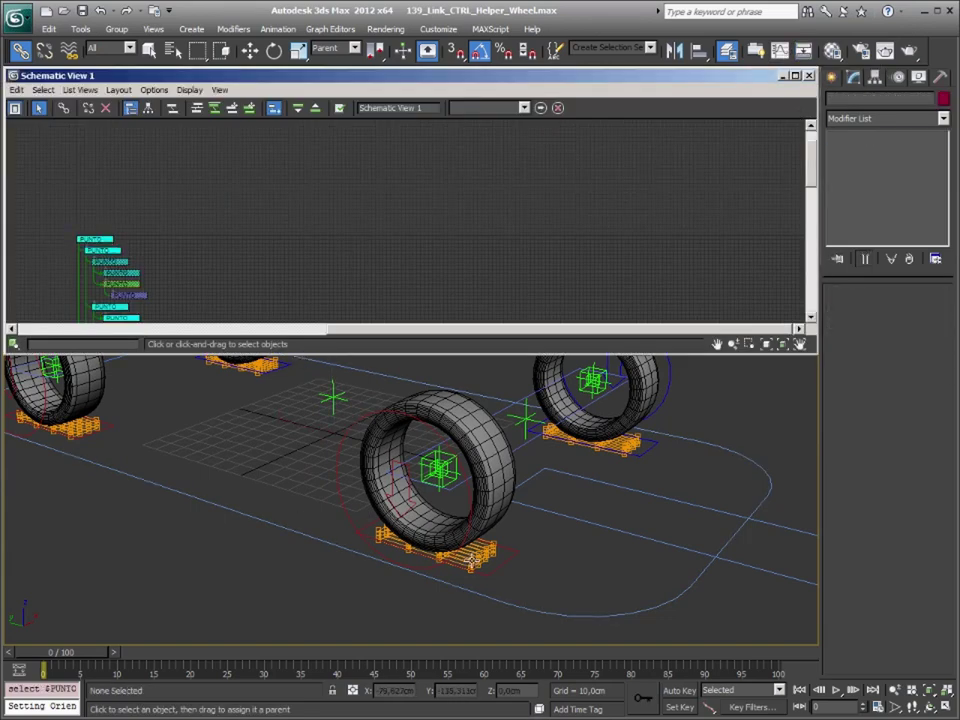
click(110, 262)
scroll(255, 215, down, 2)
scroll(264, 199, down, 2)
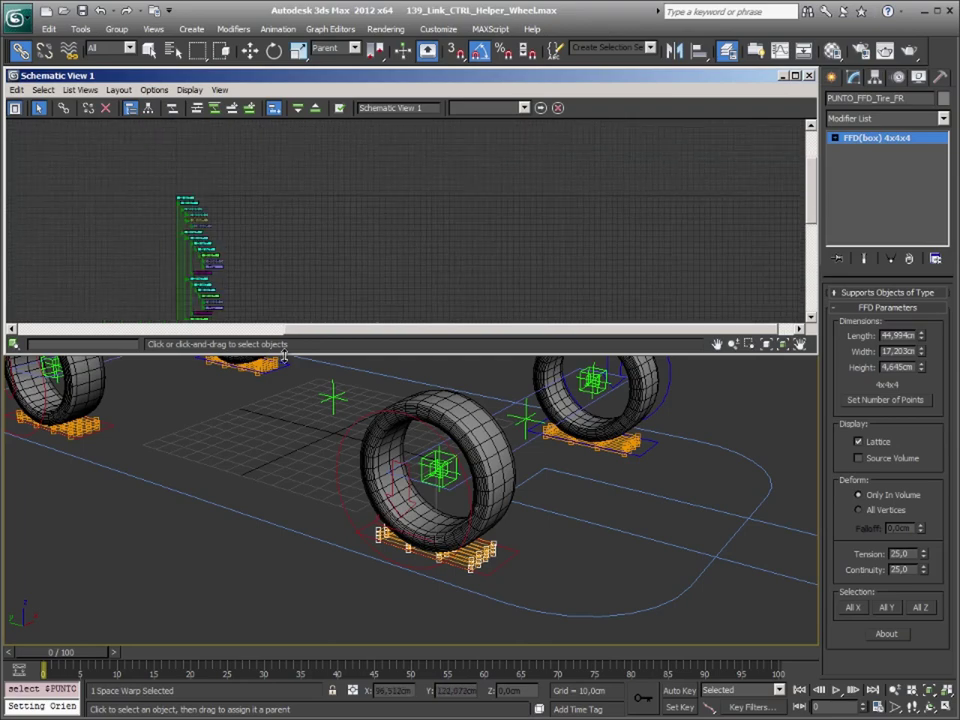
Maximize Schematic View and pull PUNTO_FFD_Tire_FL out beside Tire_FL_MESH.
drag(284, 356, 284, 695)
scroll(261, 364, up, 1)
scroll(285, 379, up, 3)
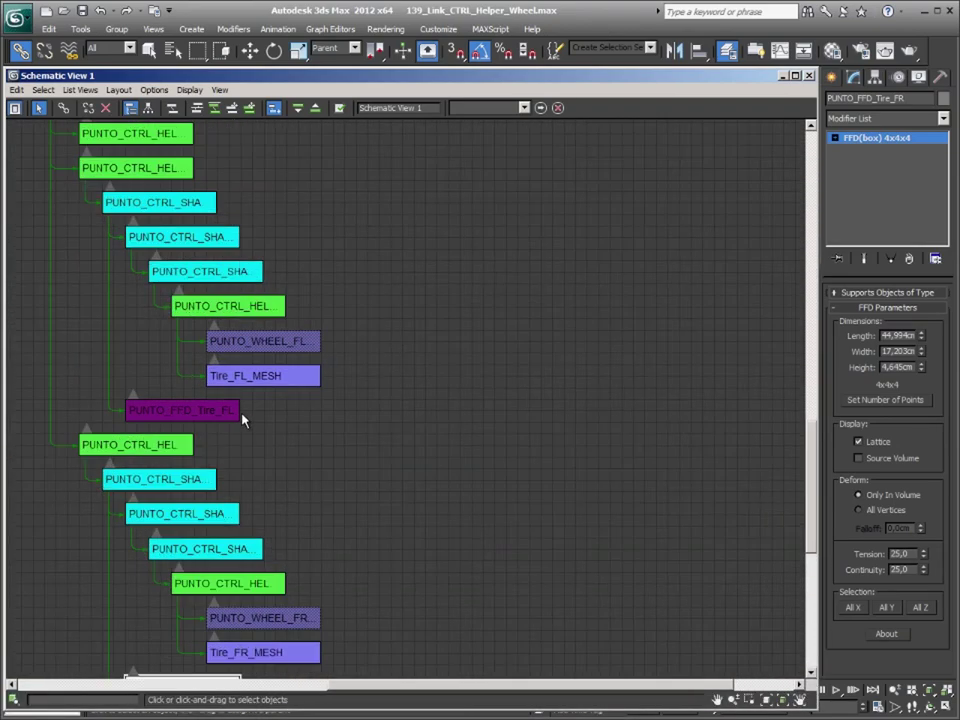
click(199, 410)
middle_drag(117, 388, 173, 460)
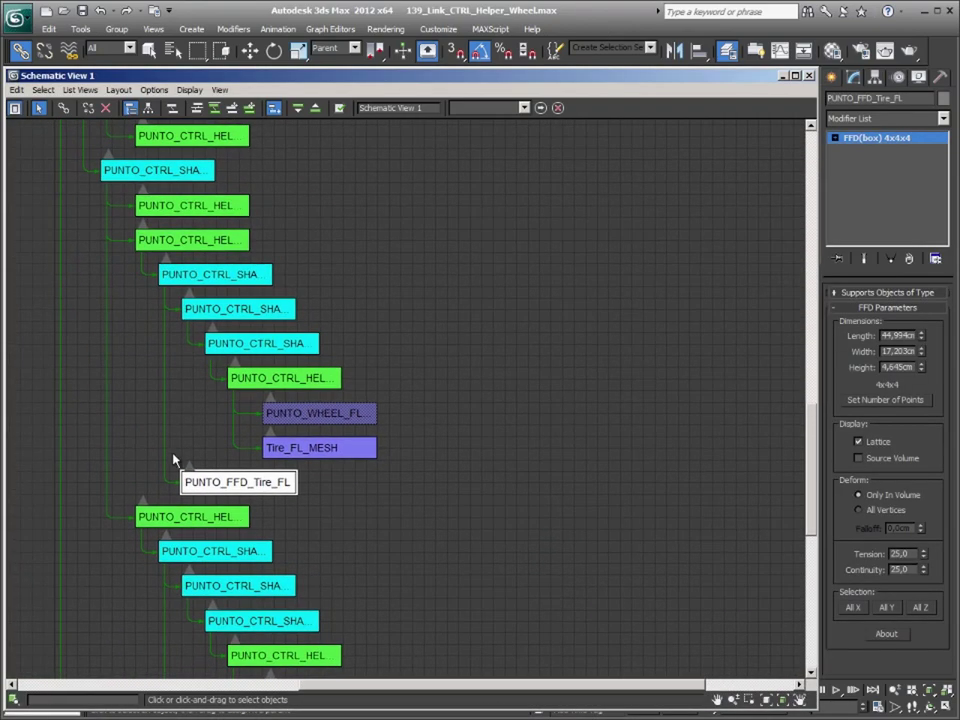
mouse_move(268, 483)
mouse_down()
mouse_move(341, 473)
mouse_move(208, 462)
mouse_move(660, 233)
mouse_up()
Spread the wheel control branches apart to inspect each FFD's link.
drag(231, 281, 456, 268)
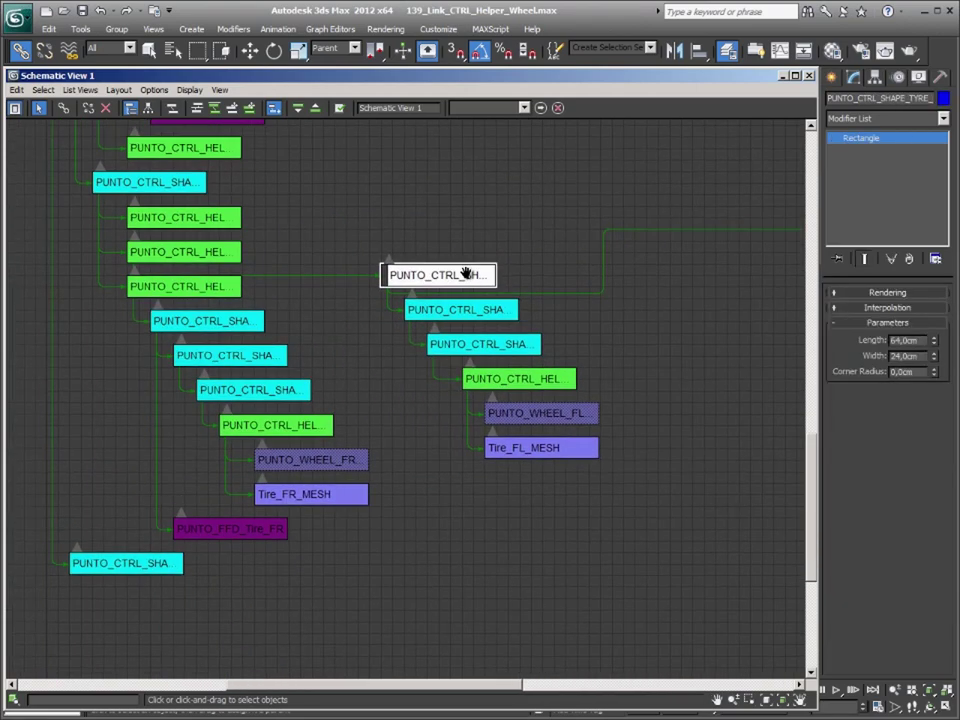
middle_drag(530, 216, 480, 330)
scroll(352, 320, down, 2)
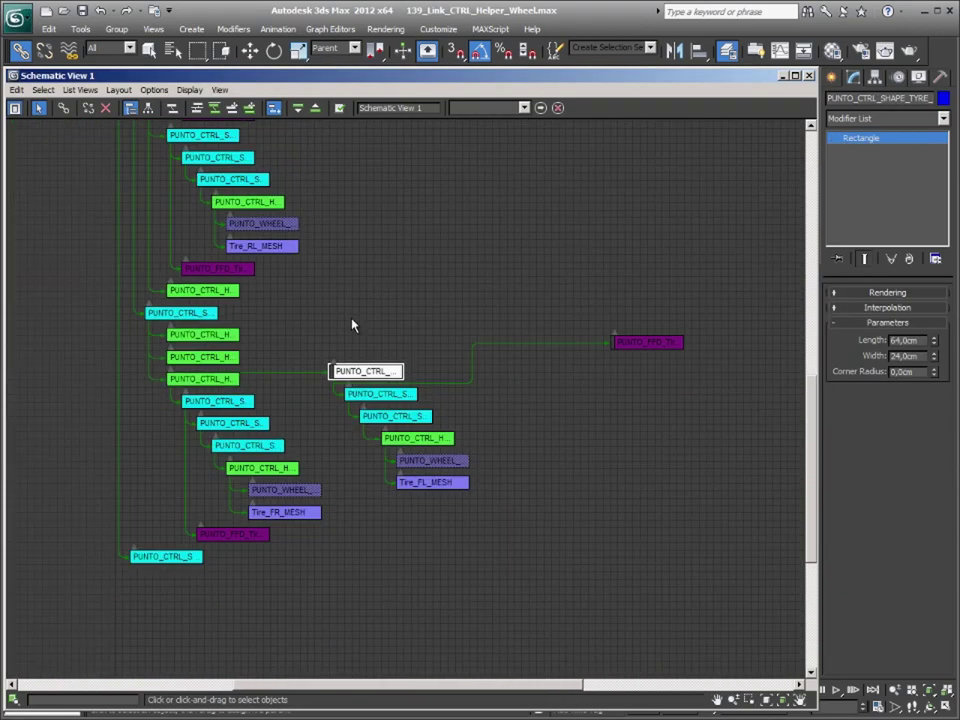
mouse_move(240, 408)
mouse_down()
mouse_move(502, 559)
mouse_move(528, 556)
mouse_up()
scroll(314, 358, up, 3)
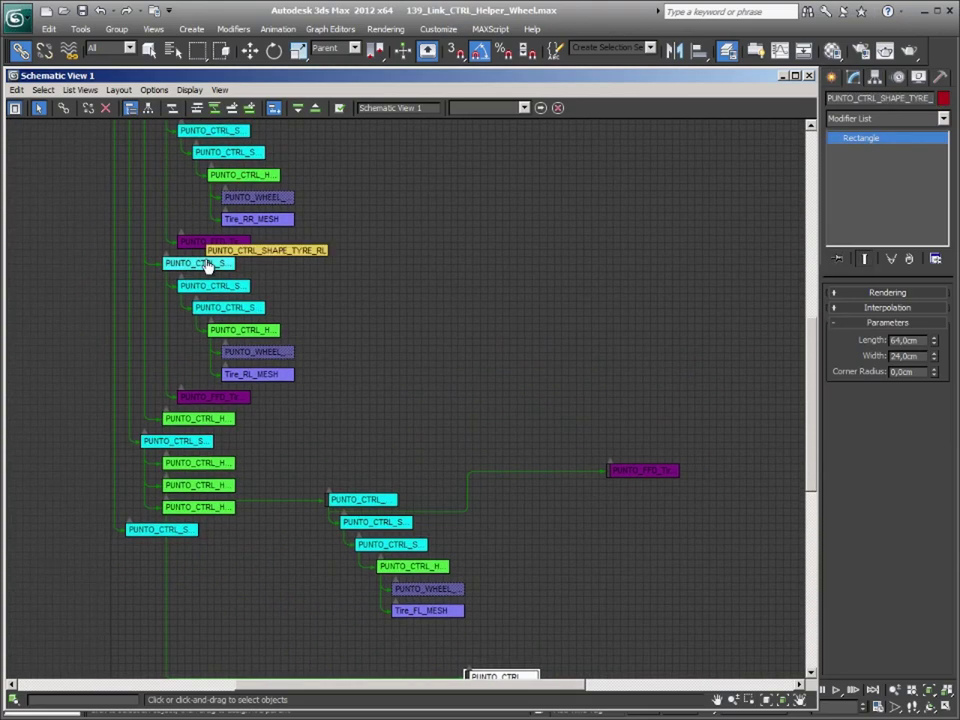
drag(199, 263, 568, 261)
scroll(371, 384, up, 4)
mouse_move(170, 268)
mouse_down()
mouse_move(614, 255)
mouse_move(517, 242)
mouse_up()
middle_drag(573, 445, 408, 443)
click(368, 408)
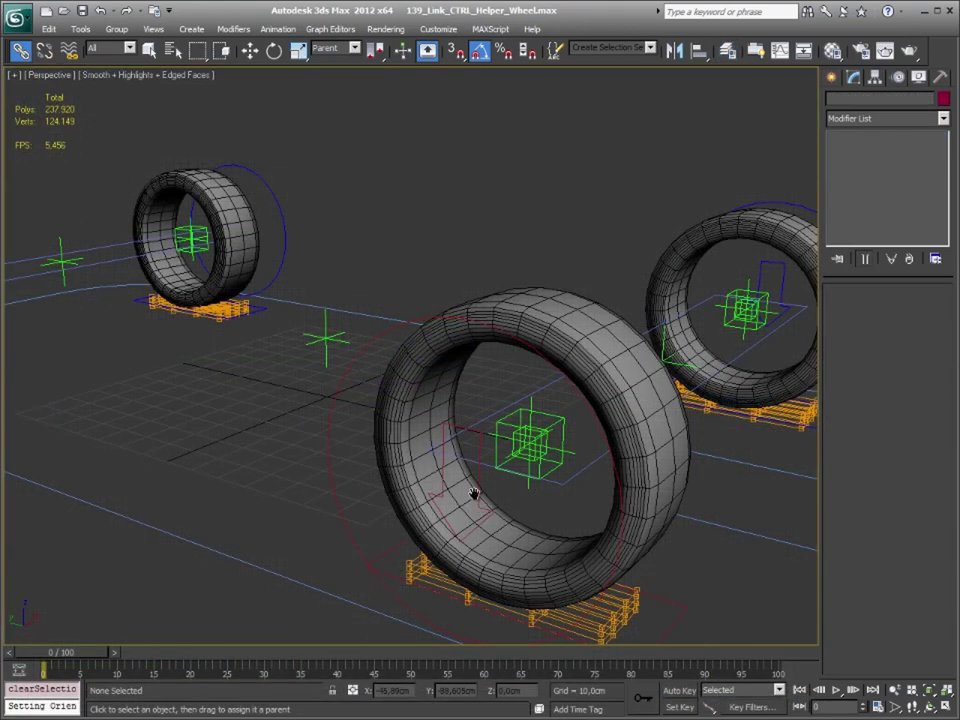
Select the front-right tire together with PUNTO_FFD_Tire_FR.
mouse_move(473, 494)
middle_down()
mouse_move(448, 428)
mouse_move(516, 396)
middle_up()
key(shift+z)
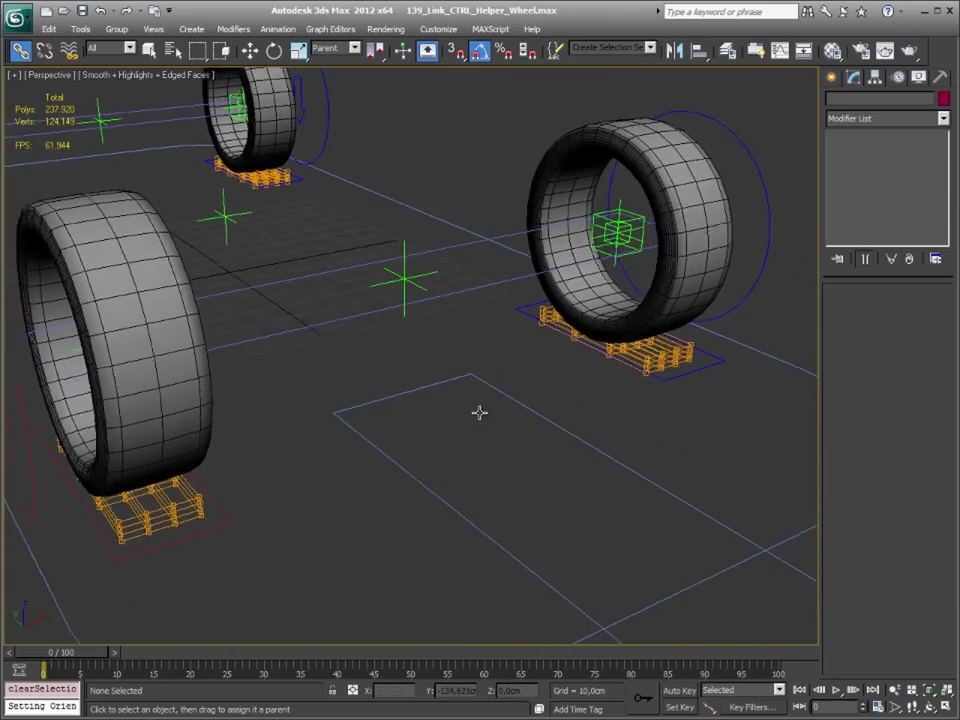
key(shift+z)
key(shift+z)
click(523, 480)
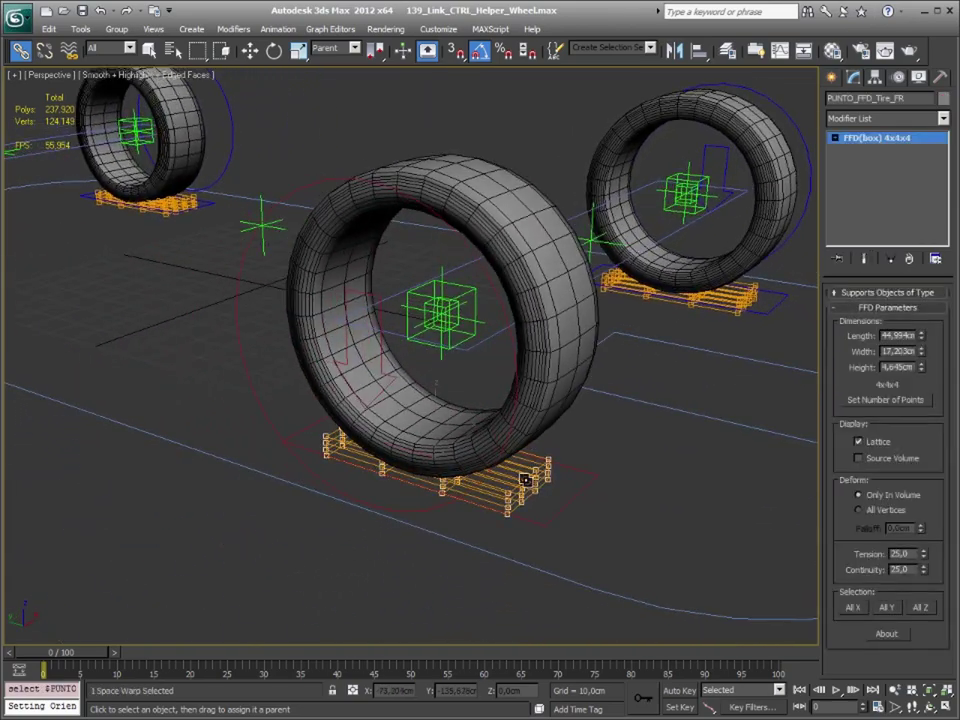
ctrl+click(571, 350)
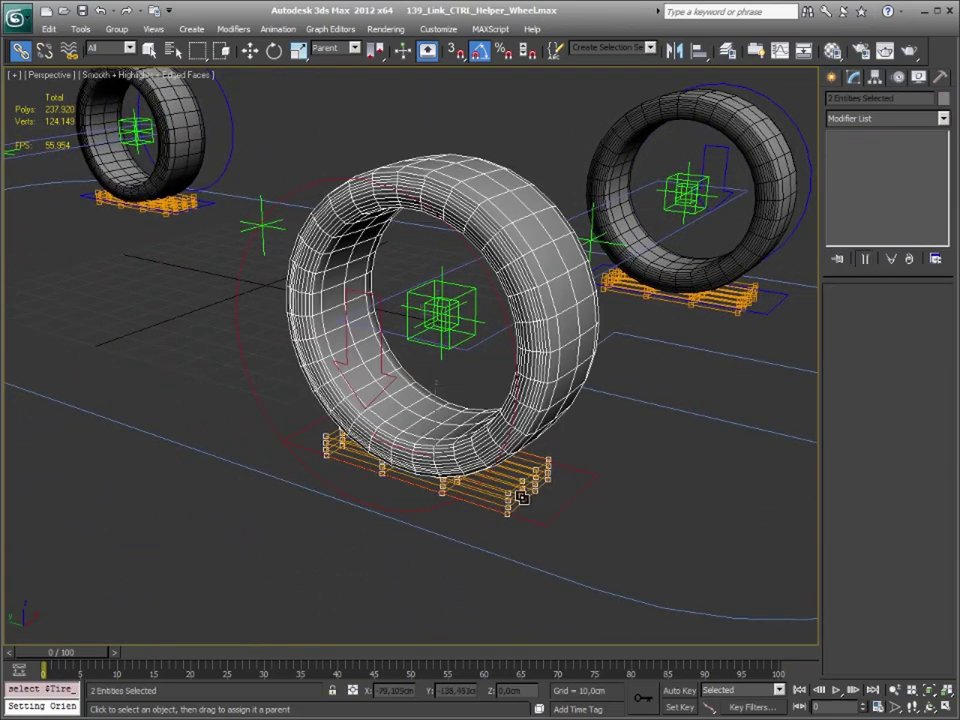
click(525, 435)
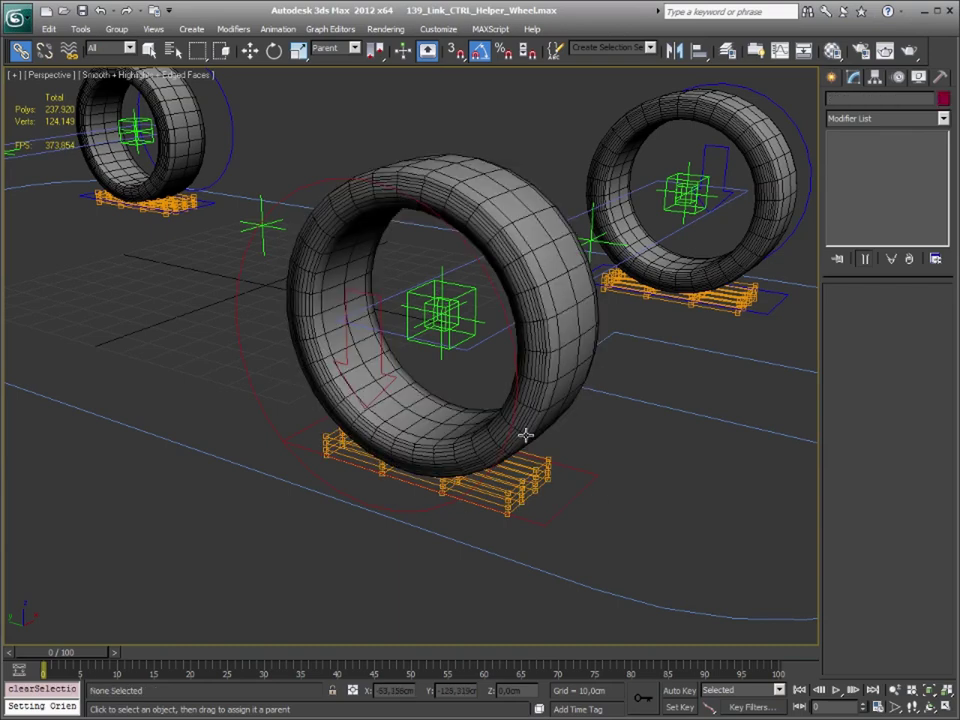
click(520, 418)
click(525, 470)
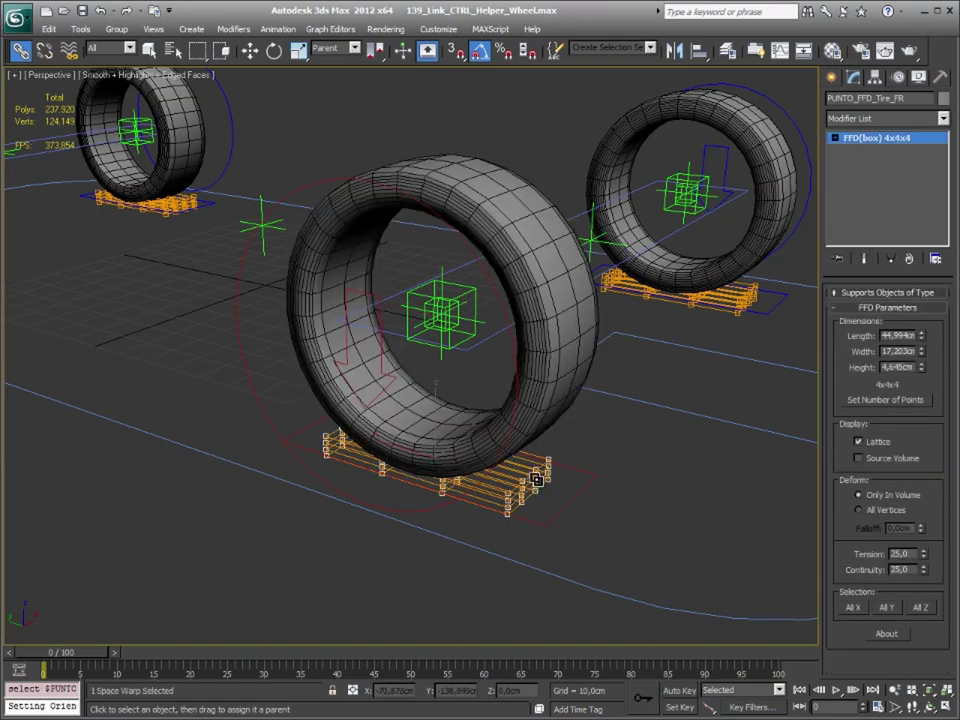
ctrl+click(541, 398)
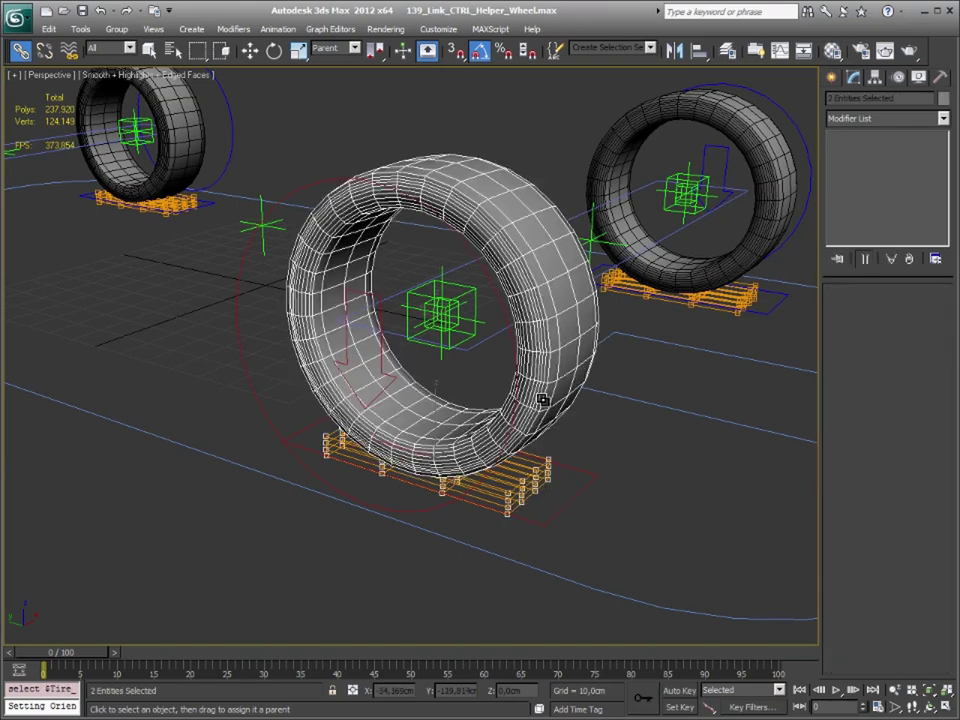
Isolate the tire and lattice and orbit to a level face-on view.
right_click(541, 390)
click(578, 279)
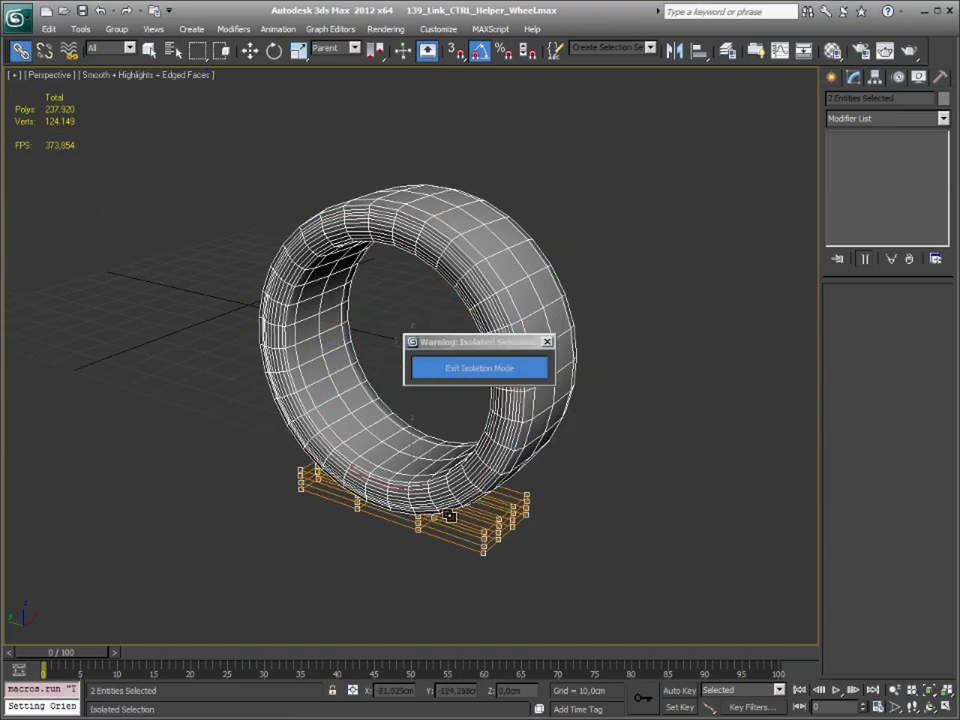
alt+middle_drag(487, 511, 479, 481)
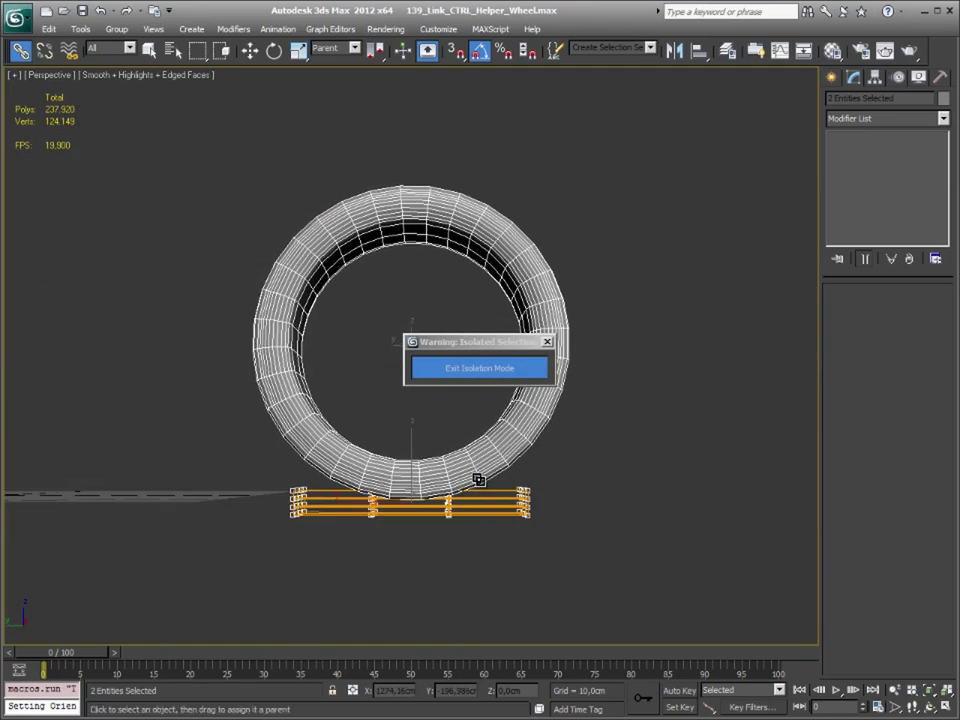
In the Left view, select the front-right FFD lattice and set its Height to 8 cm.
key(l)
middle_drag(708, 461, 347, 461)
scroll(340, 458, up, 3)
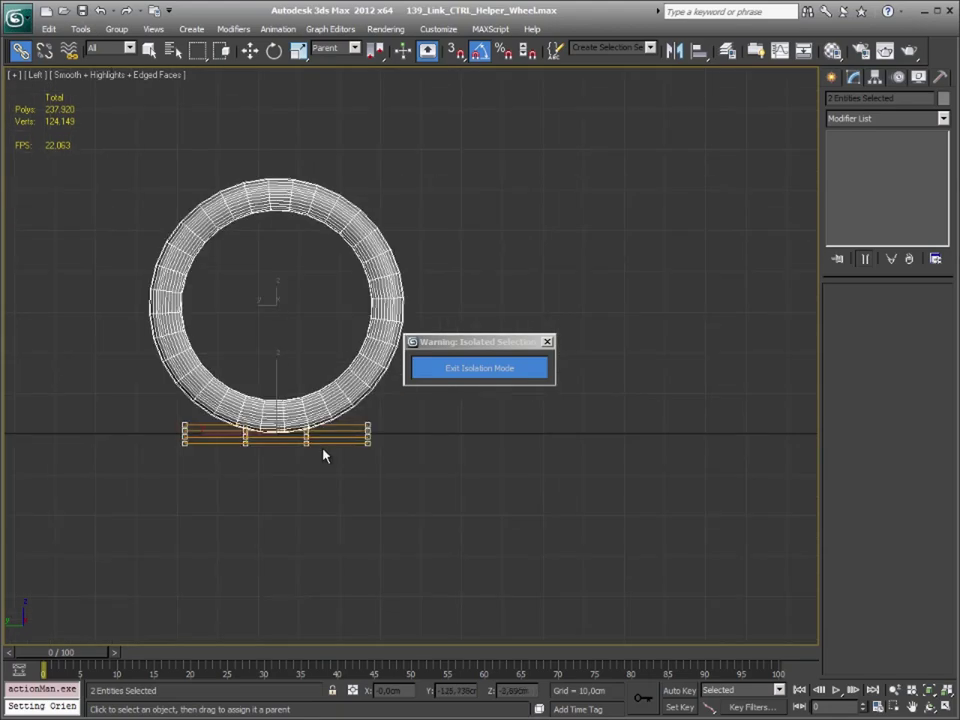
scroll(330, 456, up, 2)
scroll(343, 463, up, 3)
middle_drag(560, 487, 606, 489)
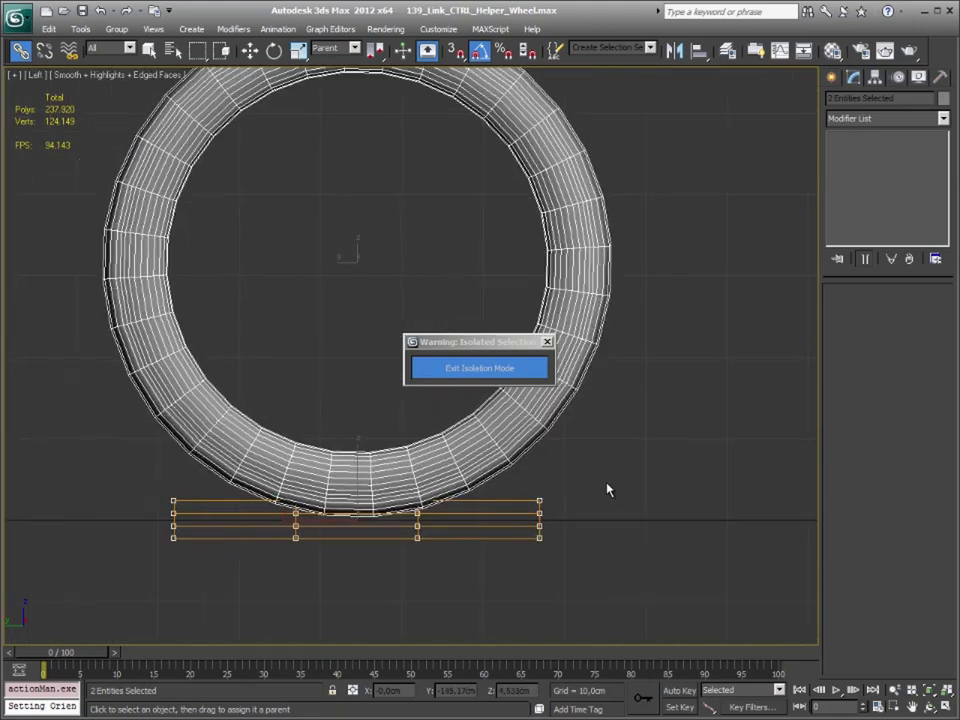
click(591, 495)
drag(577, 486, 514, 523)
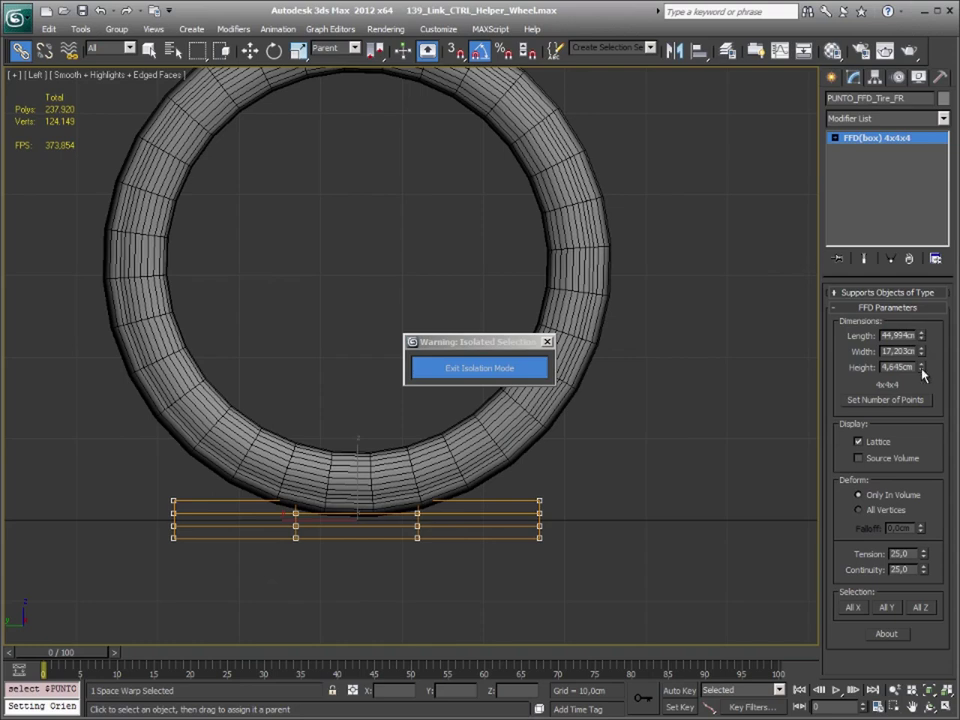
mouse_move(922, 367)
mouse_down()
mouse_move(922, 330)
mouse_move(786, 373)
mouse_up()
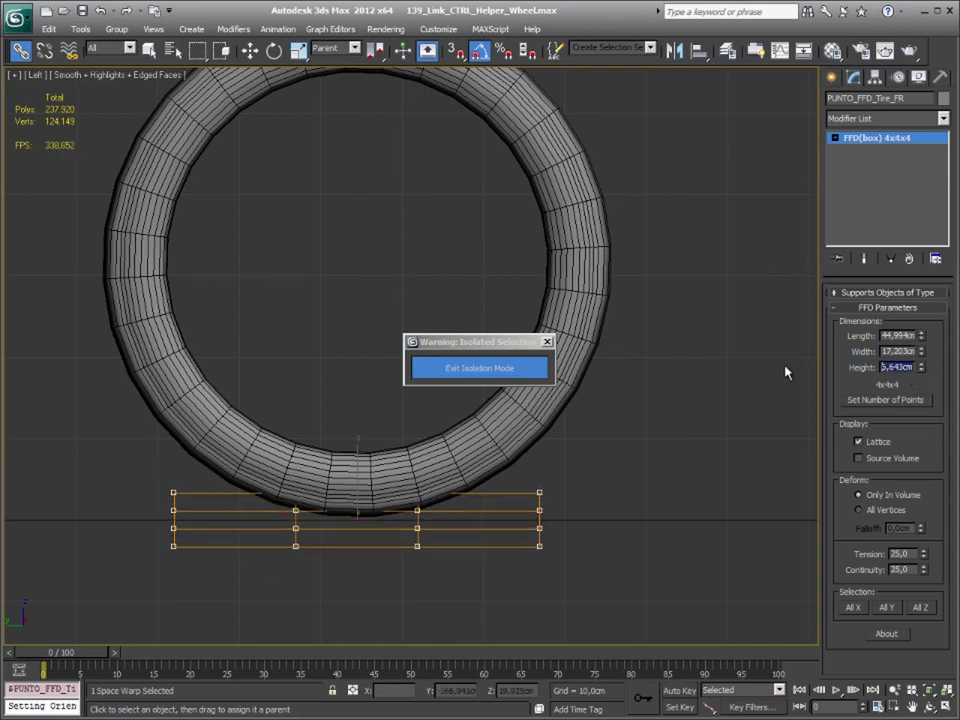
text(8)
key(Return)
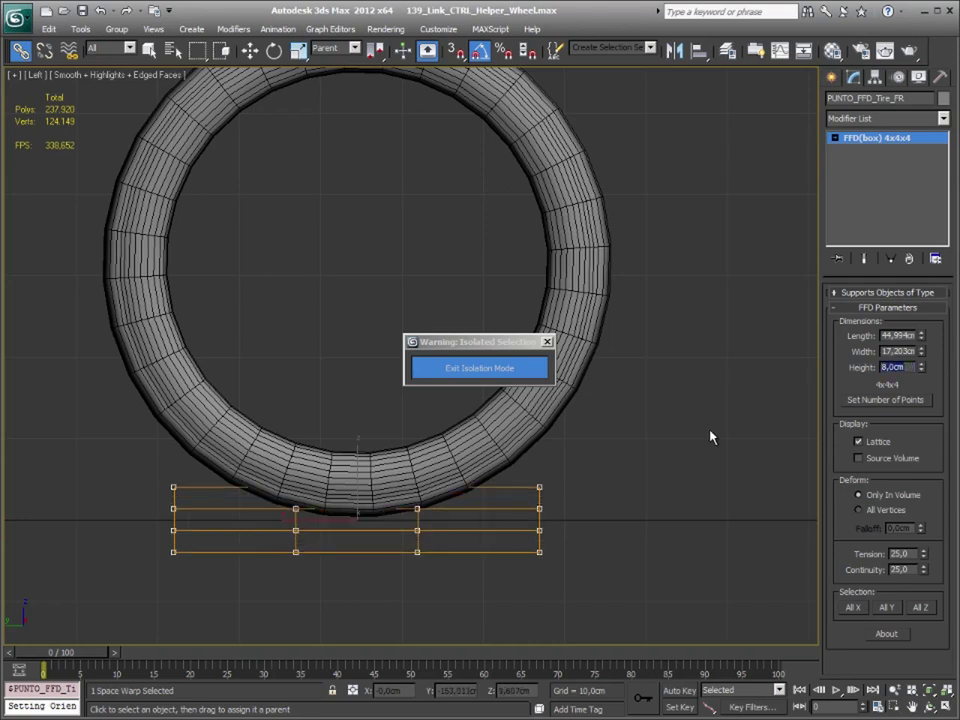
middle_drag(561, 465, 583, 475)
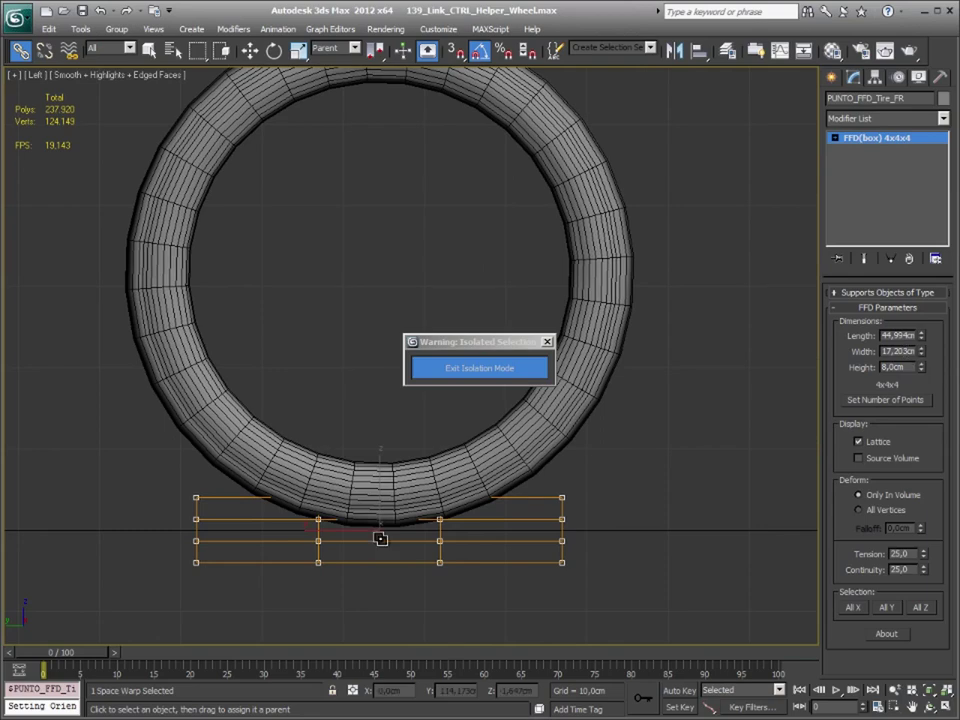
middle_drag(379, 536, 378, 552)
Exit isolation and select the ground plane, FFD lattice and front-right tire.
click(475, 370)
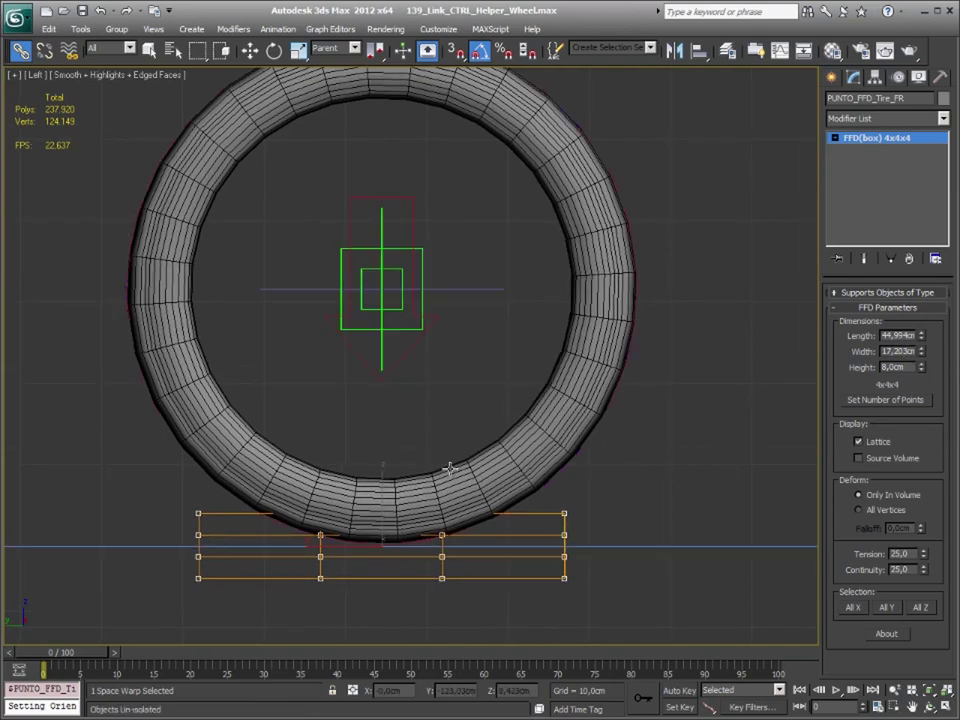
middle_drag(566, 483, 516, 495)
key(p)
scroll(546, 482, up, 3)
scroll(529, 508, up, 2)
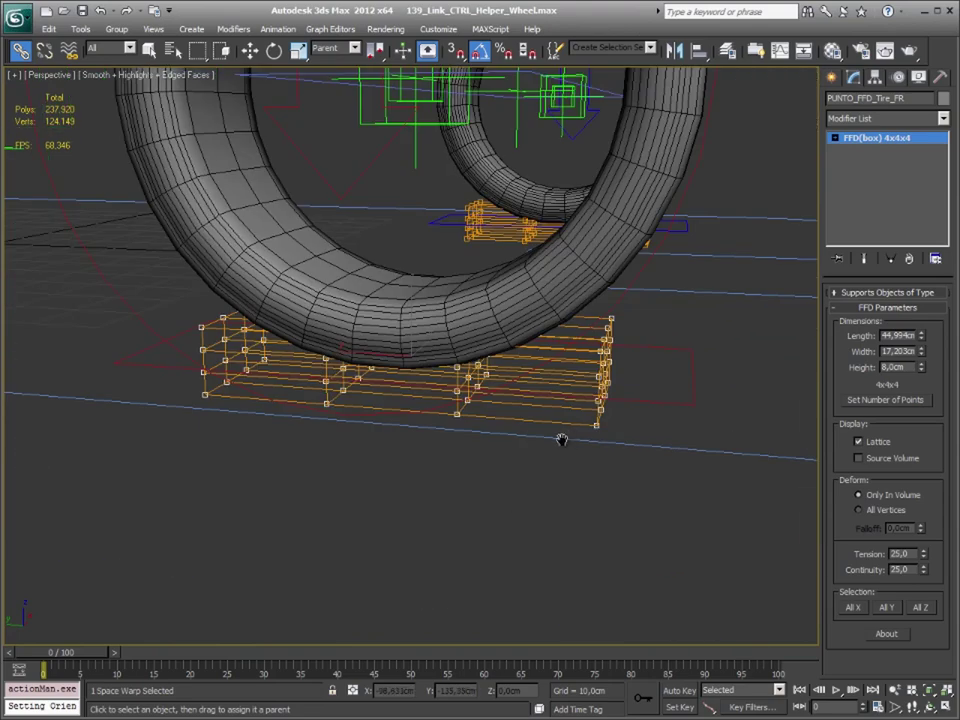
alt+middle_drag(559, 439, 677, 420)
drag(655, 444, 650, 440)
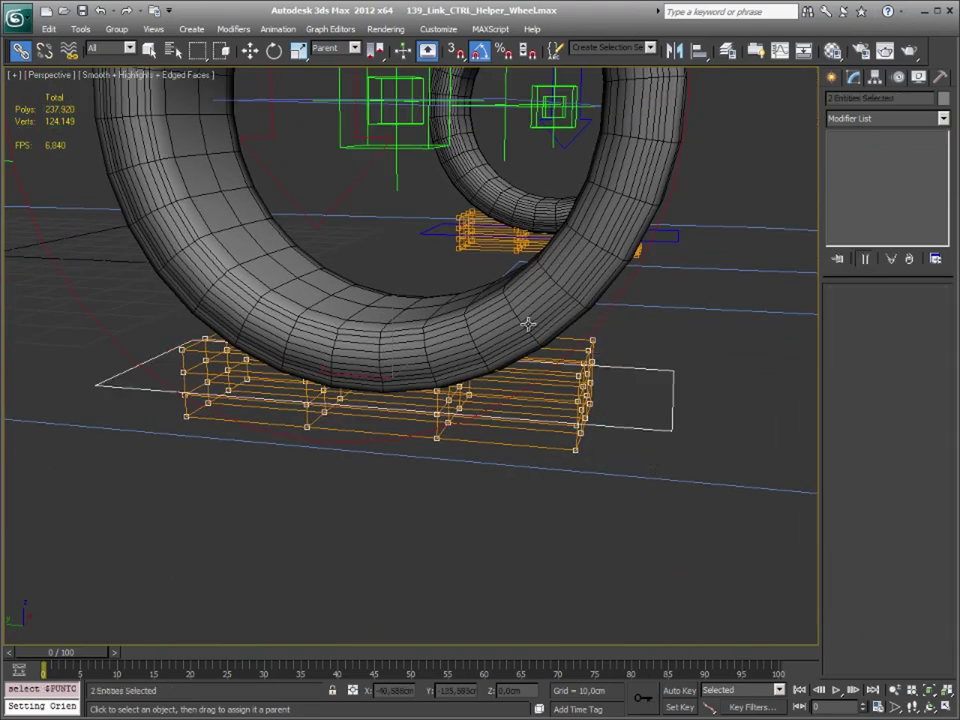
ctrl+click(527, 323)
Isolate the tire, lattice and ground plane, then select only the FFD box.
right_click(625, 362)
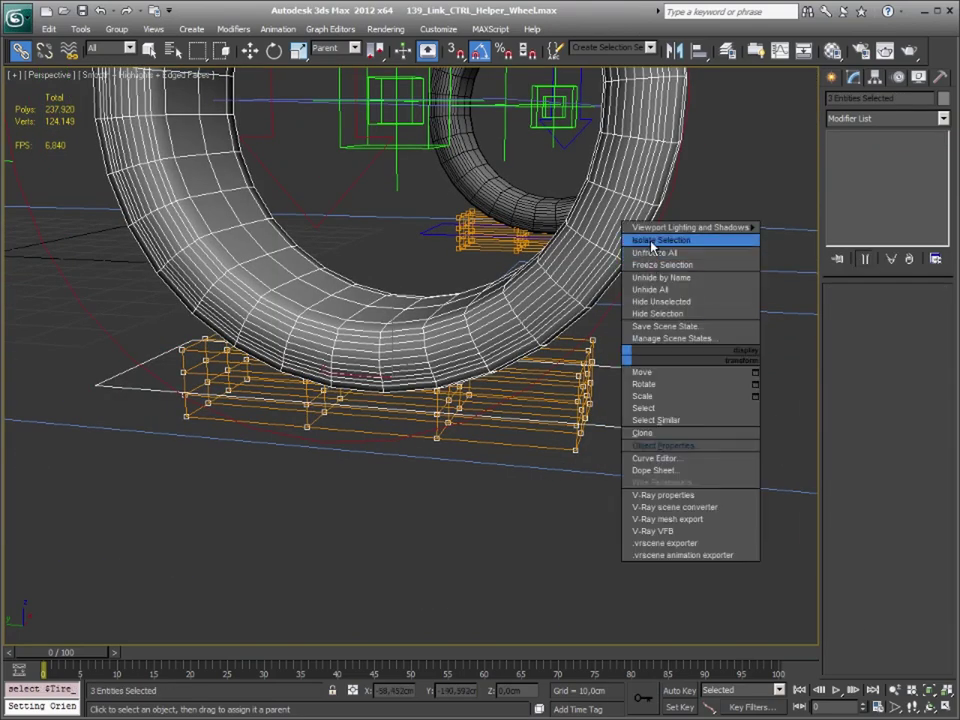
click(675, 290)
click(601, 413)
right_click(652, 336)
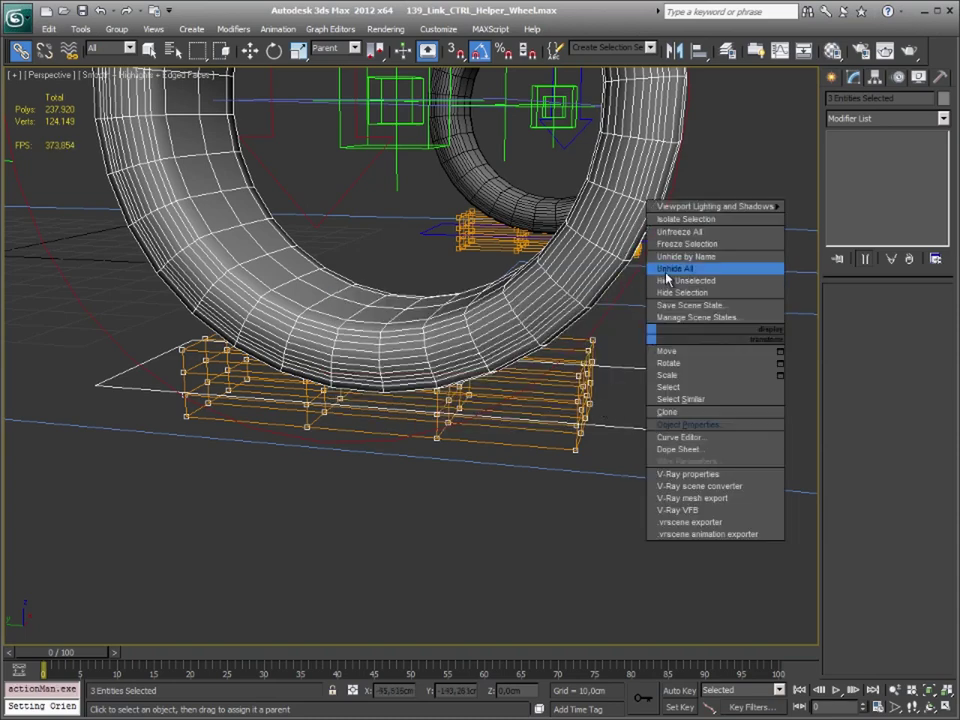
click(686, 218)
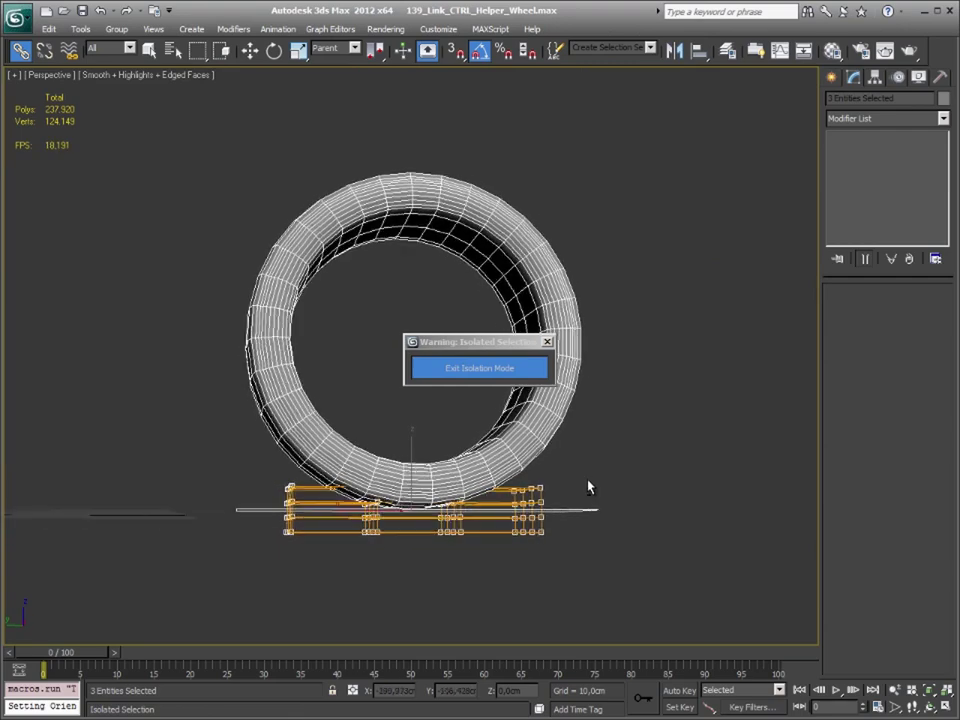
click(594, 500)
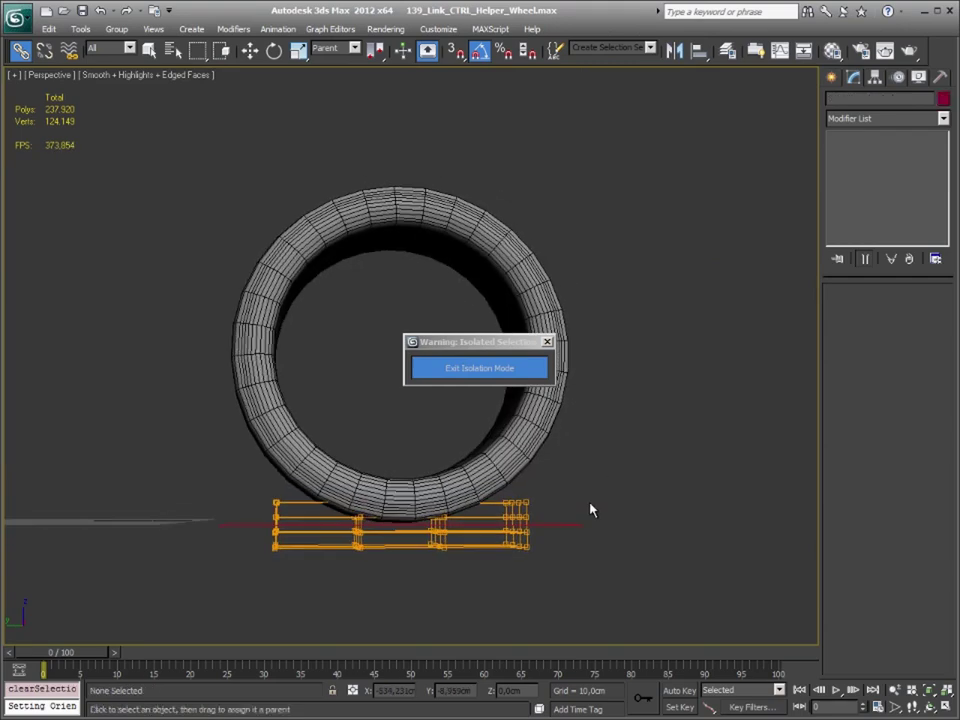
click(521, 508)
Frame the tire in Left view and roughly shrink the FFD lattice's length and width.
key(l)
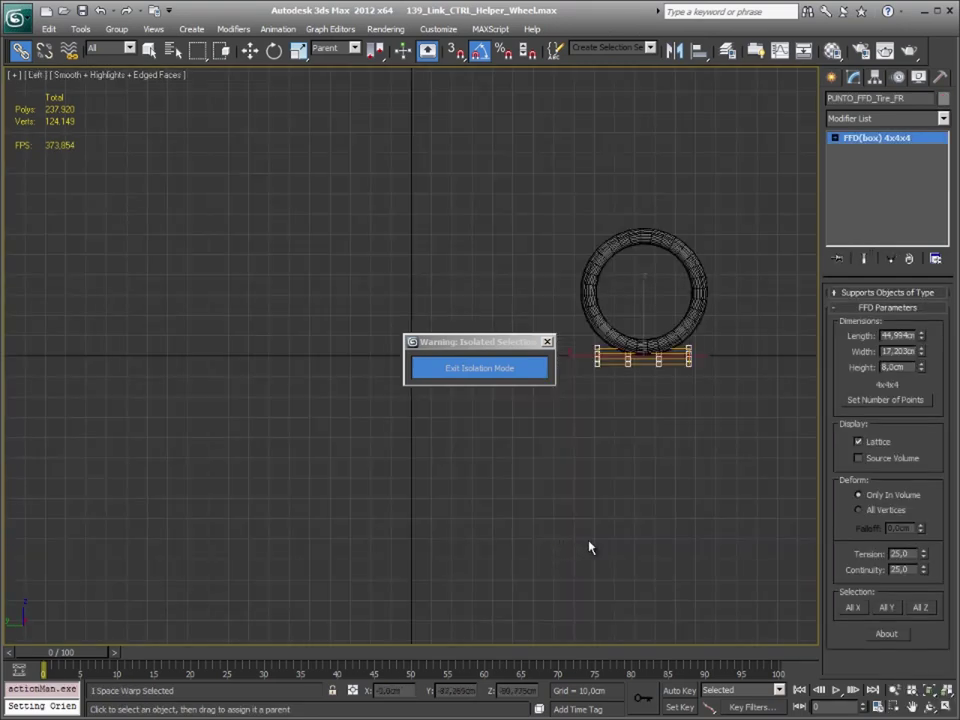
key(z)
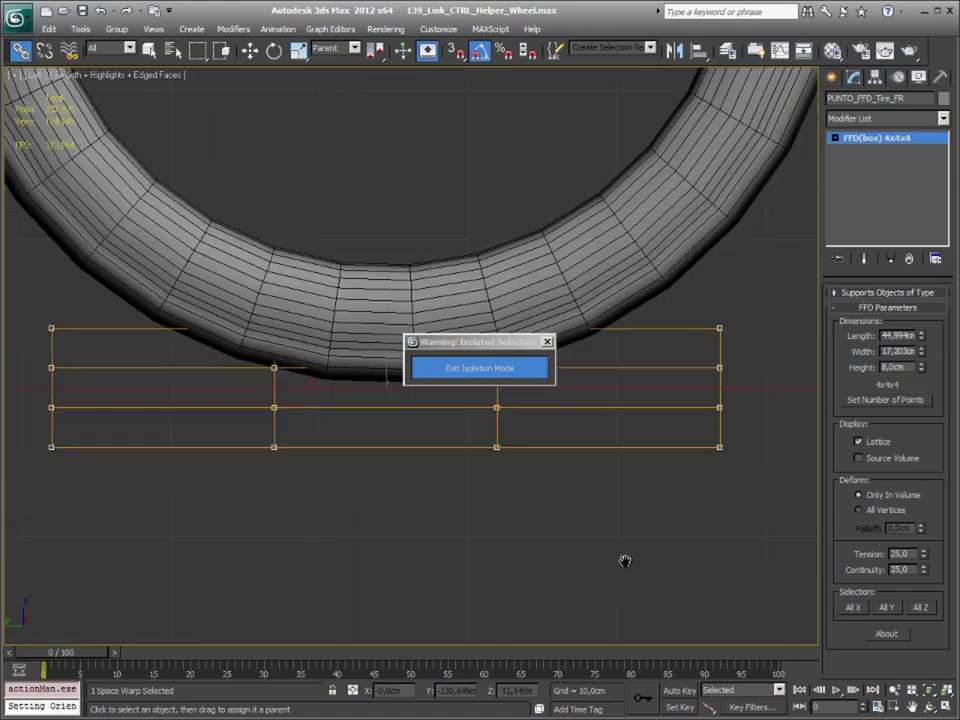
scroll(624, 565, down, 2)
middle_drag(620, 520, 615, 549)
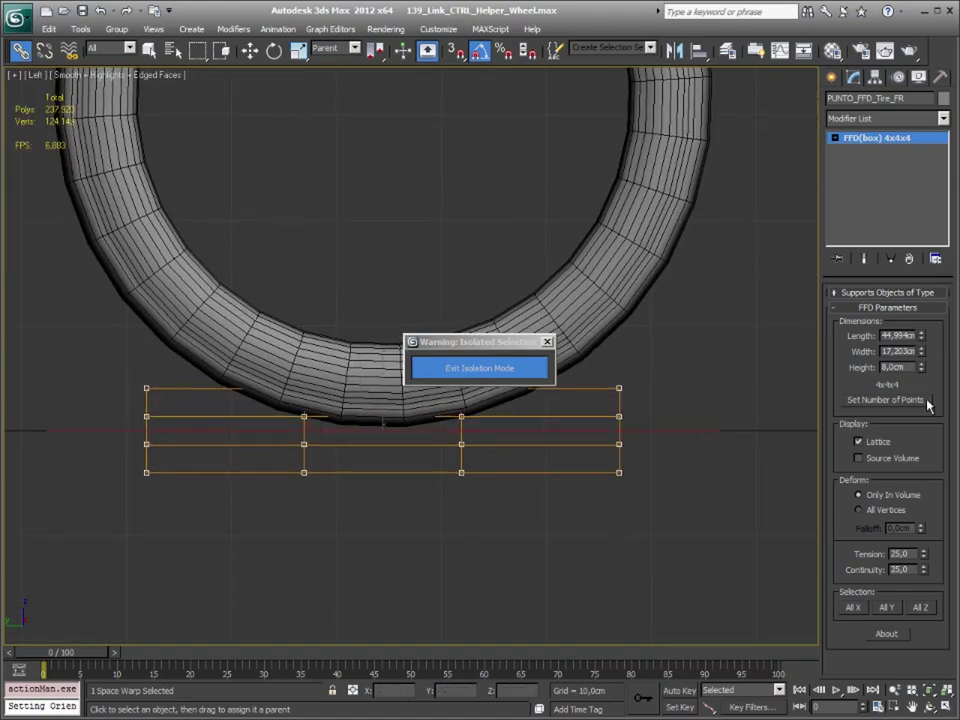
drag(924, 350, 918, 297)
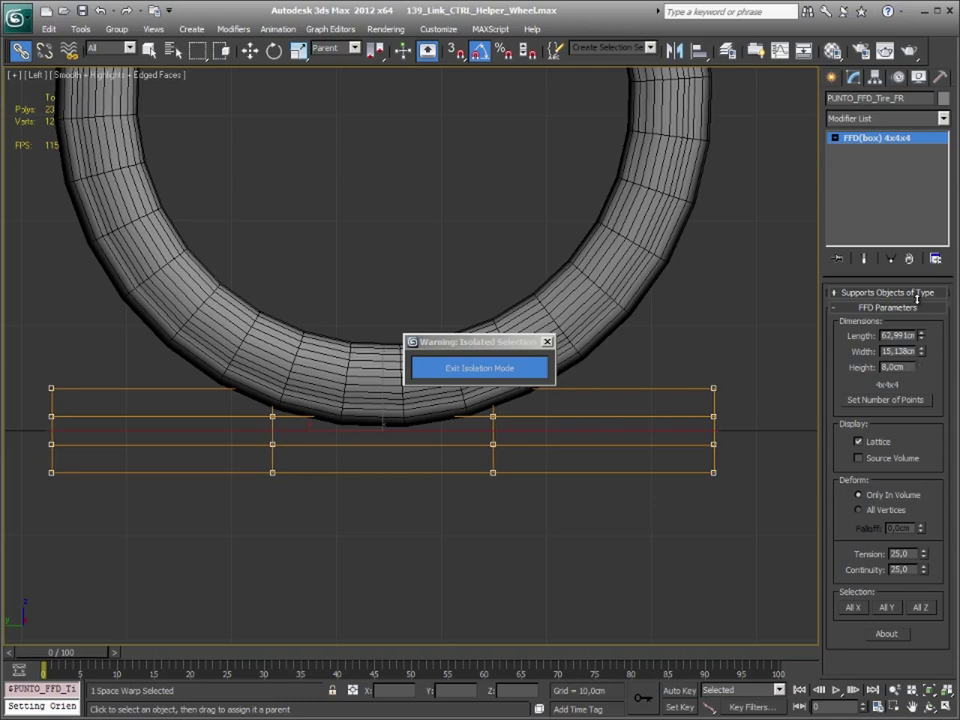
drag(918, 297, 924, 315)
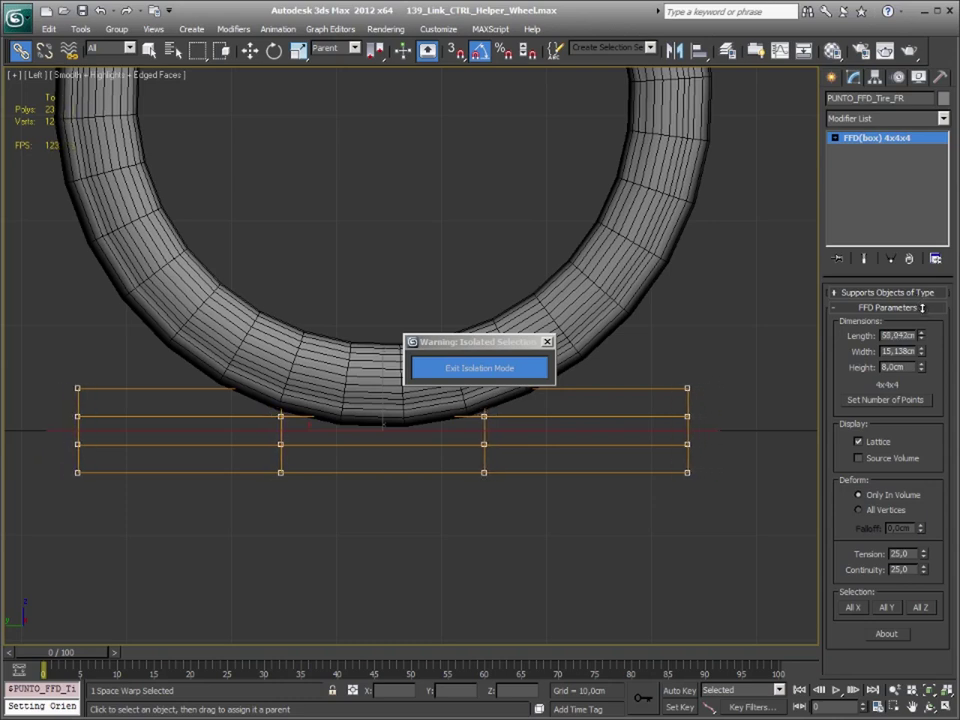
drag(924, 356, 922, 296)
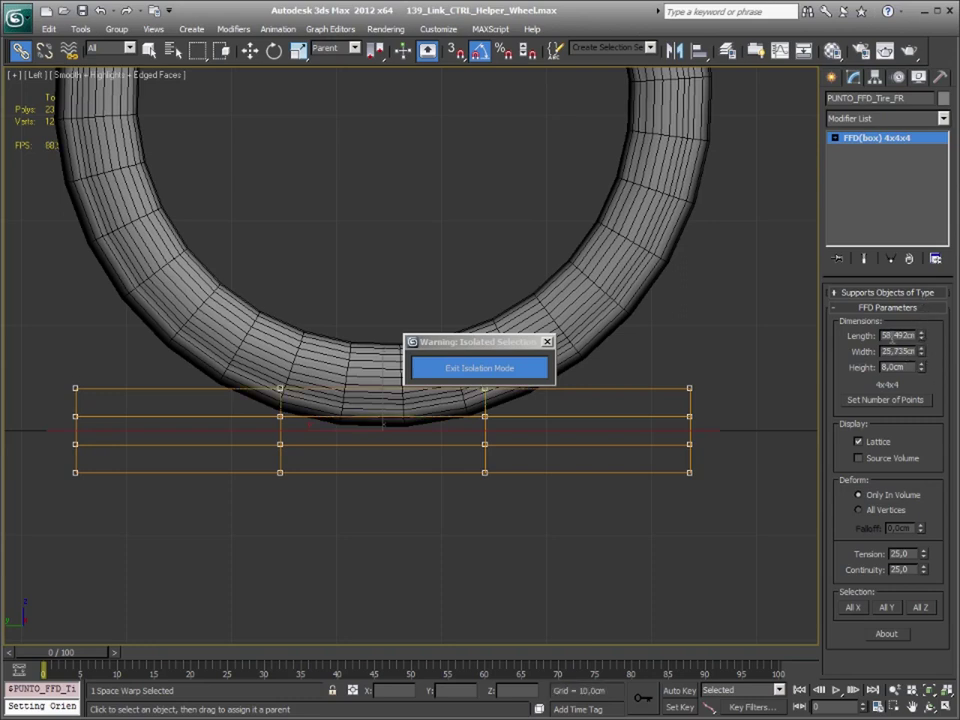
Enter exact FFD lattice dimensions: Length 60 cm and Width 30 cm.
double_click(884, 335)
text(60)
key(Return)
click(897, 351)
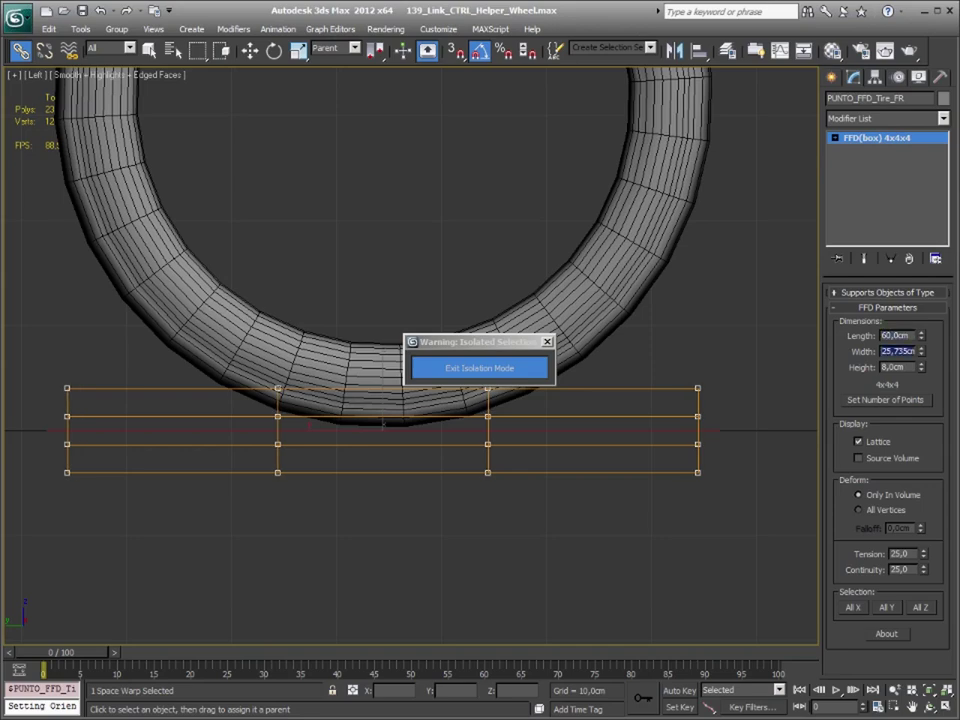
text(30)
key(Return)
middle_drag(546, 499, 545, 553)
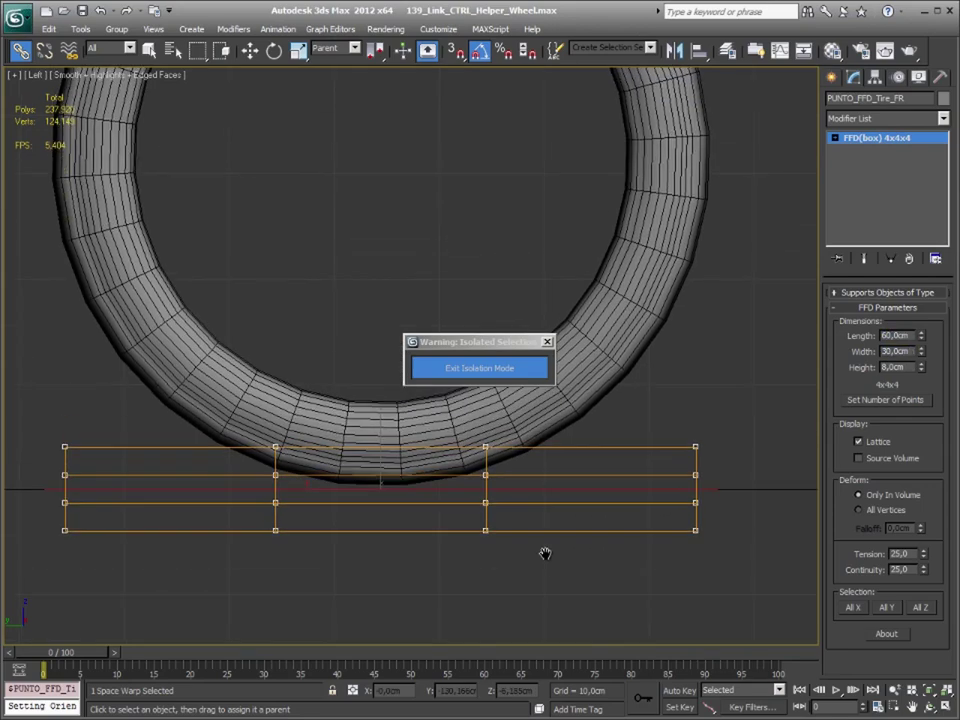
key(t)
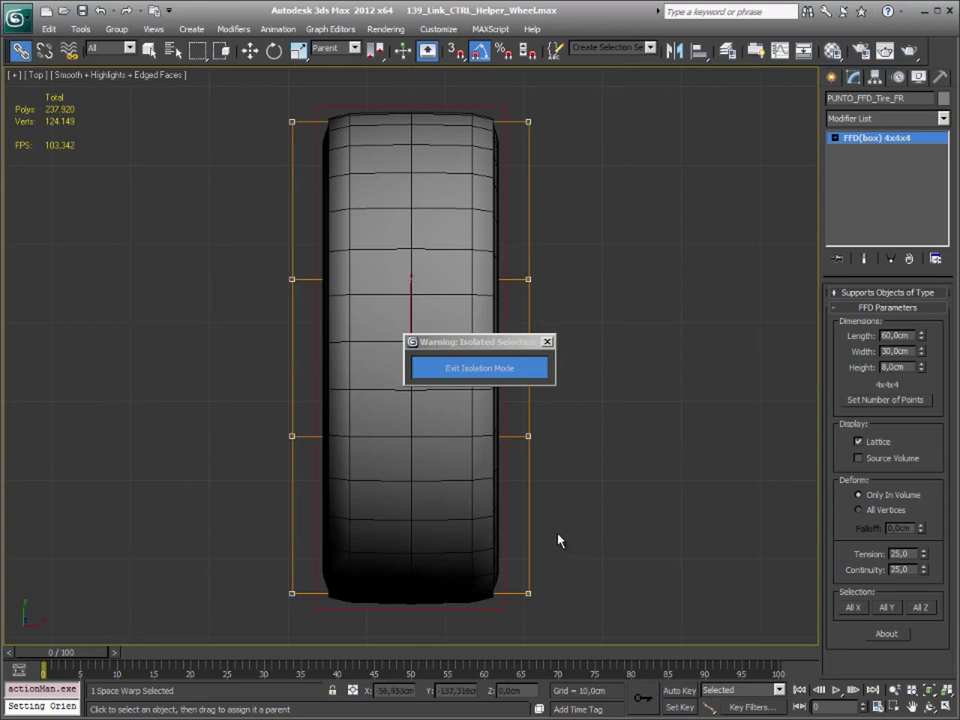
Narrow the FFD lattice width, trying 22.8 and 24 before settling on 23 cm.
drag(921, 356, 933, 372)
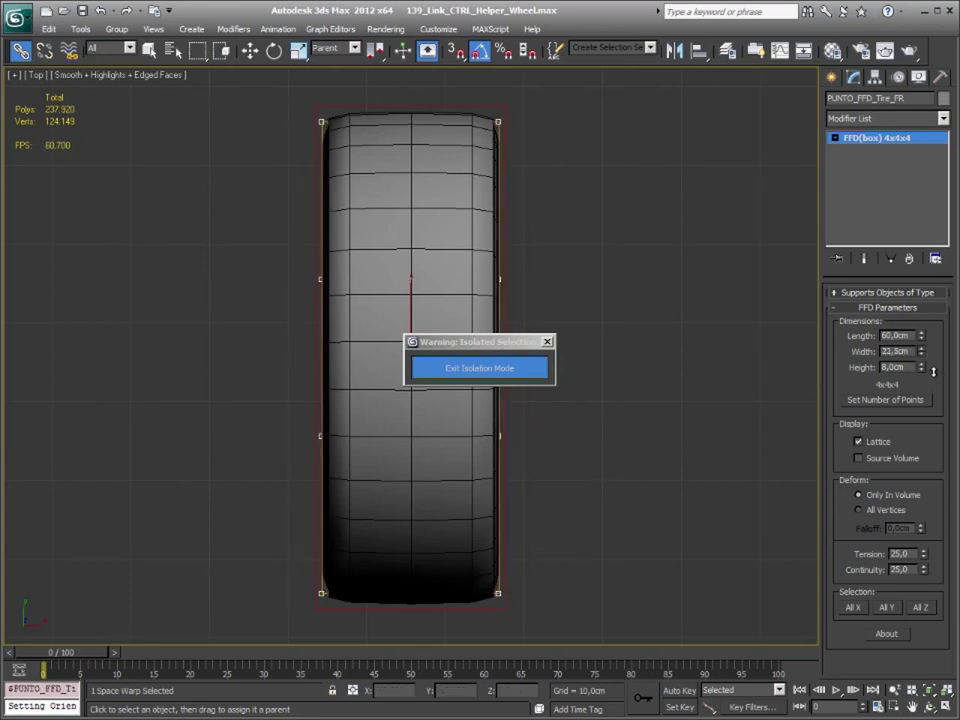
drag(933, 372, 936, 371)
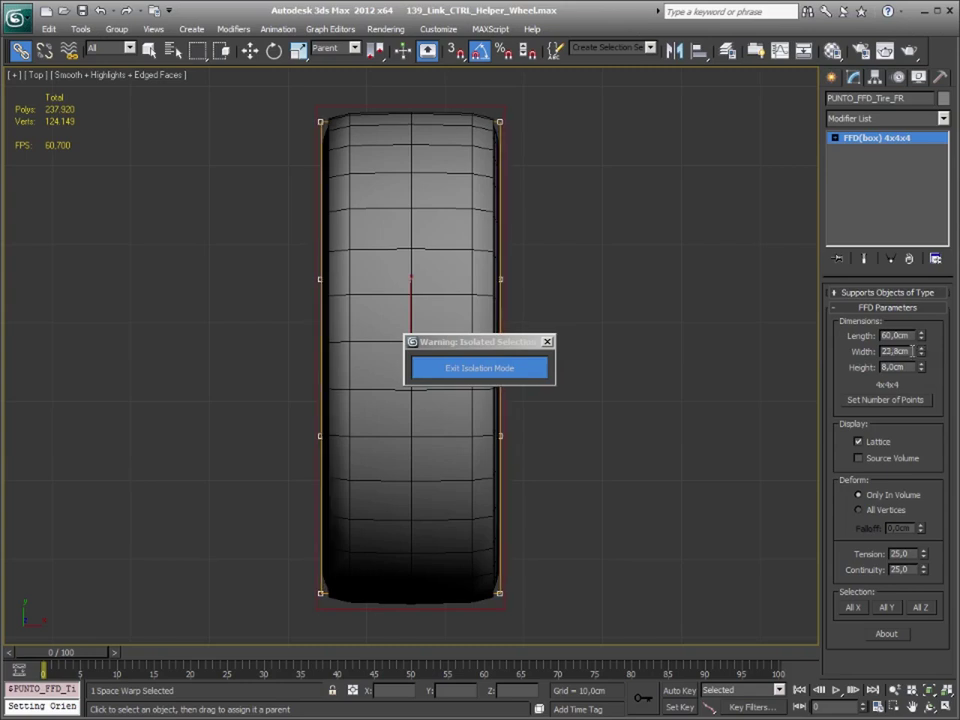
text(22,8)
key(Return)
text(24)
key(Return)
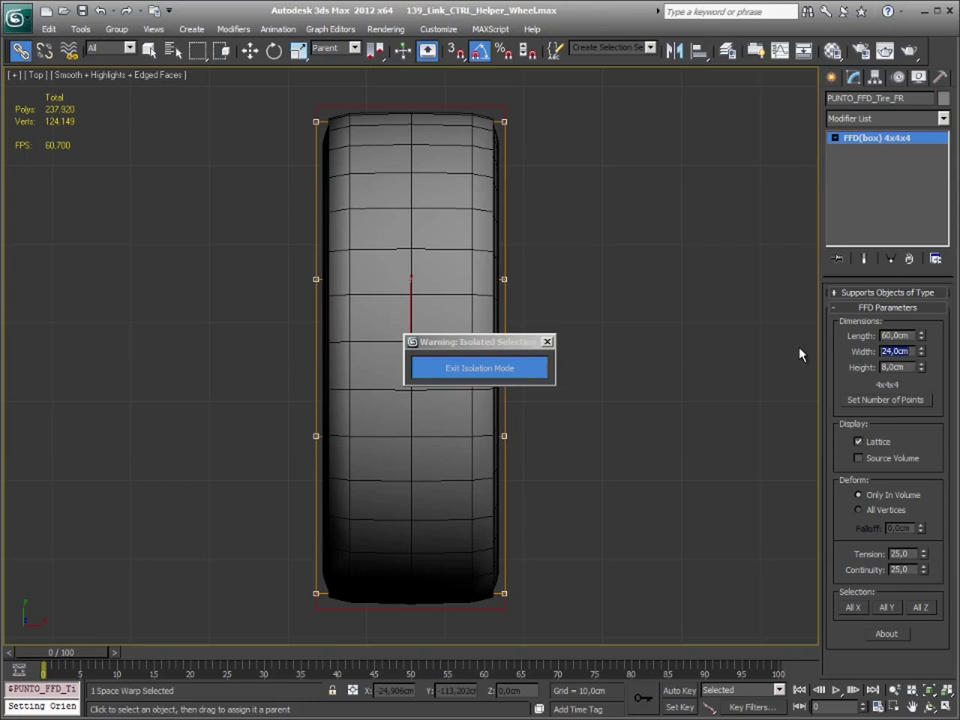
text(23)
key(Return)
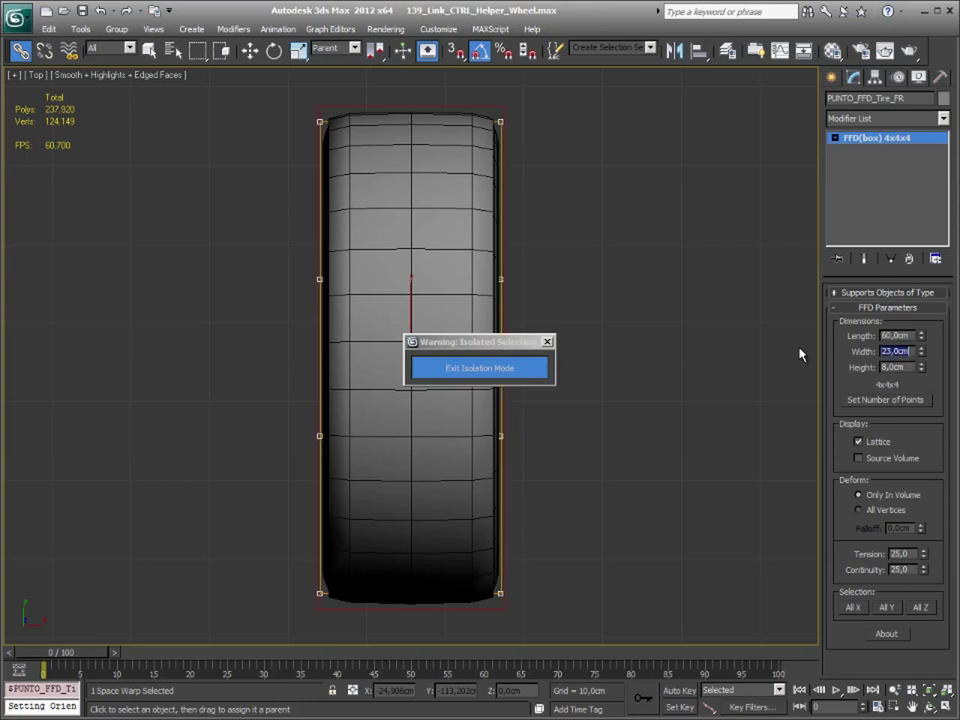
Lengthen the FFD lattice to 63 cm and zoom out to see the whole tire.
middle_drag(623, 418, 623, 430)
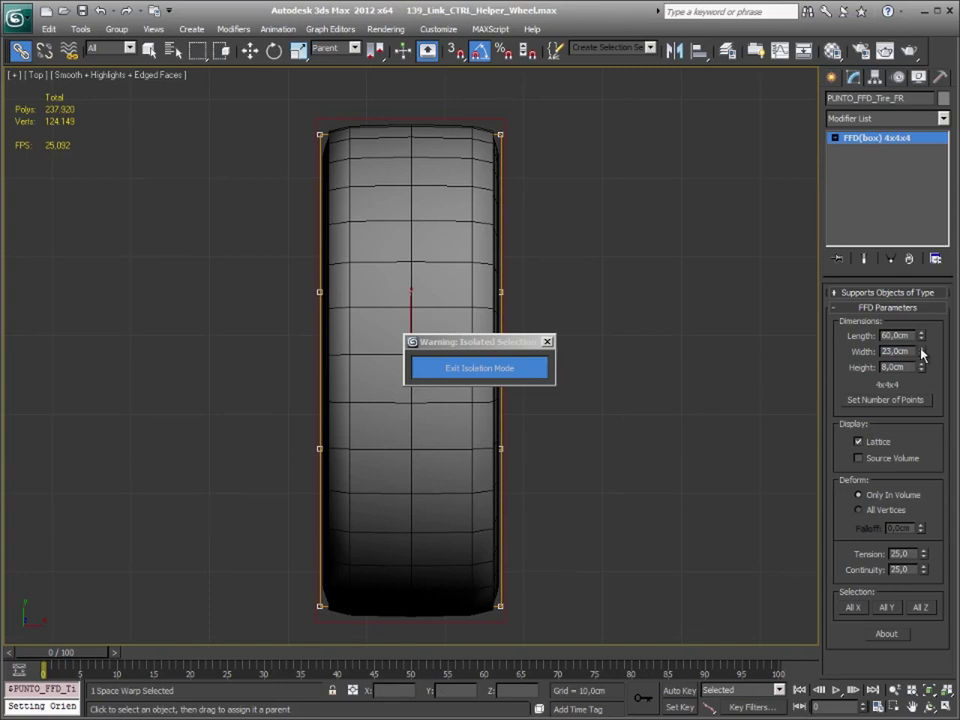
middle_drag(696, 377, 682, 389)
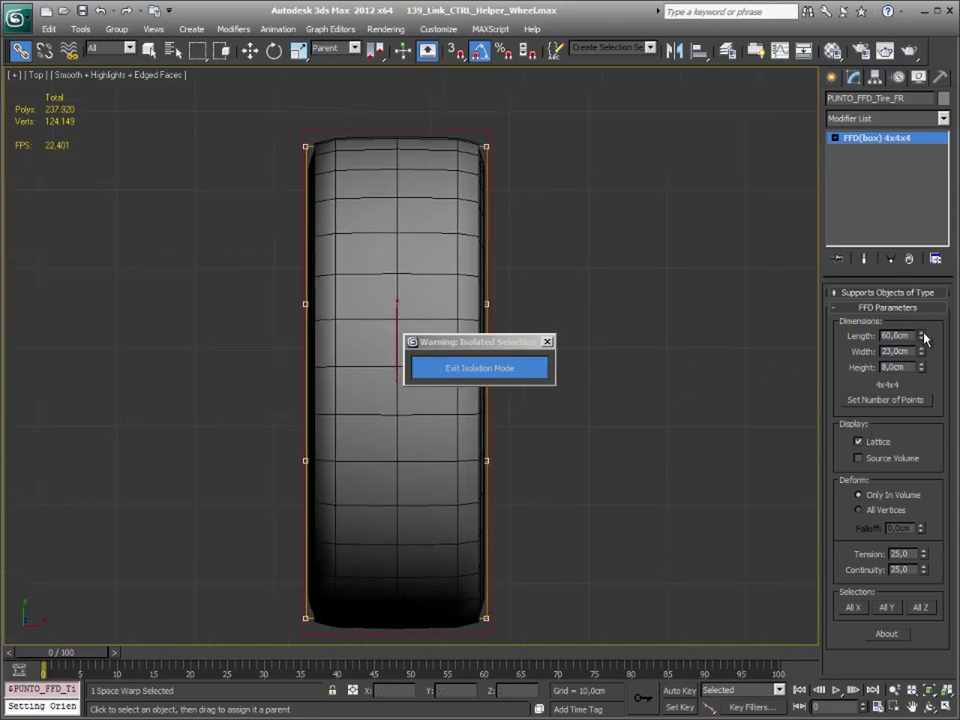
drag(923, 337, 923, 334)
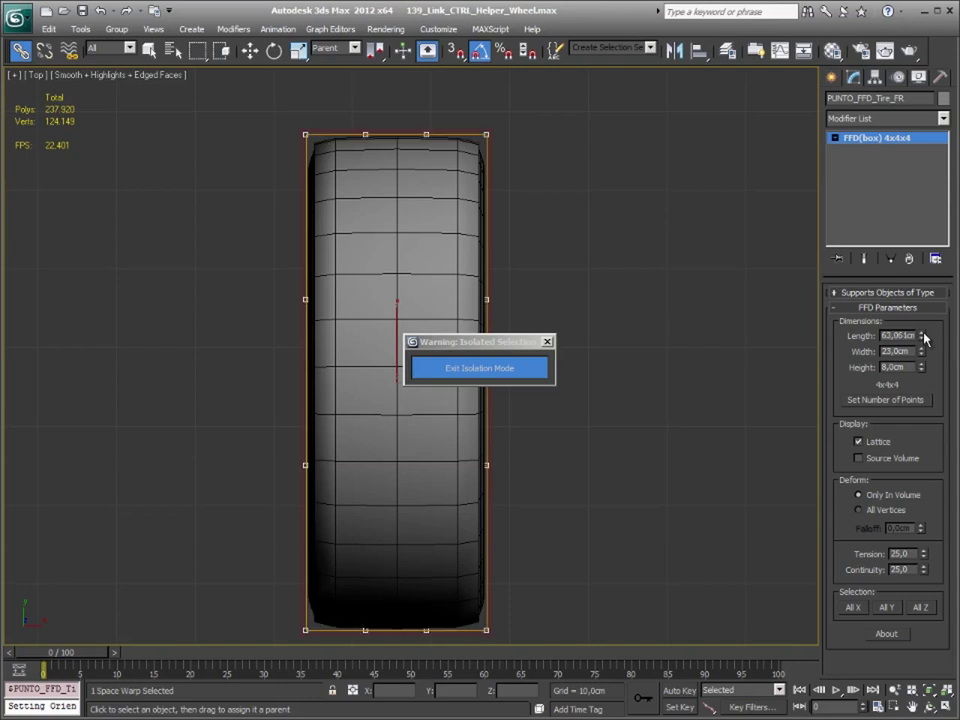
double_click(897, 336)
text(3)
key(Return)
middle_drag(711, 444, 581, 506)
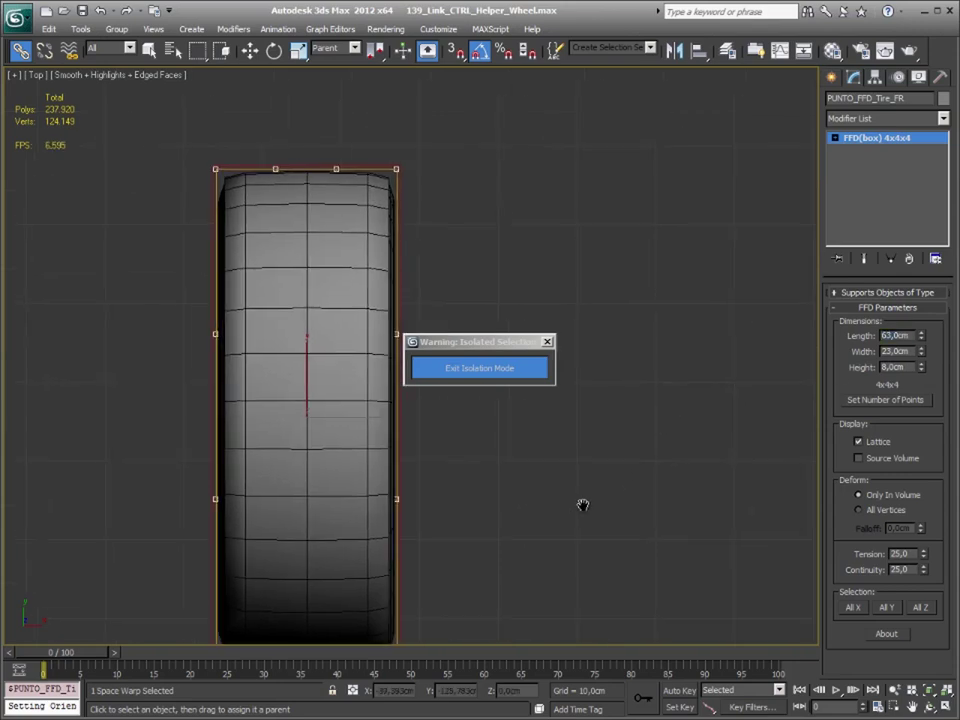
middle_drag(571, 302, 574, 360)
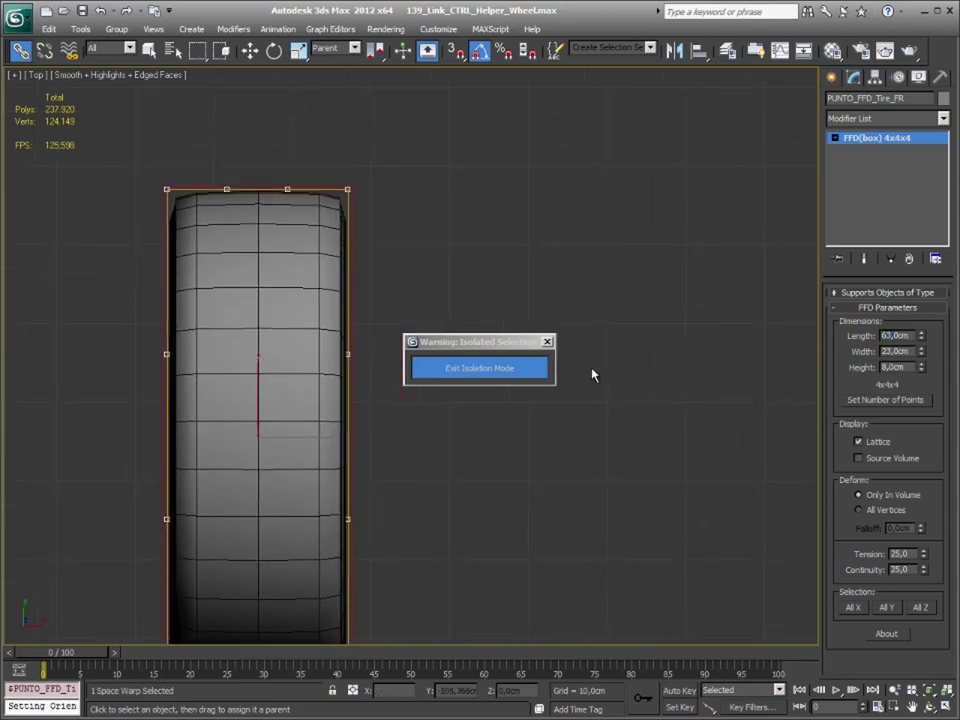
scroll(540, 500, down, 3)
scroll(475, 505, down, 3)
middle_drag(475, 505, 505, 509)
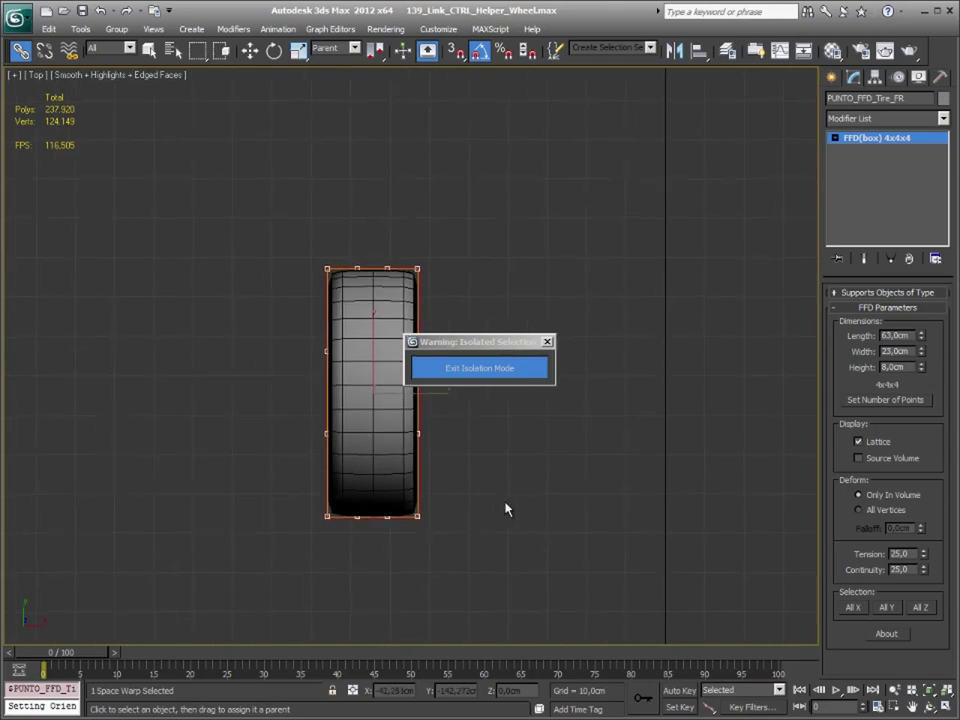
mouse_move(585, 508)
middle_down()
mouse_move(489, 536)
mouse_move(535, 521)
mouse_move(574, 411)
mouse_move(600, 405)
mouse_move(591, 452)
mouse_move(605, 461)
mouse_move(223, 525)
middle_up()
key(p)
Center the whole tire in Left view and return the FFD to its top level.
key(l)
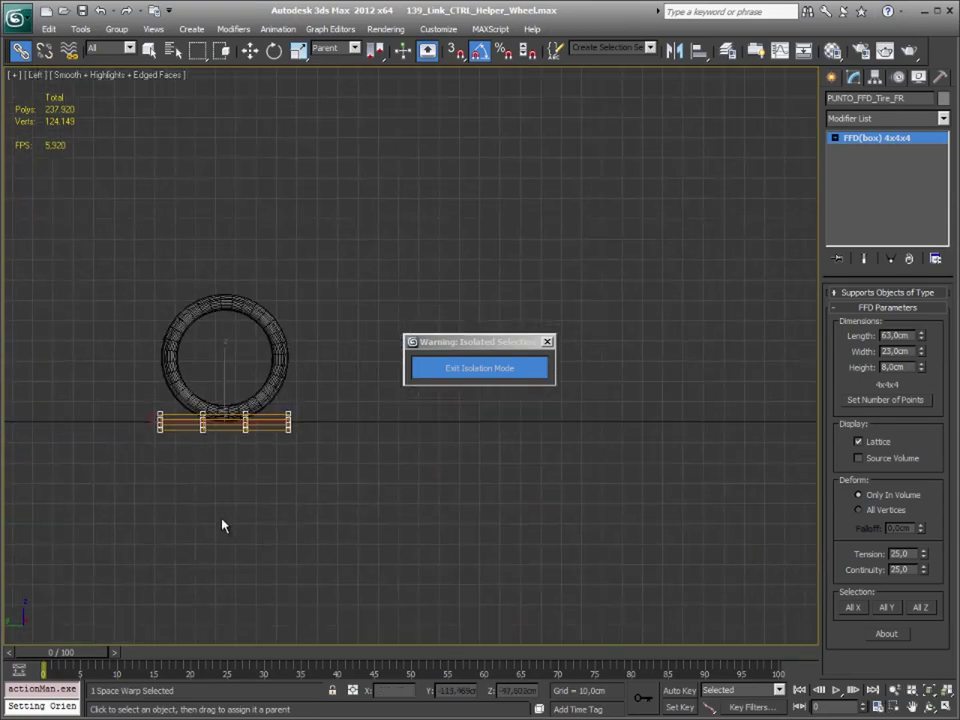
scroll(163, 519, up, 3)
middle_drag(163, 519, 289, 508)
scroll(289, 508, up, 3)
mouse_move(213, 525)
middle_down()
mouse_move(386, 467)
mouse_move(399, 553)
middle_up()
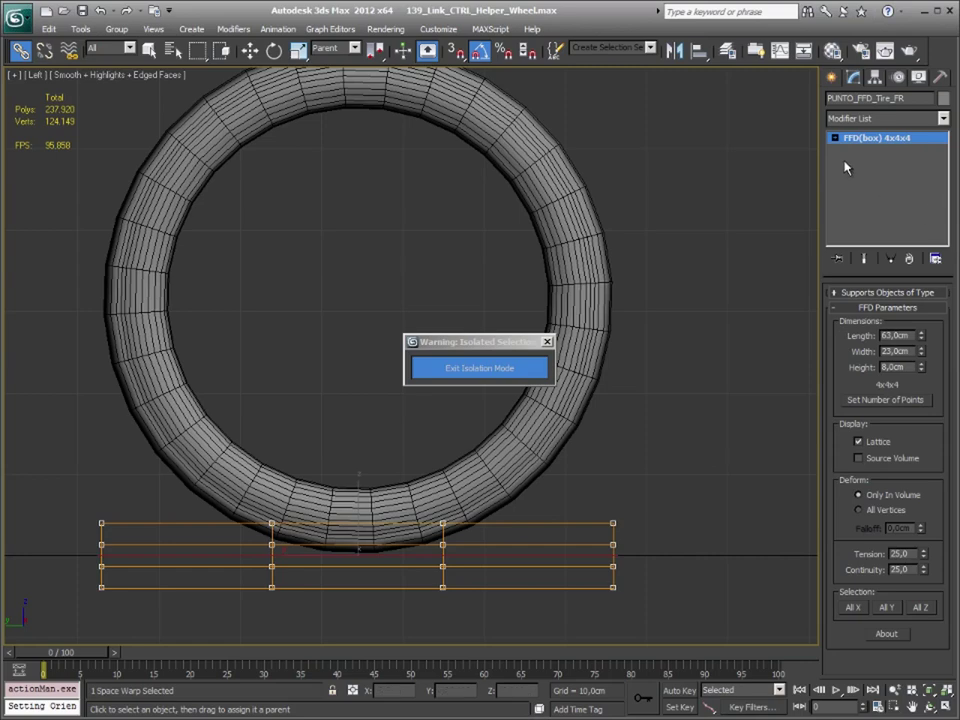
key(1)
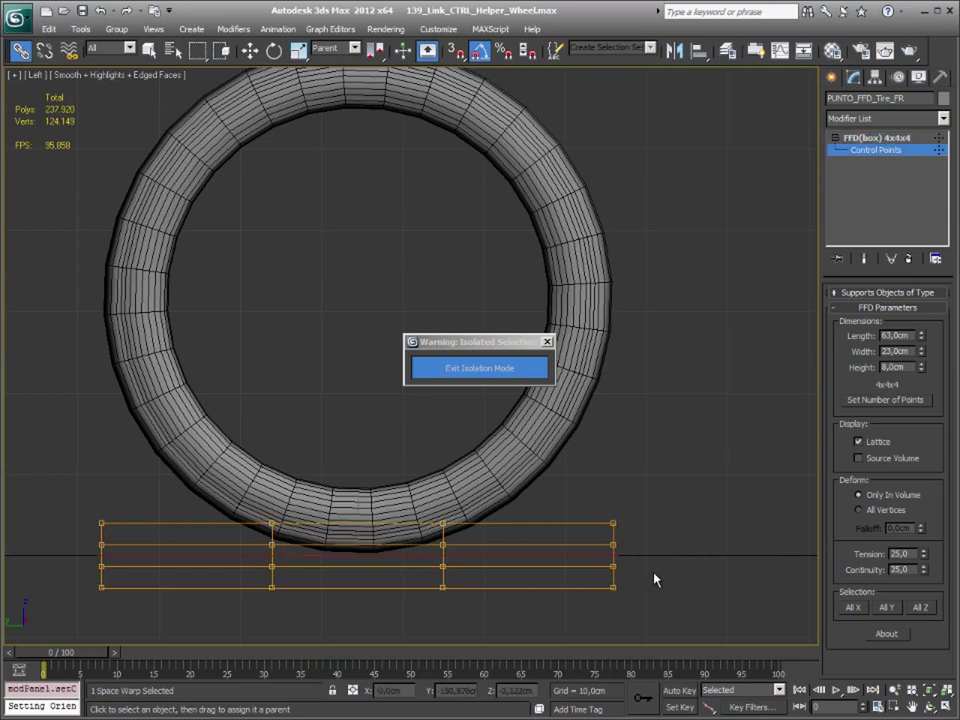
drag(655, 578, 49, 574)
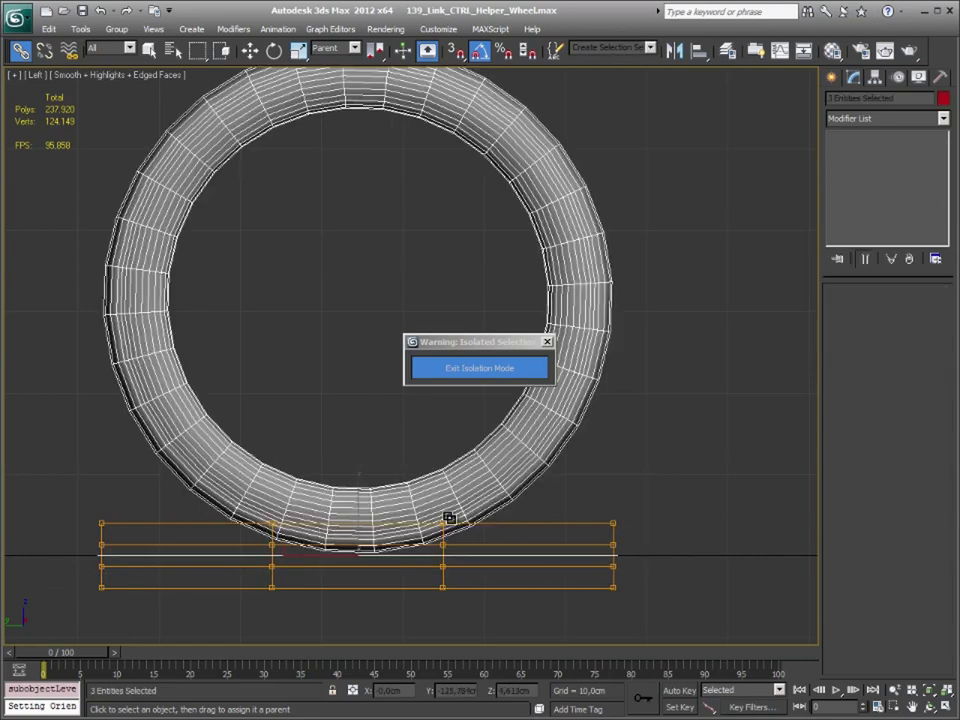
drag(647, 461, 596, 523)
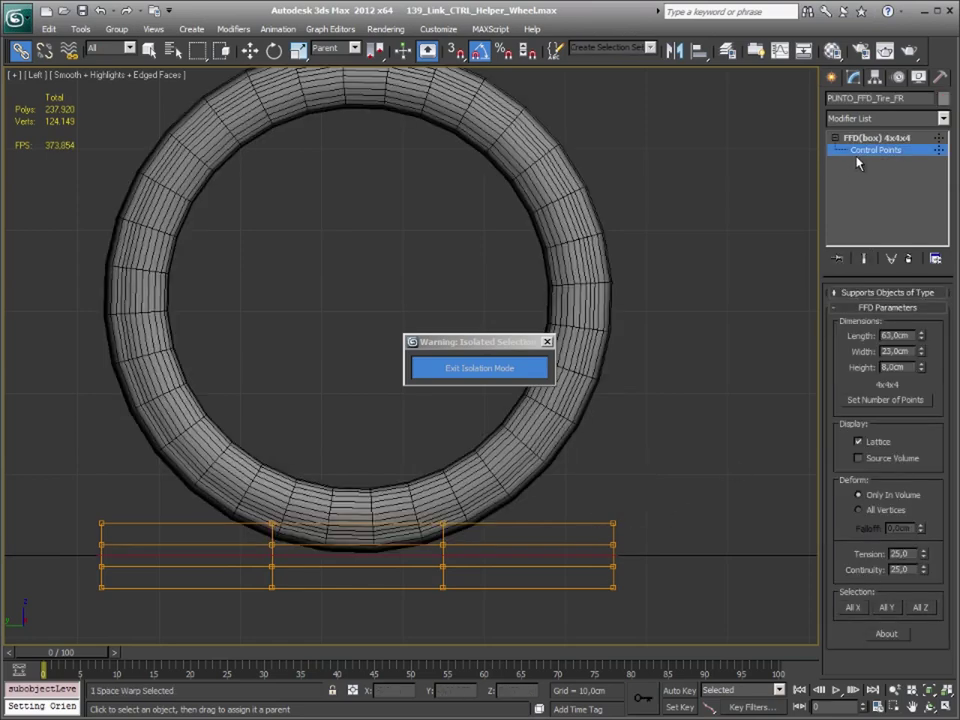
click(904, 150)
Select only the FFD lattice, deselecting the tire.
drag(669, 606, 95, 556)
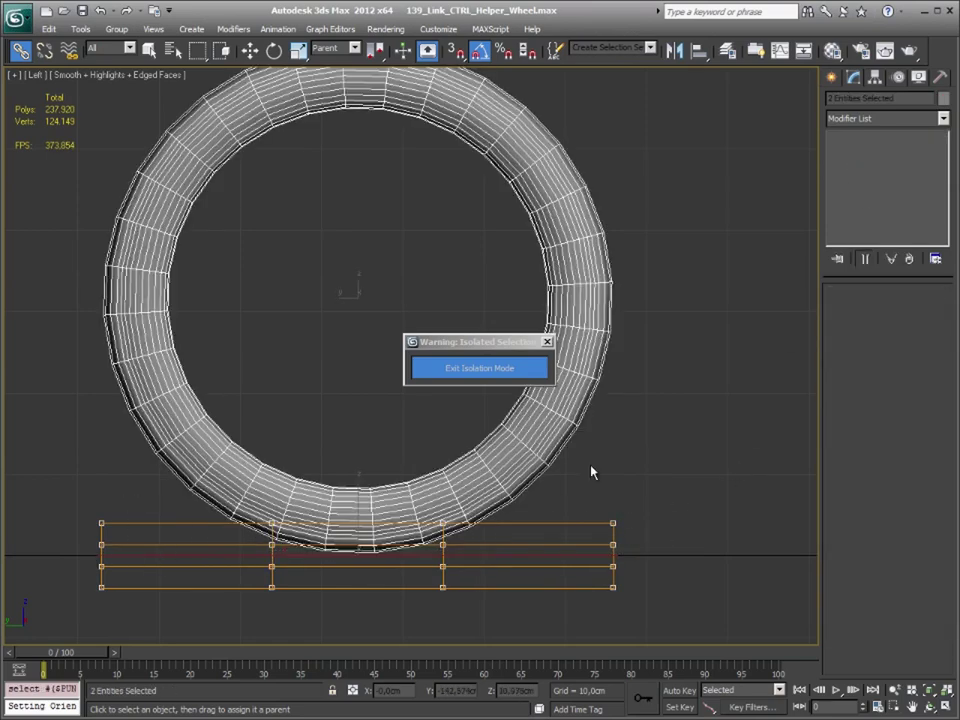
drag(649, 456, 264, 448)
click(390, 540)
middle_drag(299, 476, 349, 471)
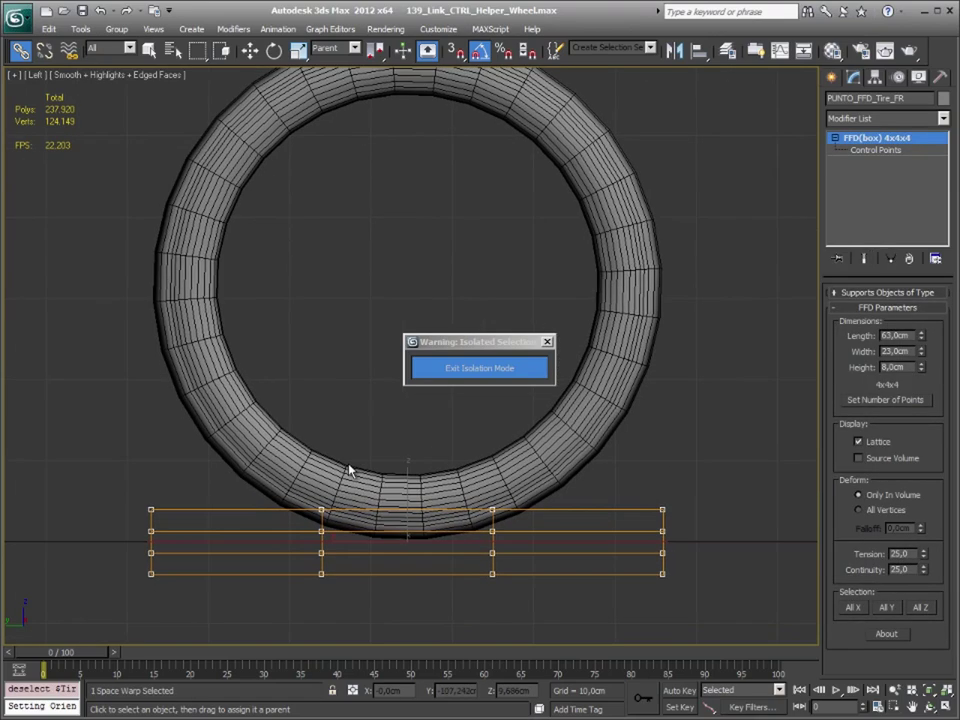
middle_drag(340, 577, 345, 573)
Raise the FFD lattice along Z to about 5.778 cm around the tire's bottom.
key(w)
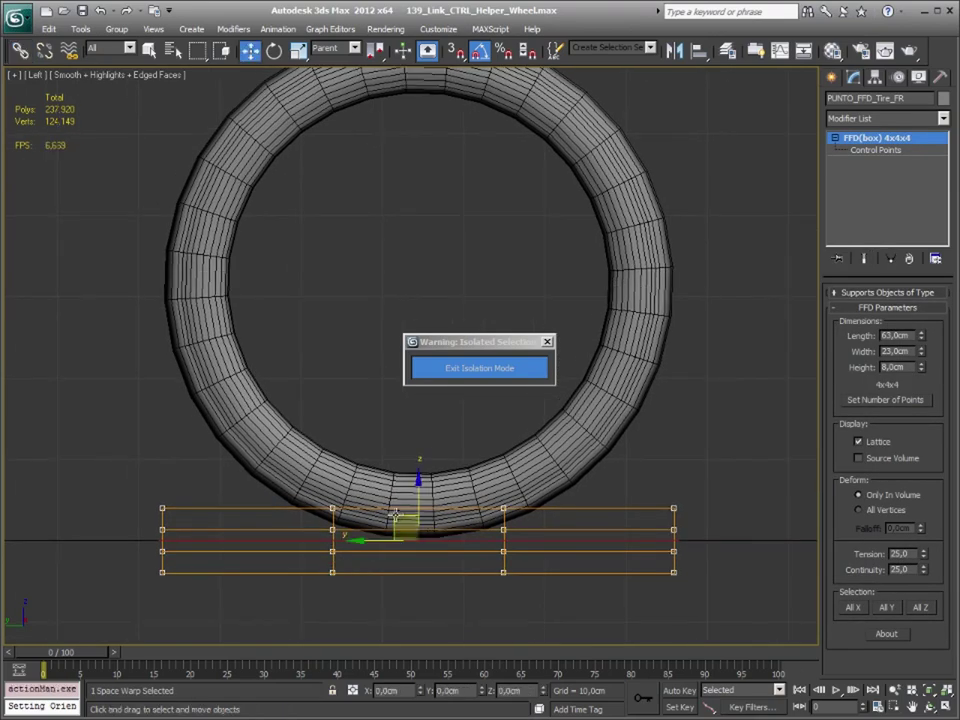
mouse_move(420, 493)
mouse_down()
mouse_move(422, 461)
mouse_move(467, 463)
mouse_up()
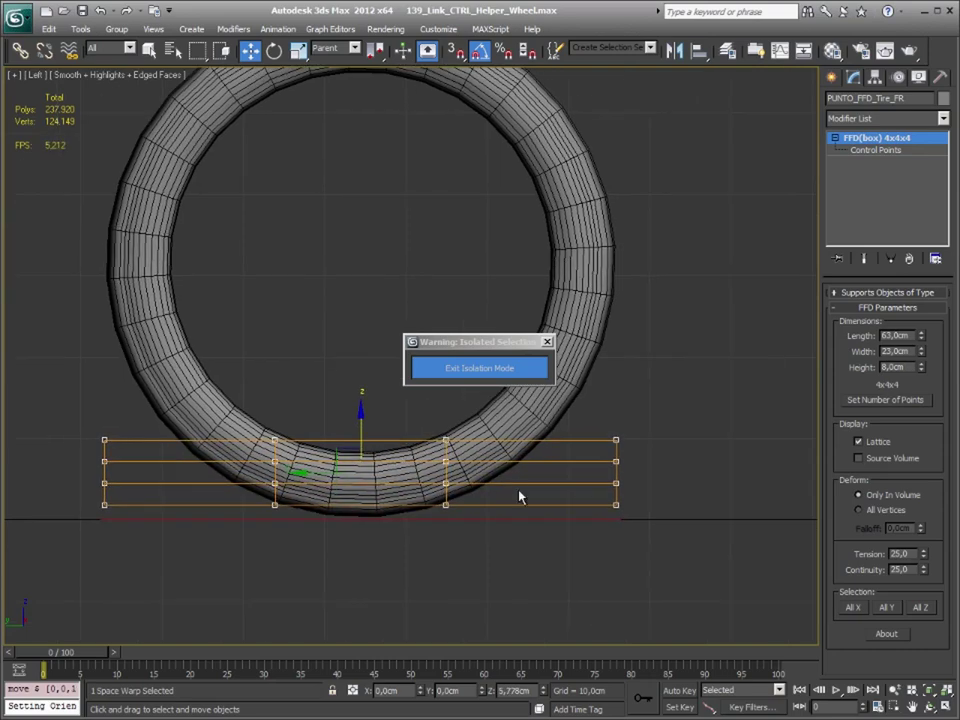
scroll(577, 517, up, 2)
scroll(577, 517, up, 2)
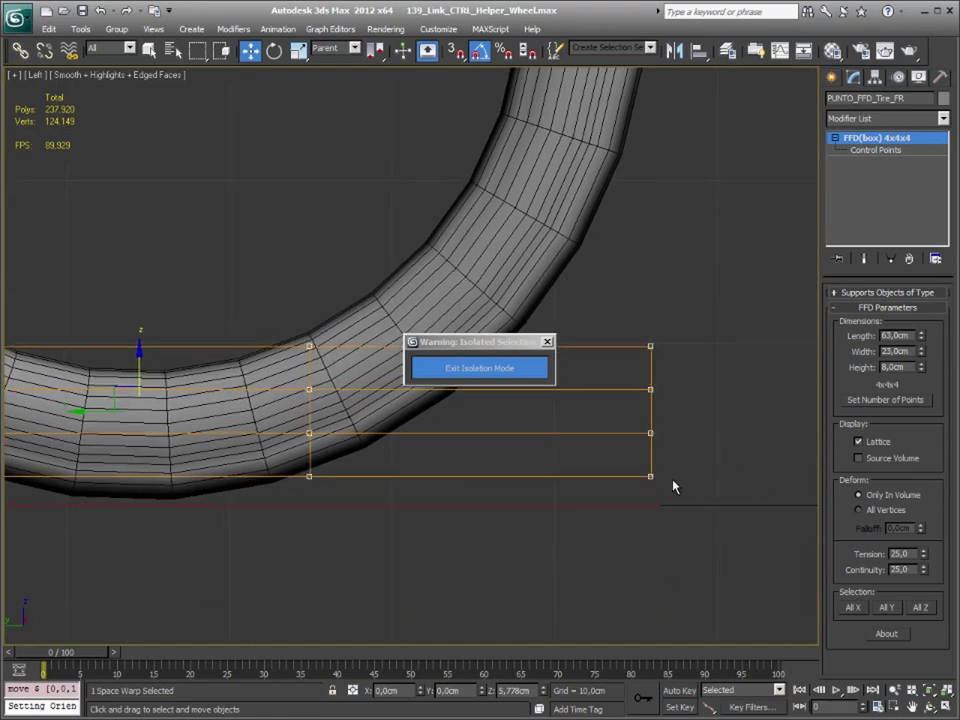
scroll(673, 487, down, 2)
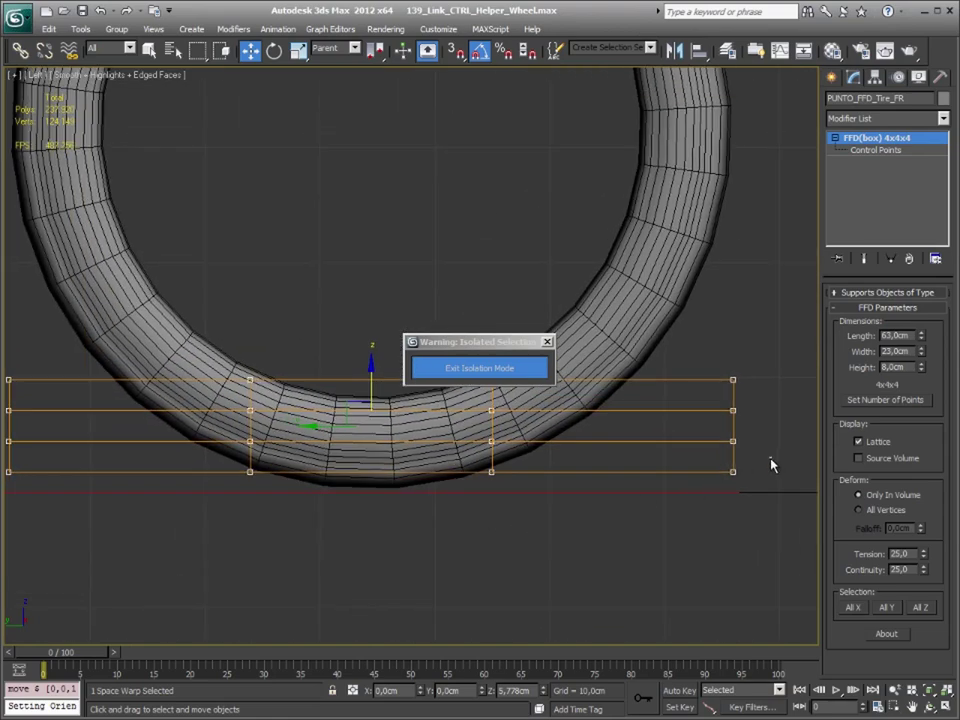
Set the selection filter to Warps, reselect the FFD alone, and open Move Transform Type-In.
drag(770, 458, 2, 482)
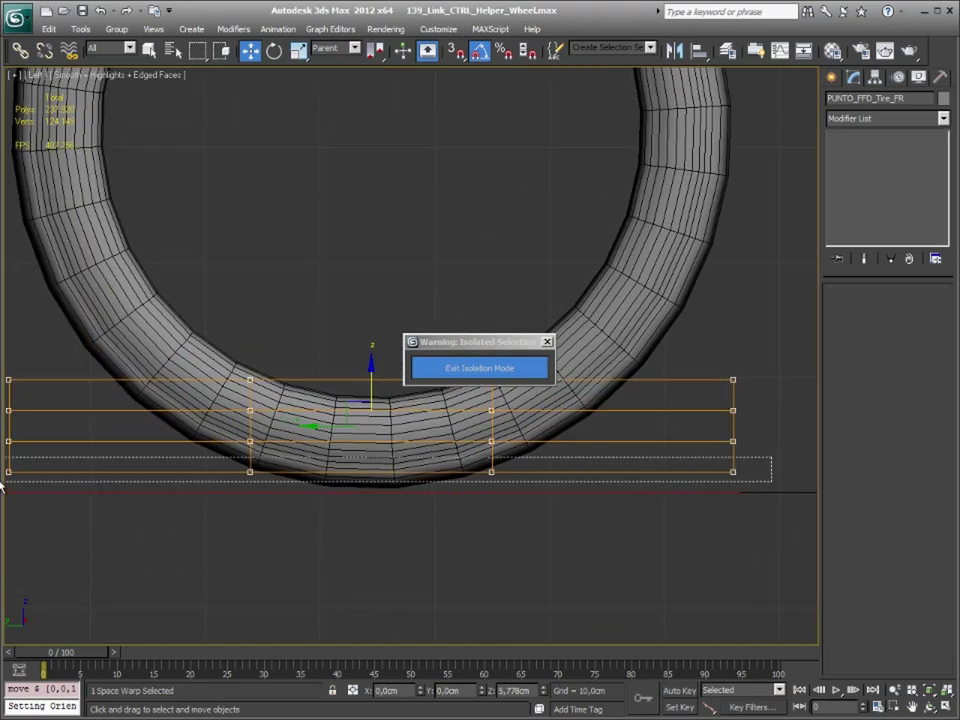
click(110, 48)
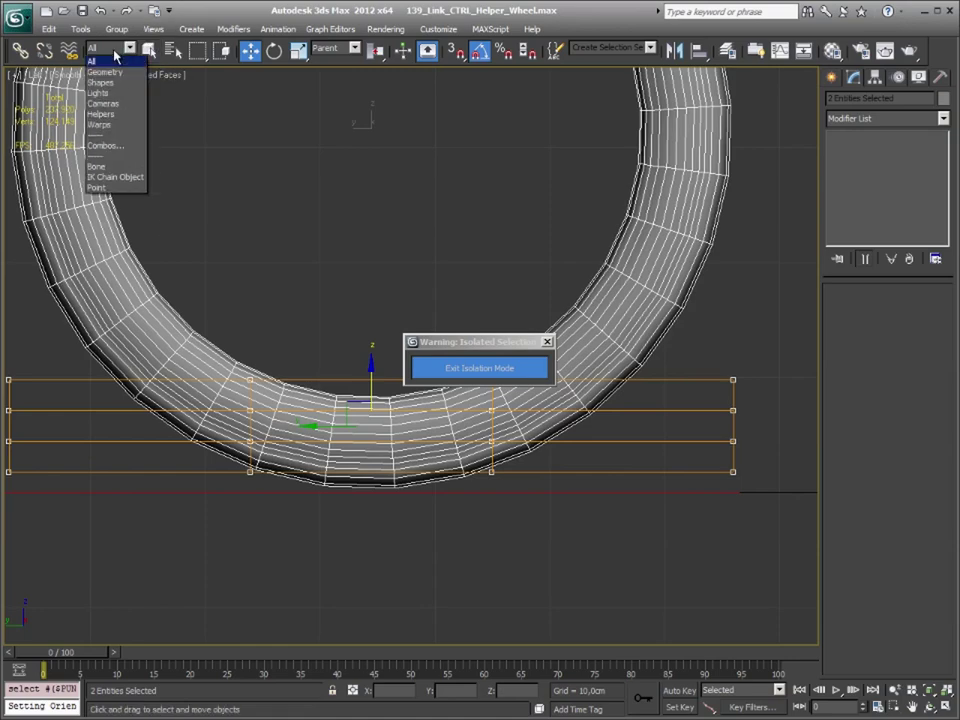
click(100, 124)
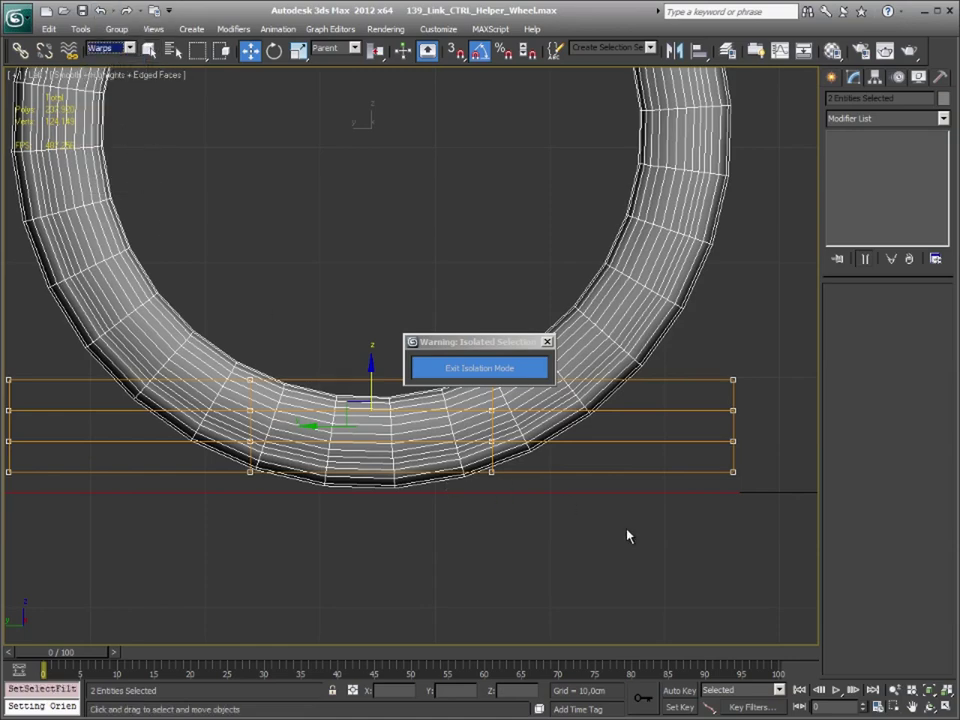
click(281, 531)
middle_drag(324, 531, 403, 531)
scroll(403, 531, down, 3)
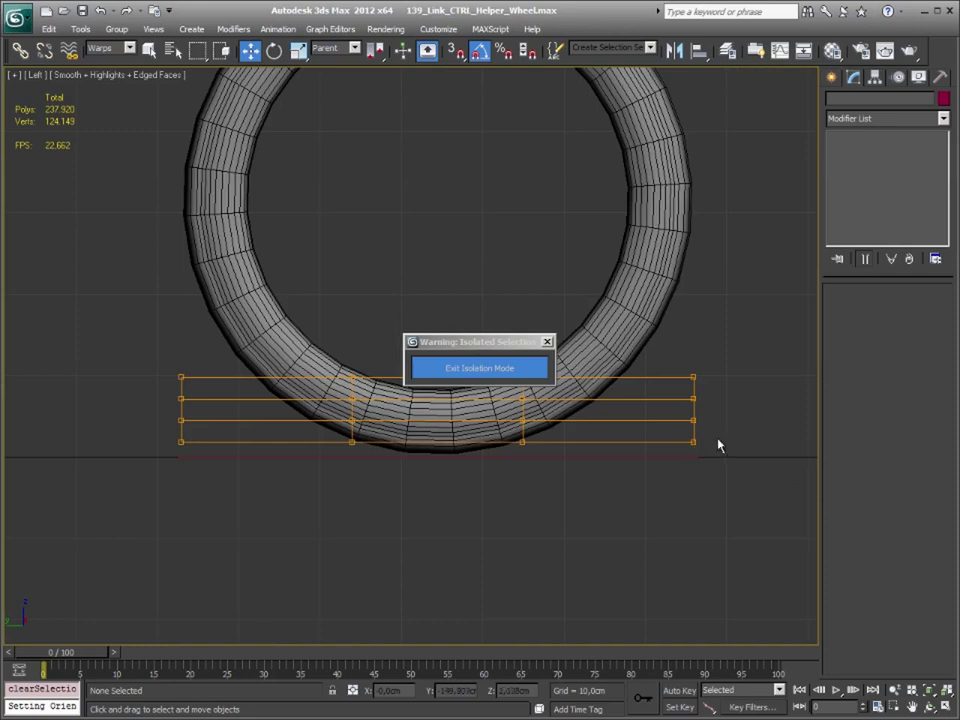
drag(719, 438, 161, 451)
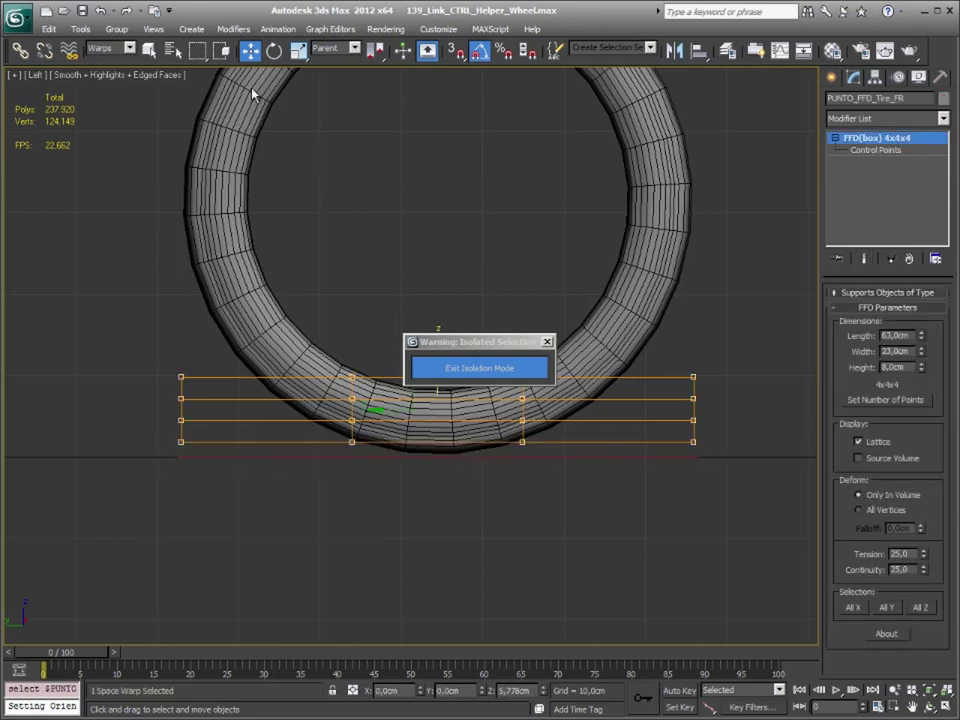
right_click(257, 53)
drag(425, 345, 385, 193)
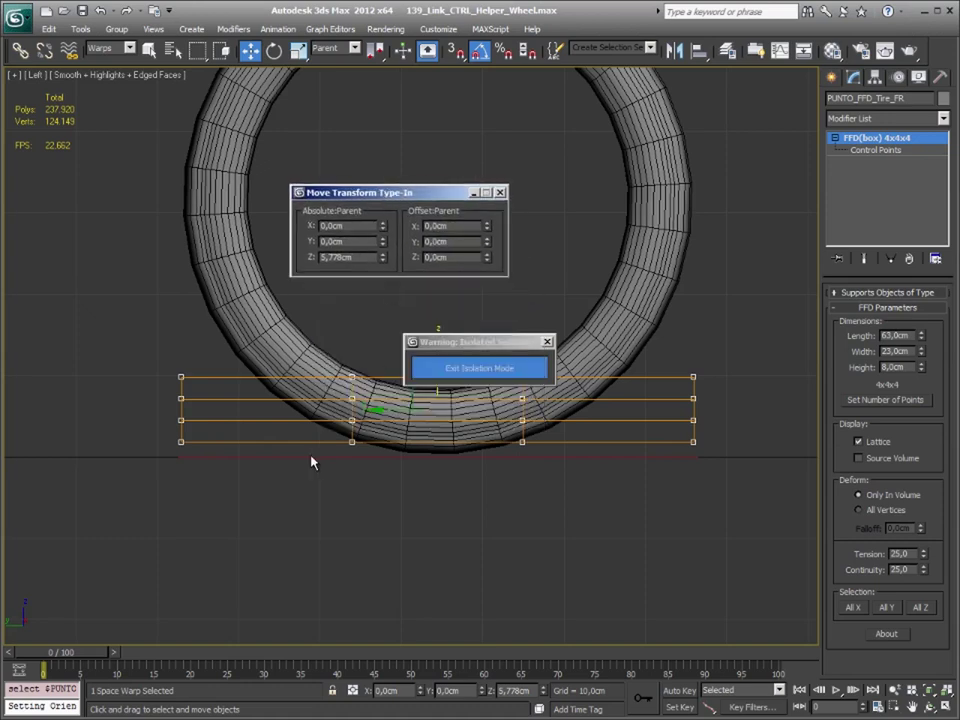
mouse_move(162, 430)
mouse_down()
mouse_move(603, 462)
mouse_move(718, 456)
mouse_move(152, 461)
mouse_up()
In Control Points, zero the bottom row's Z and lower the middle row toward the tire base.
click(875, 150)
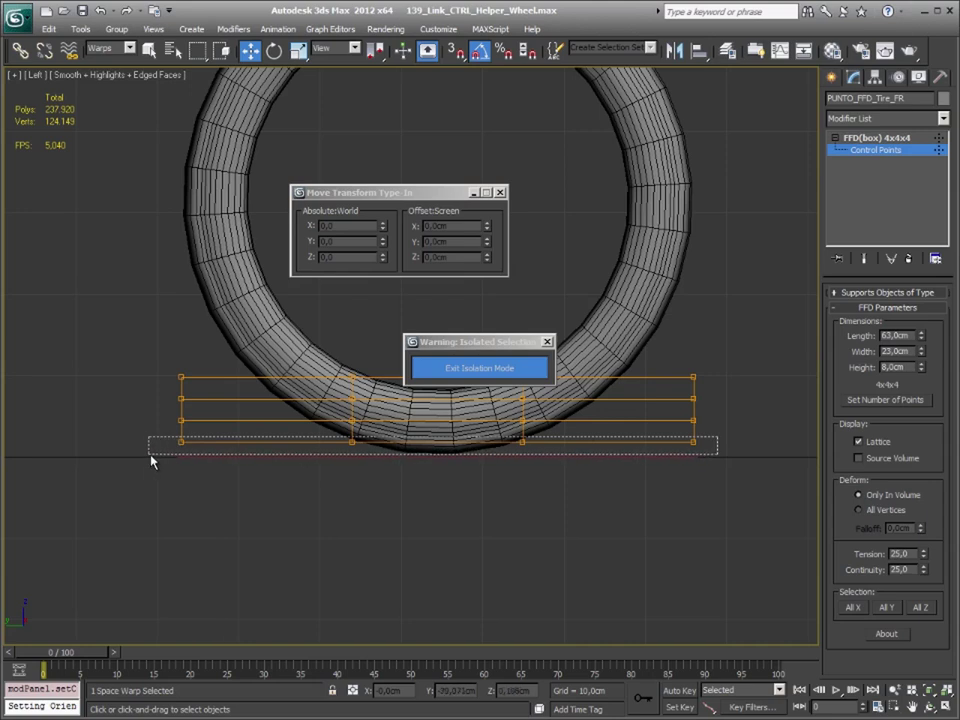
right_click(383, 260)
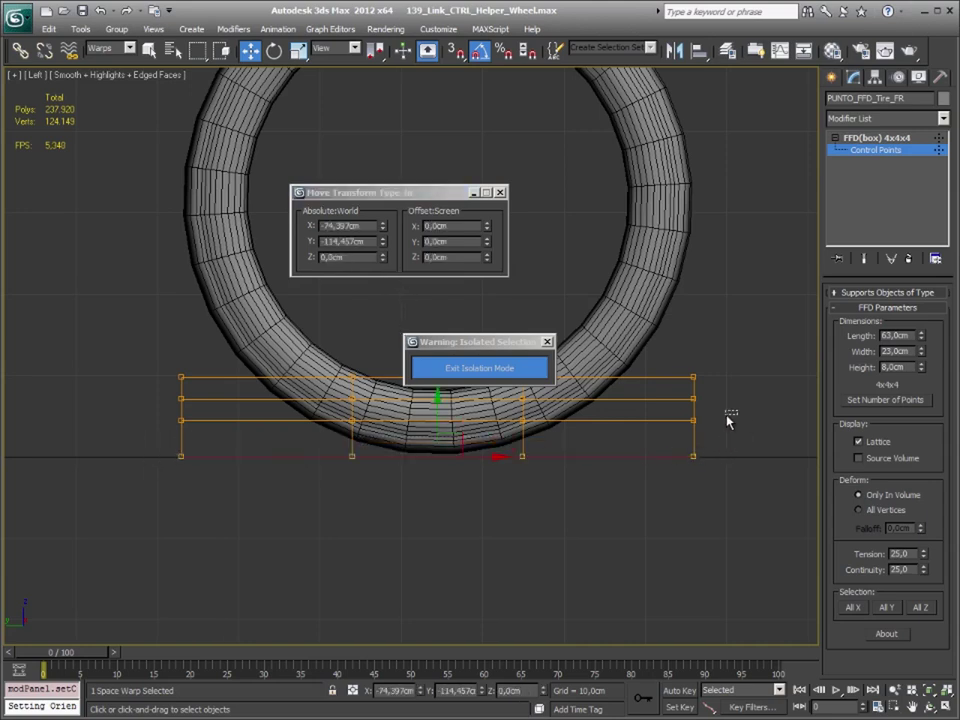
drag(728, 410, 128, 430)
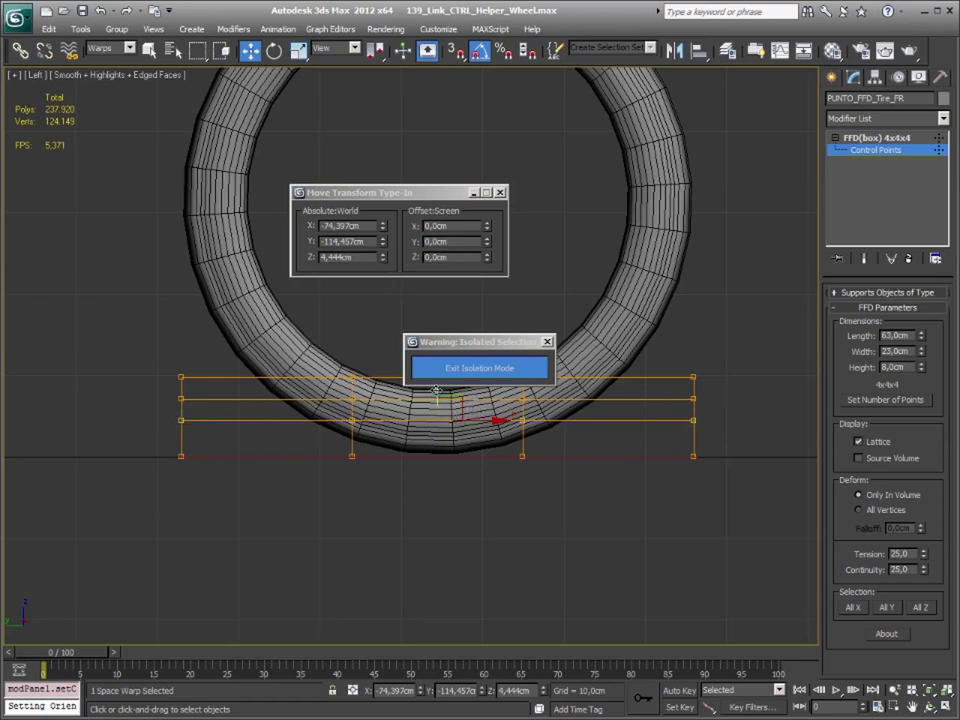
drag(436, 390, 441, 420)
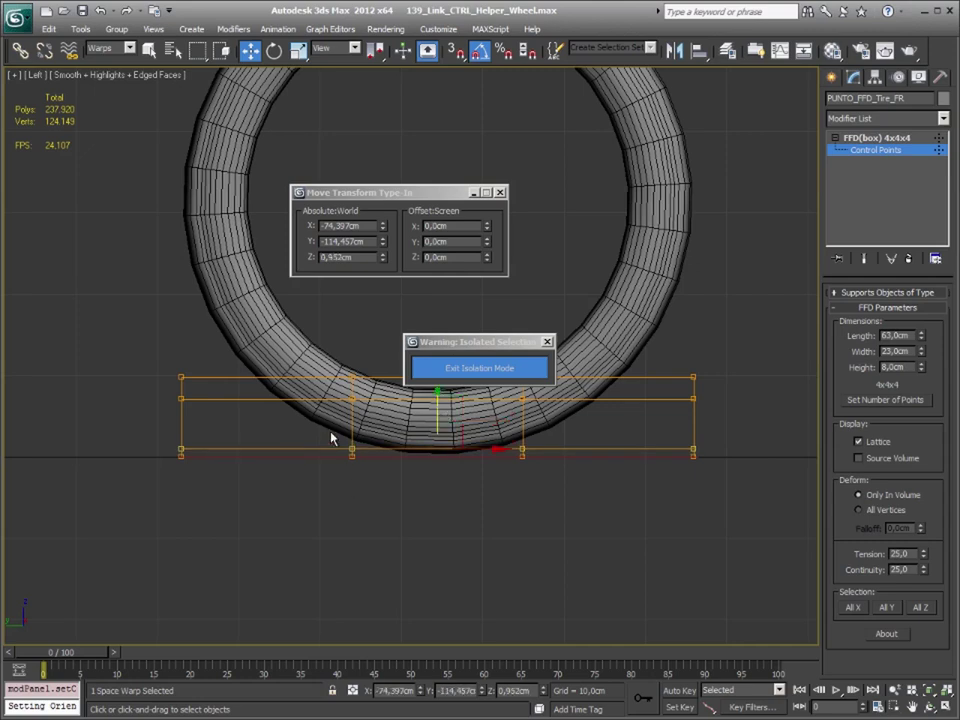
middle_drag(333, 438, 326, 446)
drag(727, 424, 485, 418)
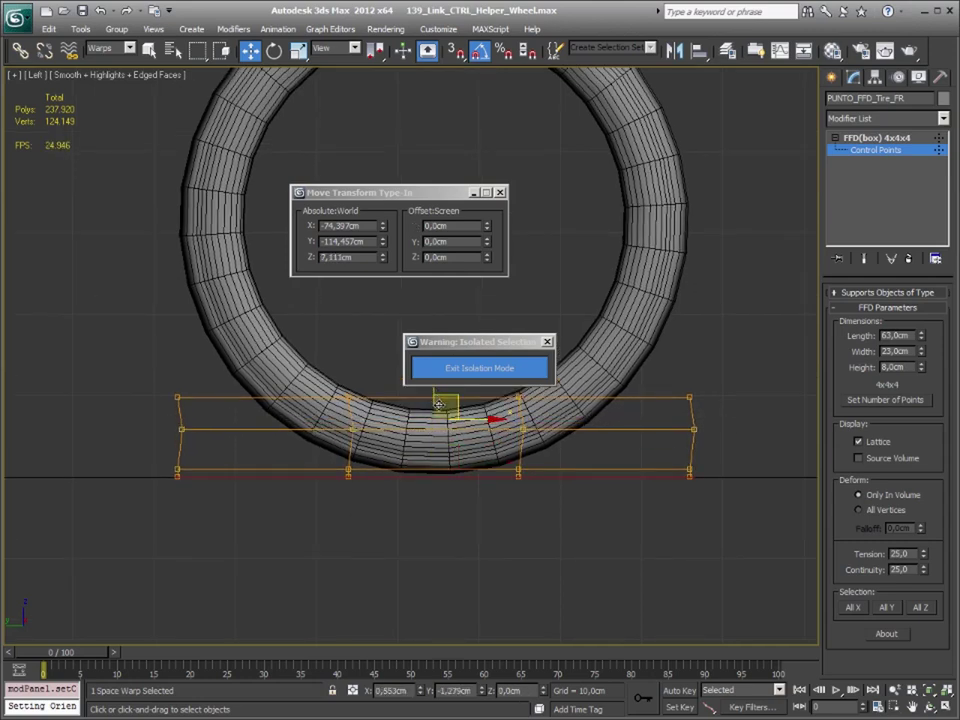
middle_drag(498, 420, 486, 458)
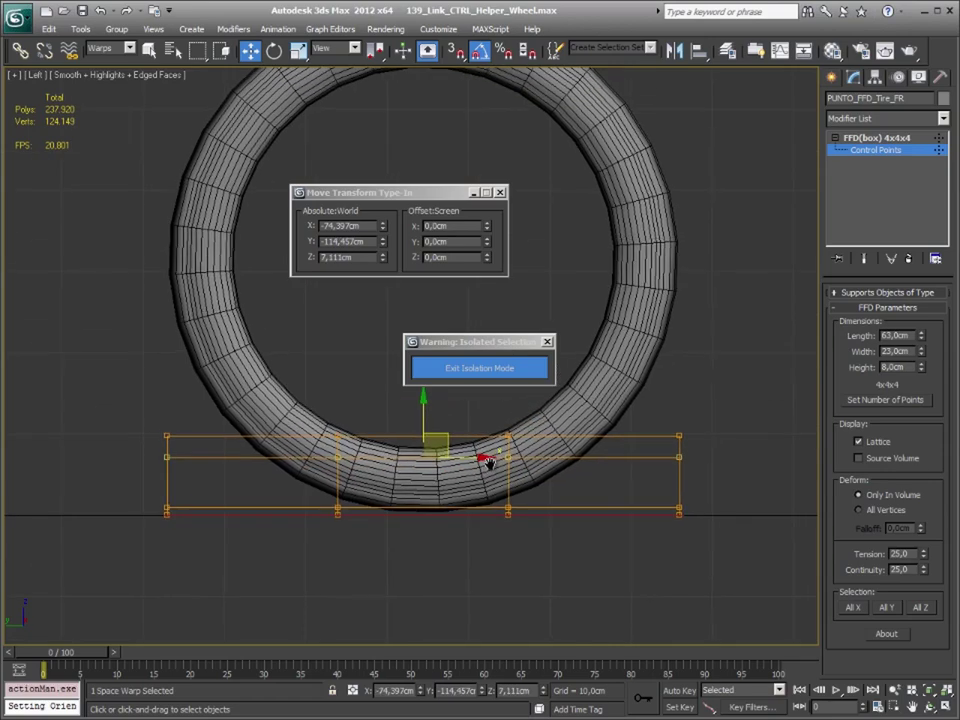
drag(421, 421, 422, 429)
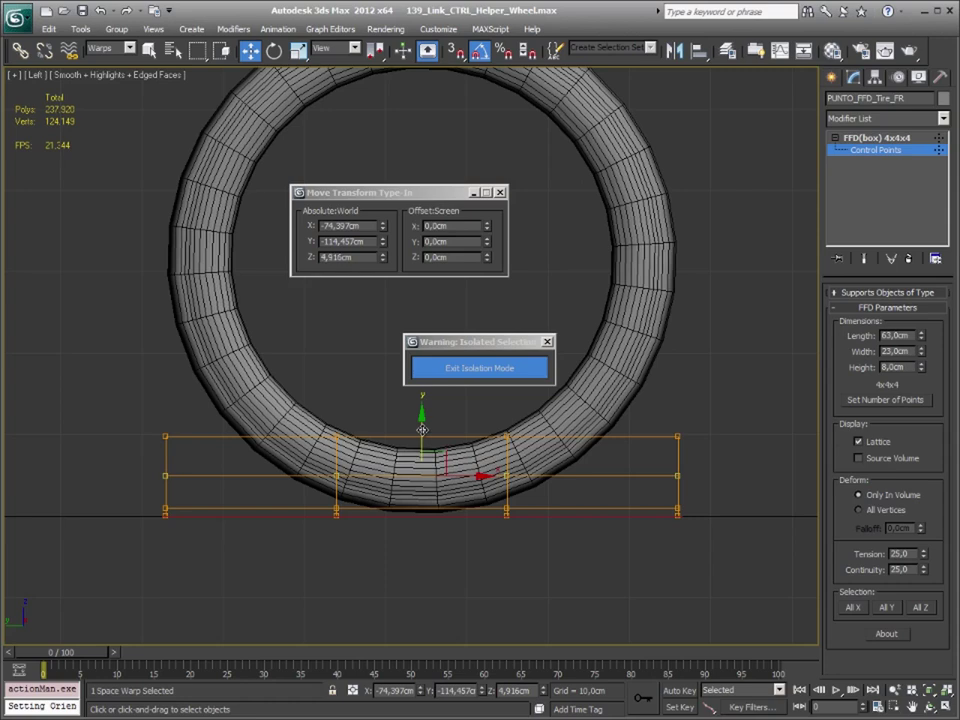
Lower the top row of control points, then clear the selection.
drag(803, 411, 92, 448)
drag(423, 400, 424, 422)
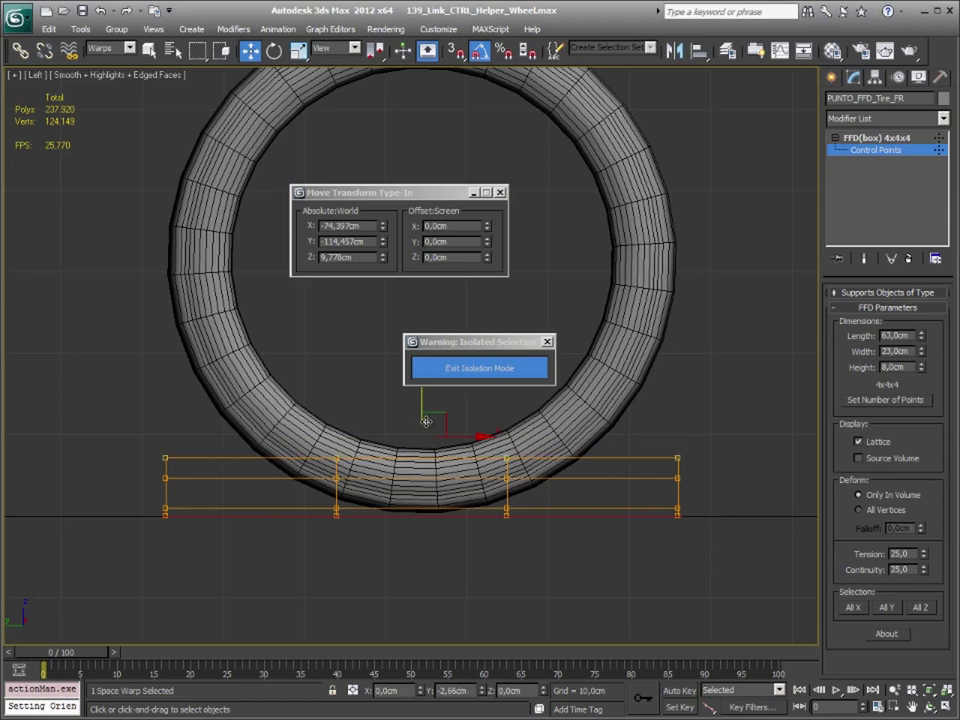
click(729, 468)
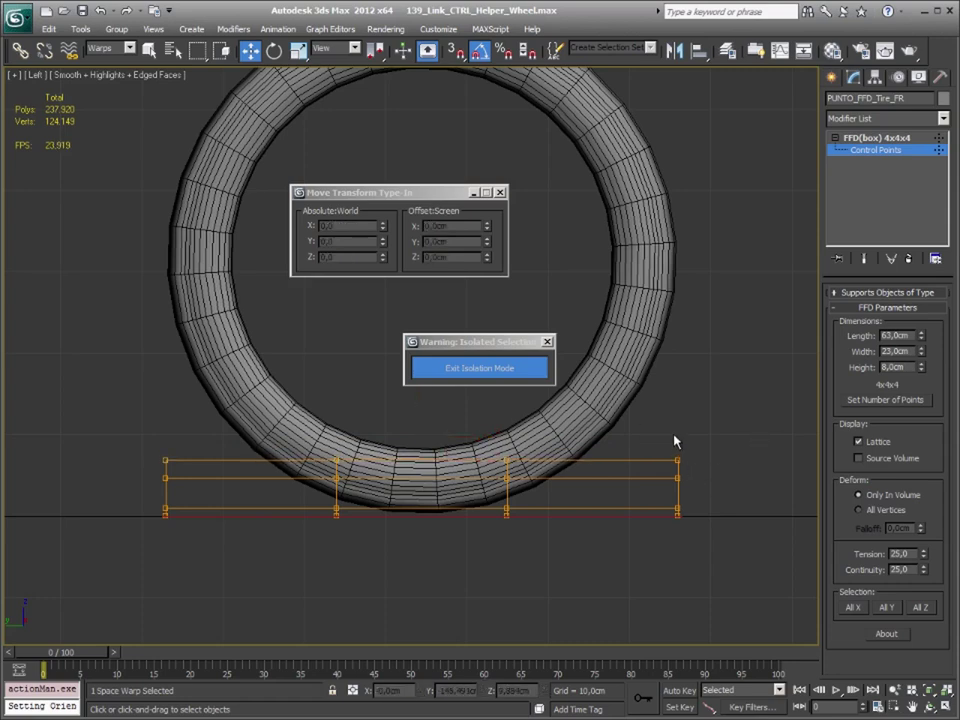
Restore the All selection filter and bind Tire_FR_MESH to the FFD lattice with Bind to Space Warp.
click(870, 137)
click(110, 48)
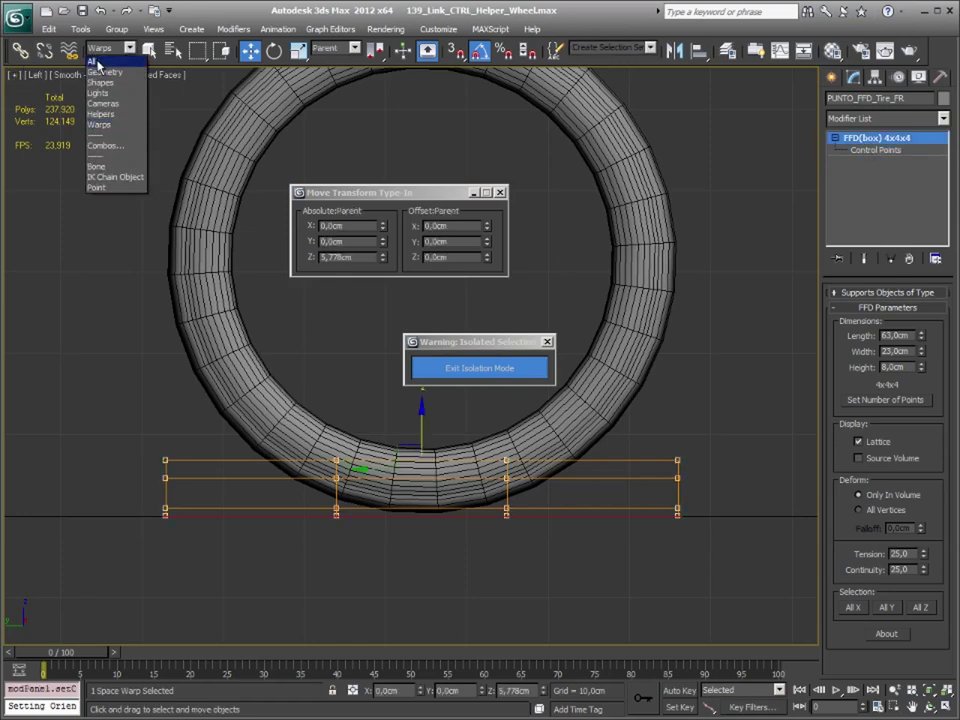
click(96, 61)
click(238, 177)
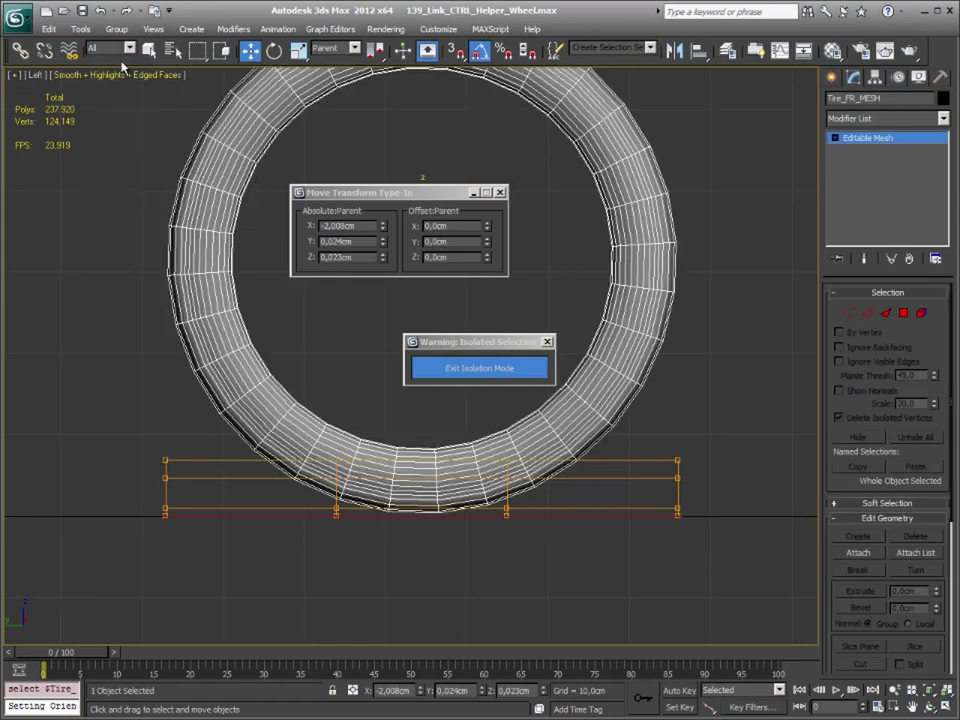
click(68, 50)
middle_drag(86, 416, 106, 432)
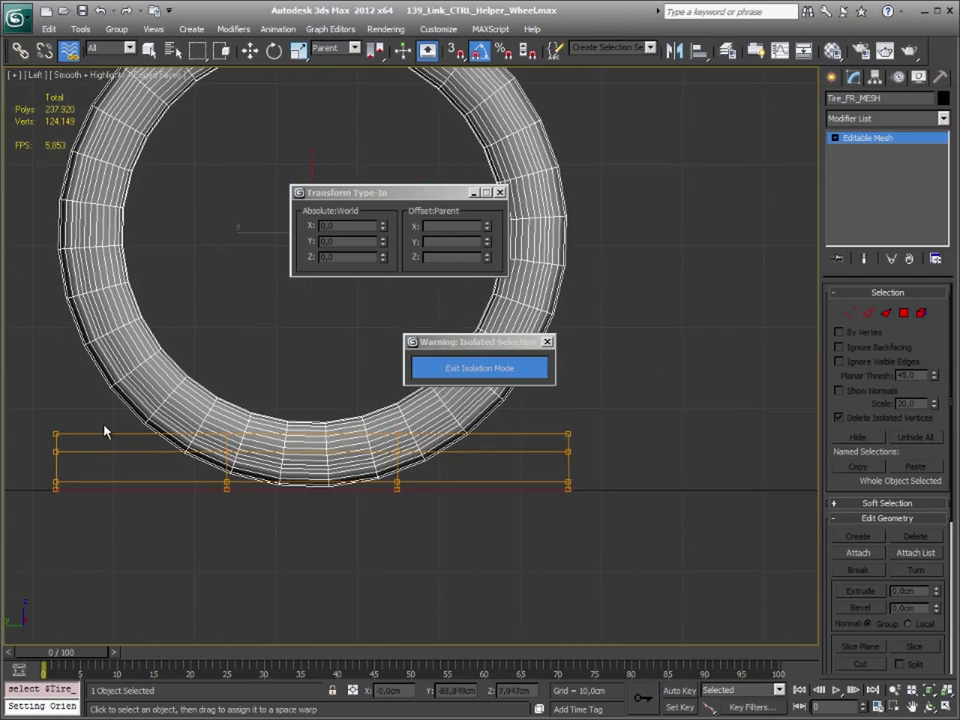
drag(122, 371, 81, 437)
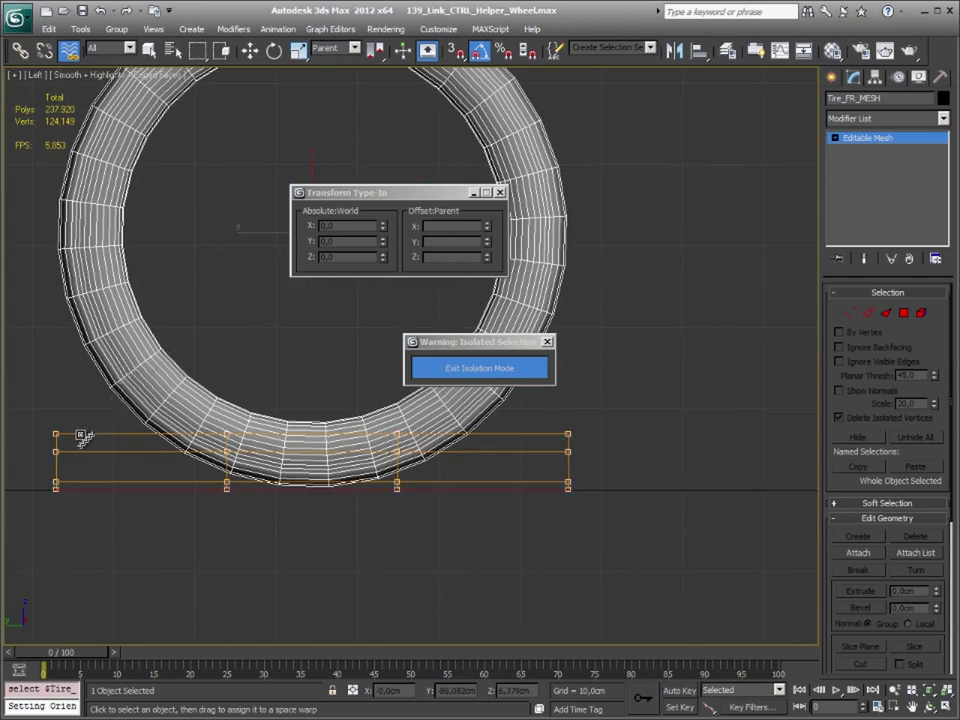
middle_drag(270, 454, 306, 464)
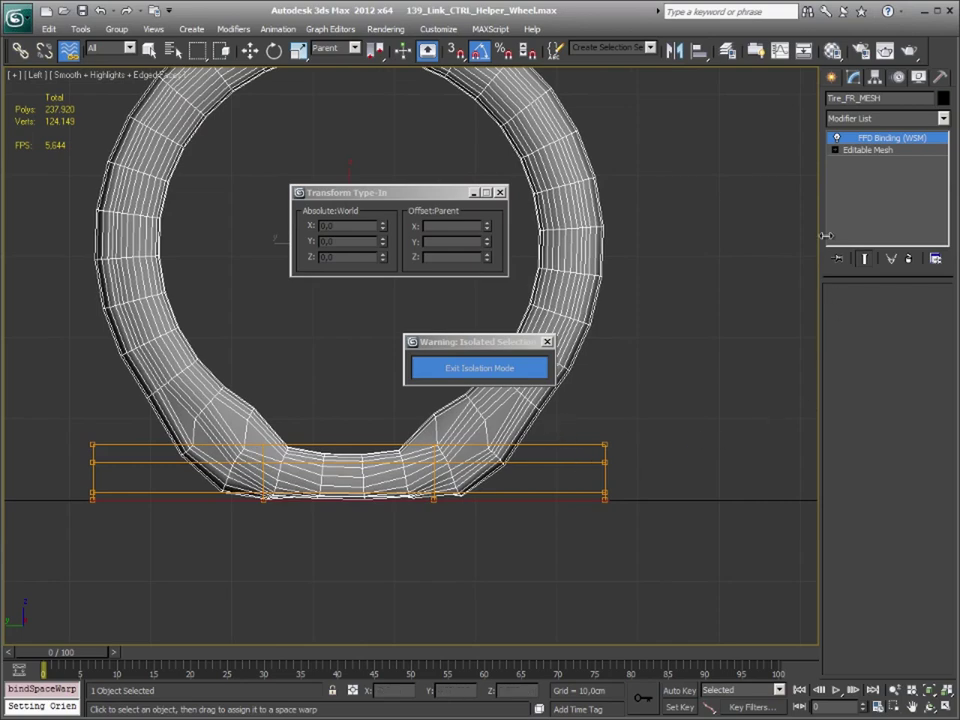
Select the FFD lattice's control points and undo the earlier tire flattening.
scroll(585, 494, up, 3)
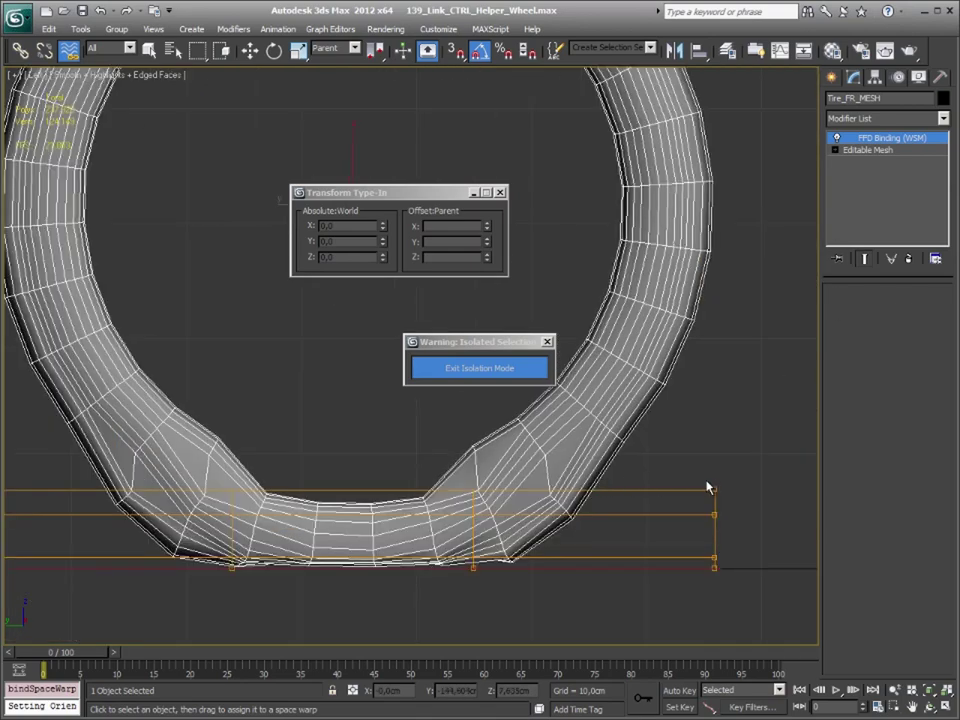
middle_drag(730, 291, 756, 294)
click(871, 141)
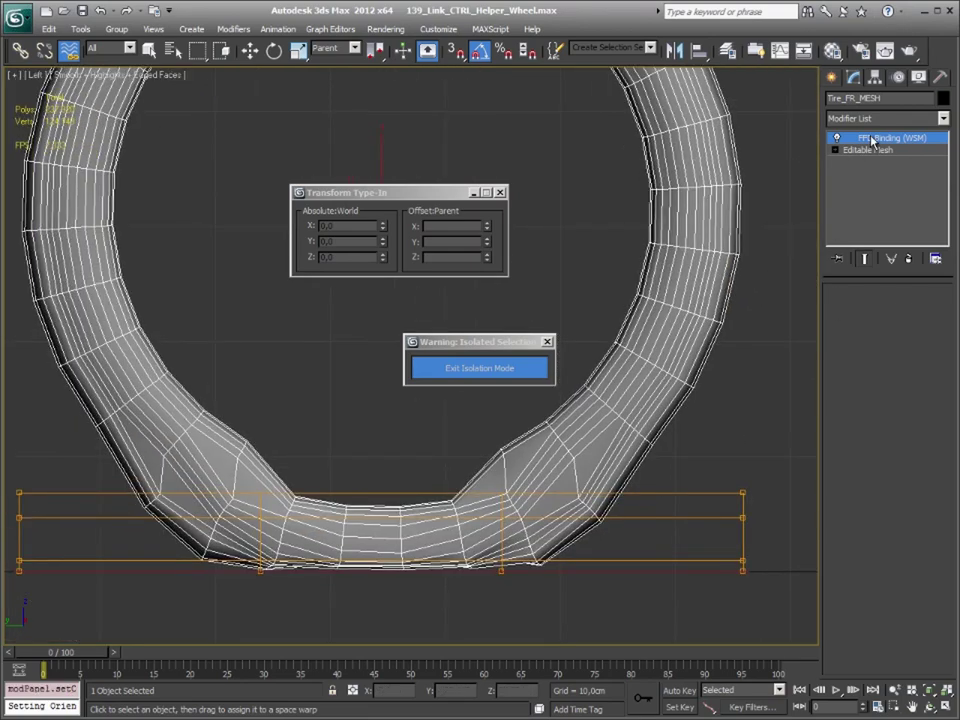
drag(741, 484, 762, 530)
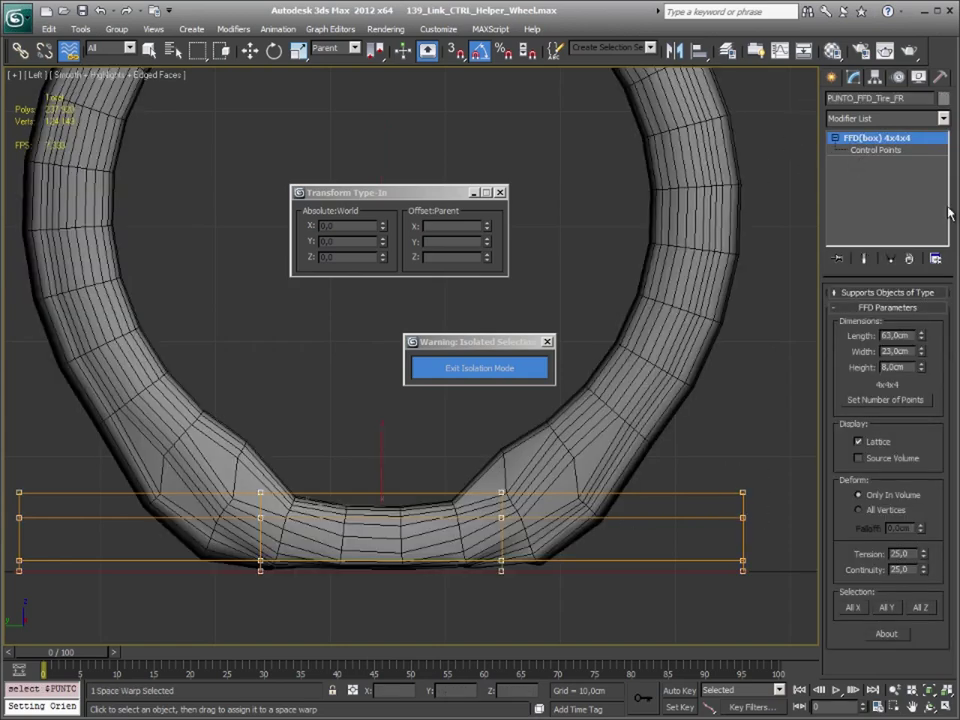
click(862, 150)
middle_drag(720, 415, 740, 414)
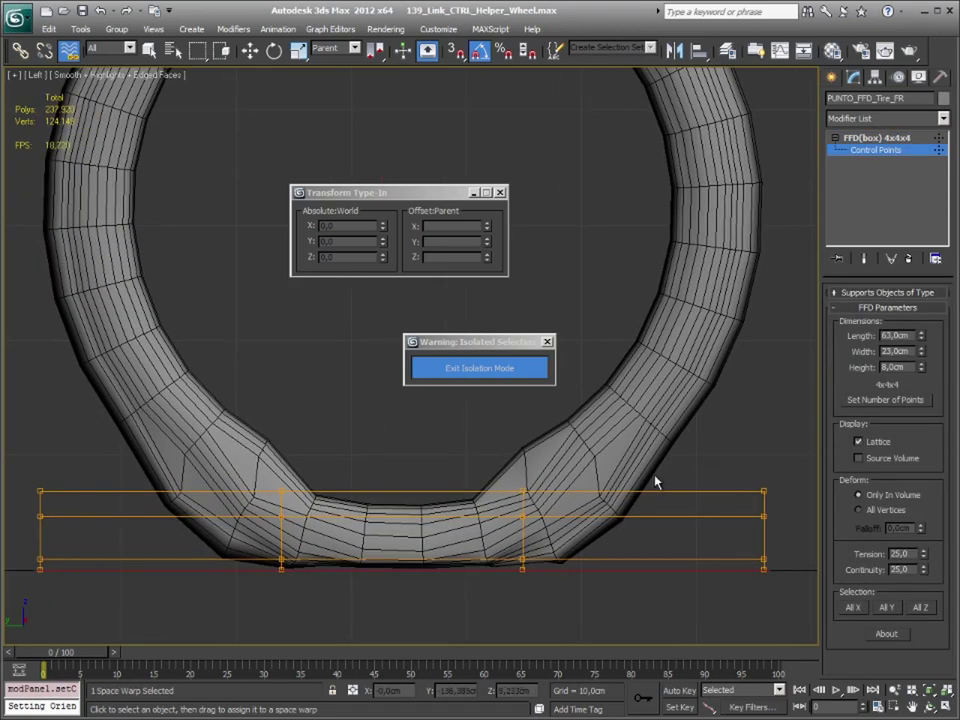
middle_drag(688, 449, 700, 457)
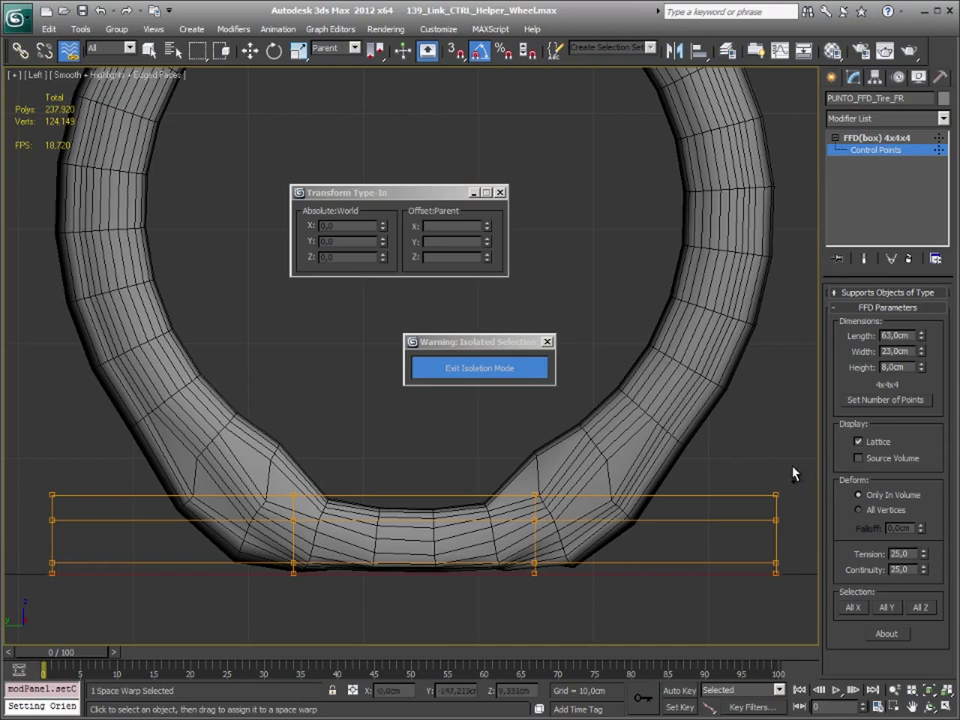
key(ctrl+z)
key(ctrl+z)
key(ctrl+z)
key(ctrl+z)
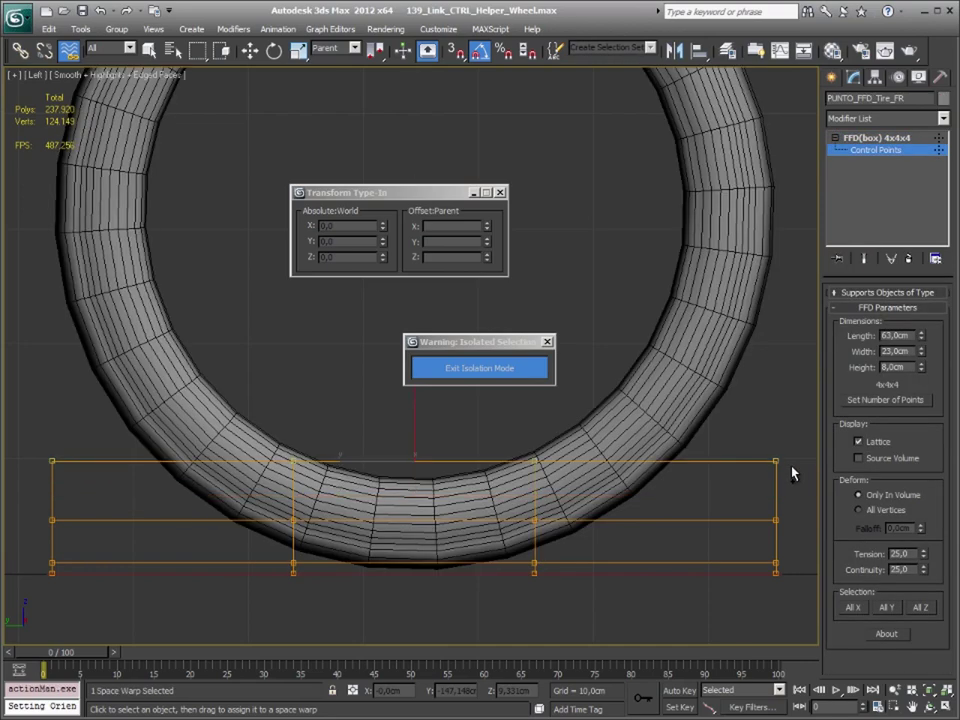
key(ctrl+z)
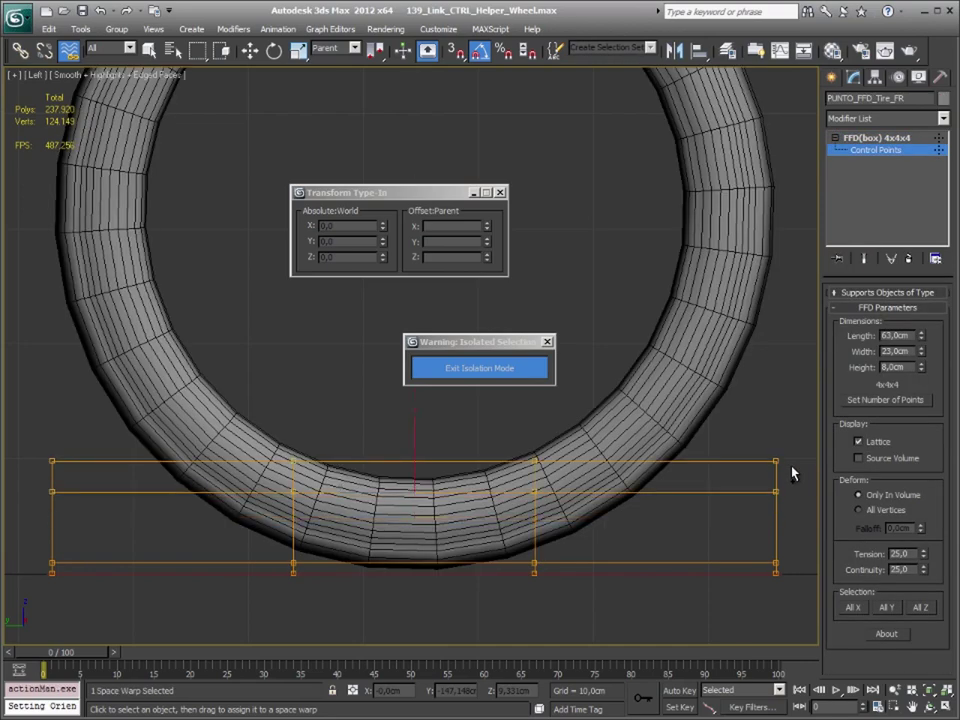
Re-bind the tire mesh to the FFD lattice from the FFD top level.
click(863, 139)
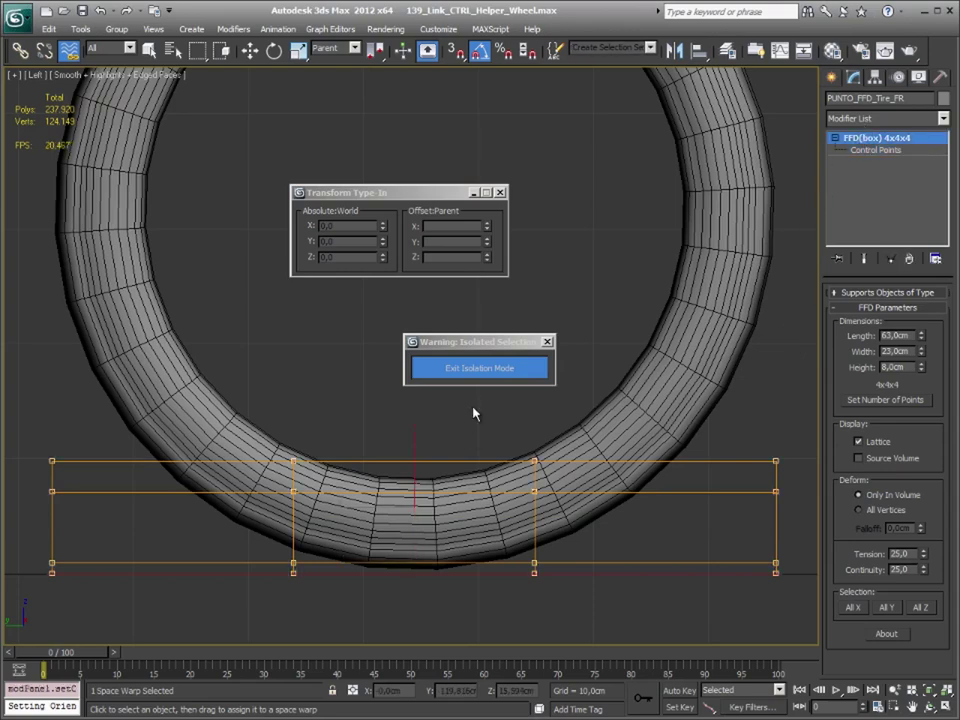
click(108, 325)
drag(120, 320, 588, 572)
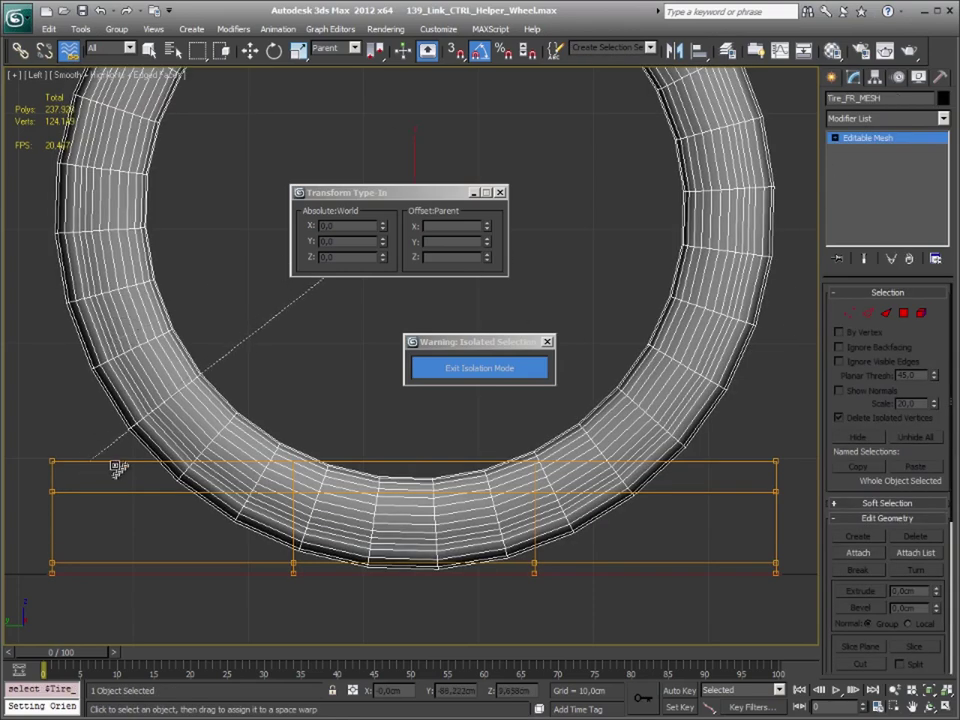
middle_drag(612, 550, 590, 548)
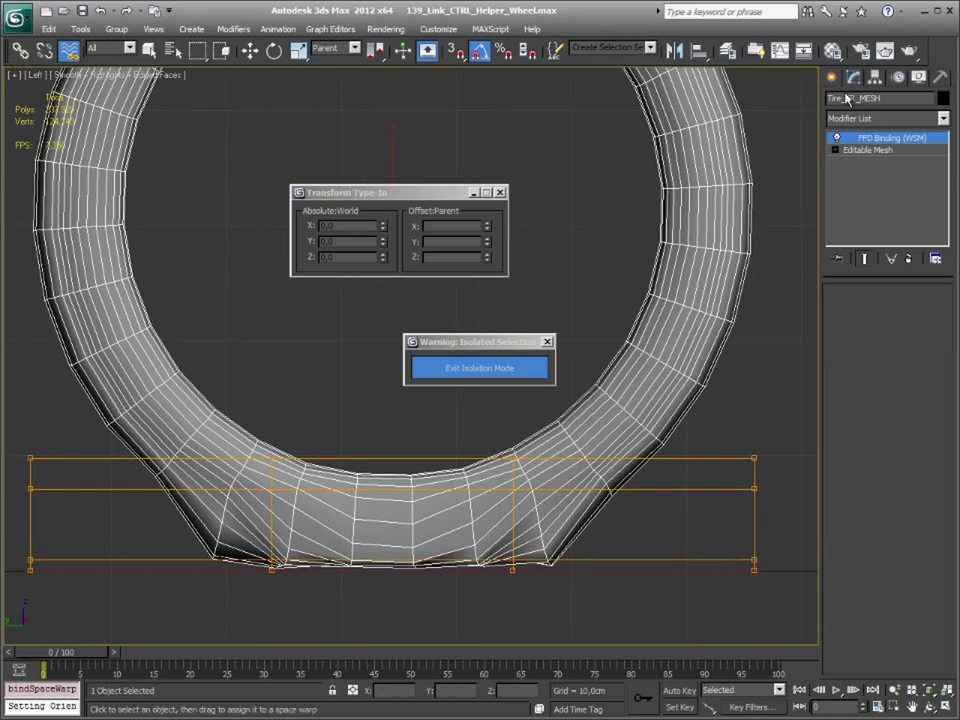
Enter the lattice's Control Points and box-select its bottom row, undoing the accidental tire selection.
drag(776, 396, 750, 497)
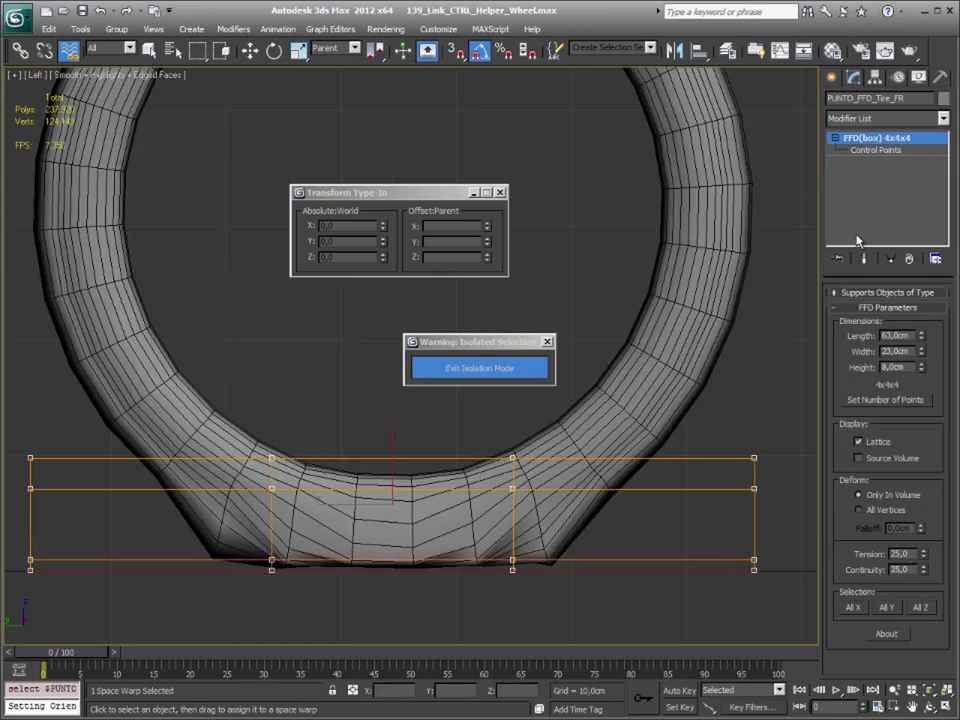
click(868, 151)
drag(772, 546, 24, 566)
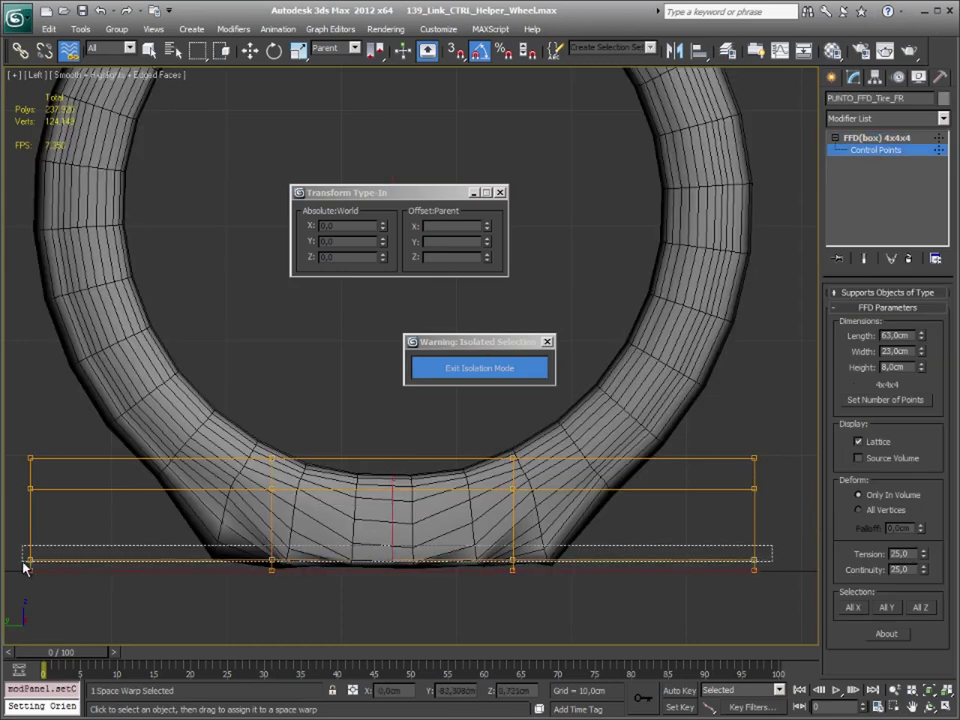
drag(24, 566, 70, 561)
middle_drag(193, 508, 216, 491)
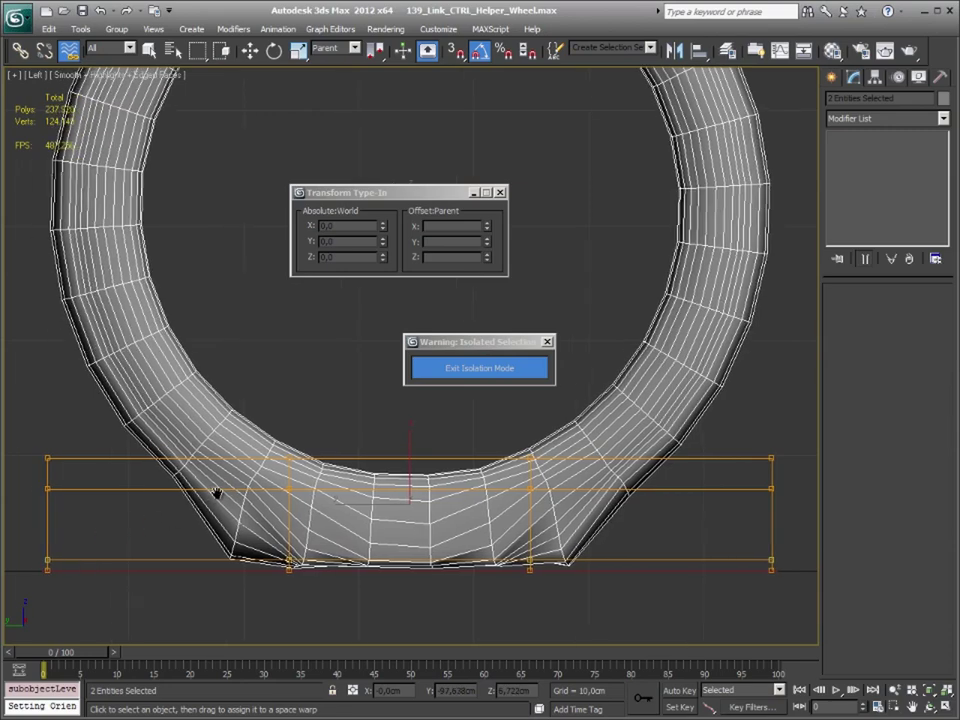
key(ctrl+z)
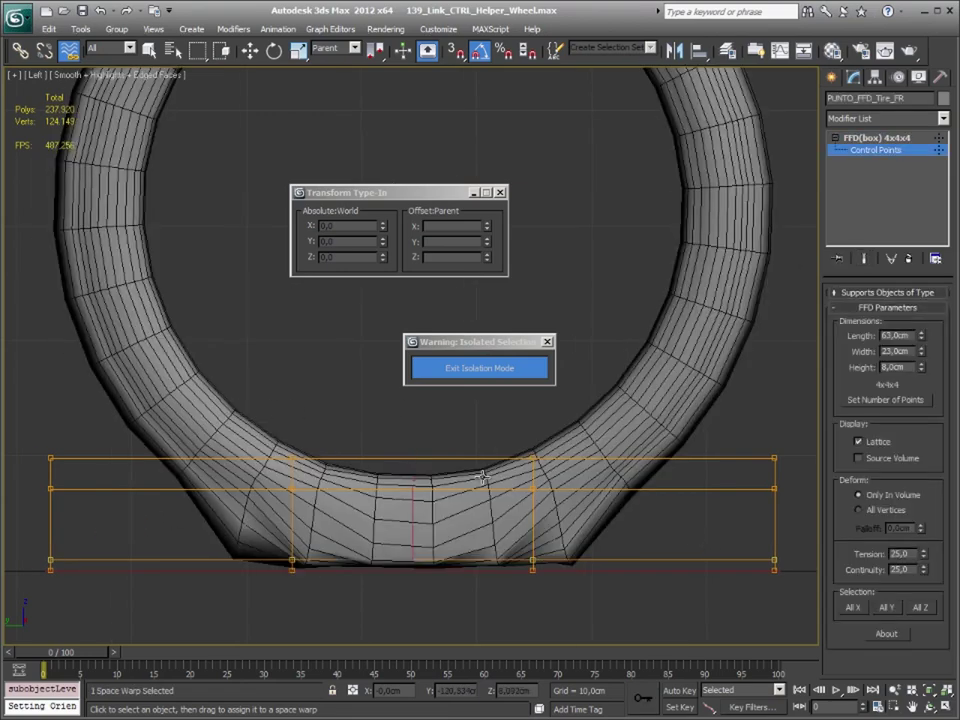
Raise the bottom control-point row to Z 0.952 cm, undoing and redoing to fine-tune.
key(w)
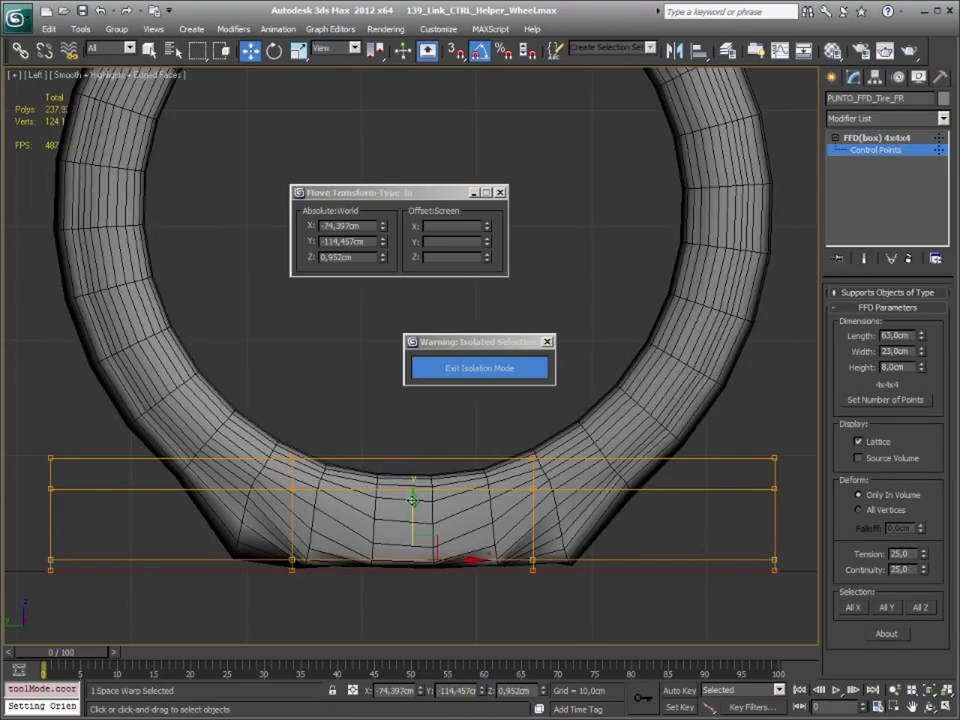
drag(412, 500, 419, 454)
drag(812, 553, 28, 600)
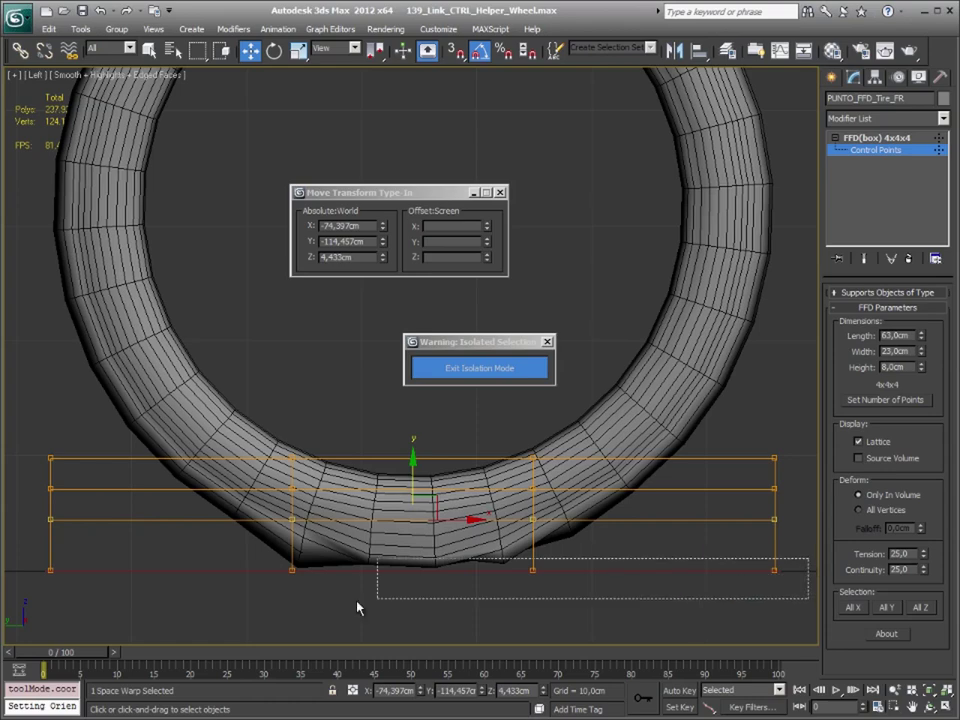
drag(410, 524, 419, 500)
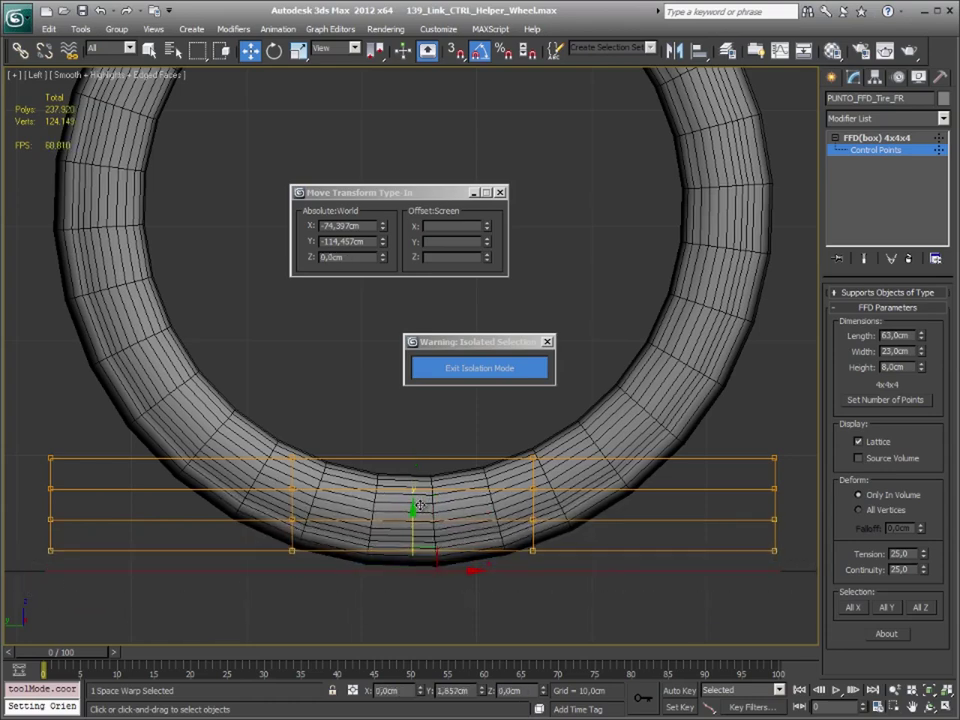
drag(419, 500, 423, 513)
key(ctrl+z)
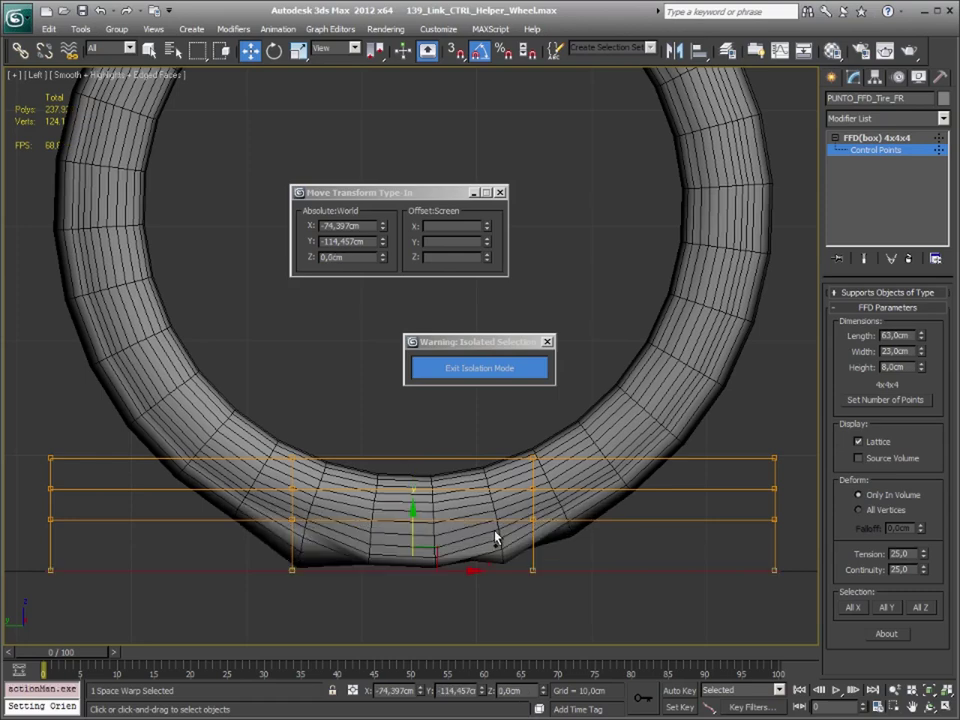
drag(491, 536, 488, 540)
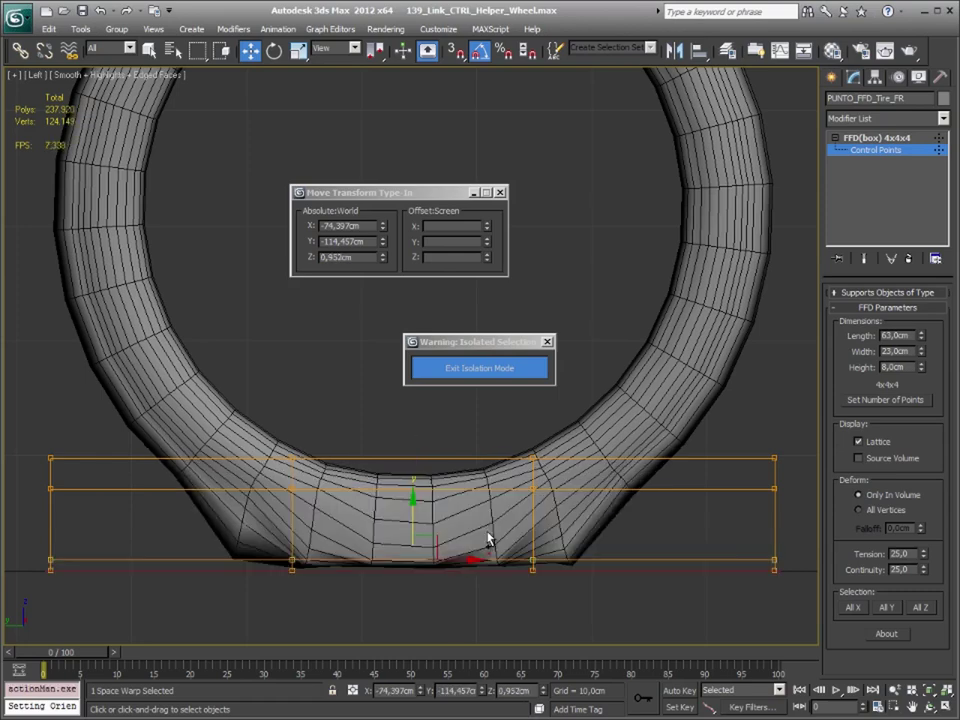
key(ctrl+z)
key(ctrl+z)
key(ctrl+z)
key(ctrl+z)
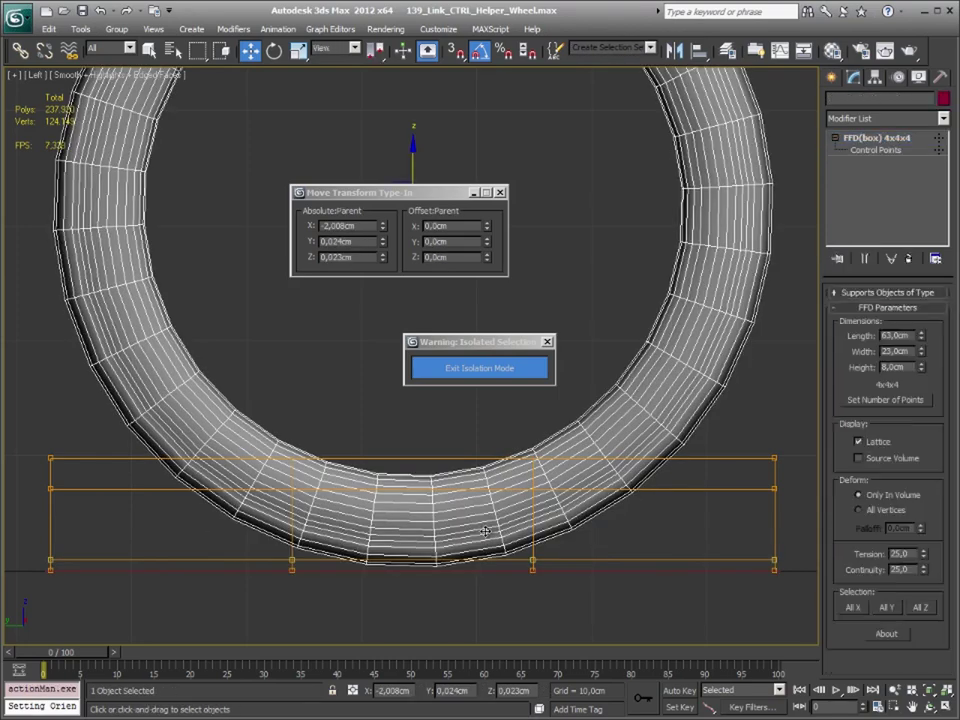
key(ctrl+y)
middle_drag(484, 520, 504, 530)
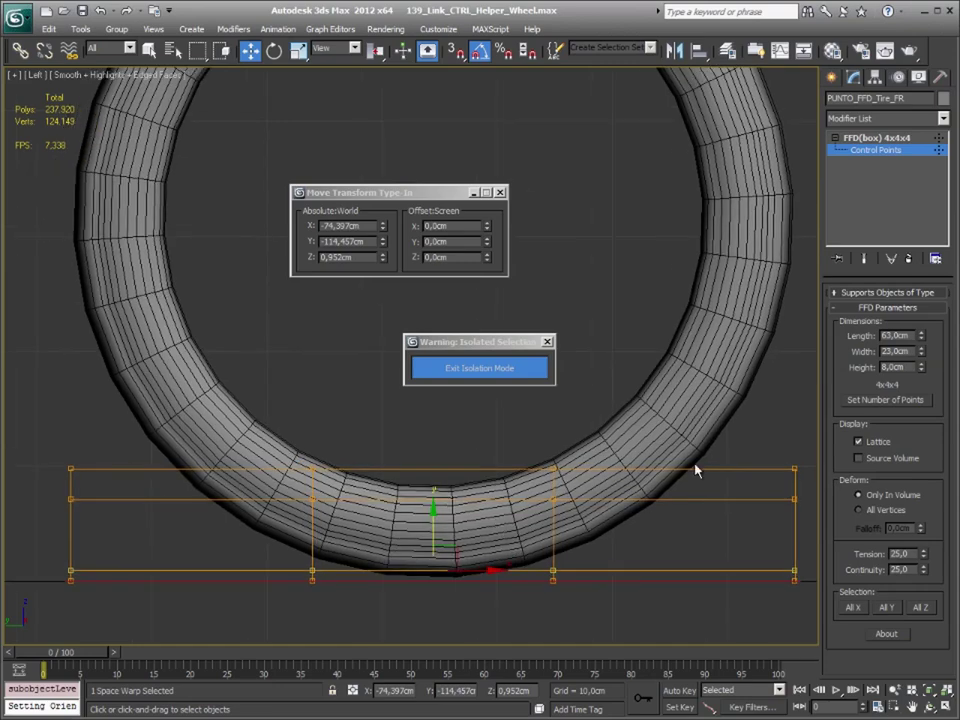
Select only the FFD lattice and lower it along Z to 3.646 cm.
click(862, 138)
middle_drag(674, 490, 670, 505)
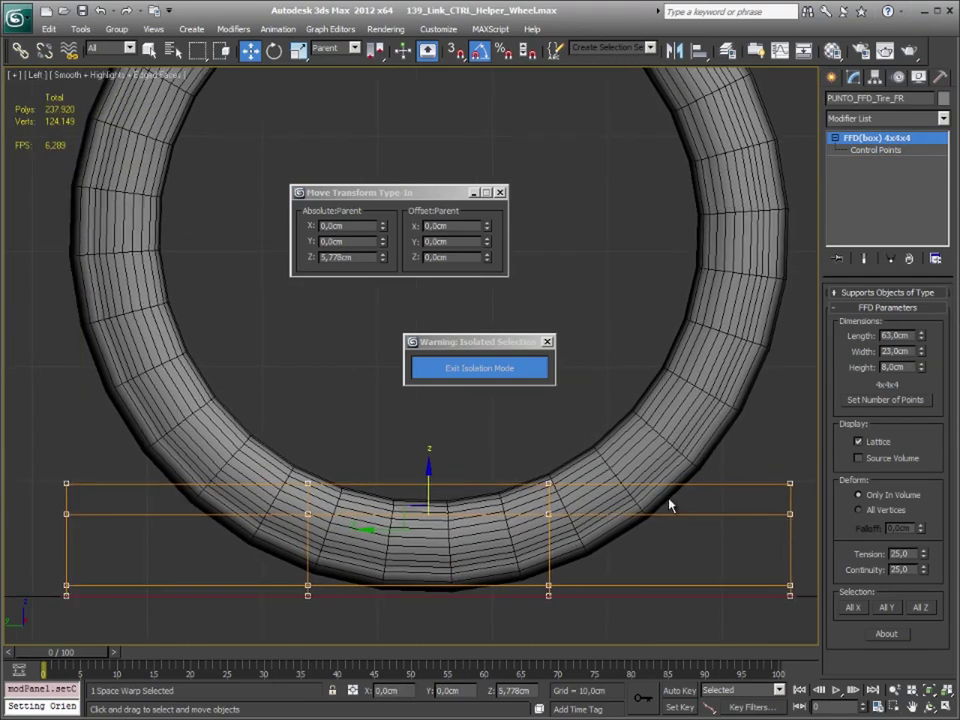
drag(806, 467, 64, 512)
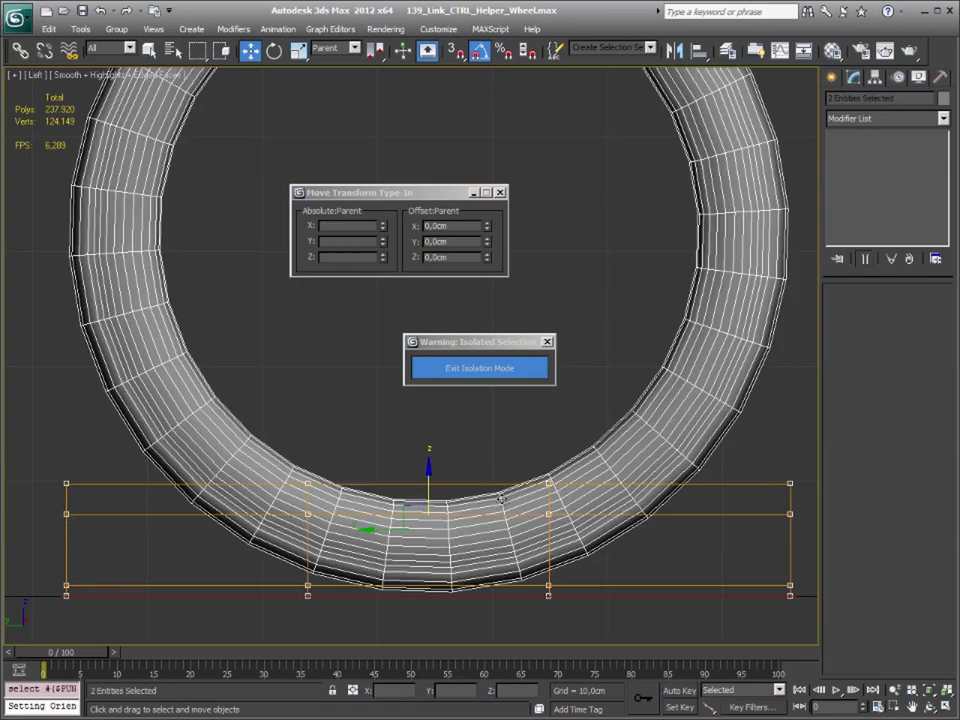
alt+click(436, 498)
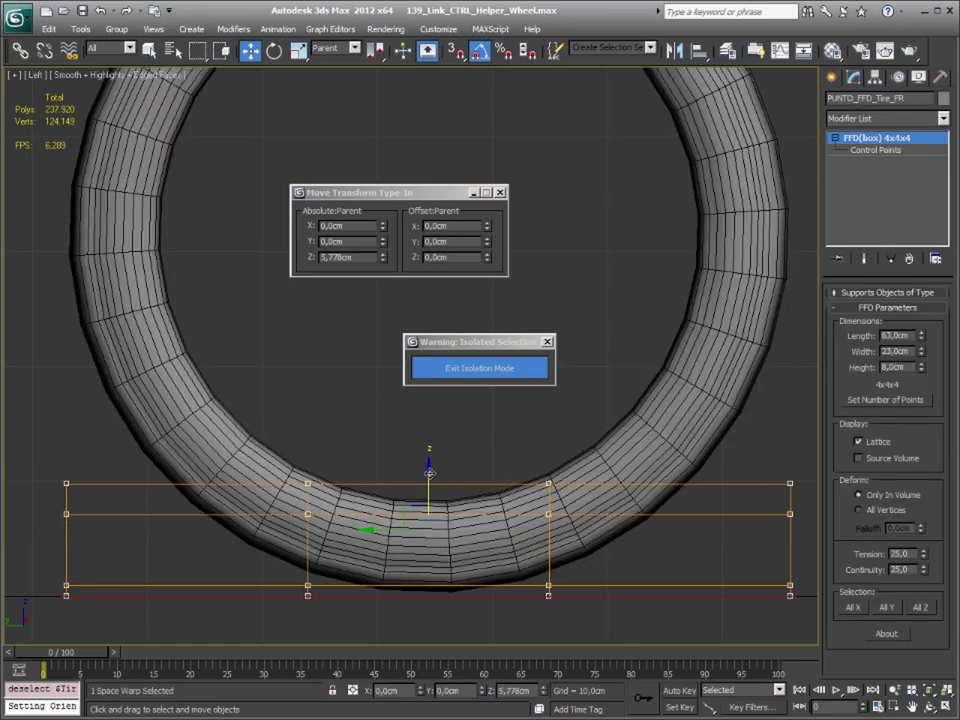
drag(429, 473, 432, 497)
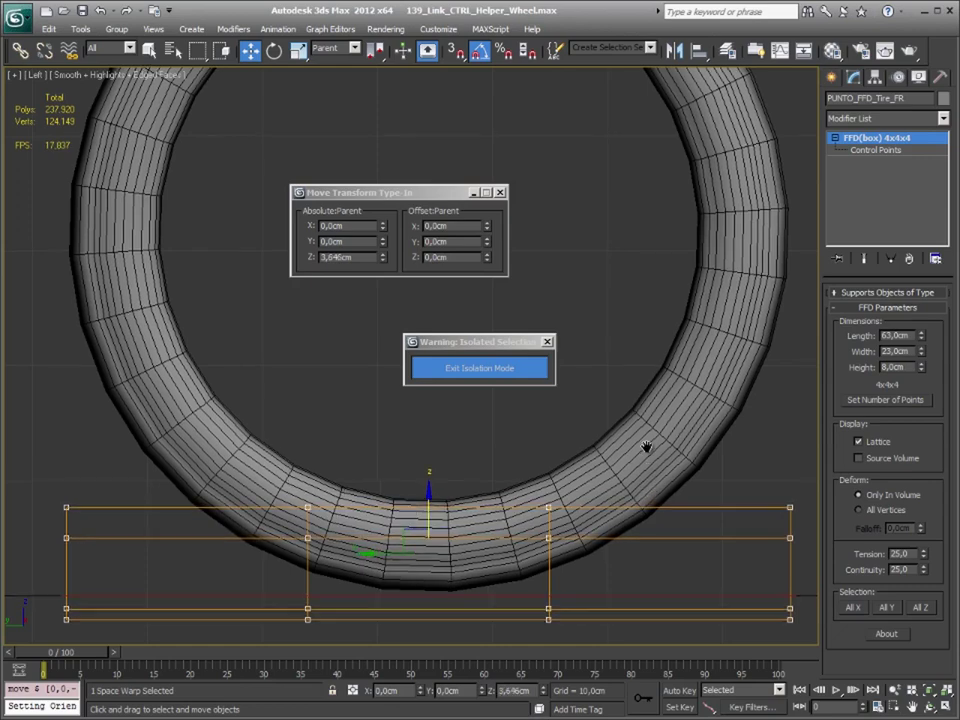
Zoom out, select the bottom row of control points, and raise it to flatten the tire.
middle_drag(647, 447, 655, 420)
scroll(664, 431, down, 2)
scroll(664, 431, down, 2)
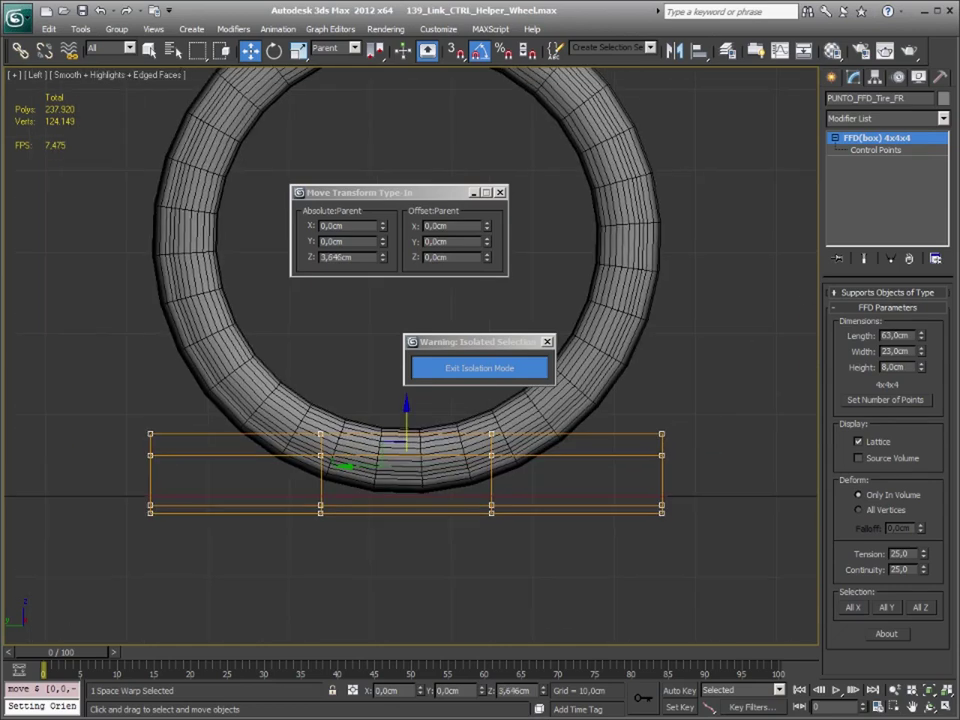
click(910, 150)
drag(683, 511, 102, 552)
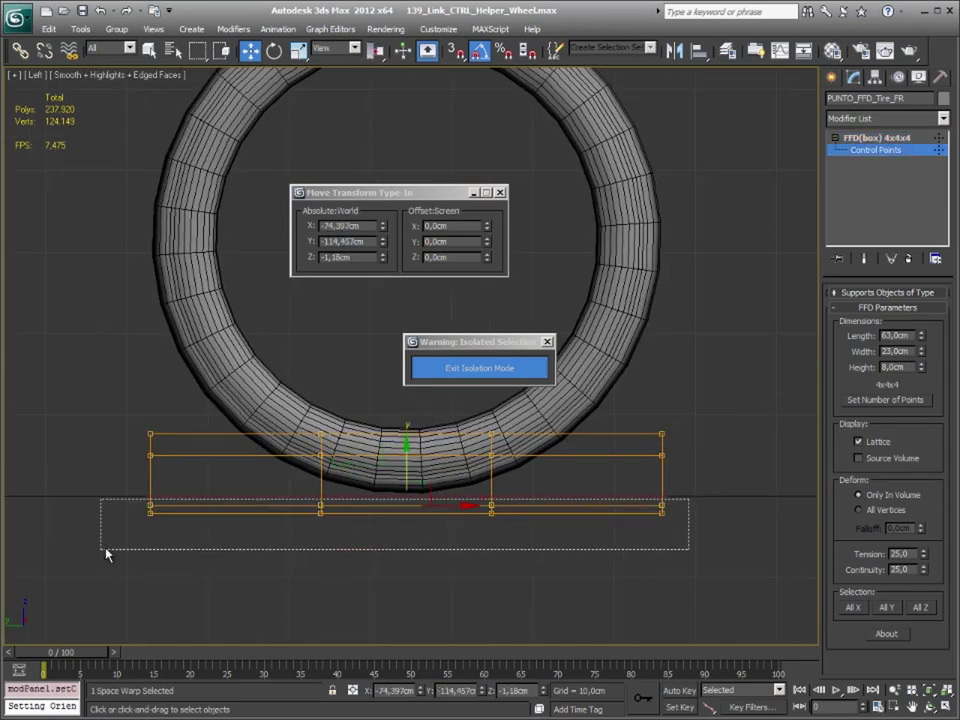
drag(407, 470, 409, 450)
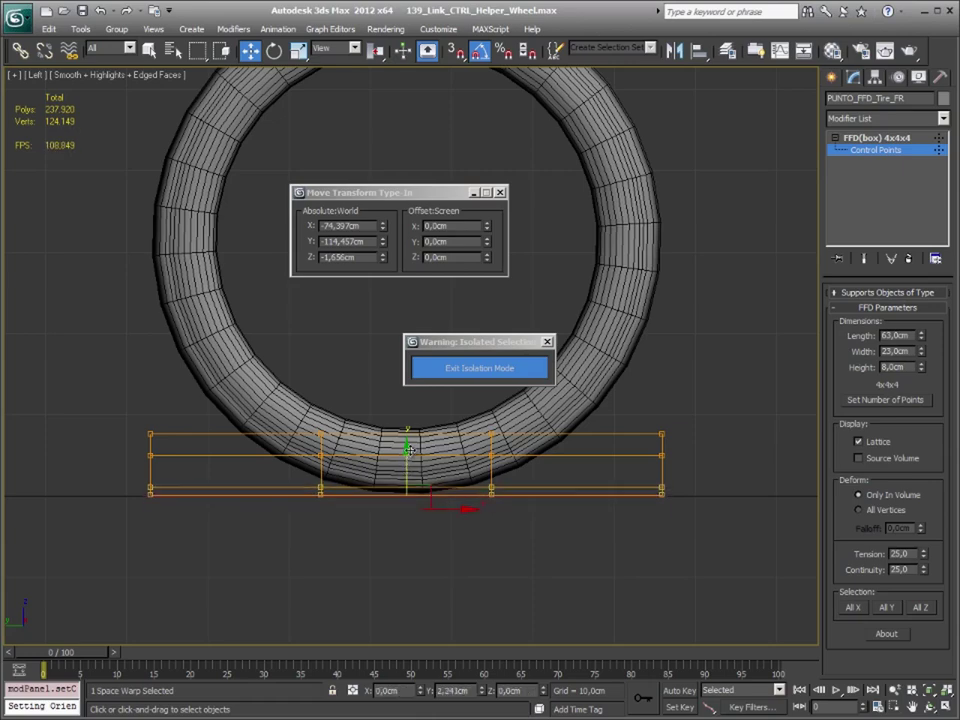
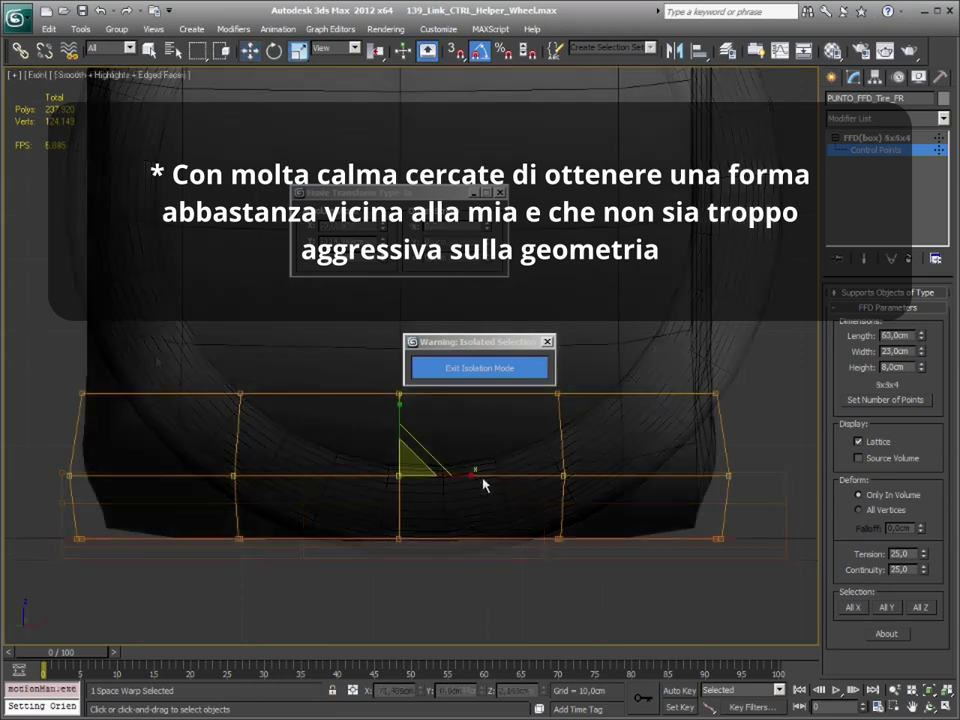
Box-select the lattice's bottom control points and scale them slightly inward along X in the Front view.
drag(483, 485, 467, 474)
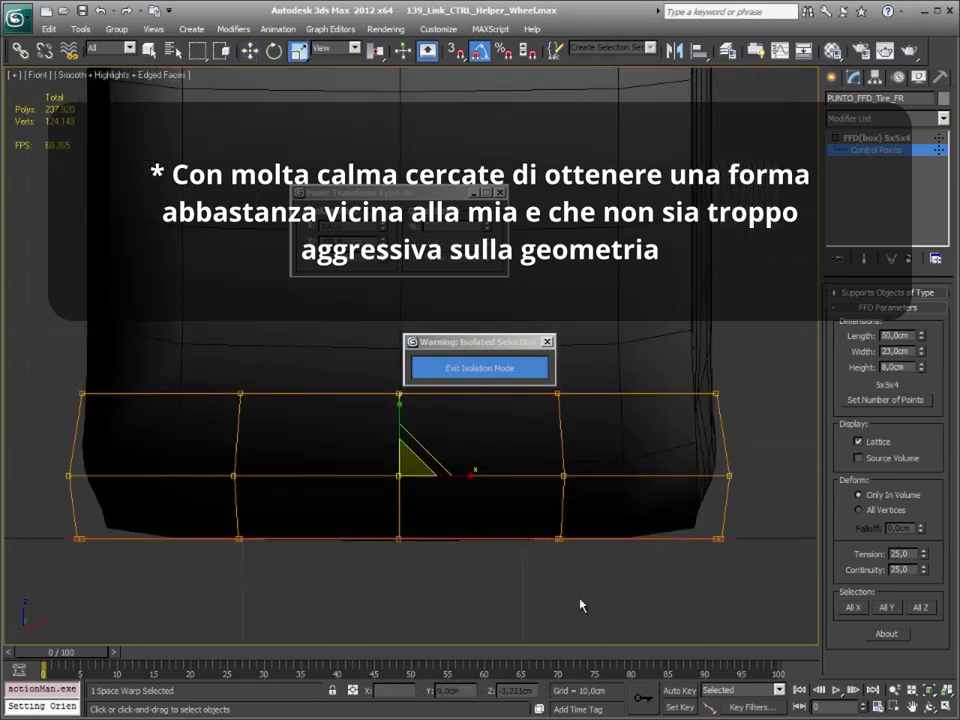
drag(769, 518, 13, 561)
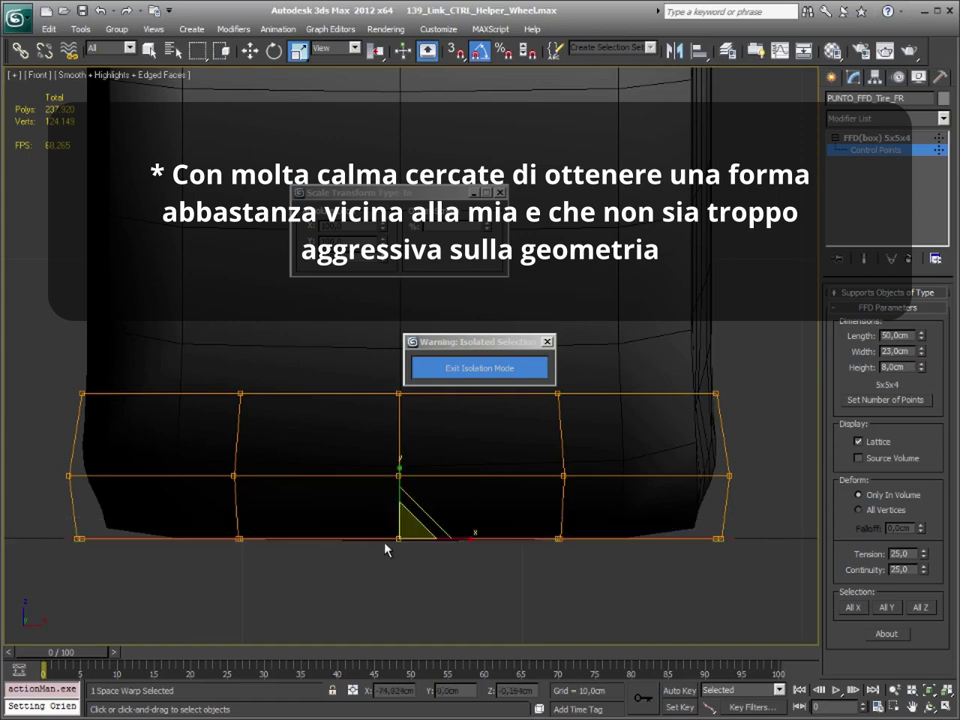
drag(478, 545, 475, 539)
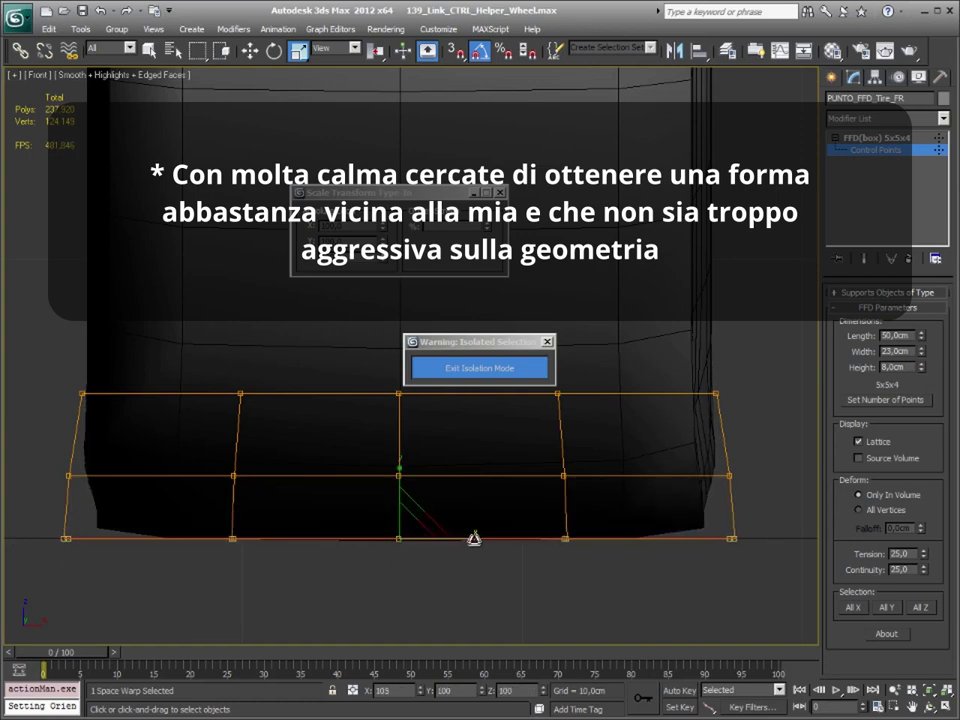
drag(474, 538, 473, 539)
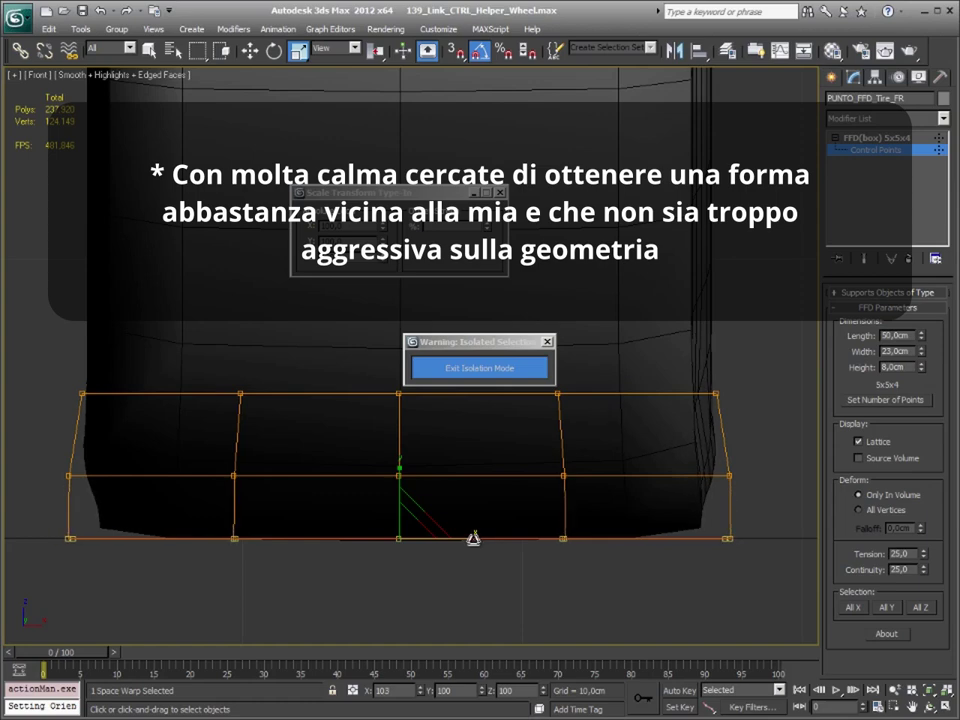
click(448, 578)
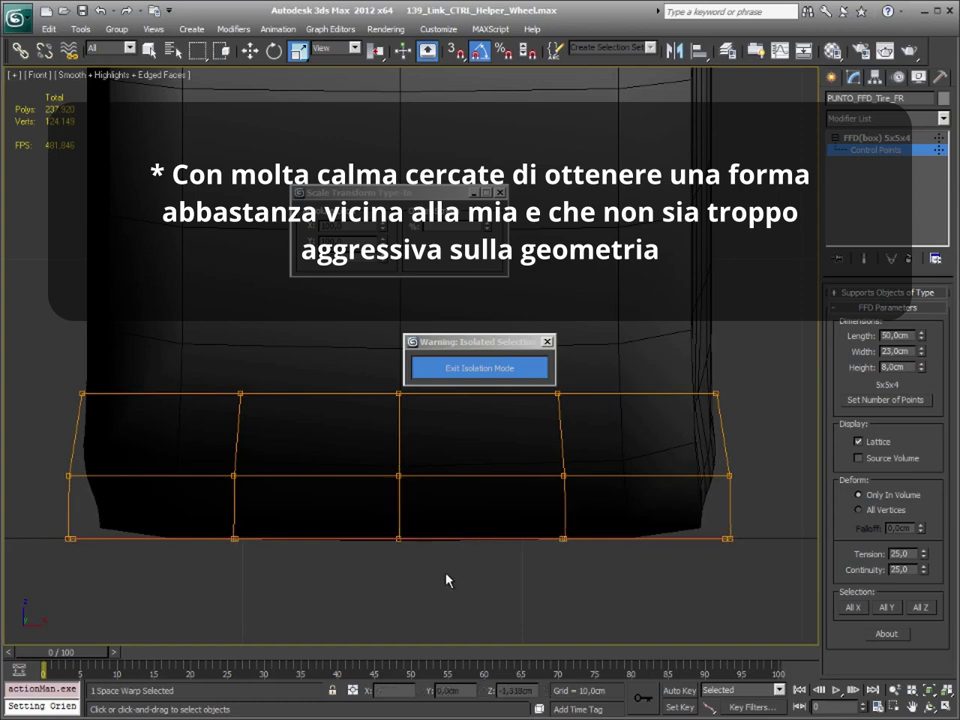
middle_drag(448, 578, 465, 576)
scroll(476, 574, down, 2)
mouse_move(459, 521)
middle_down()
mouse_move(457, 547)
mouse_move(343, 506)
mouse_move(406, 521)
mouse_move(377, 456)
mouse_move(356, 546)
middle_up()
Switch to a perspective view of the front wheel and exit the lattice's control-point level.
key(p)
scroll(406, 521, down, 2)
scroll(414, 508, down, 2)
scroll(407, 563, down, 2)
scroll(395, 540, down, 2)
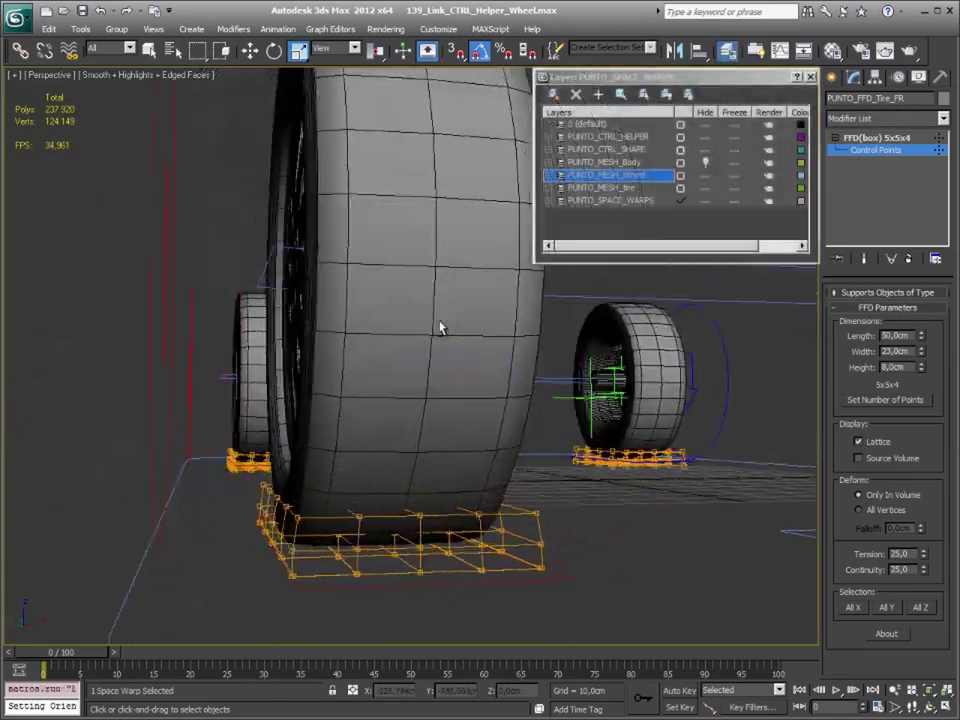
mouse_move(424, 325)
alt+middle_down()
mouse_move(531, 328)
mouse_move(580, 420)
alt+middle_up()
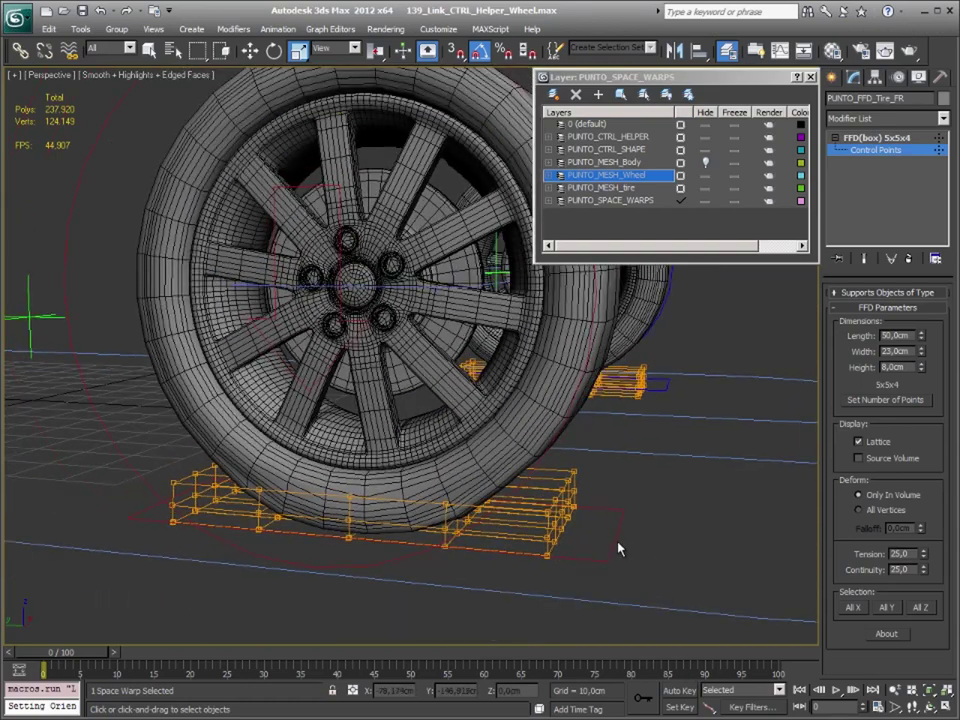
click(880, 138)
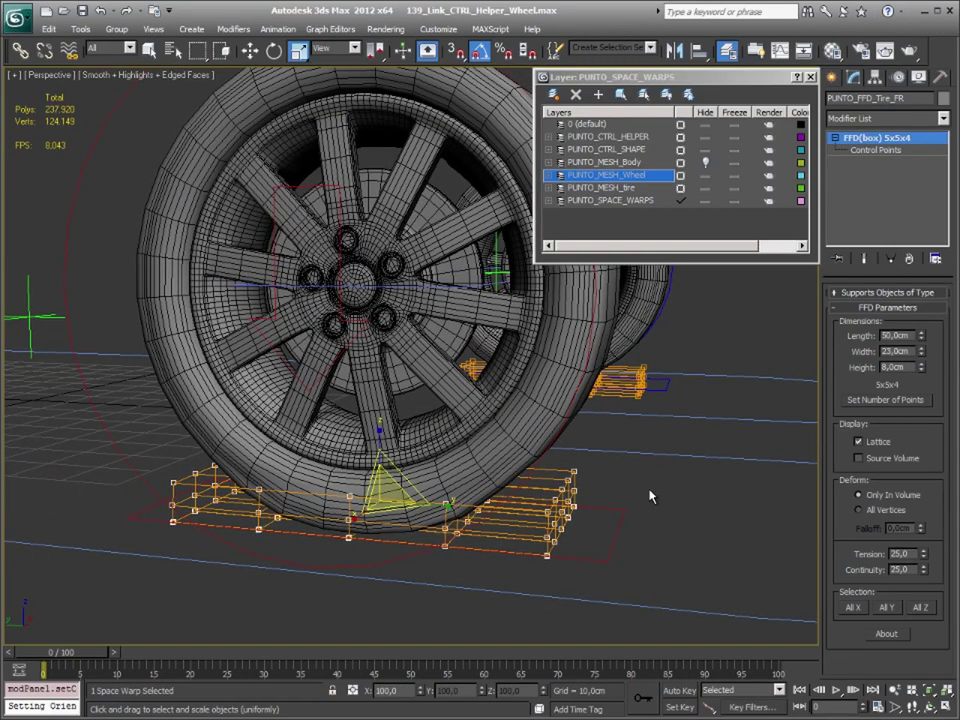
Move the rectangle control shape under the tire up and down to test the wheel.
click(616, 527)
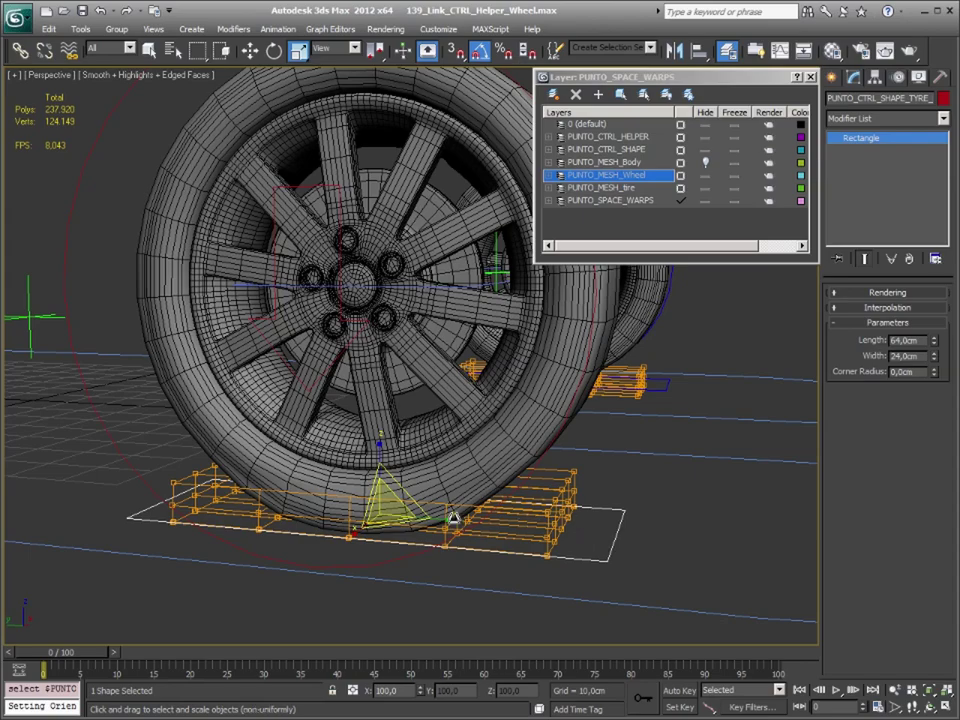
key(w)
drag(380, 462, 405, 495)
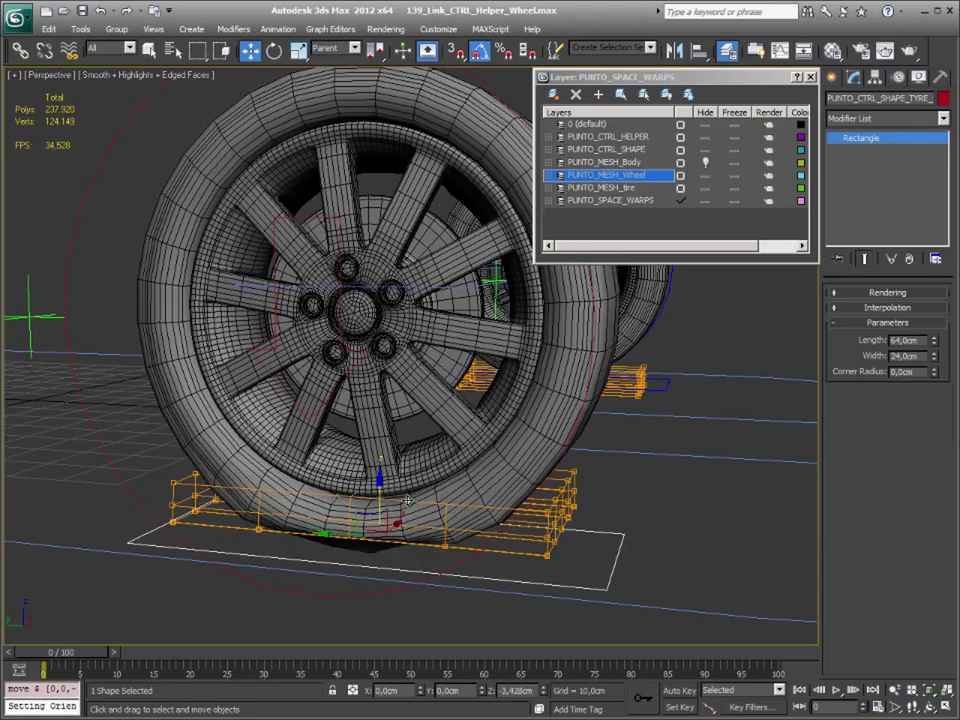
mouse_move(405, 495)
mouse_down()
mouse_move(416, 515)
mouse_move(351, 349)
mouse_up()
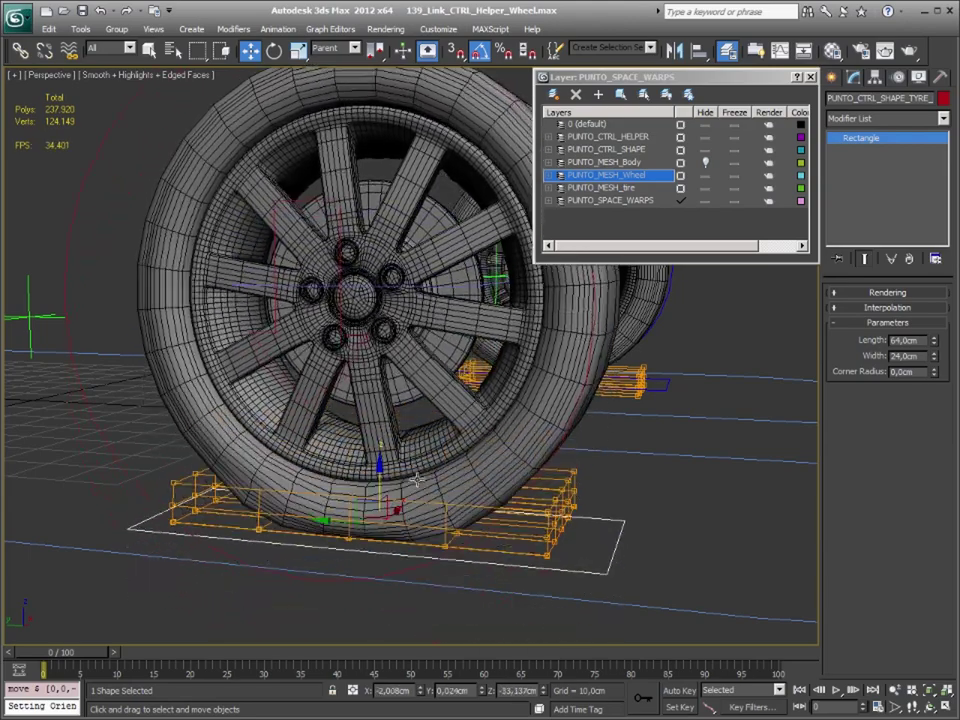
Lower and raise the suspension control spline to check the wheel follows it.
click(352, 319)
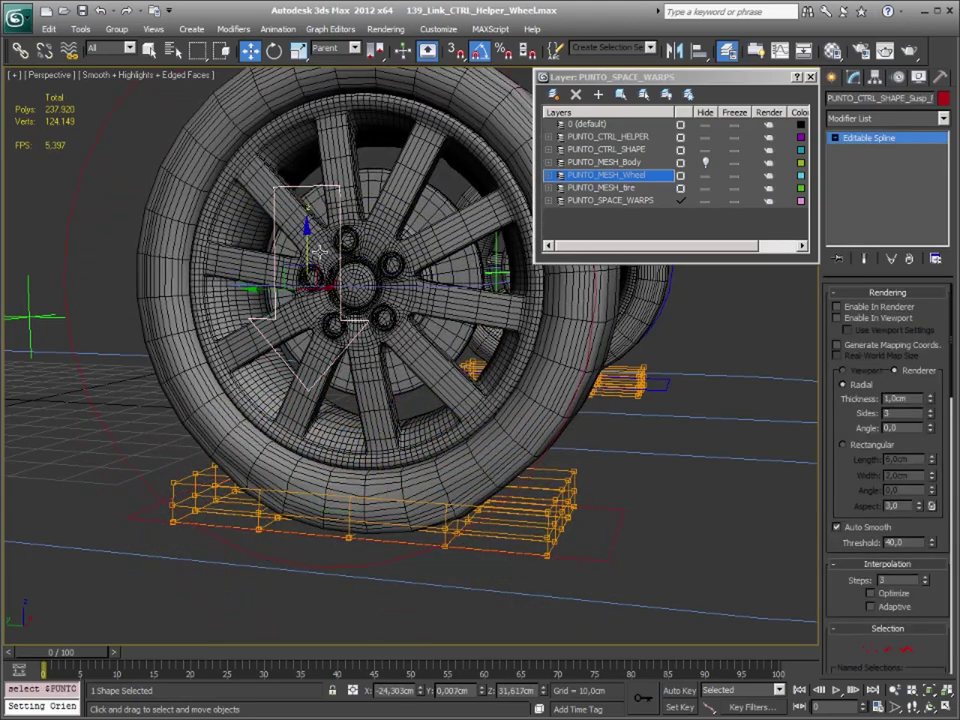
mouse_move(310, 249)
mouse_down()
mouse_move(312, 294)
mouse_move(324, 301)
mouse_up()
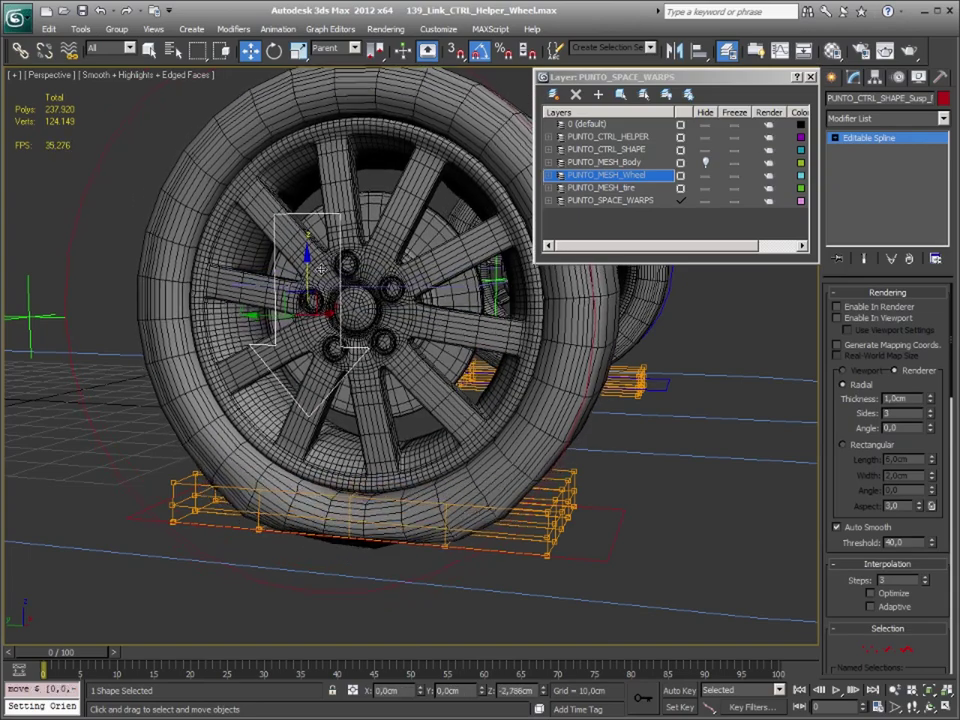
mouse_move(438, 487)
alt+middle_down()
mouse_move(407, 456)
mouse_move(433, 471)
mouse_move(467, 467)
mouse_move(414, 388)
alt+middle_up()
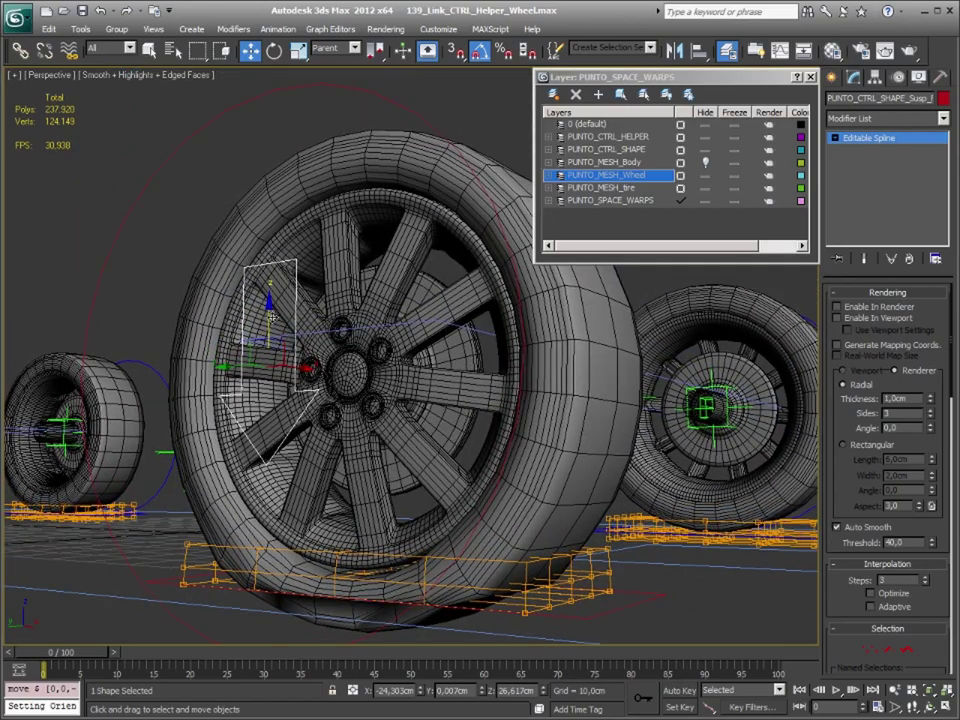
drag(276, 316, 287, 322)
alt+middle_drag(388, 515, 394, 521)
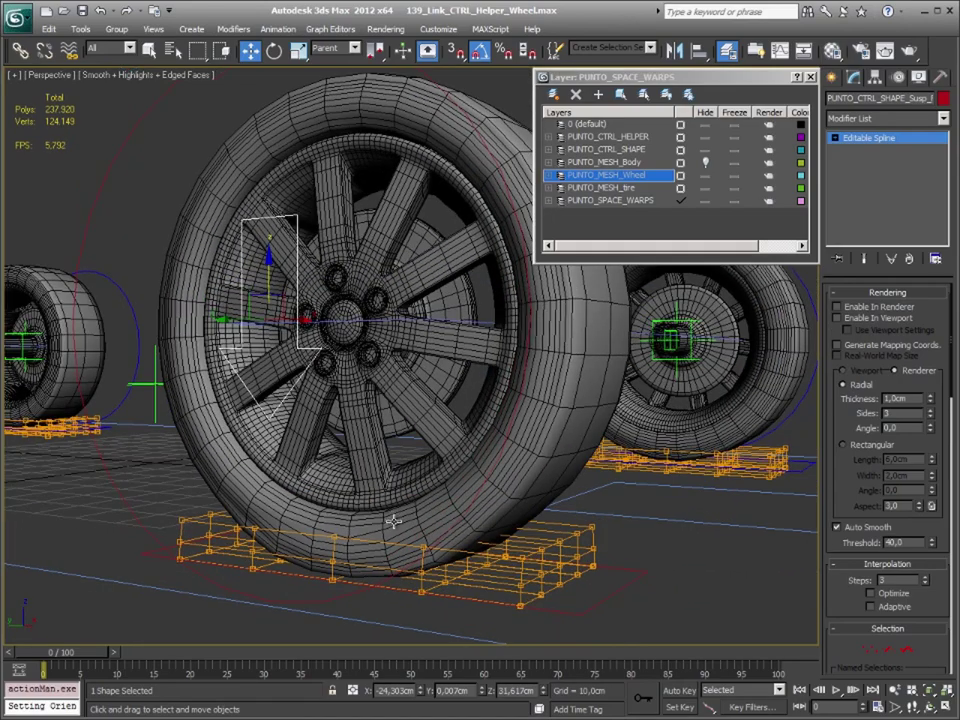
drag(269, 270, 284, 335)
Test-move the tire shape and the suspension spline again, undoing each move.
click(160, 555)
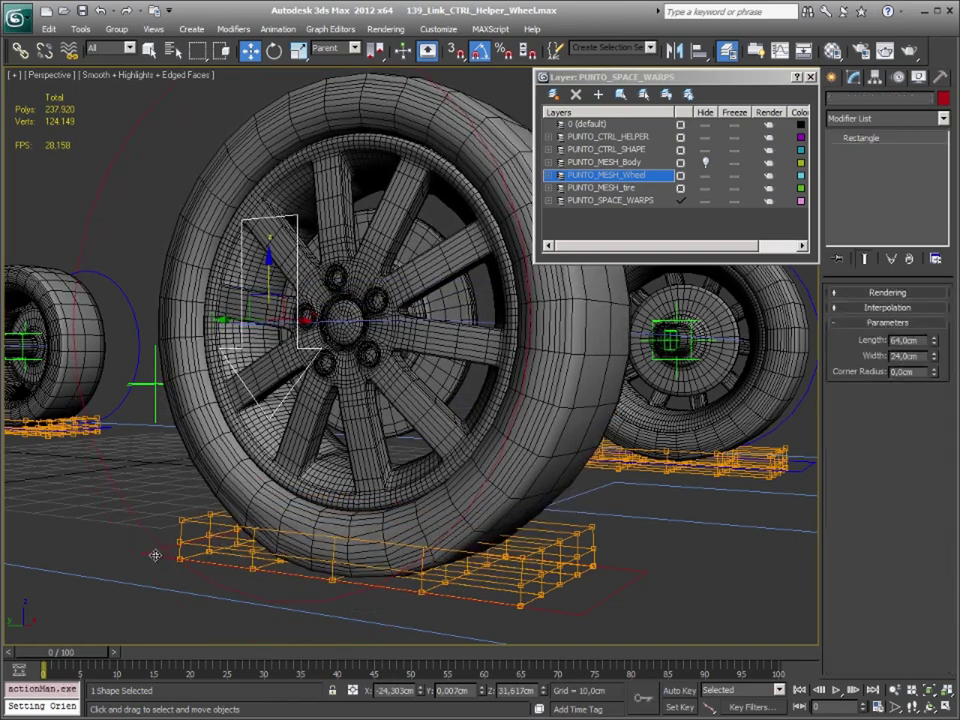
mouse_move(383, 518)
mouse_down()
mouse_move(382, 505)
mouse_move(390, 578)
mouse_move(394, 538)
mouse_up()
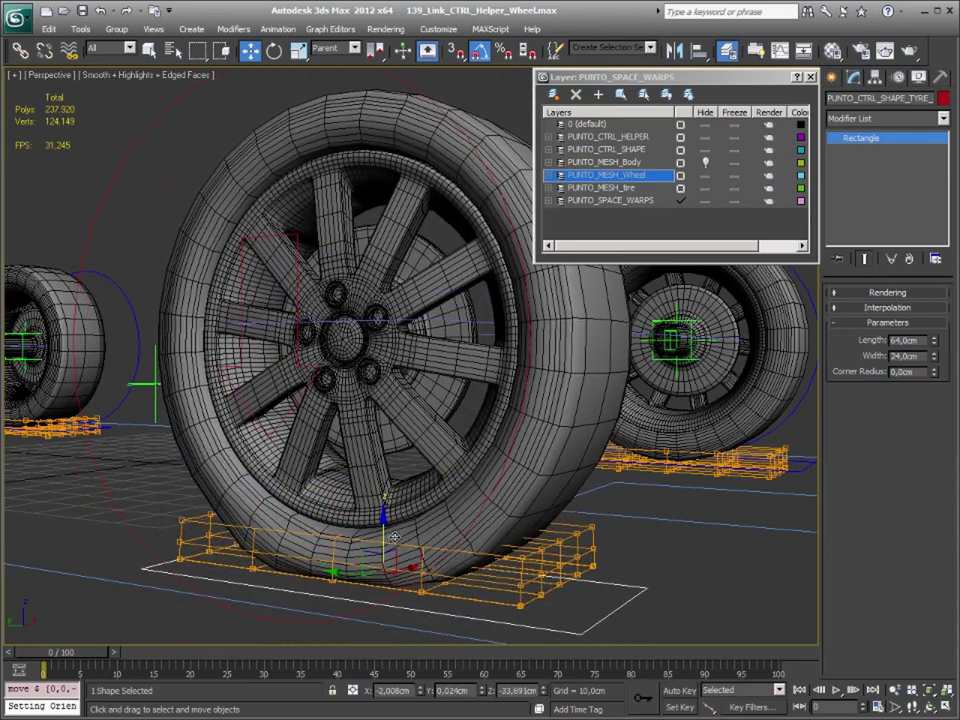
key(ctrl+z)
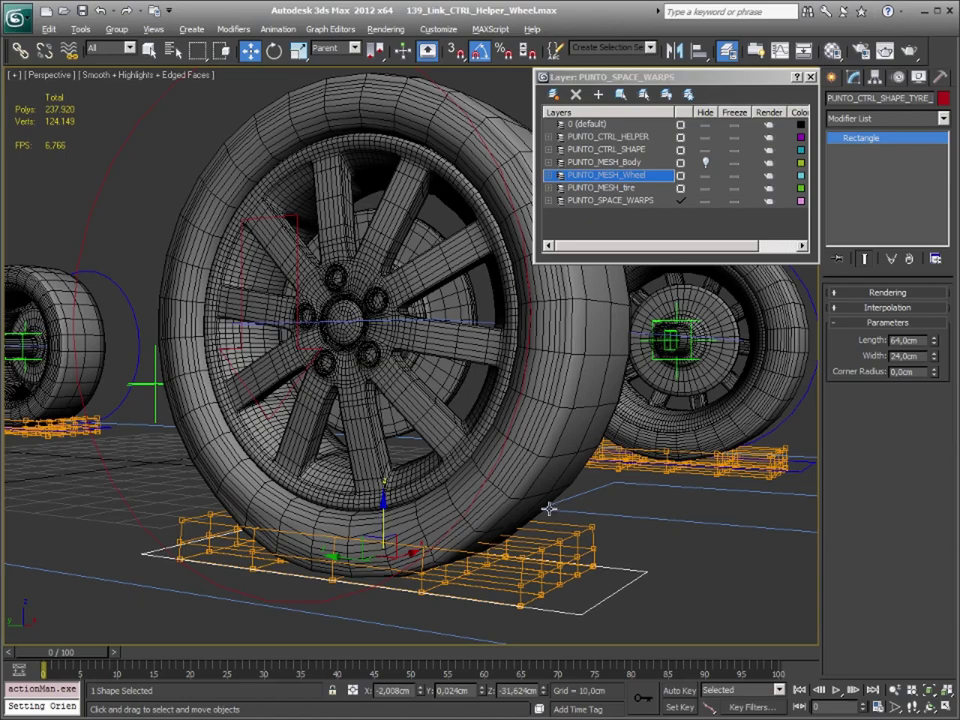
mouse_move(549, 509)
alt+middle_down()
mouse_move(456, 525)
mouse_move(328, 271)
mouse_move(270, 257)
mouse_move(282, 302)
alt+middle_up()
click(297, 261)
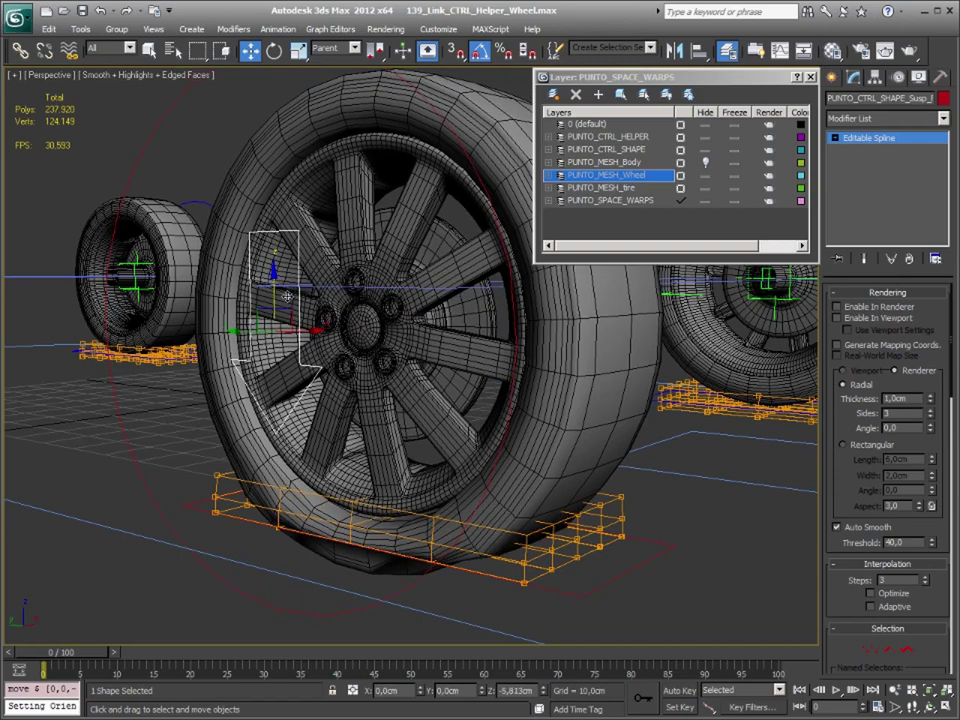
drag(287, 296, 292, 316)
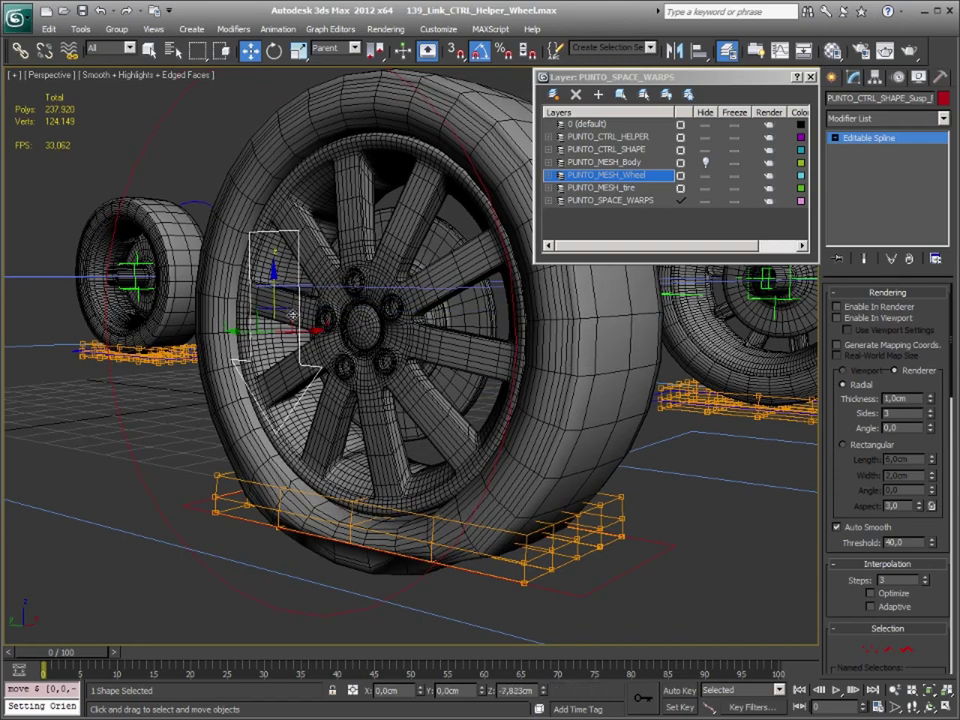
key(ctrl+z)
Toggle angle snap and select the FFD lattice under the front wheel.
alt+middle_drag(527, 573, 391, 565)
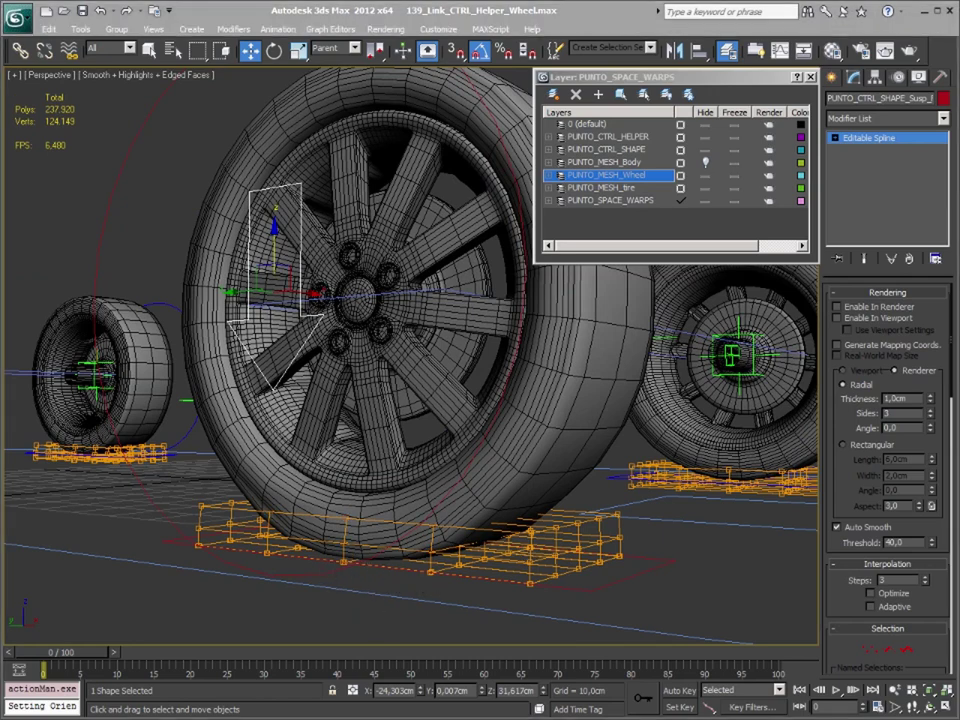
key(a)
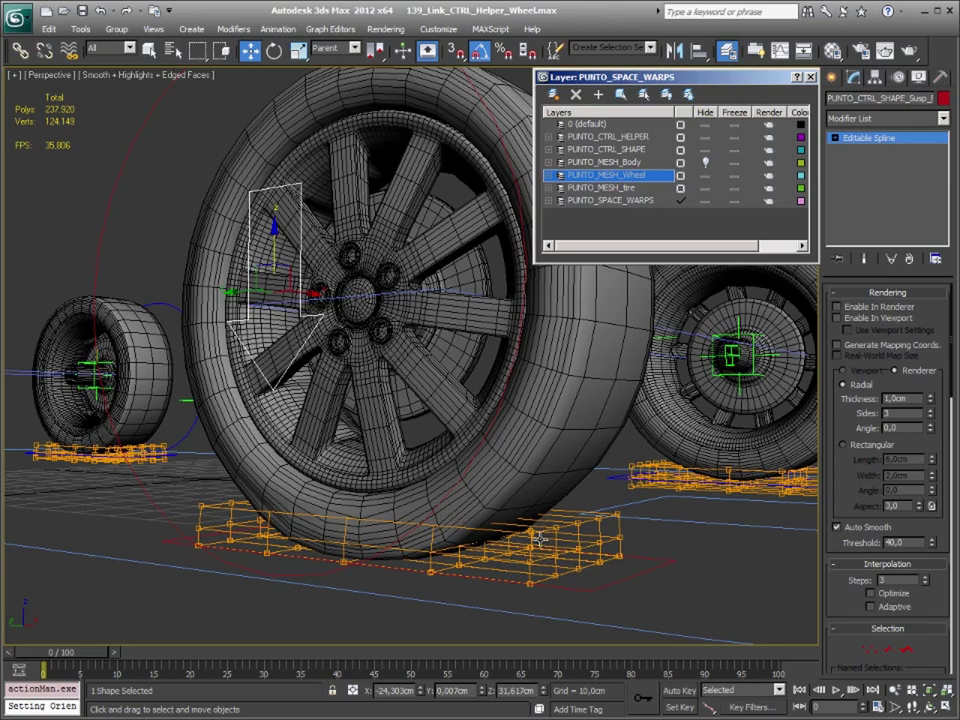
click(538, 537)
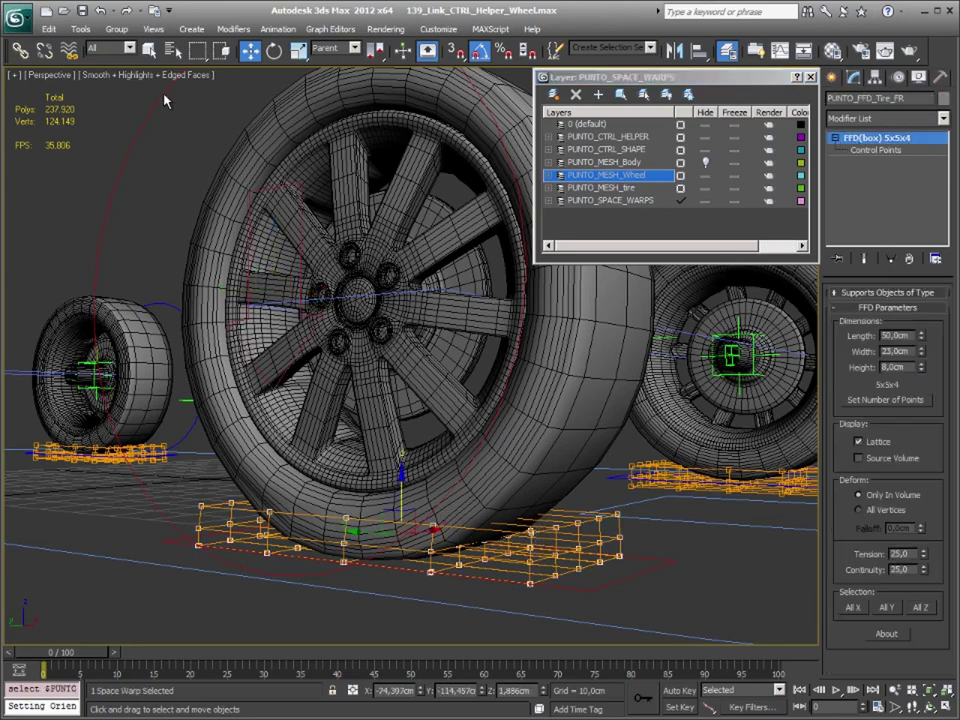
Delete the FFD Binding modifier from the front tire mesh.
click(266, 150)
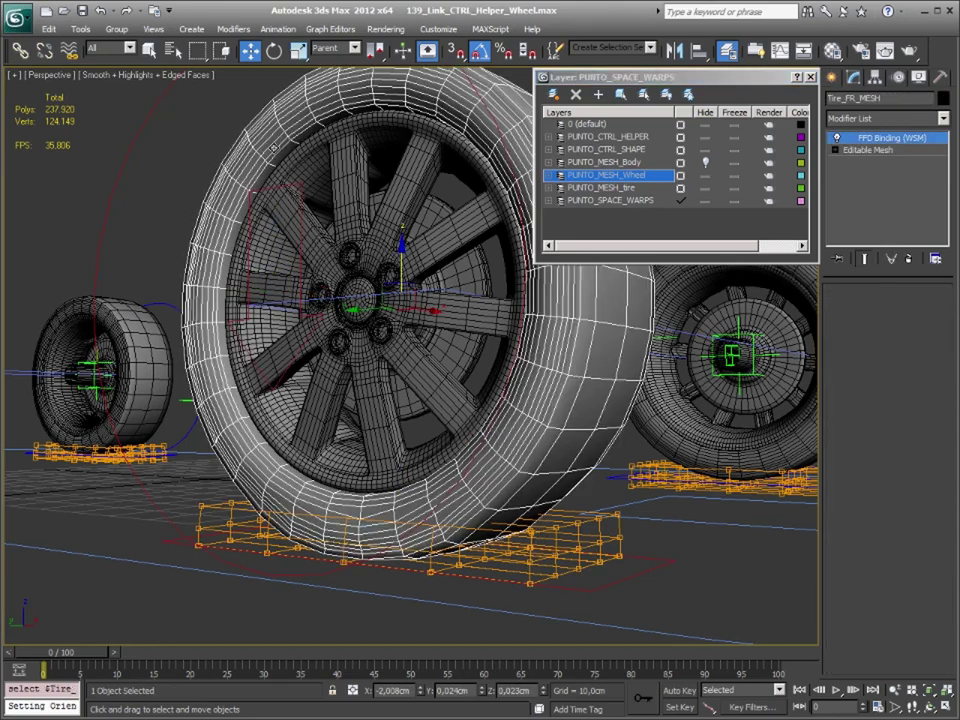
right_click(835, 141)
click(690, 210)
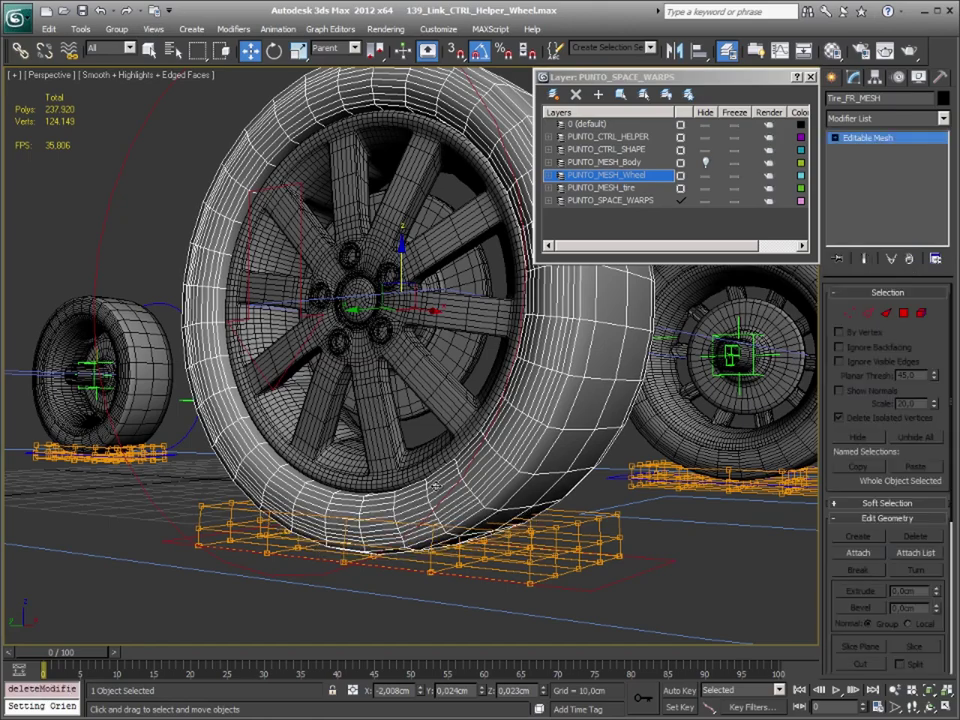
Delete the front tire's FFD lattice and the neighbouring wheel's lattice.
click(521, 541)
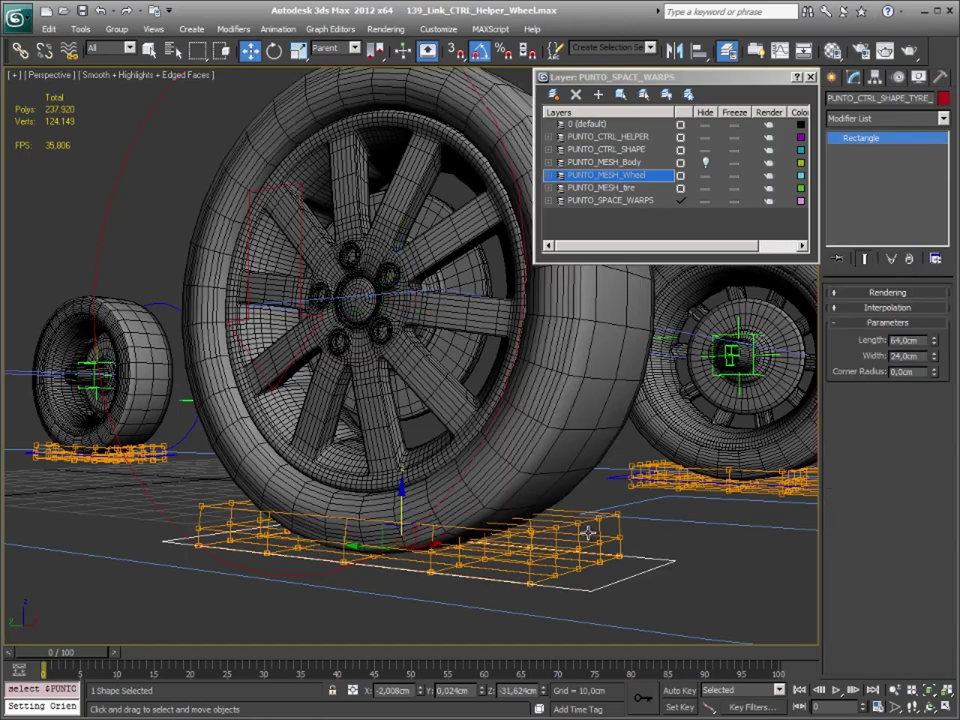
click(589, 533)
mouse_move(589, 533)
alt+middle_down()
mouse_move(458, 540)
mouse_move(629, 484)
alt+middle_up()
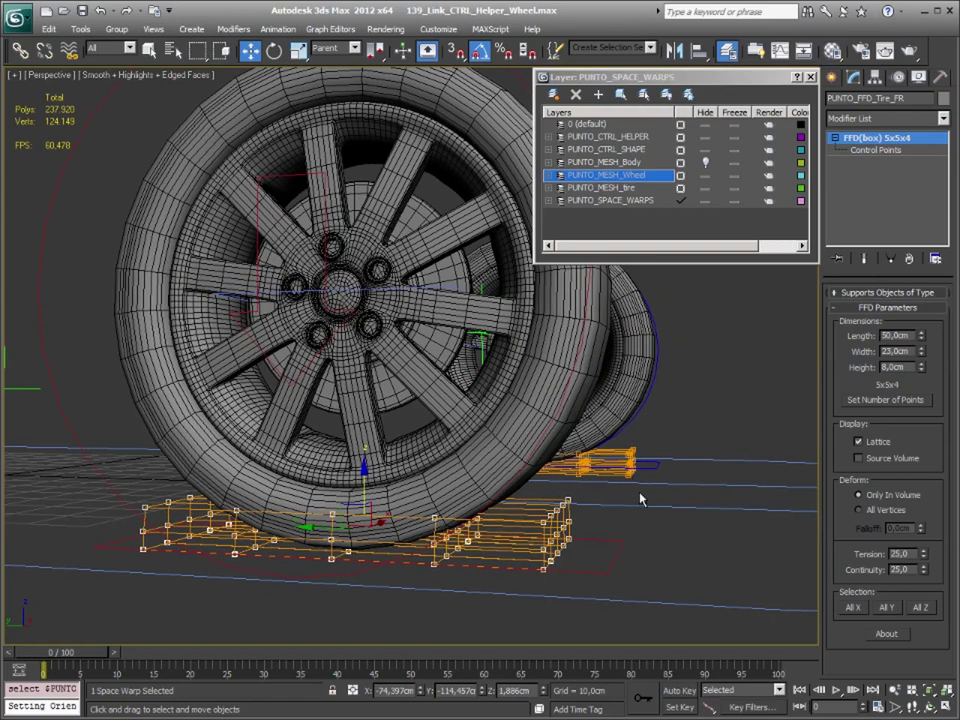
key(Delete)
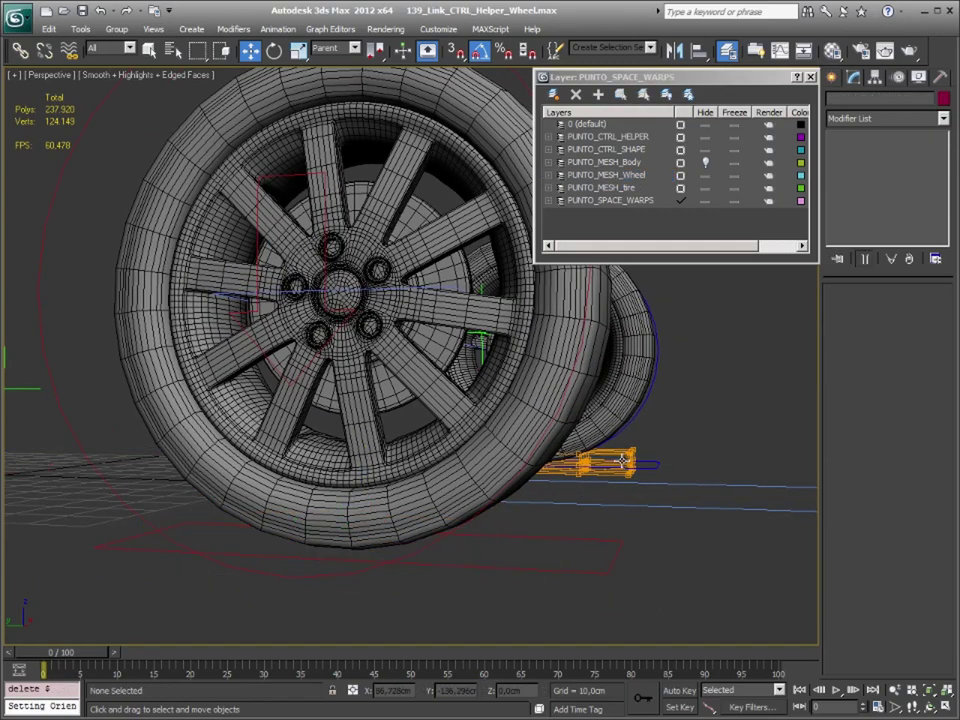
click(625, 459)
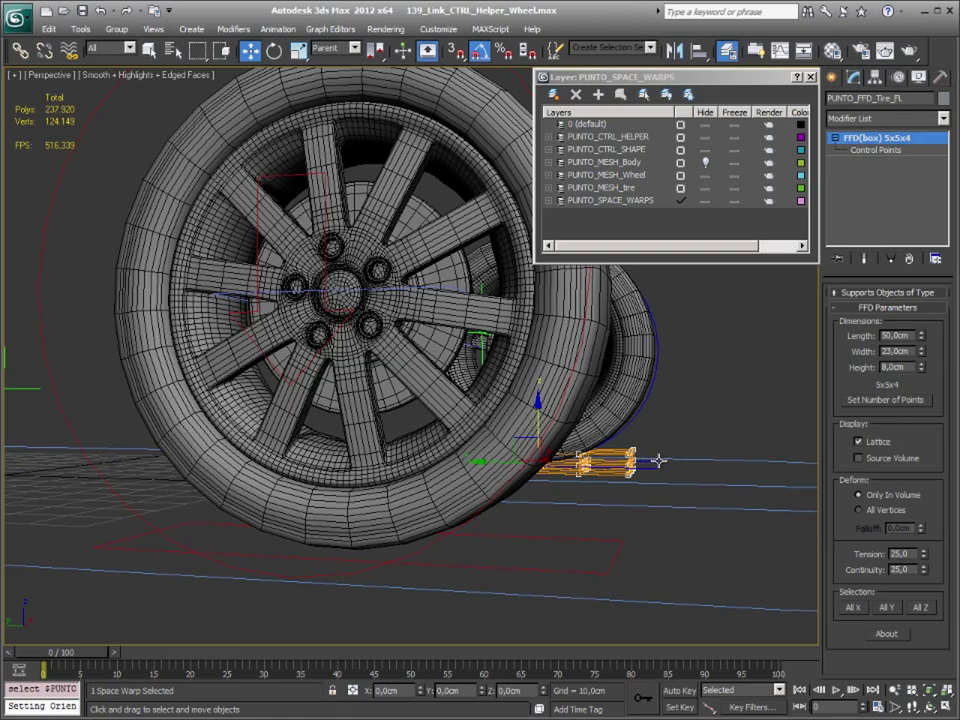
key(Delete)
Delete the remaining old FFD lattices under the left and other wheels.
middle_drag(150, 467, 407, 465)
scroll(133, 467, up, 2)
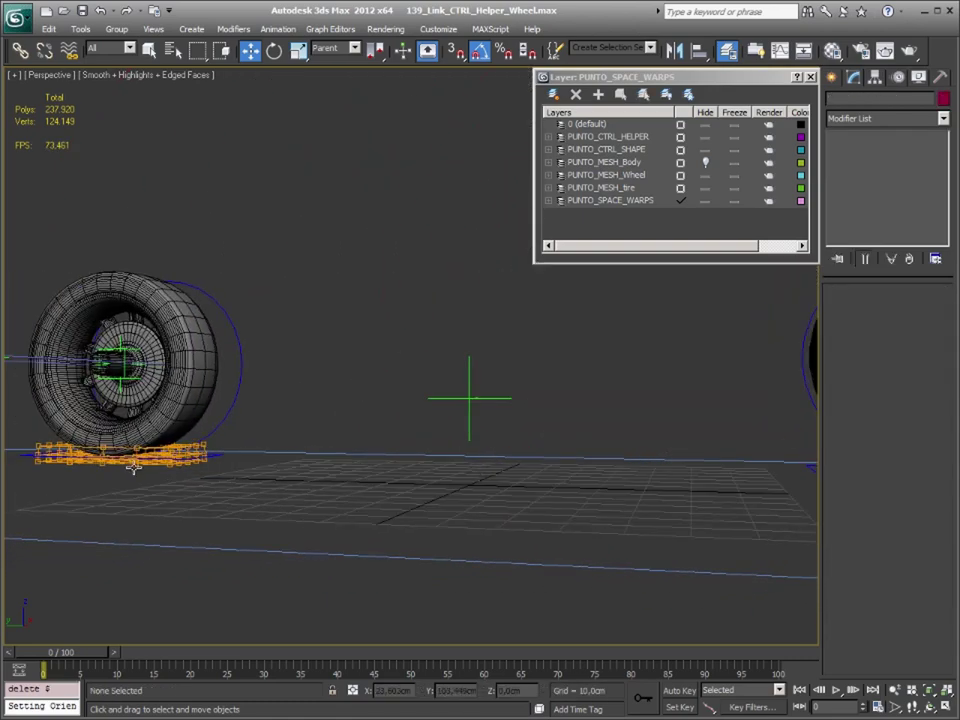
click(110, 340)
alt+middle_drag(110, 340, 137, 335)
click(181, 444)
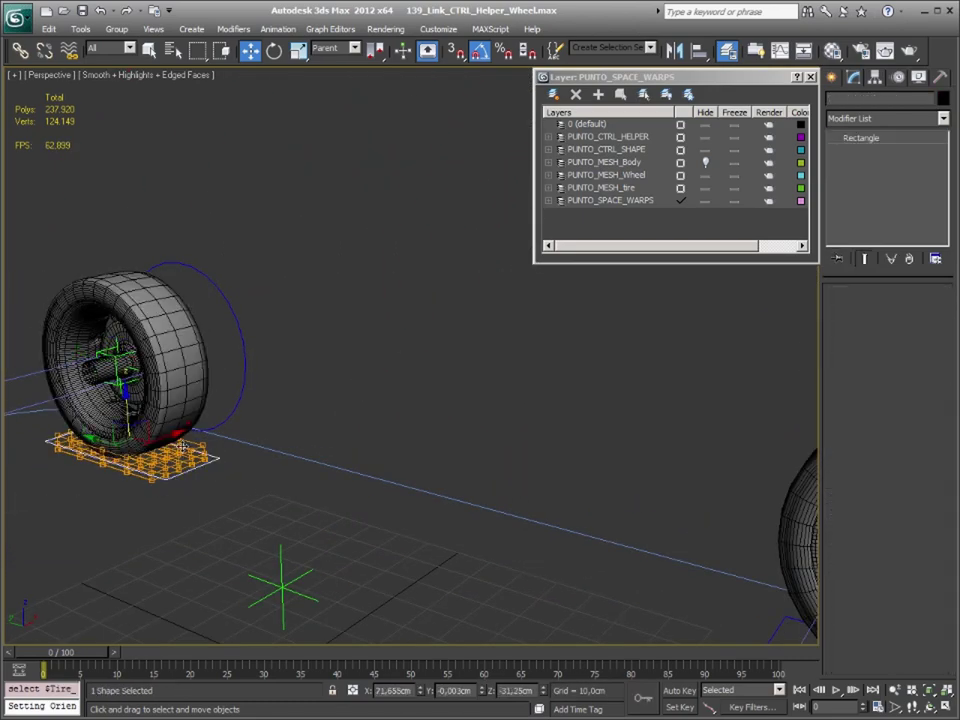
click(160, 460)
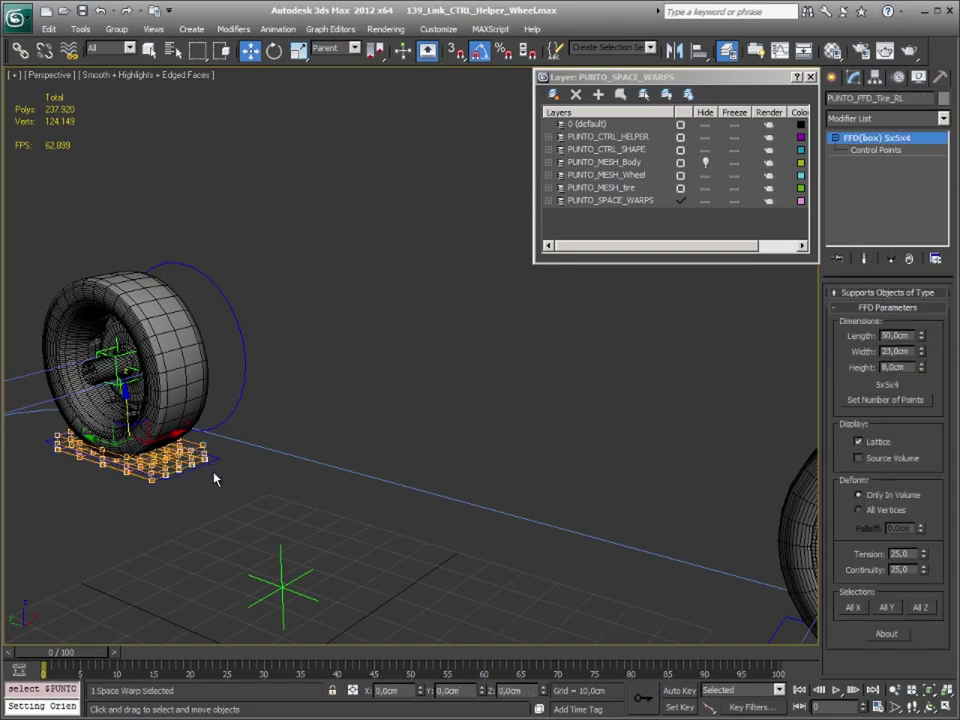
key(Delete)
mouse_move(206, 508)
alt+middle_down()
mouse_move(126, 508)
mouse_move(258, 493)
mouse_move(347, 463)
mouse_move(317, 446)
mouse_move(449, 438)
mouse_move(298, 450)
mouse_move(394, 411)
alt+middle_up()
scroll(126, 508, down, 2)
click(258, 492)
key(Delete)
Lower the suspension control spline to test the front wheel.
scroll(298, 450, up, 4)
scroll(394, 411, down, 2)
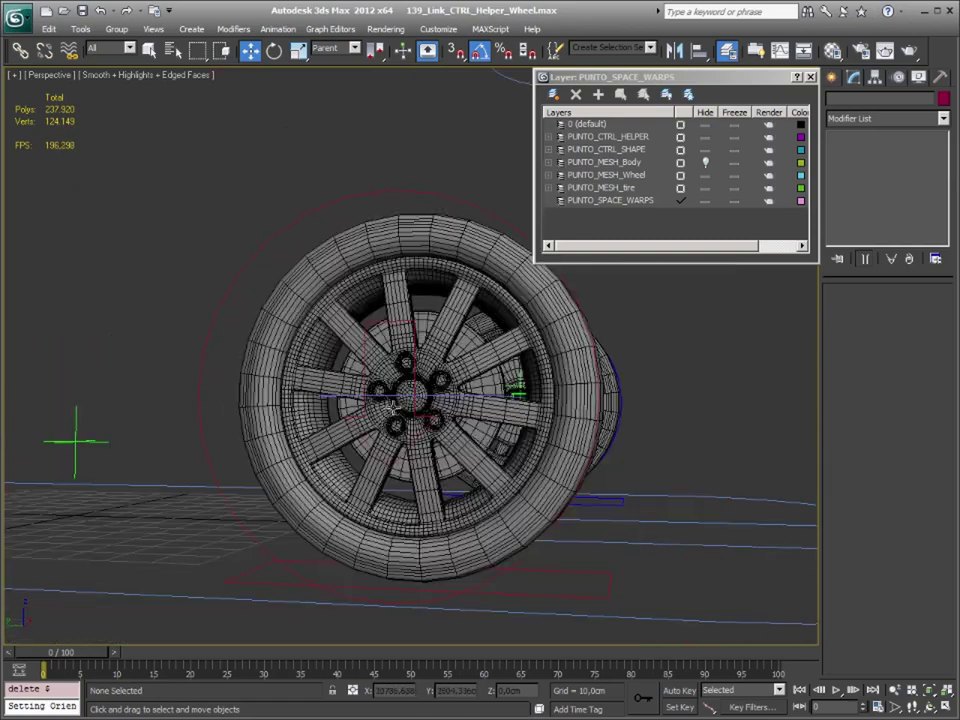
click(306, 278)
drag(390, 340, 390, 365)
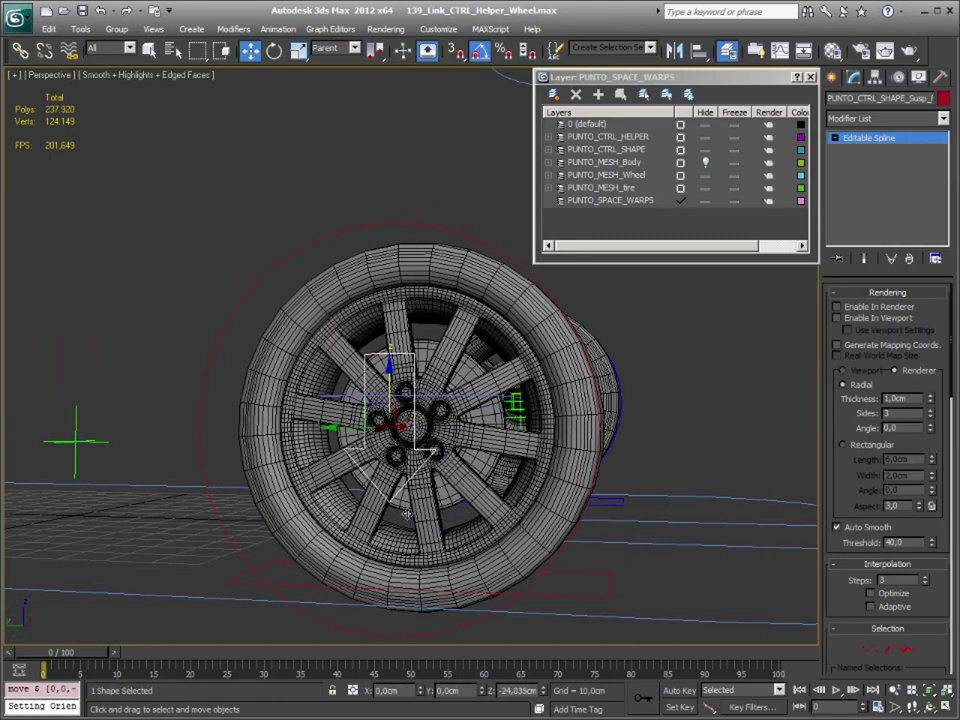
mouse_move(306, 405)
alt+middle_down()
mouse_move(498, 558)
mouse_move(553, 546)
mouse_move(611, 553)
mouse_move(735, 373)
alt+middle_up()
Pick FFD(Box) from Geometric/Deformable space warps and frame the car in the Top view.
click(832, 79)
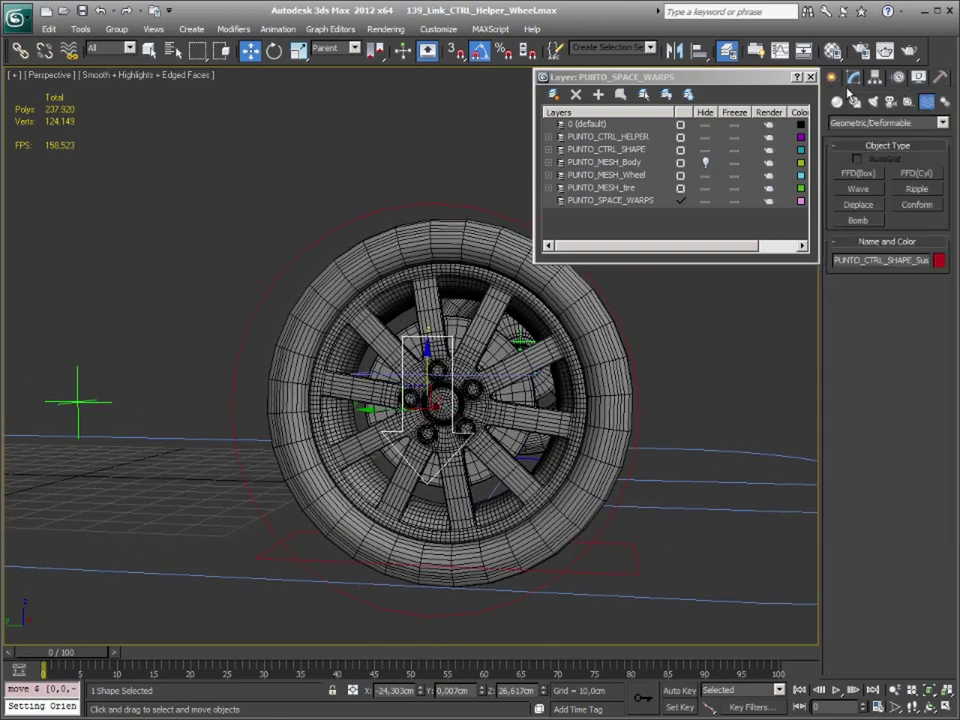
click(872, 174)
mouse_move(560, 520)
alt+middle_down()
mouse_move(538, 530)
mouse_move(493, 523)
alt+middle_up()
key(t)
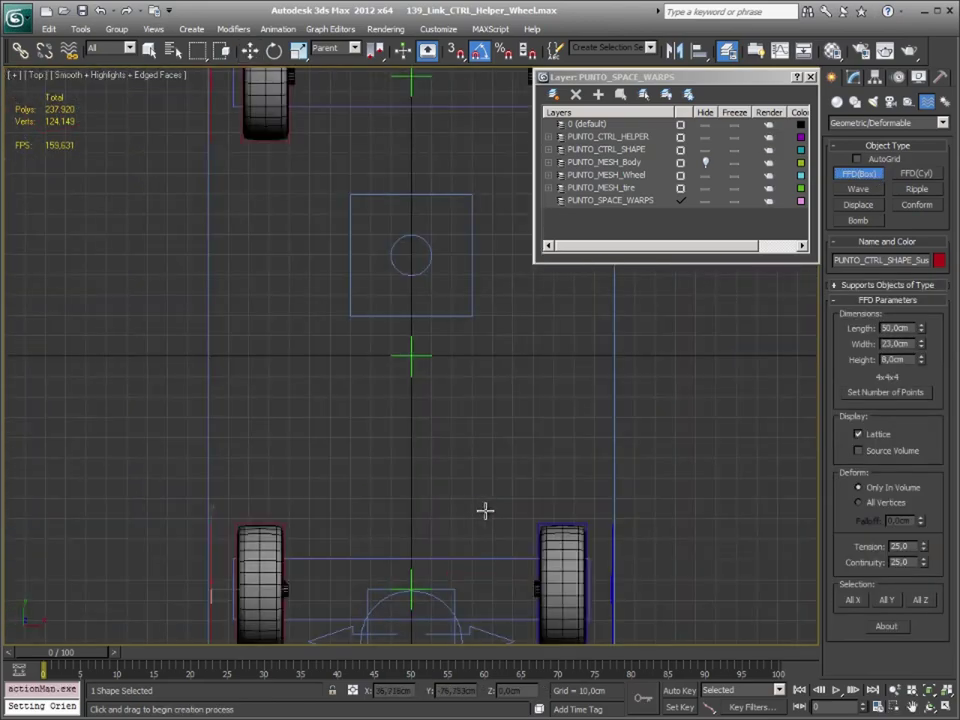
middle_drag(339, 339, 359, 513)
scroll(360, 141, up, 1)
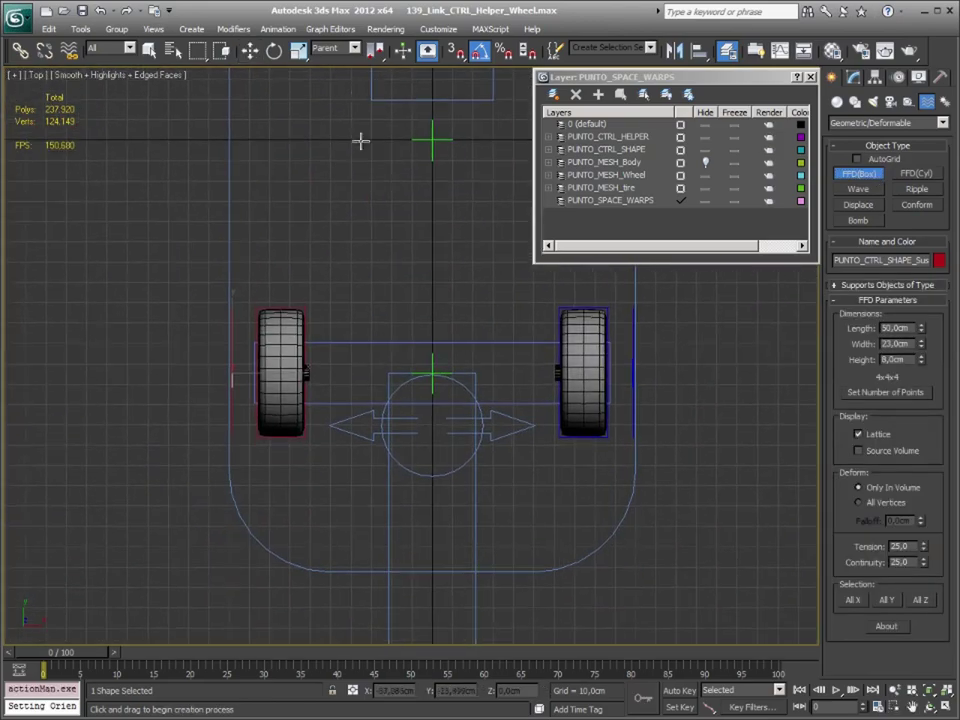
scroll(274, 336, up, 3)
scroll(270, 326, up, 2)
scroll(253, 325, up, 2)
scroll(253, 325, down, 1)
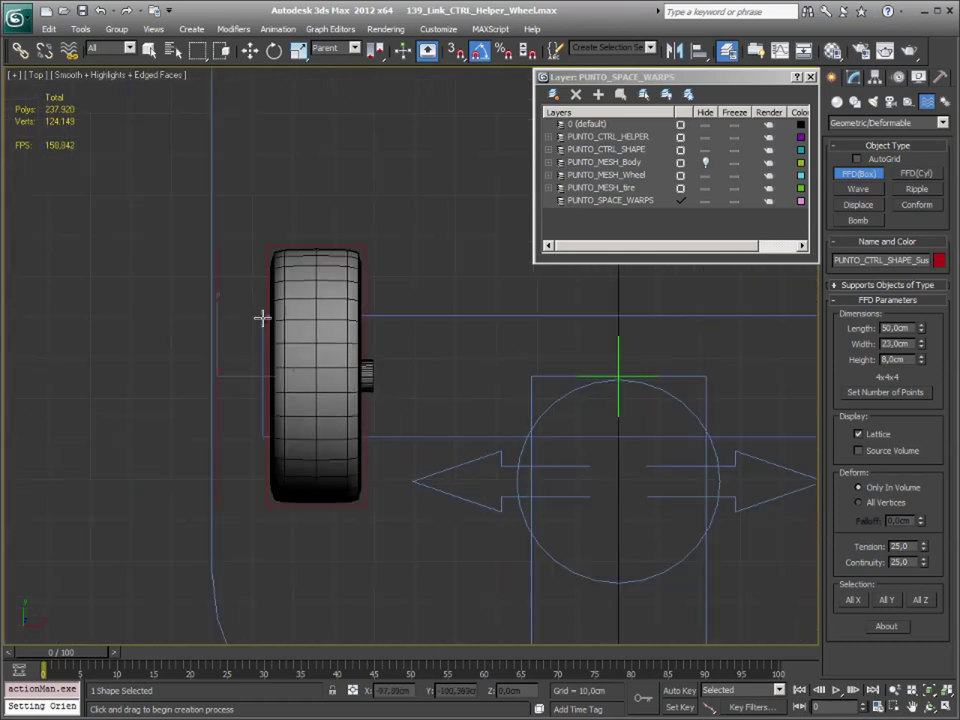
scroll(229, 295, up, 1)
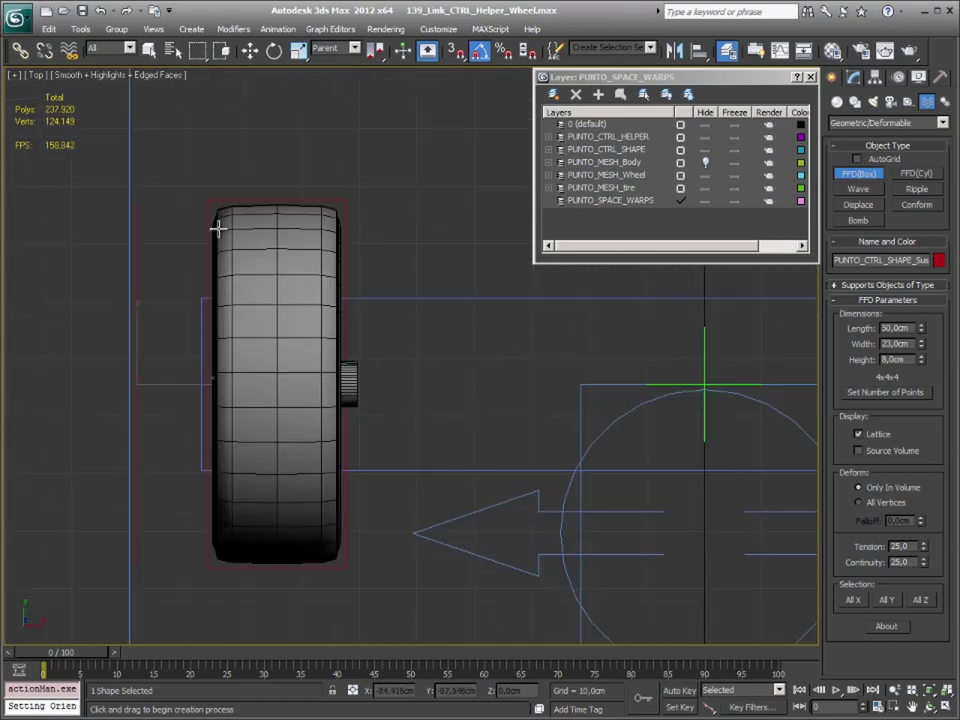
With X-ray on, drag an FFD box spanning the front tire and view it in wireframe.
key(alt+x)
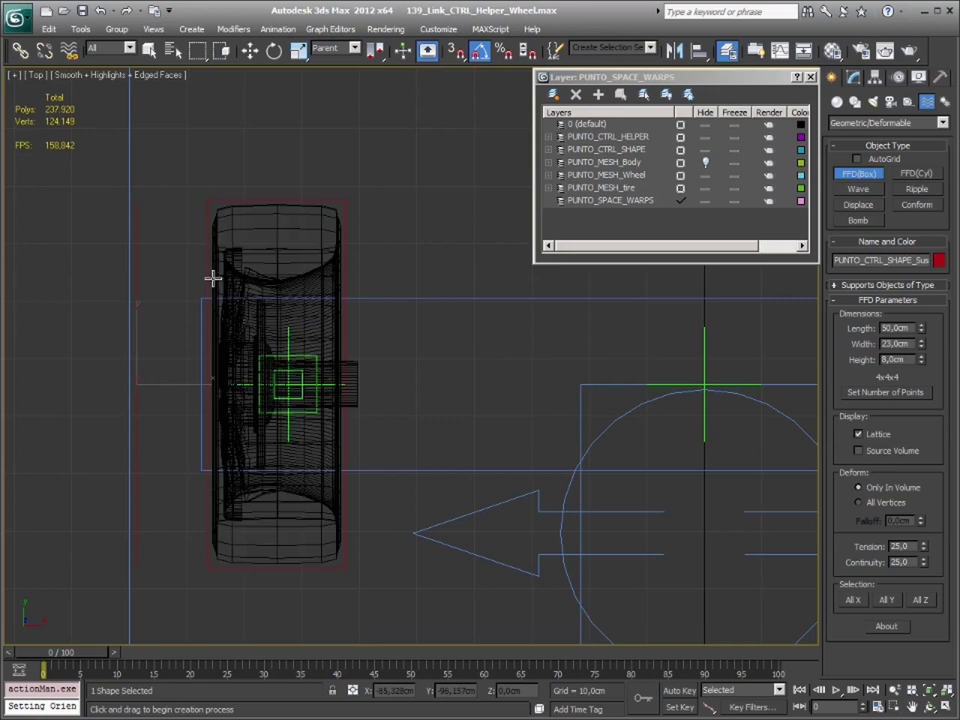
drag(216, 268, 341, 527)
key(F3)
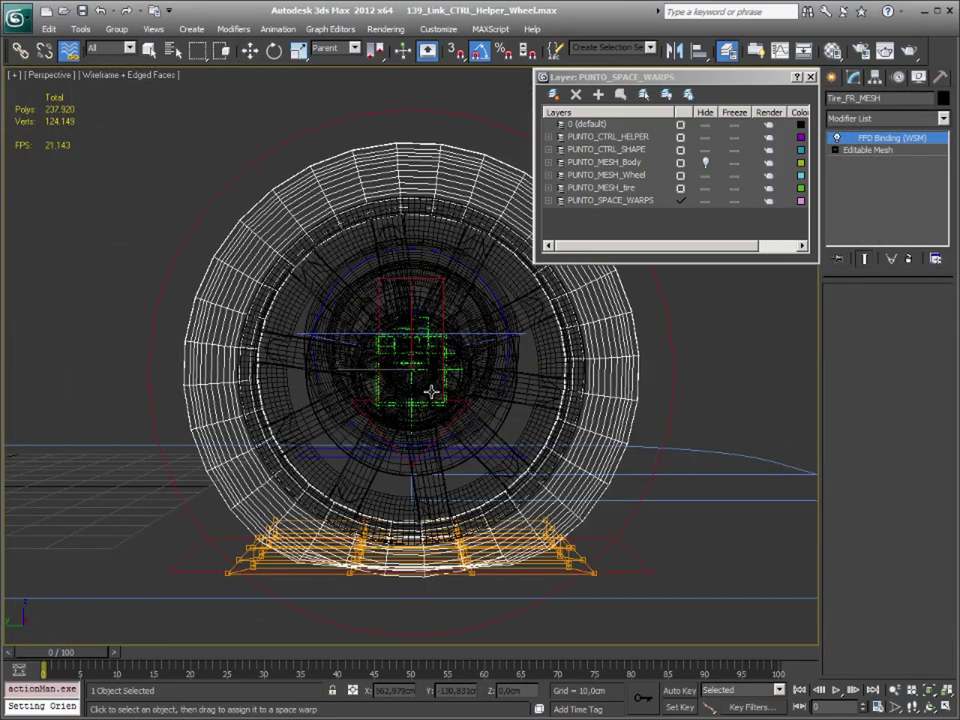
Return to smooth shaded display in a three-quarter view of the wheel.
mouse_move(433, 392)
alt+middle_down()
mouse_move(343, 414)
mouse_move(357, 418)
mouse_move(373, 403)
alt+middle_up()
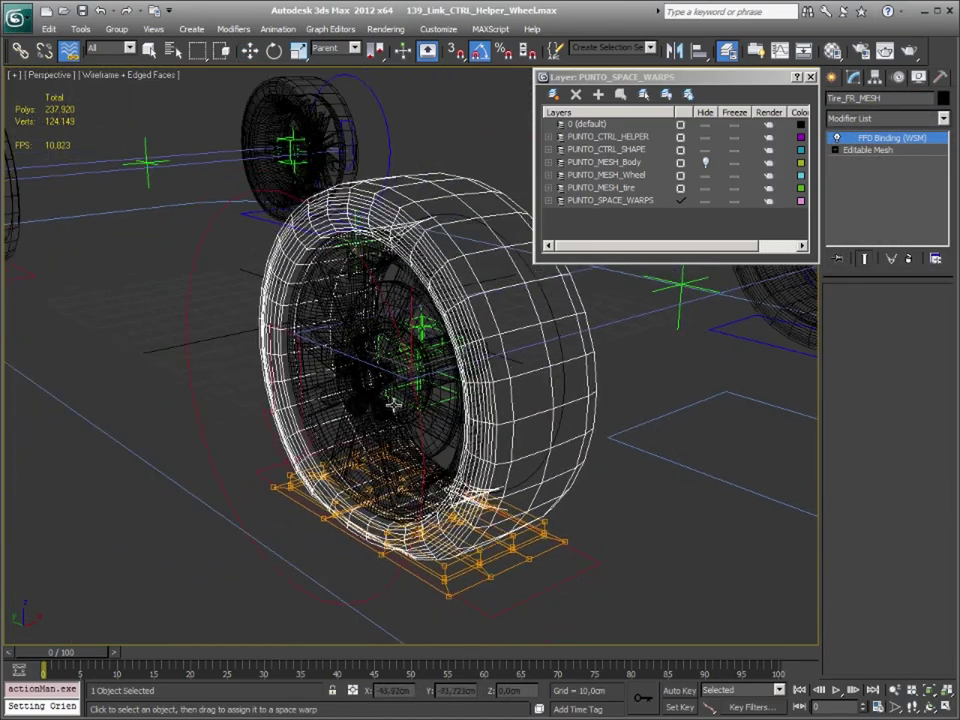
key(F3)
click(546, 583)
alt+middle_drag(546, 583, 560, 556)
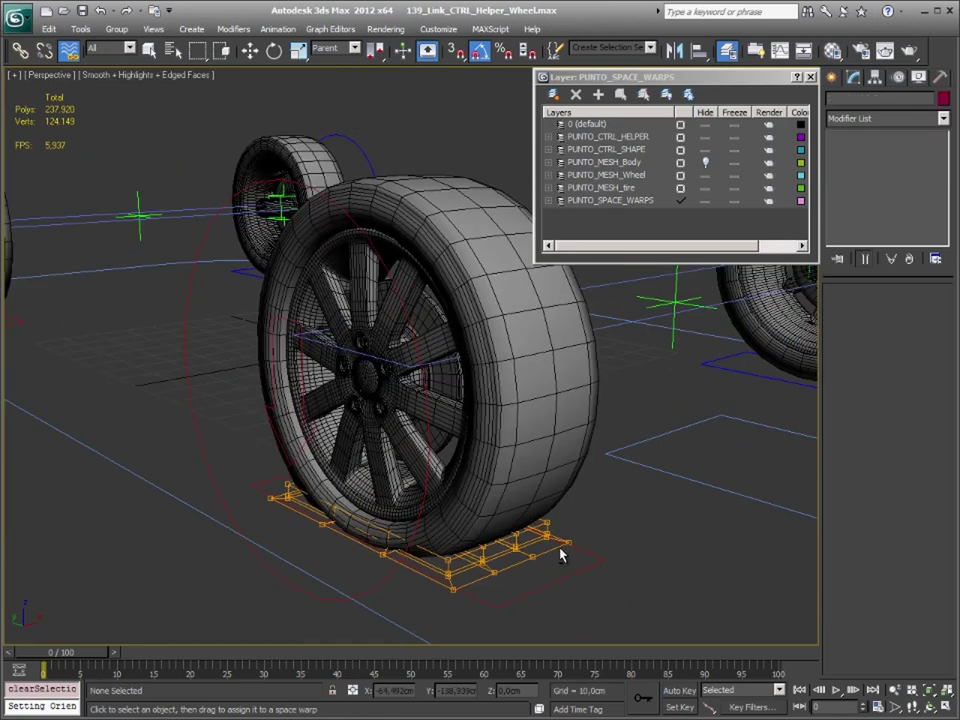
Apply Transform To Zero to the suspension spline from the quad menu, then undo it.
click(301, 343)
right_click(298, 340)
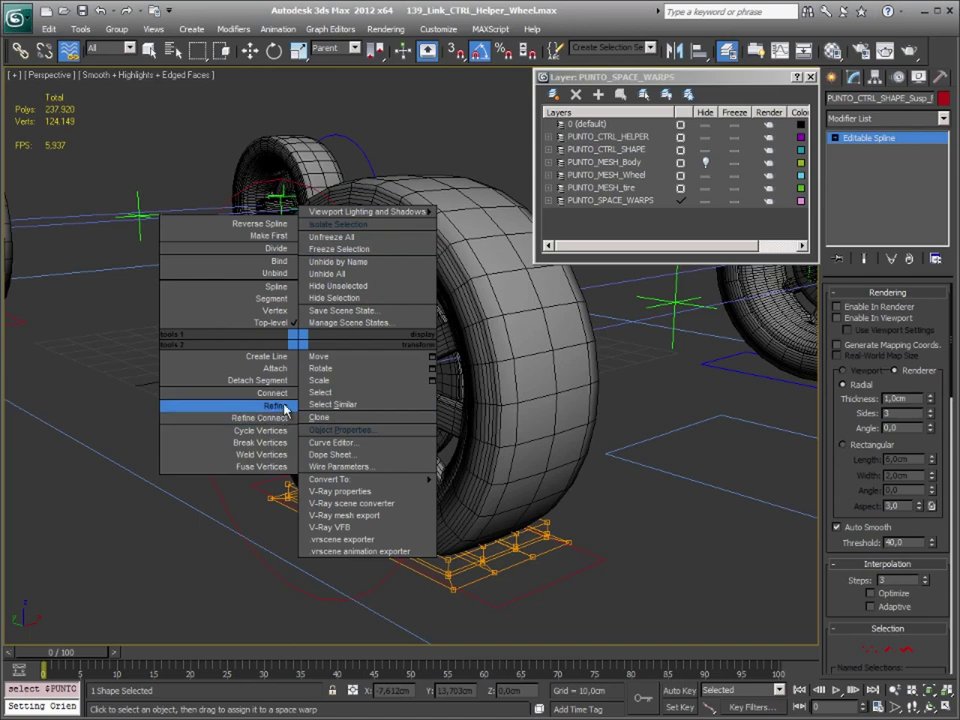
click(128, 488)
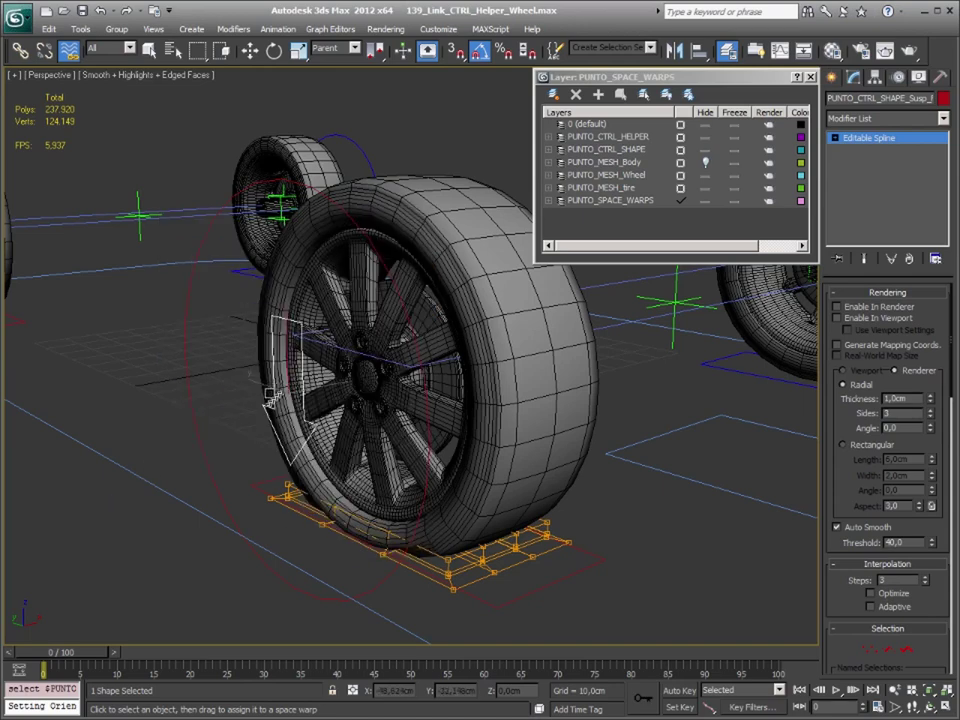
alt+right_click(285, 368)
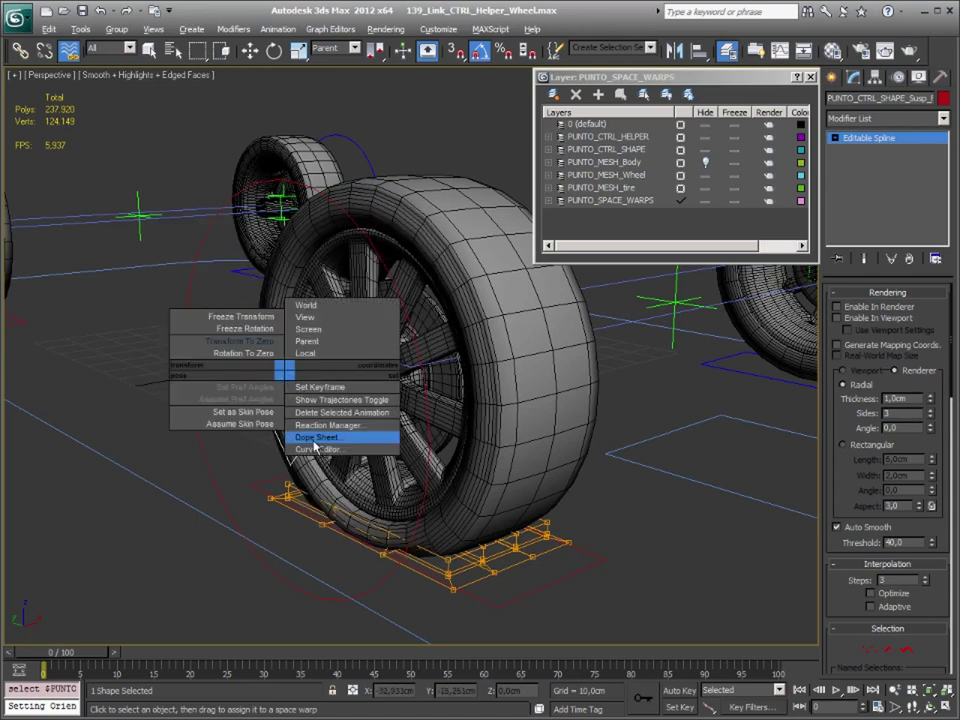
click(250, 341)
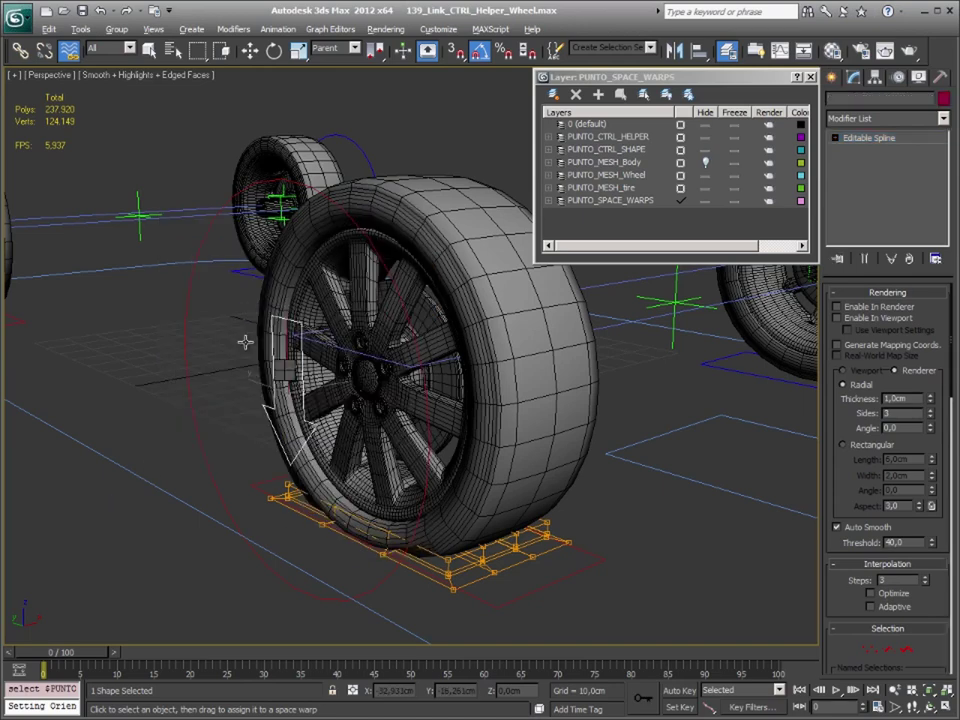
key(ctrl+z)
Link the front tire to the wheel rim with Select and Link.
click(493, 380)
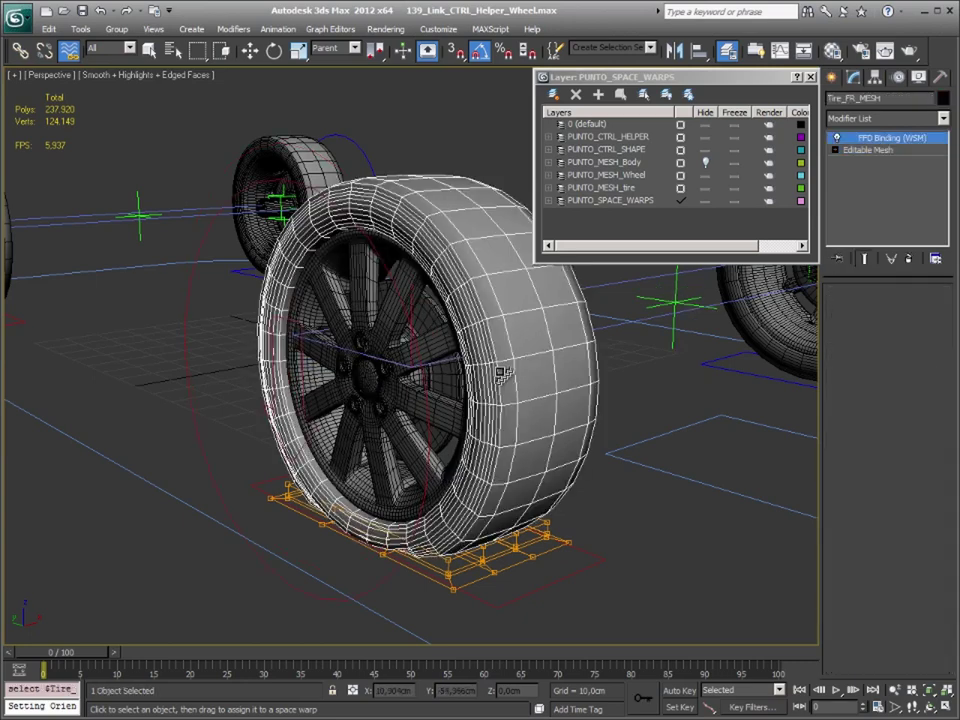
click(20, 50)
drag(496, 364, 330, 290)
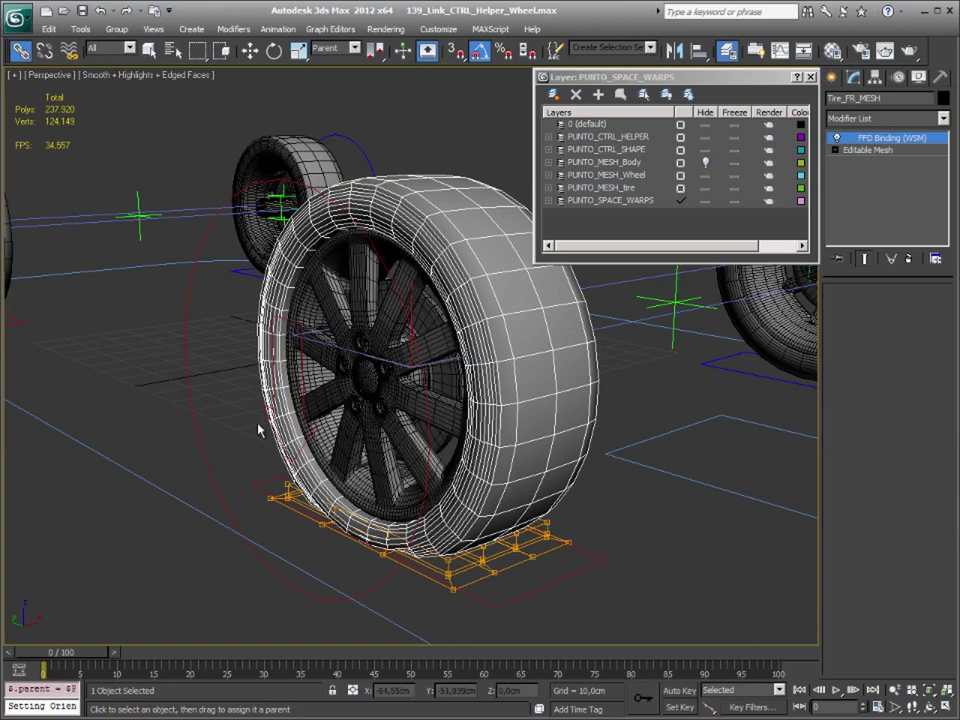
click(230, 388)
Reset the suspension spline's rotation with Rotation To Zero.
click(273, 378)
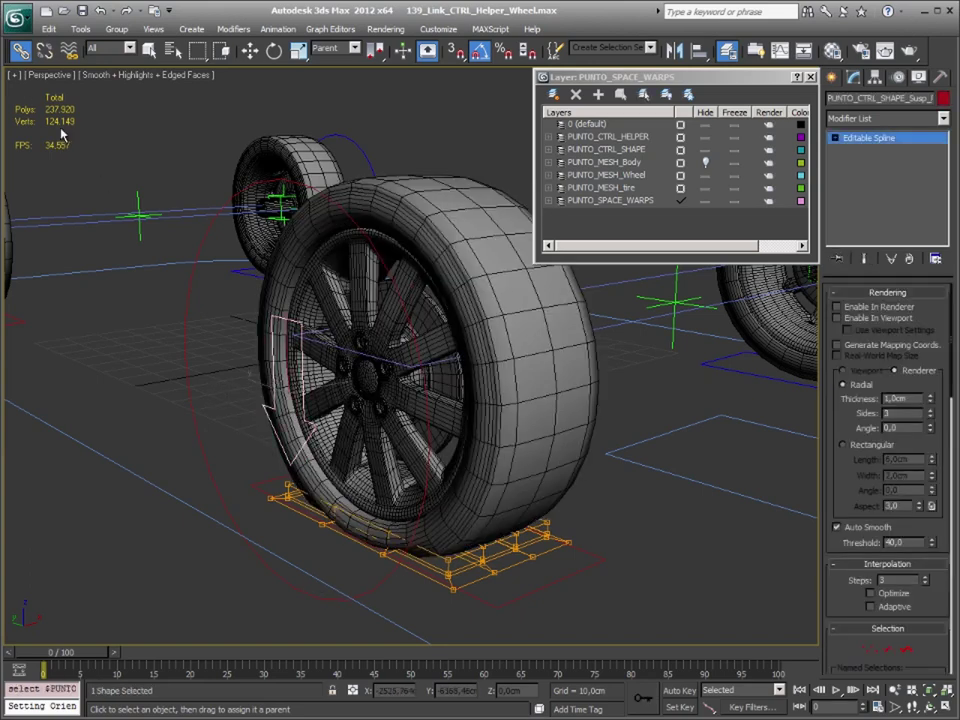
alt+right_click(268, 343)
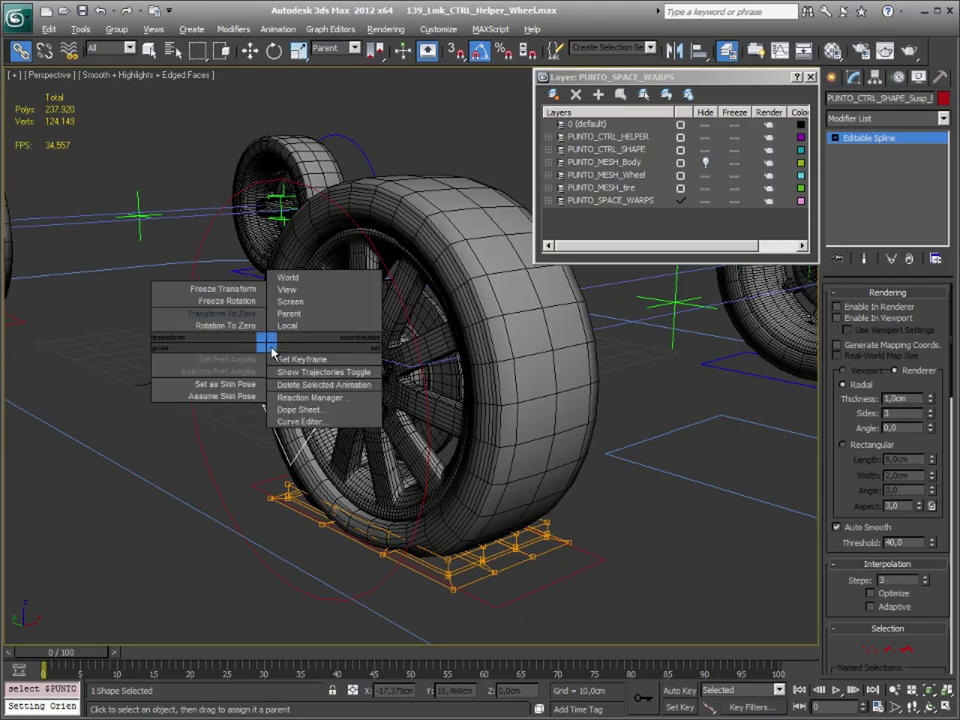
click(208, 325)
Test-lower the suspension helper to check the wheel, then undo the move.
mouse_move(468, 498)
alt+middle_down()
mouse_move(461, 489)
mouse_move(478, 497)
mouse_move(521, 474)
mouse_move(467, 487)
mouse_move(440, 475)
alt+middle_up()
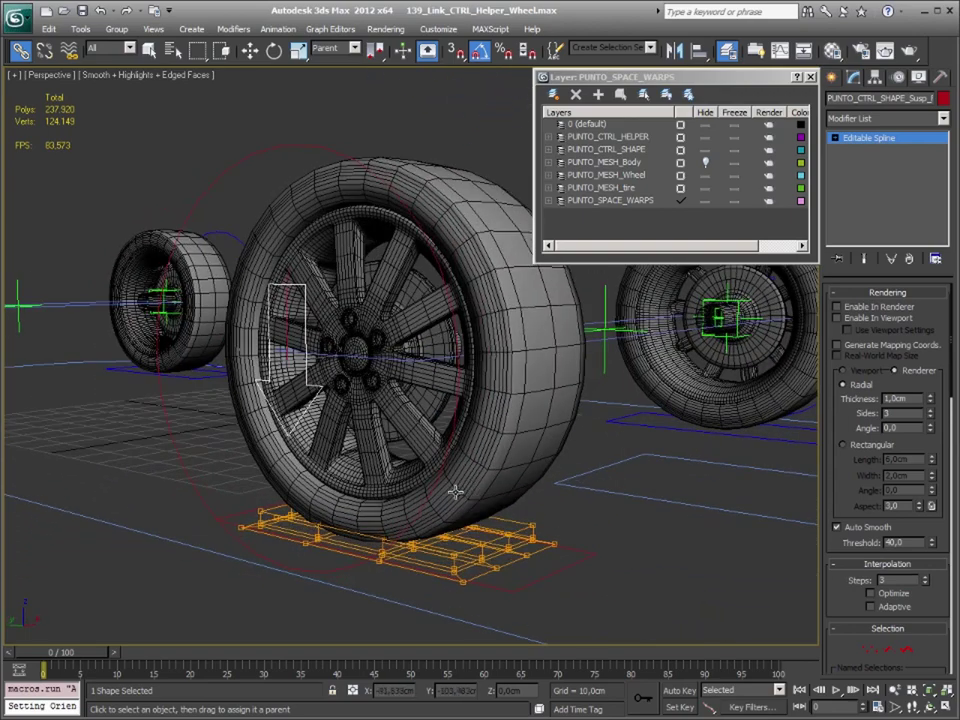
key(w)
mouse_move(287, 318)
mouse_down()
mouse_move(292, 357)
mouse_move(300, 322)
mouse_up()
key(ctrl+z)
key(ctrl+z)
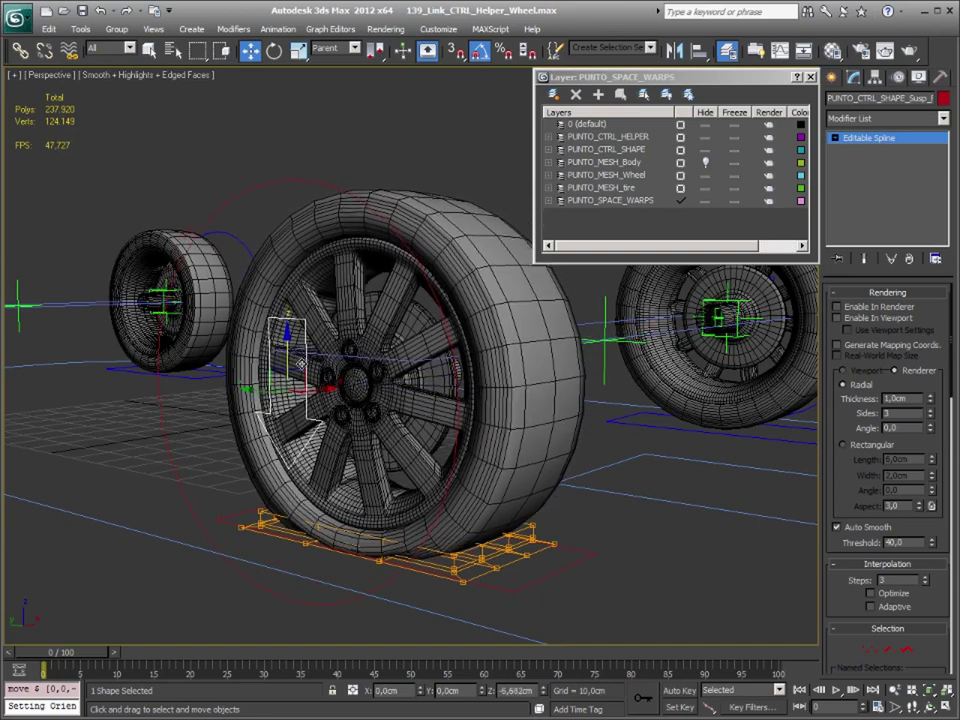
key(ctrl+z)
key(ctrl+z)
mouse_move(434, 556)
alt+middle_down()
mouse_move(364, 542)
mouse_move(392, 542)
mouse_move(380, 544)
alt+middle_up()
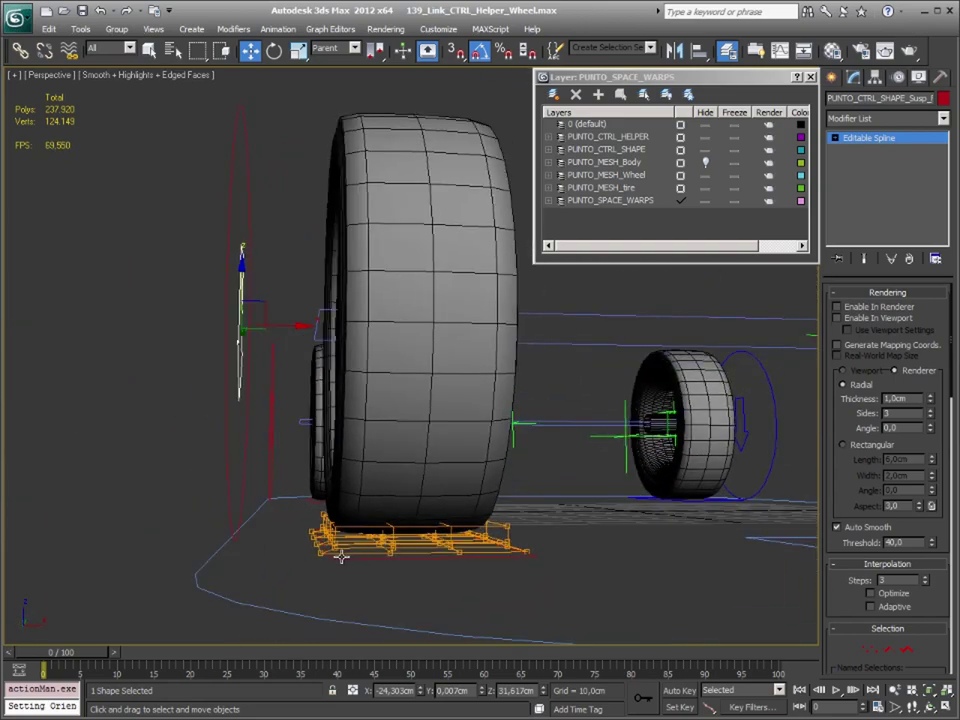
Set the new FFD lattice's width to 23 cm.
click(335, 545)
alt+middle_drag(514, 583, 490, 585)
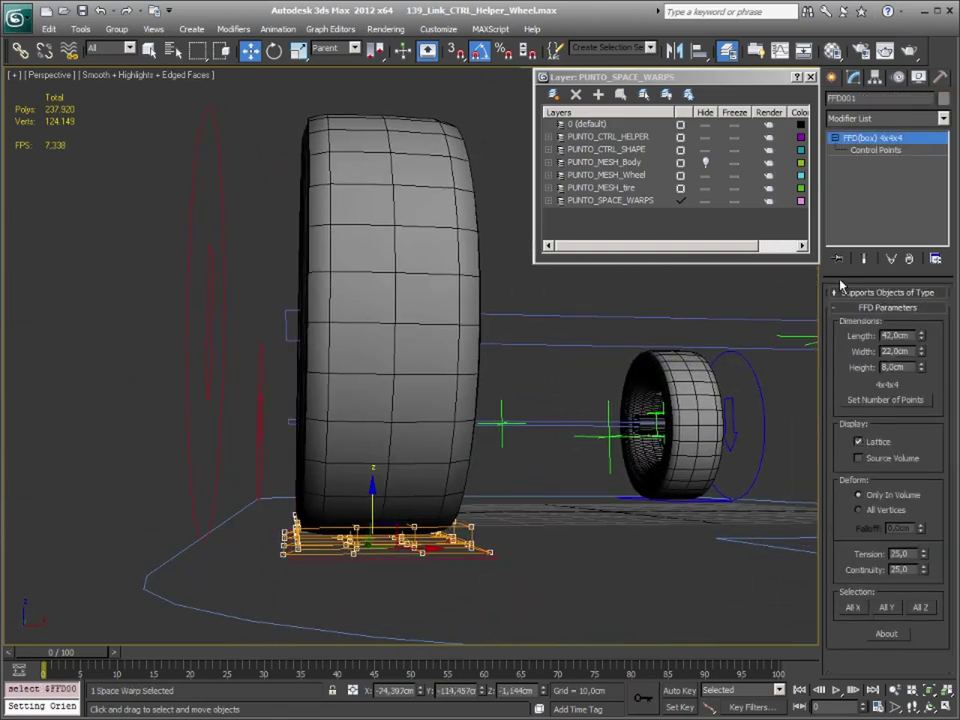
drag(923, 355, 923, 352)
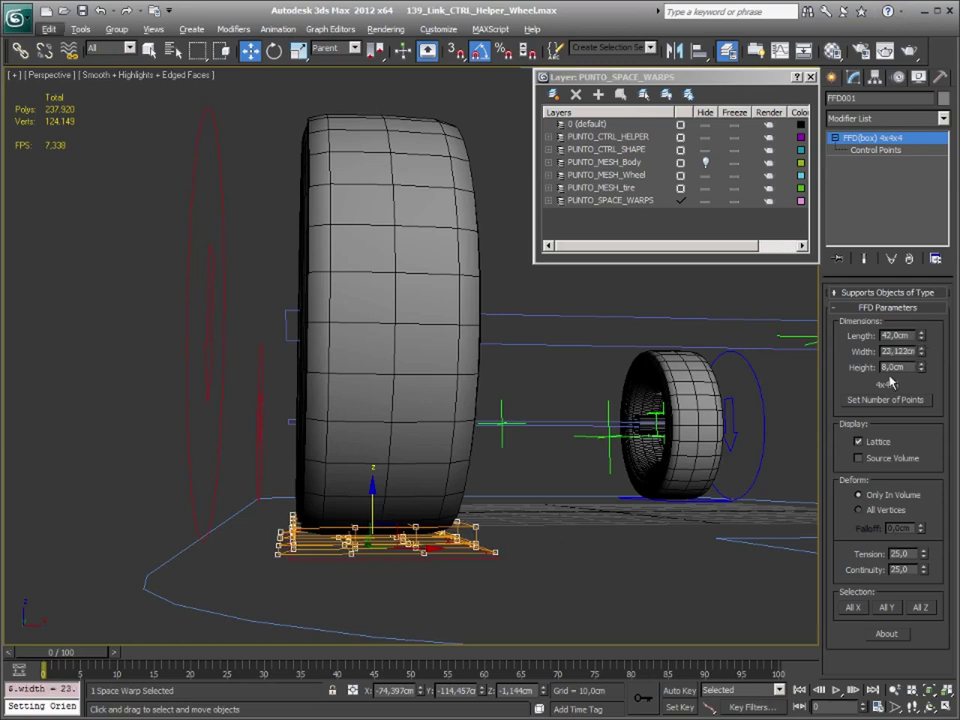
double_click(887, 352)
text(3)
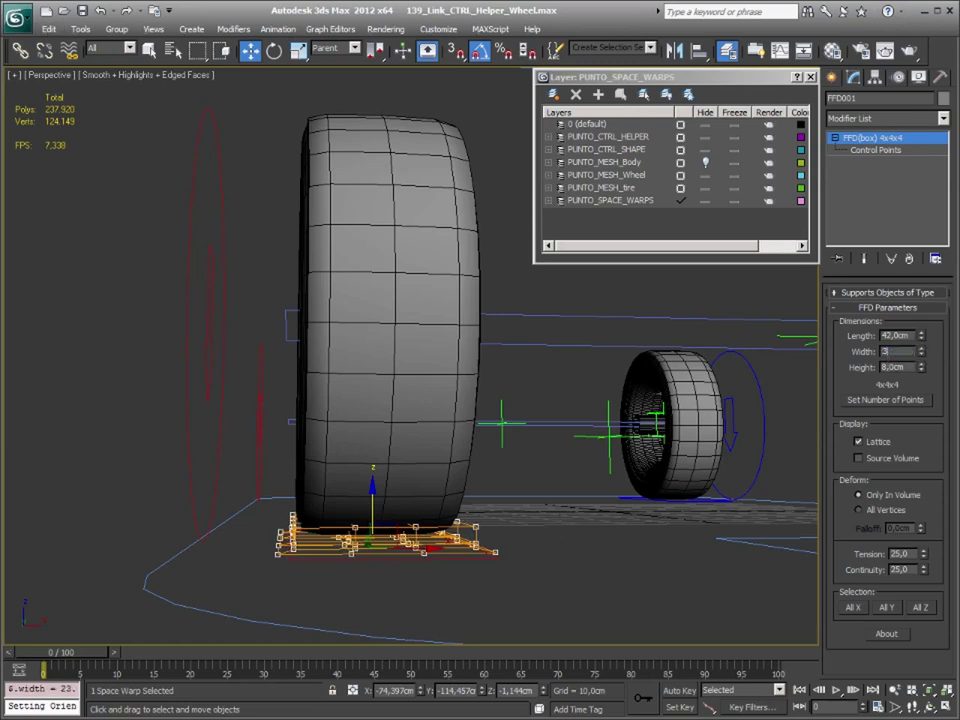
text(23)
key(Return)
Reselect the FFD lattice under the tire from a new viewing angle.
mouse_move(557, 381)
alt+middle_down()
mouse_move(463, 423)
mouse_move(483, 437)
alt+middle_up()
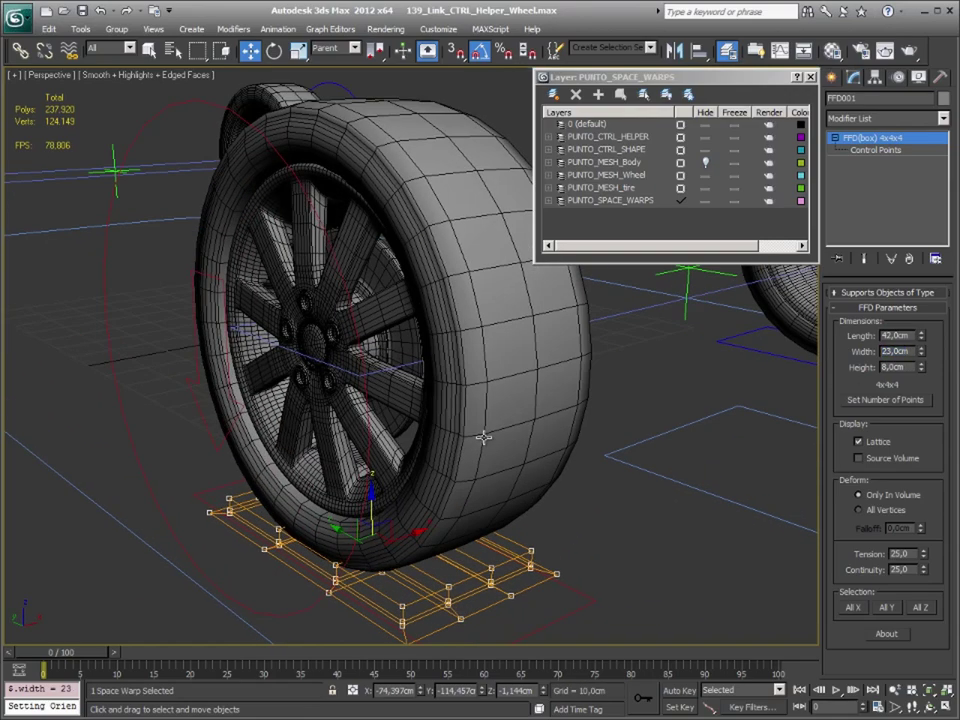
alt+middle_drag(153, 625, 116, 469)
click(285, 150)
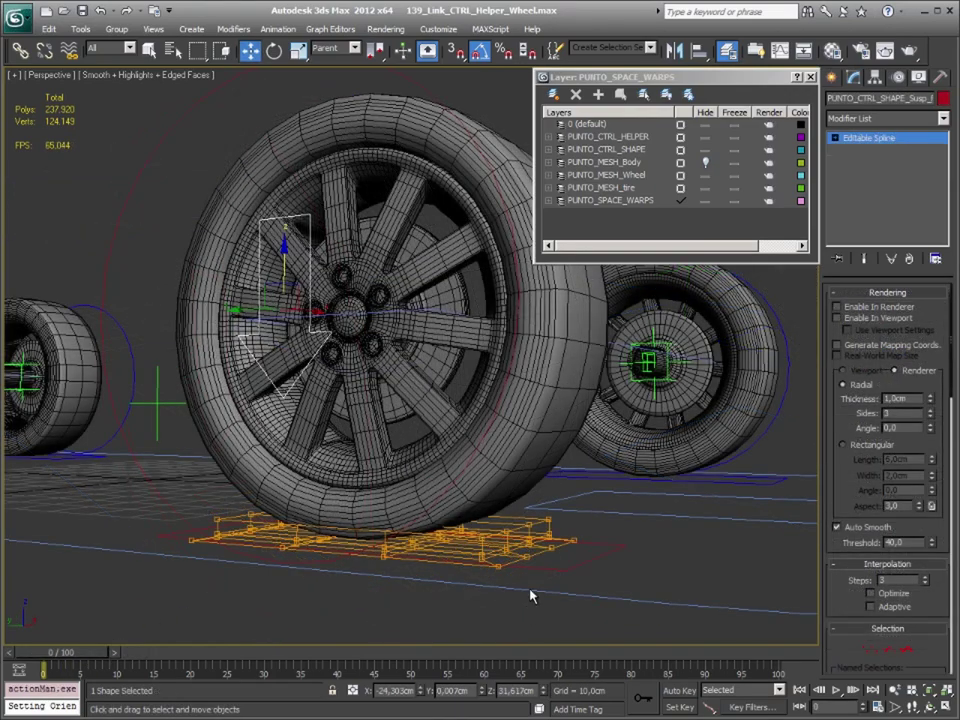
click(493, 553)
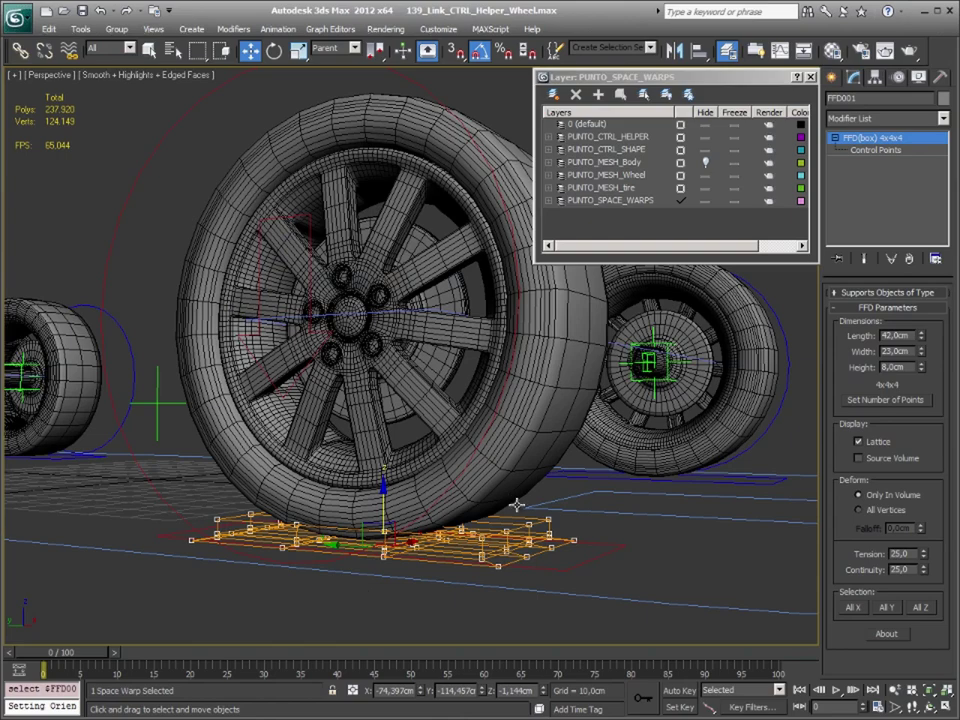
alt+middle_drag(517, 505, 560, 470)
click(862, 102)
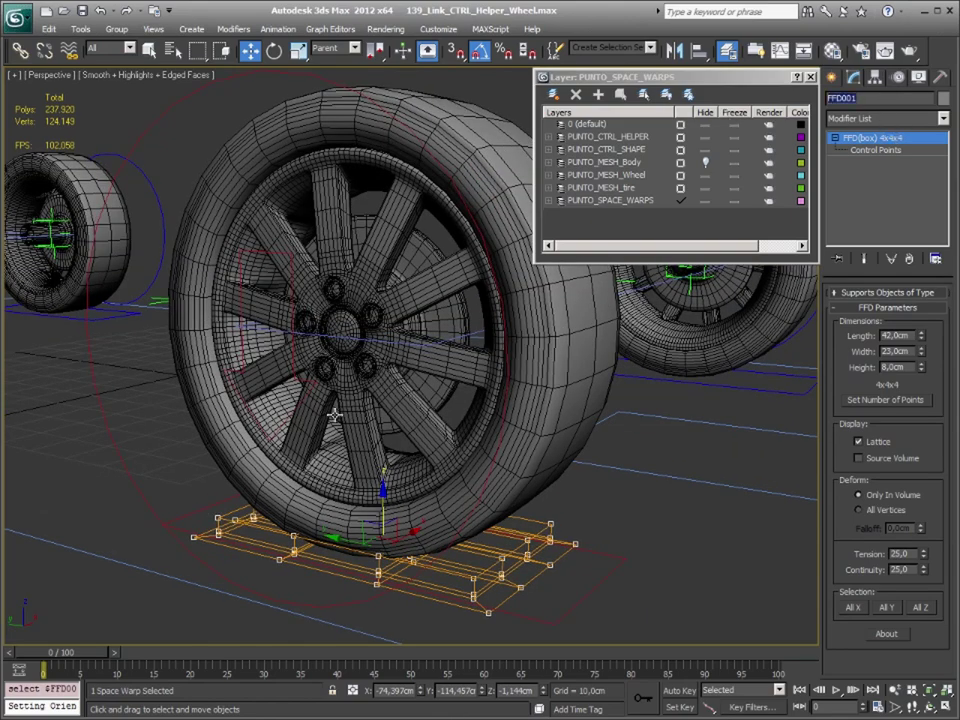
Start renaming the front-right lattice, typing PUNTO_WHEEL_FR_ and backspacing to correct it.
click(338, 386)
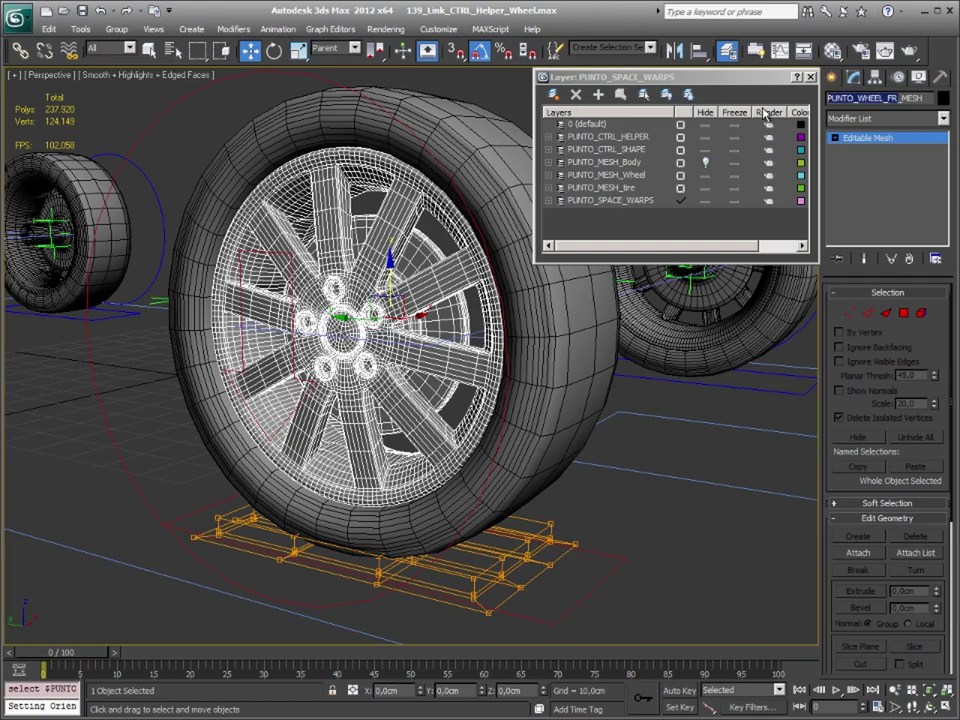
click(531, 579)
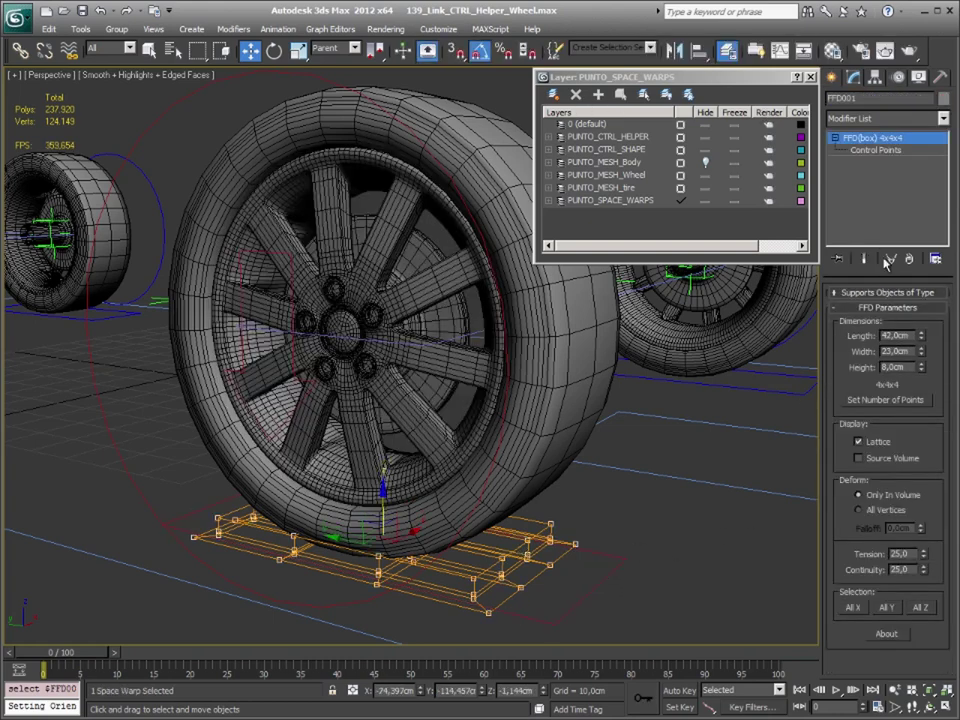
click(870, 97)
text(PUNTO_WHEEL_FR_)
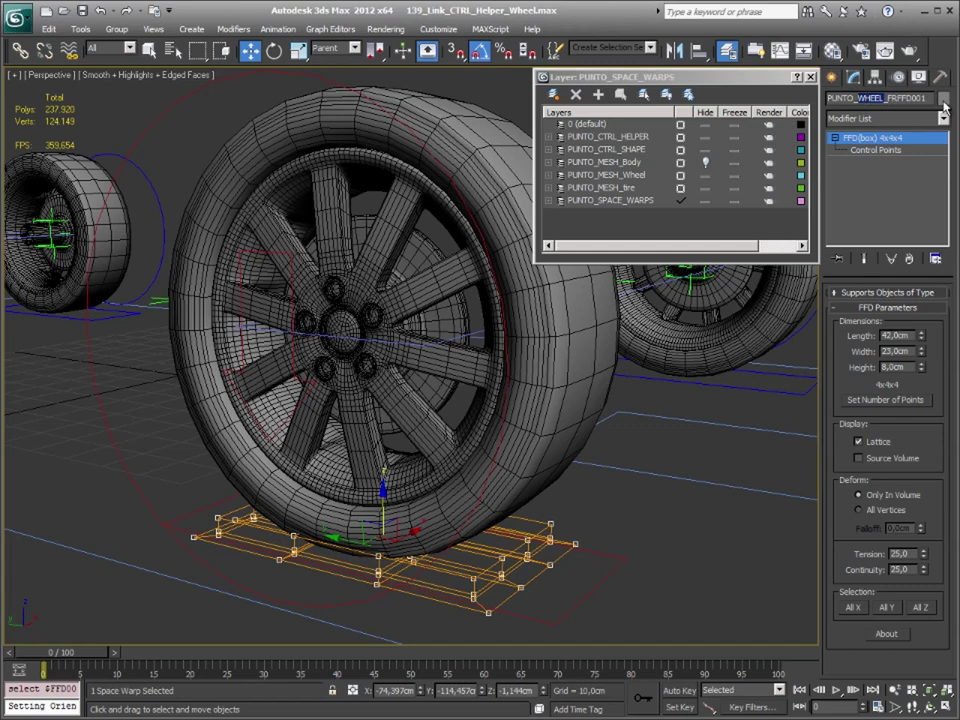
key(BackSpace)
text(FFD_Wheel)
Highlight the PUNTO_SPACE_WARPS layer in the Layers manager.
click(913, 97)
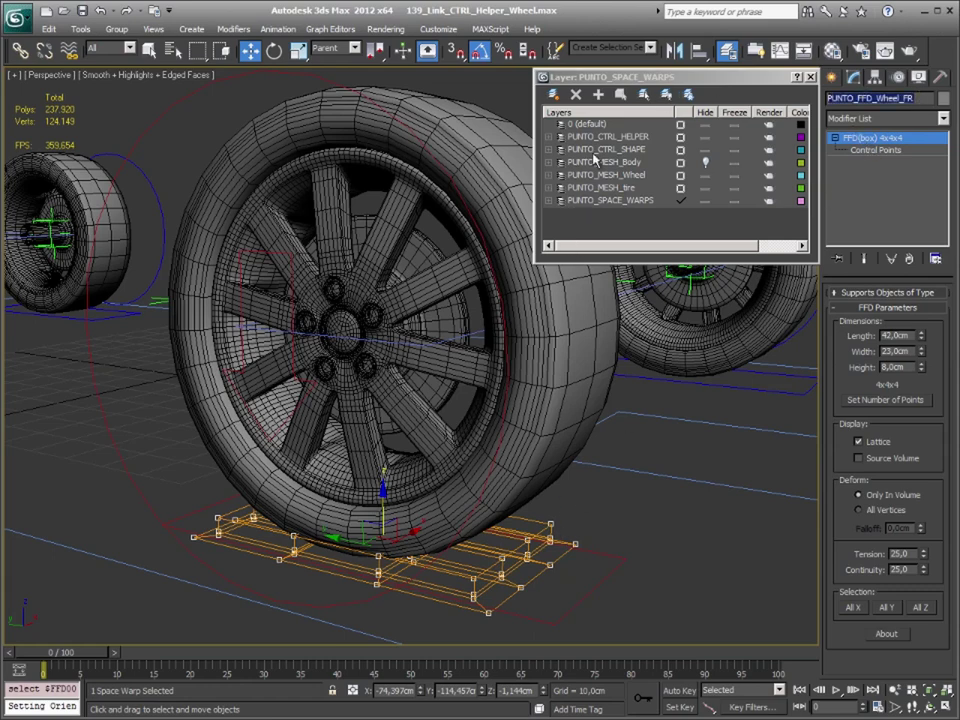
click(628, 150)
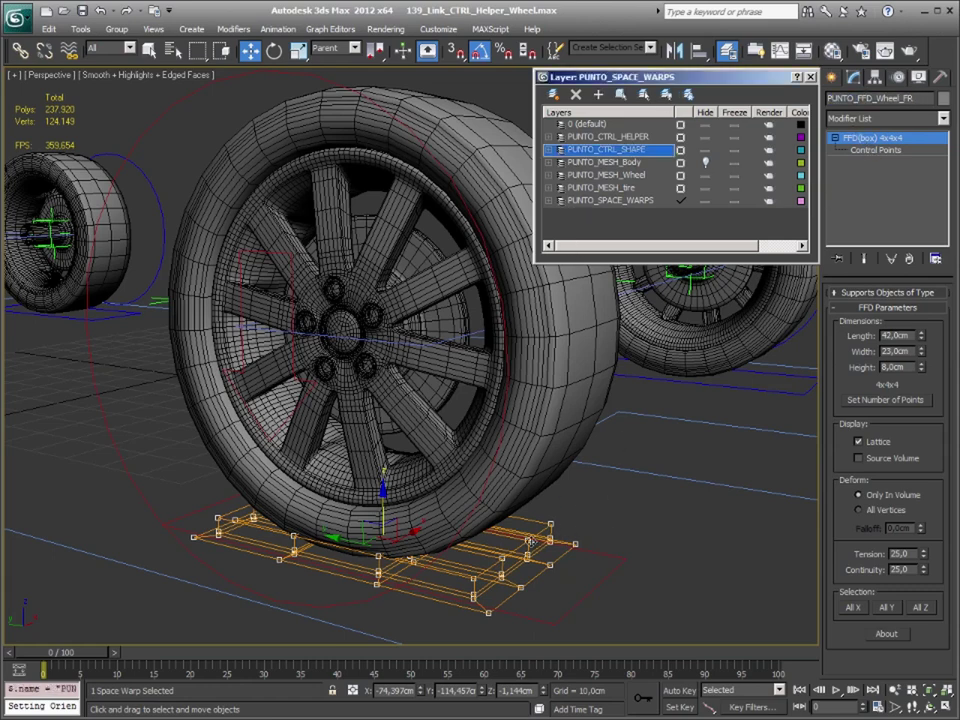
click(615, 137)
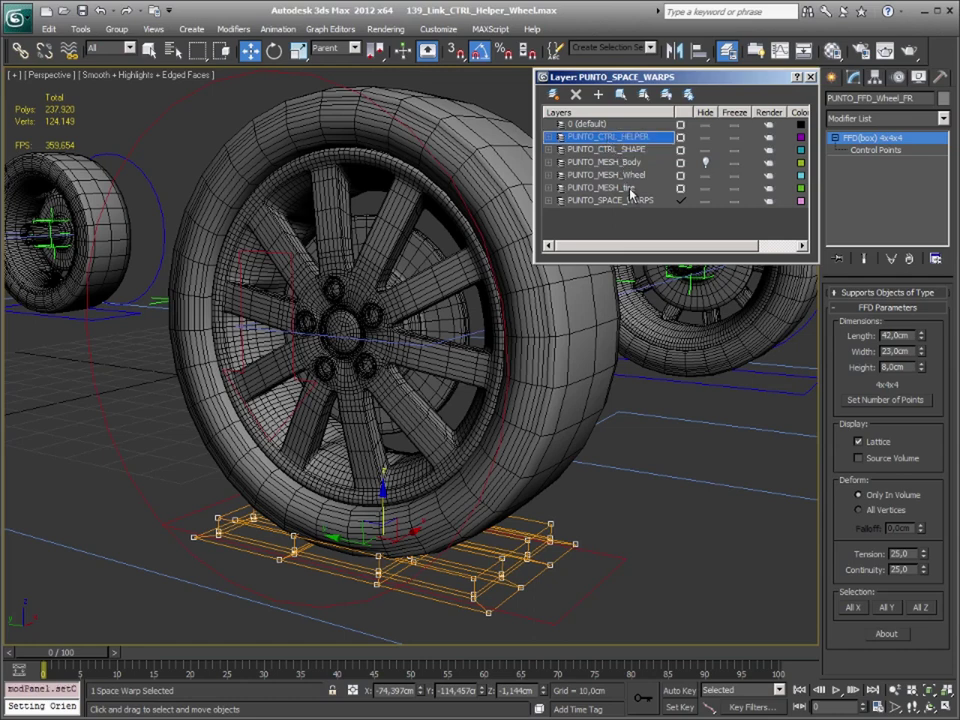
click(627, 202)
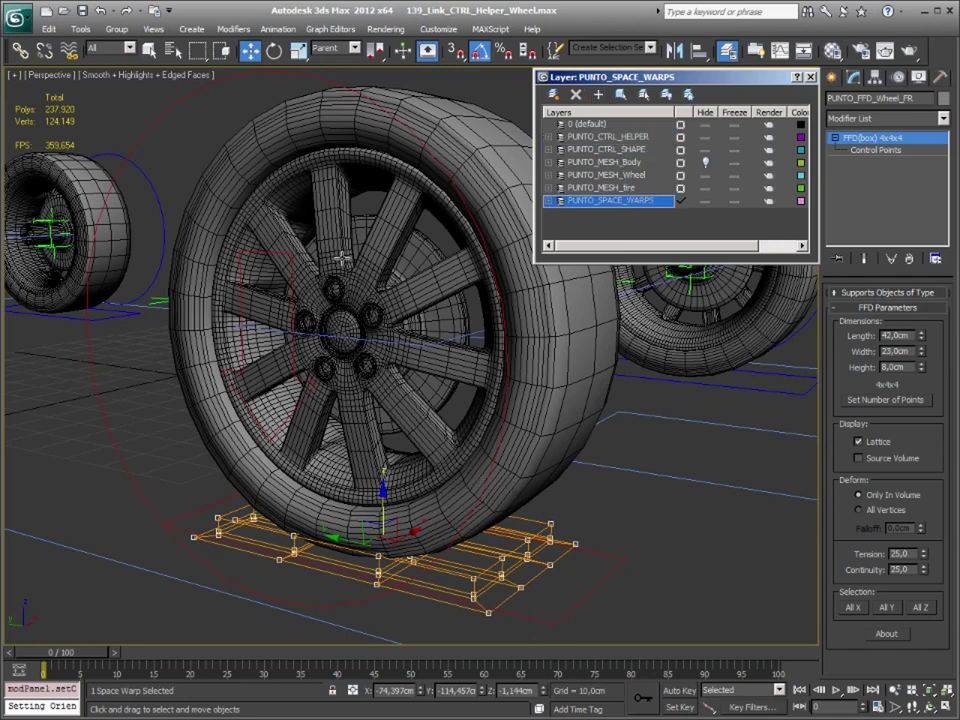
Link the PUNTO_FFD_Wheel_FR lattice to its parent and zoom out over the rig.
click(17, 50)
drag(383, 547, 598, 580)
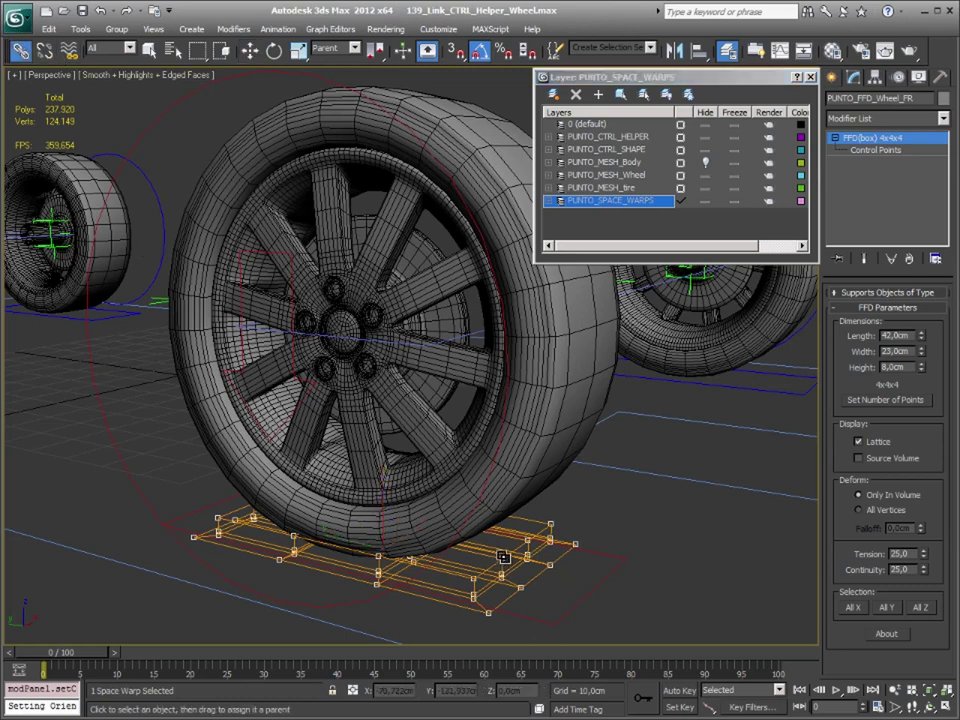
click(600, 578)
click(462, 594)
mouse_move(368, 501)
alt+middle_down()
mouse_move(231, 510)
mouse_move(369, 524)
mouse_move(246, 467)
mouse_move(291, 506)
alt+middle_up()
scroll(369, 524, down, 5)
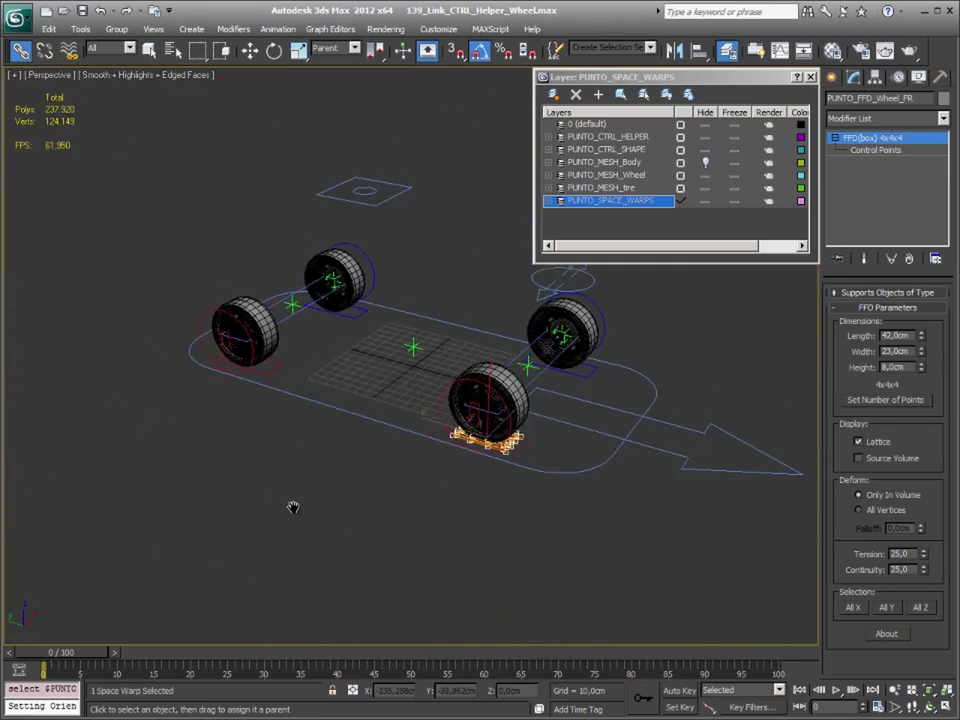
Shift-drag the FFD lattice to make an instanced copy for the rear-right wheel.
key(w)
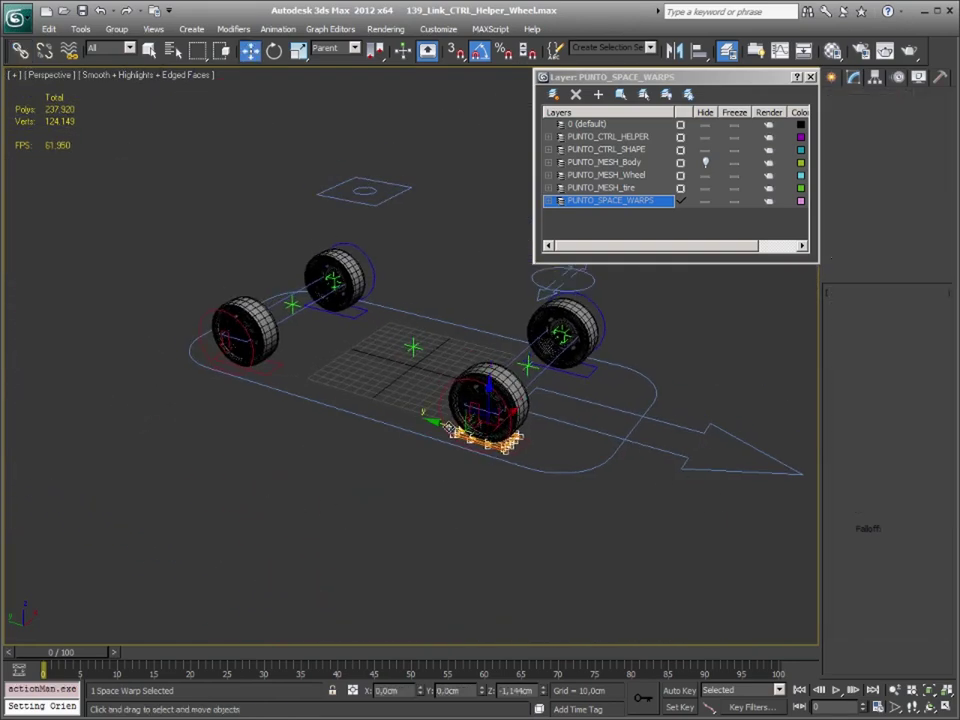
mouse_move(350, 333)
mouse_down()
mouse_move(365, 402)
mouse_move(387, 391)
mouse_up()
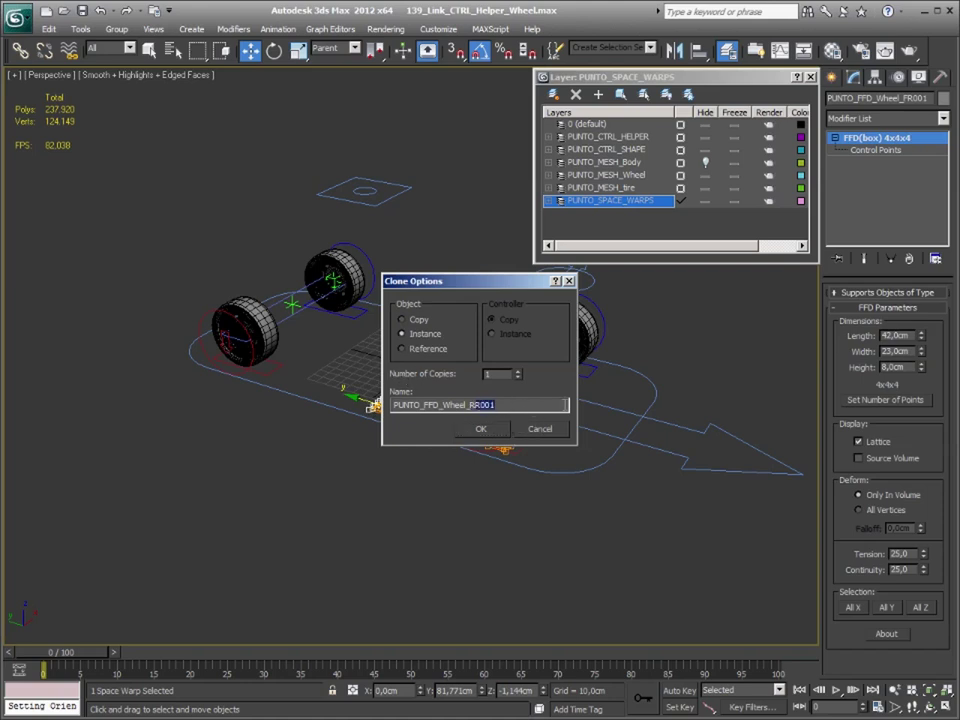
click(481, 432)
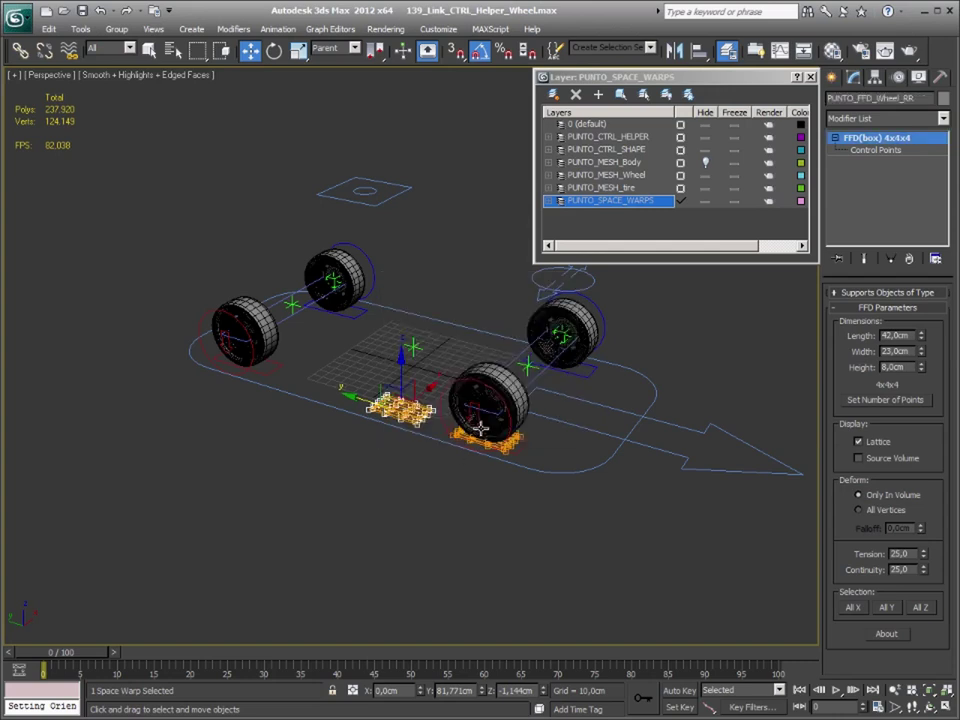
alt+middle_drag(276, 454, 400, 90)
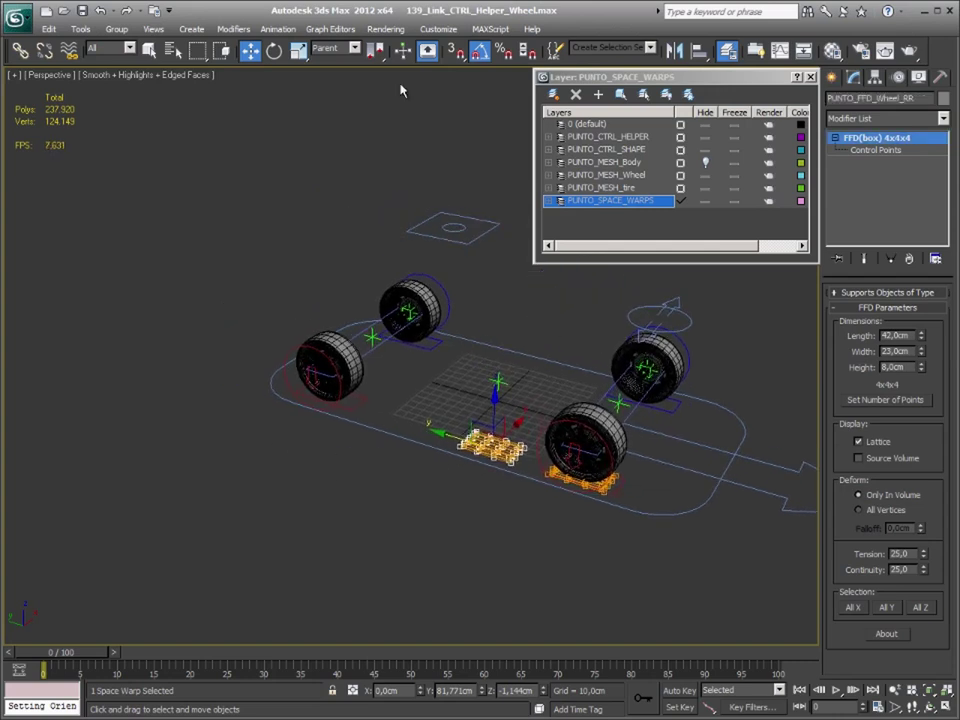
Align the new lattice in X and Y to the rear-right wheel control.
click(684, 52)
click(373, 420)
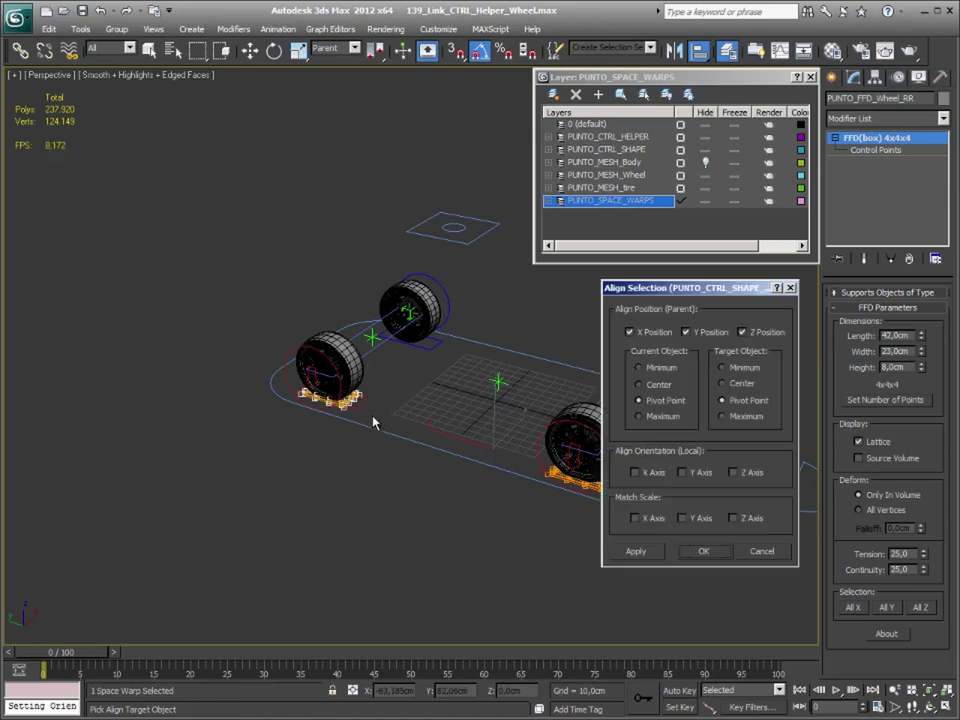
click(762, 551)
mouse_move(392, 484)
alt+middle_down()
mouse_move(375, 458)
mouse_move(390, 470)
alt+middle_up()
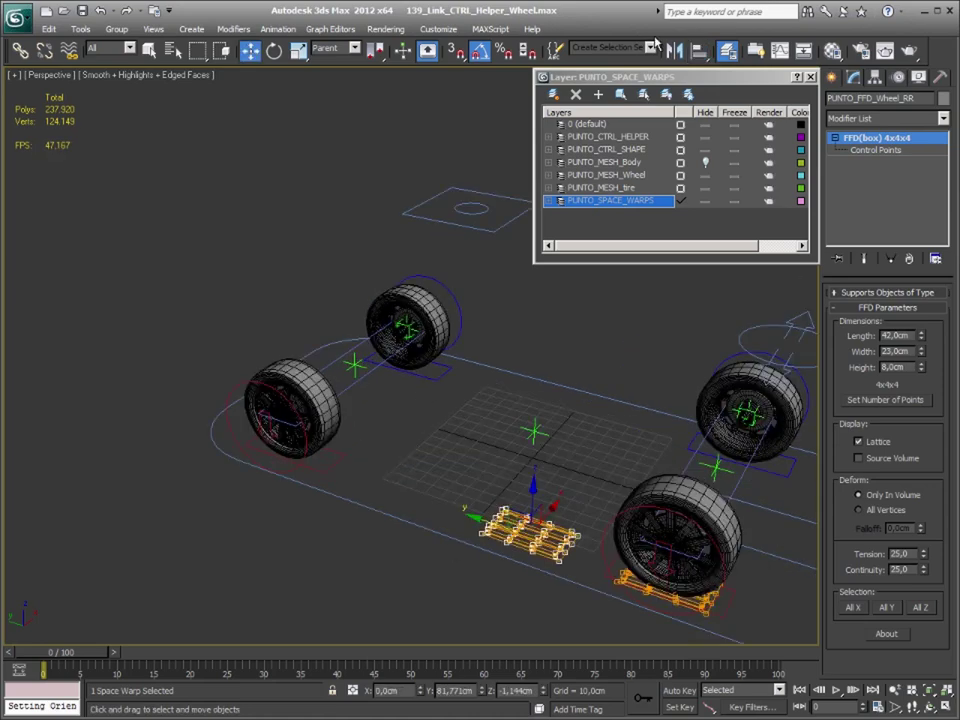
click(700, 50)
click(433, 500)
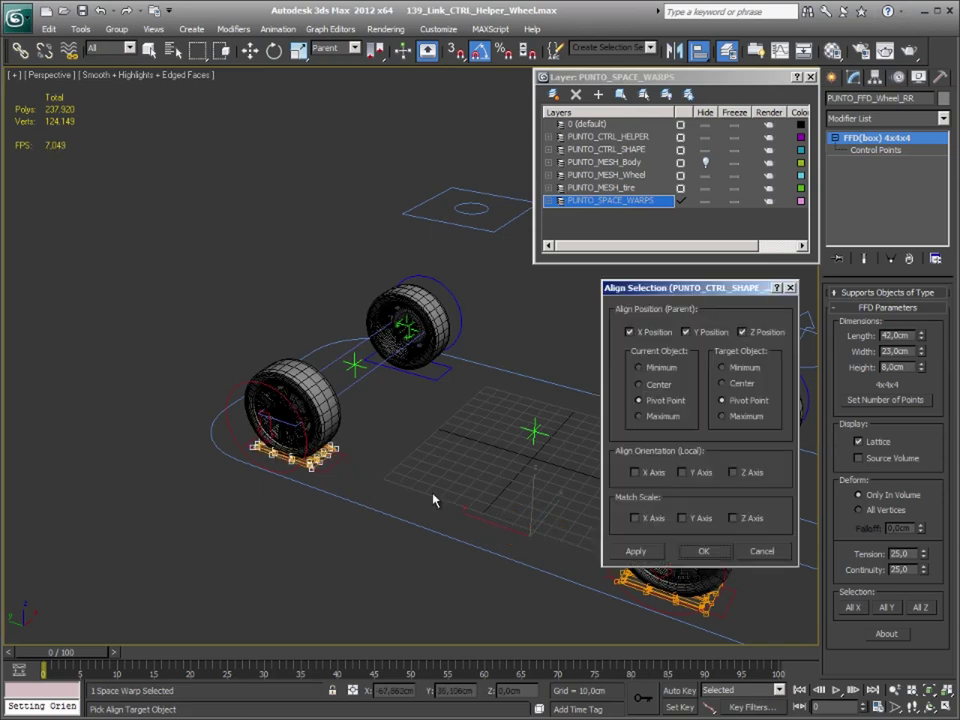
click(703, 551)
alt+middle_drag(375, 446, 302, 425)
scroll(302, 425, up, 3)
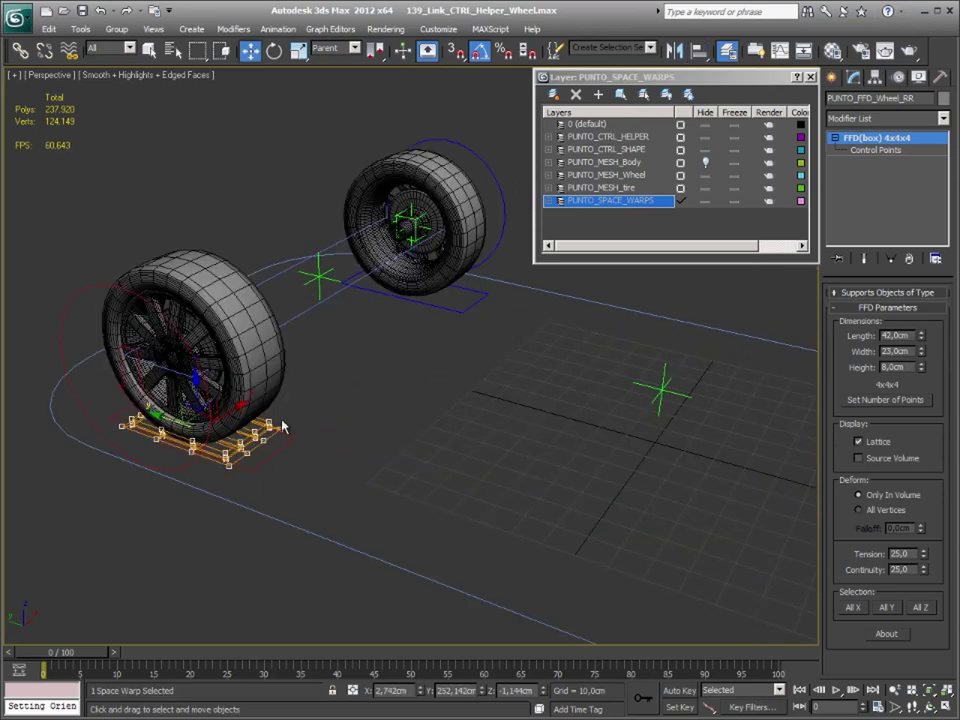
Bind Tire_RR_MESH to the rear-right FFD lattice, then reselect the lattice.
click(20, 52)
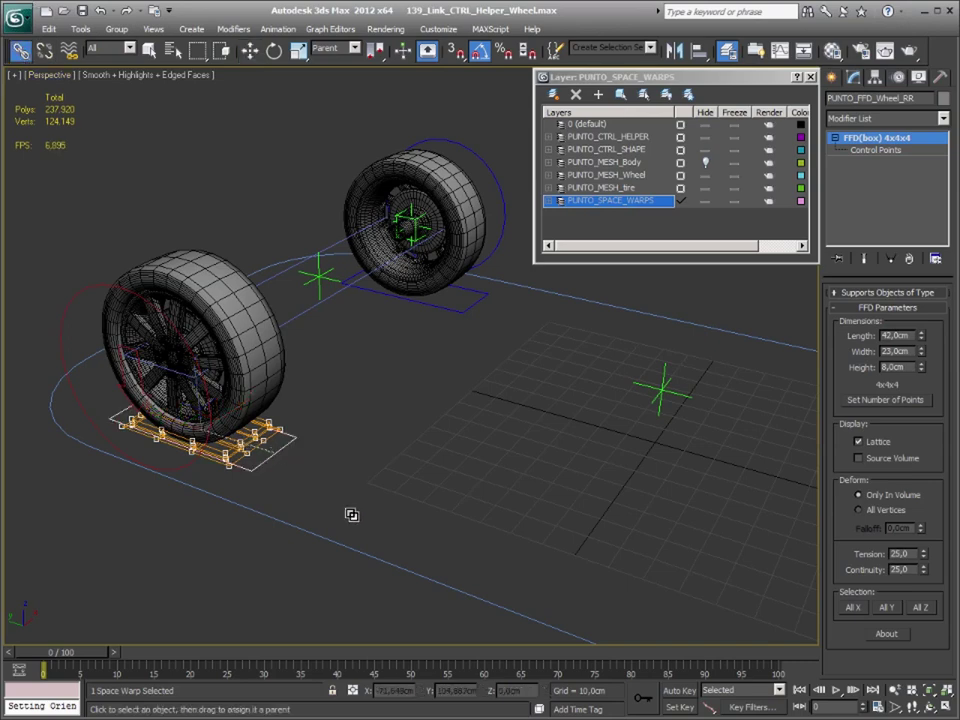
click(392, 456)
click(189, 270)
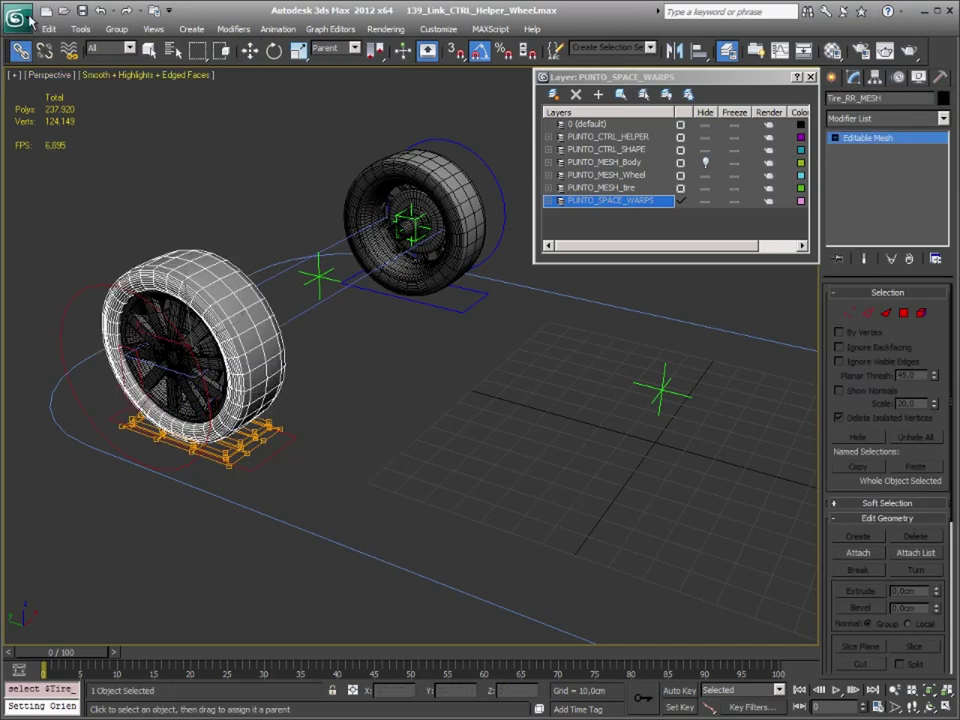
click(68, 51)
drag(212, 296, 283, 485)
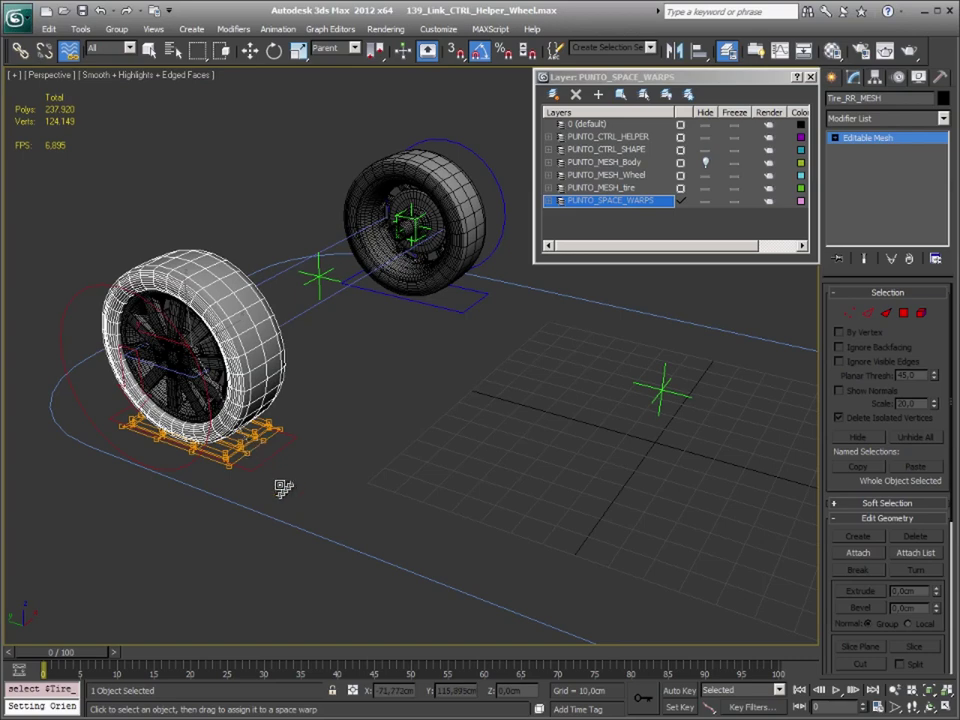
click(523, 372)
click(272, 440)
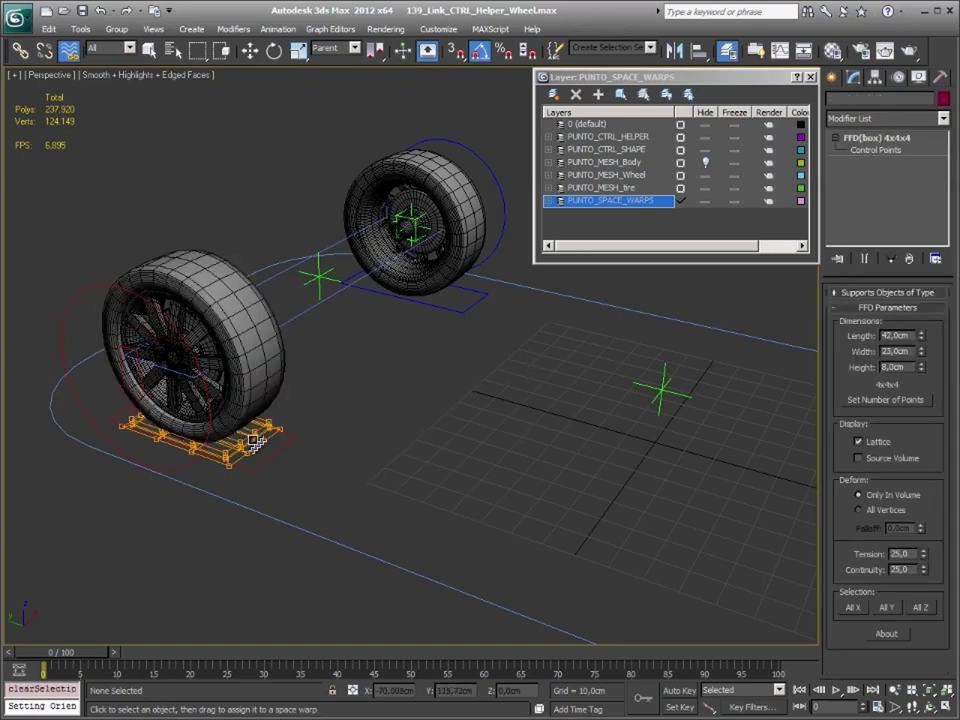
Shift-drag another instanced copy of the rear lattice, PUNTO_FFD_Wheel_RR001.
middle_drag(454, 463, 378, 512)
key(w)
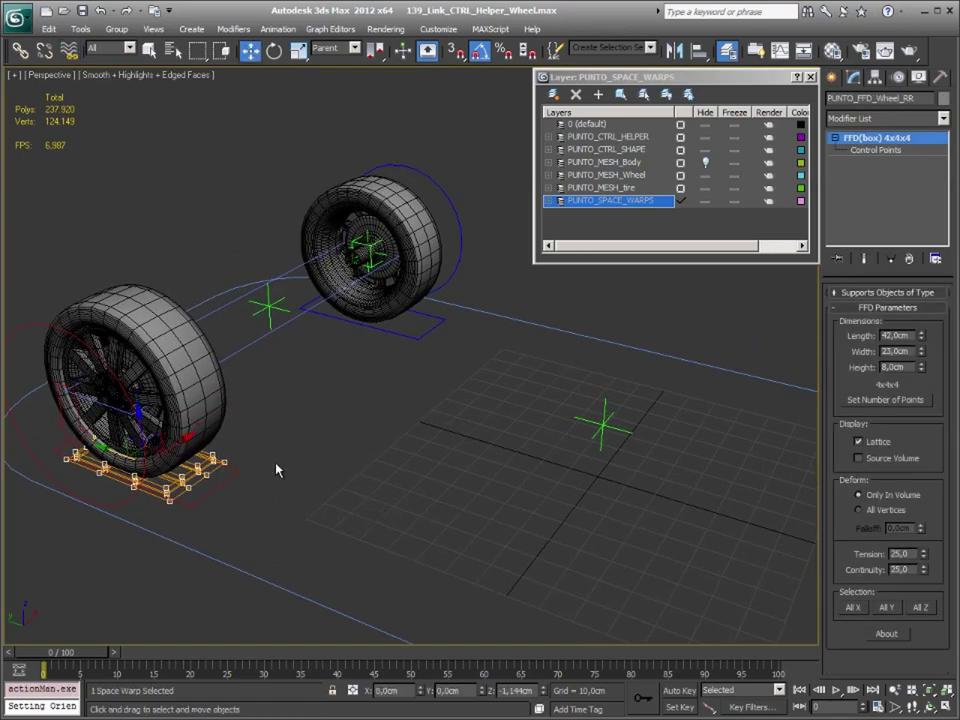
shift+drag(182, 440, 274, 373)
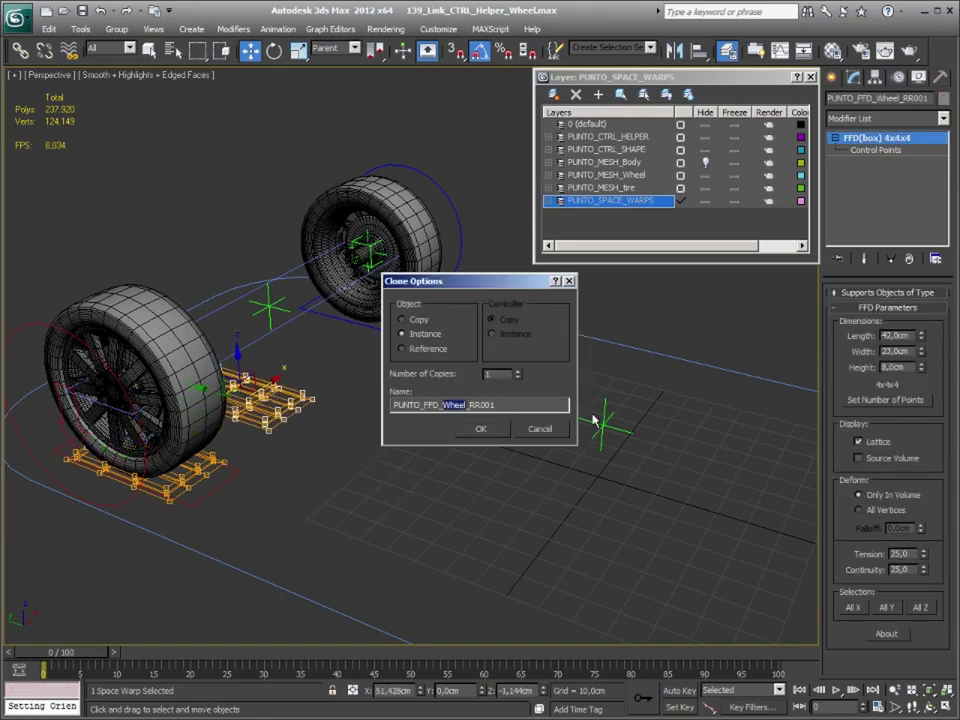
Name the instanced clone PUNTO_FFD_Tire_Wheel_RL and confirm it.
text(Tire)
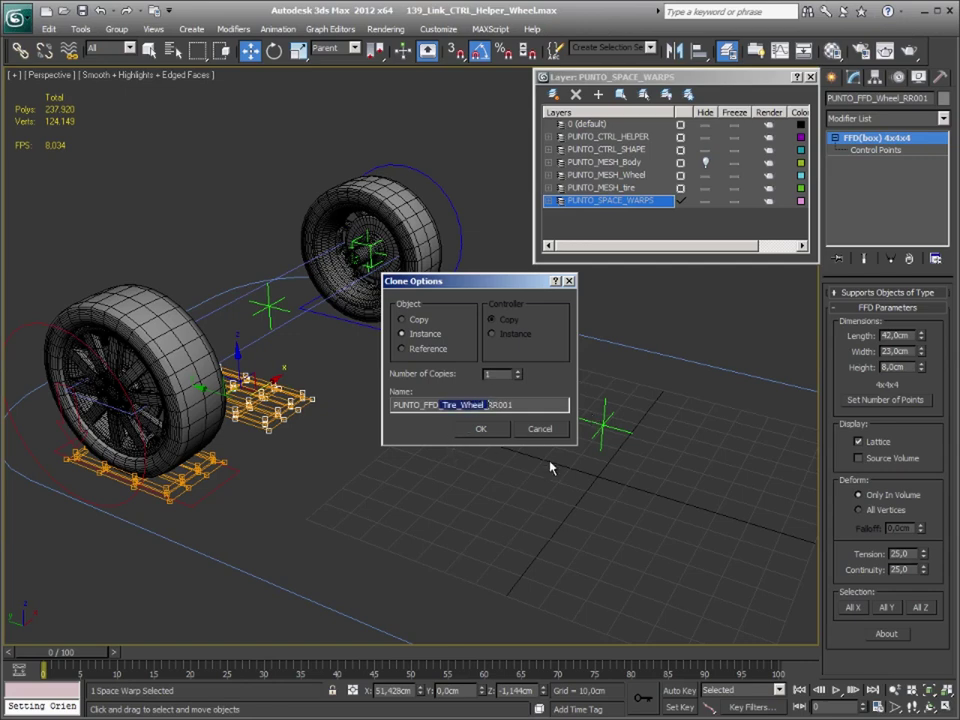
key(End)
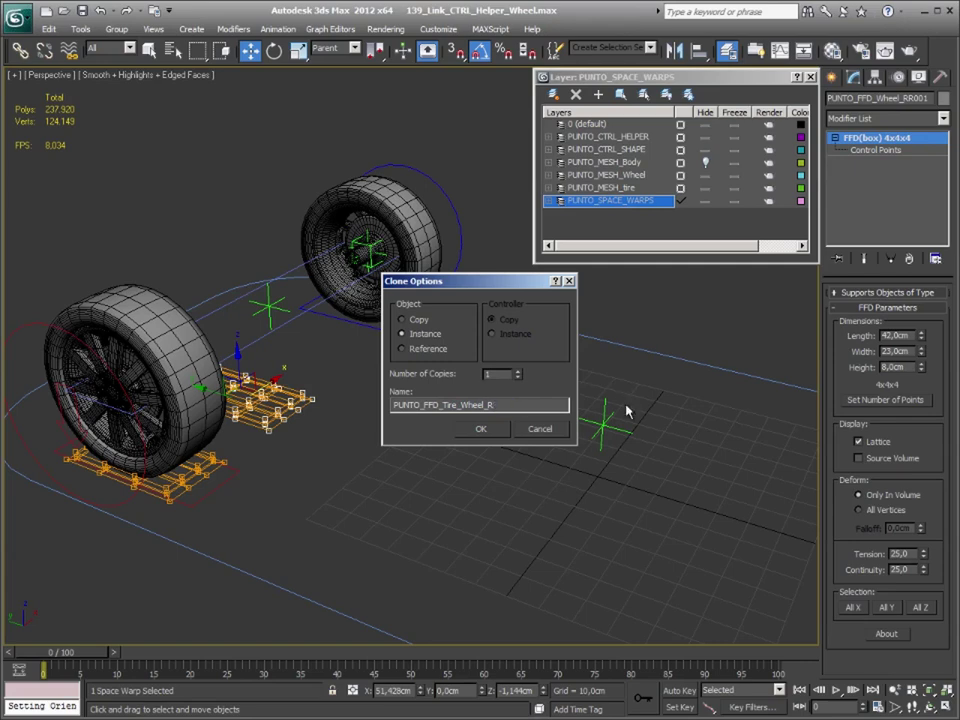
click(481, 429)
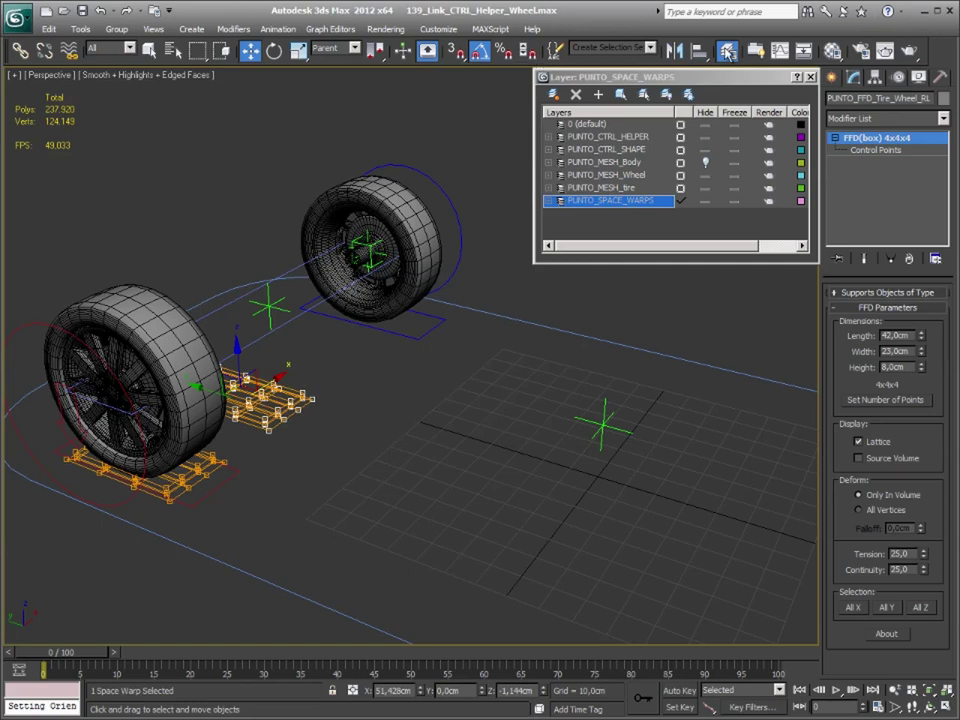
Align the new lattice in X and Y beneath the rear-left wheel control.
key(alt+a)
click(441, 327)
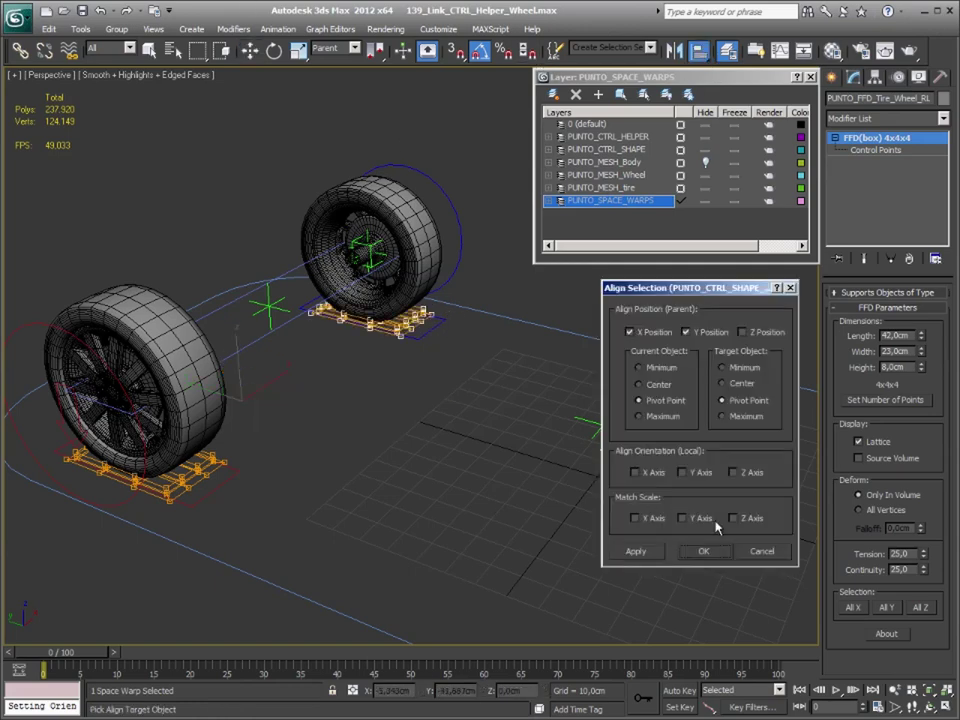
click(700, 551)
alt+middle_drag(431, 358, 250, 358)
Link the lattice to its rear-left control and bind Tire_RL_MESH to it.
click(20, 50)
drag(323, 326, 316, 243)
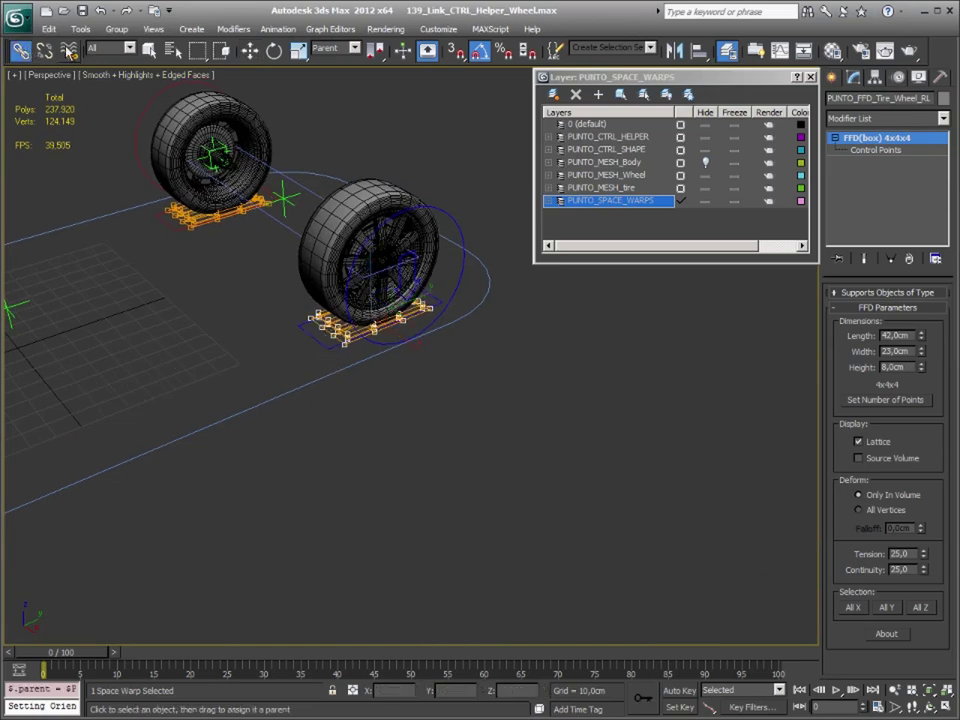
click(69, 50)
click(330, 250)
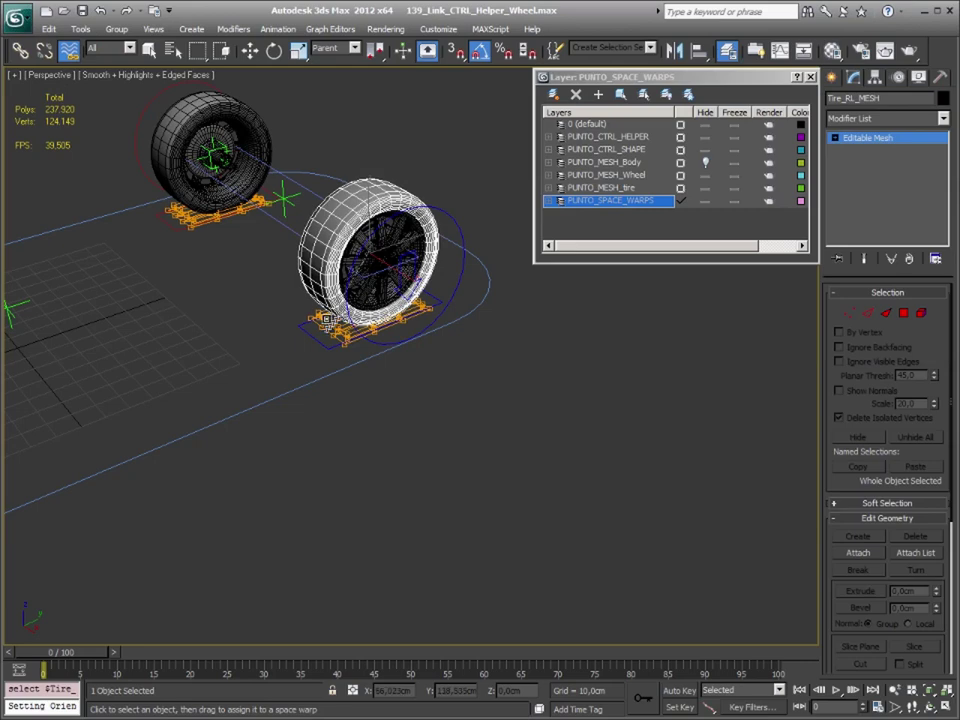
drag(250, 190, 252, 215)
click(316, 422)
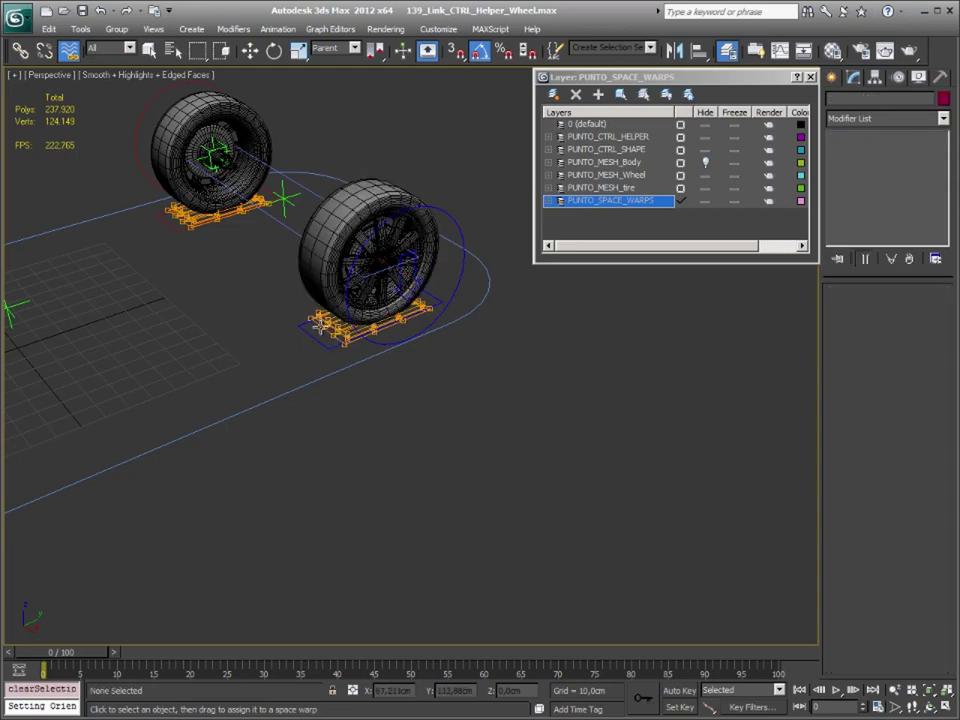
click(345, 325)
middle_drag(231, 450, 435, 456)
Shift-drag another instanced copy of the FFD lattice toward the front wheel.
key(w)
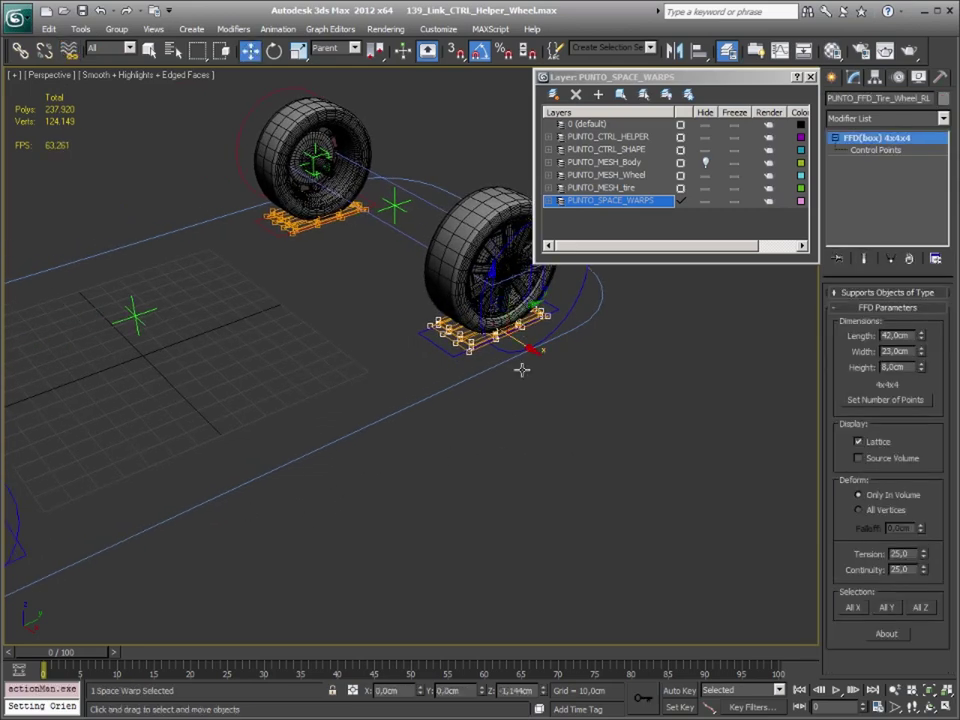
shift+drag(521, 352, 418, 466)
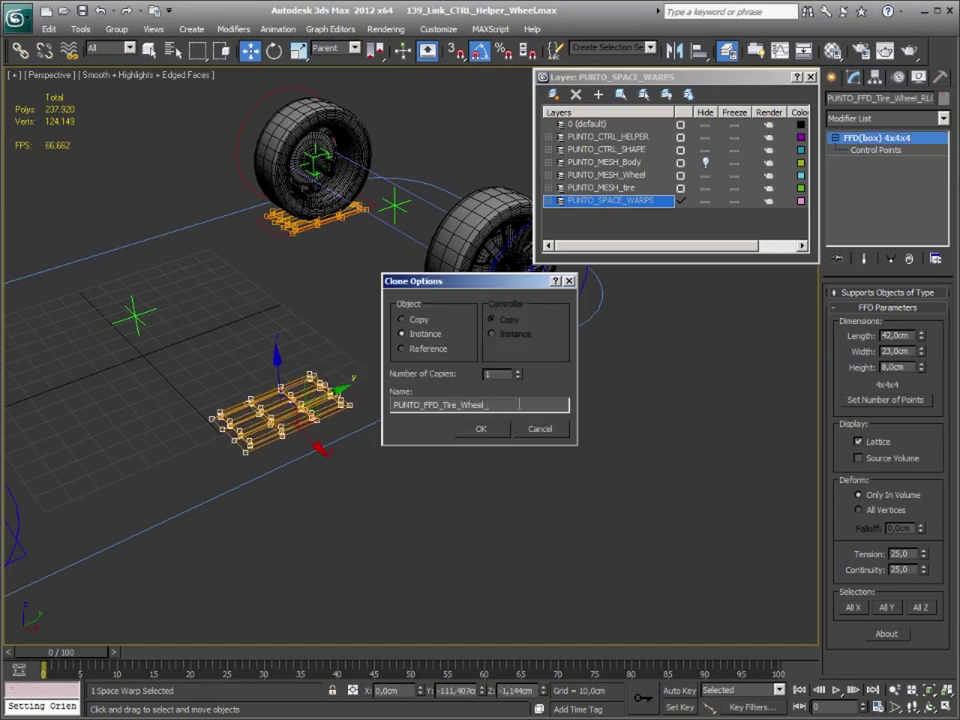
click(485, 430)
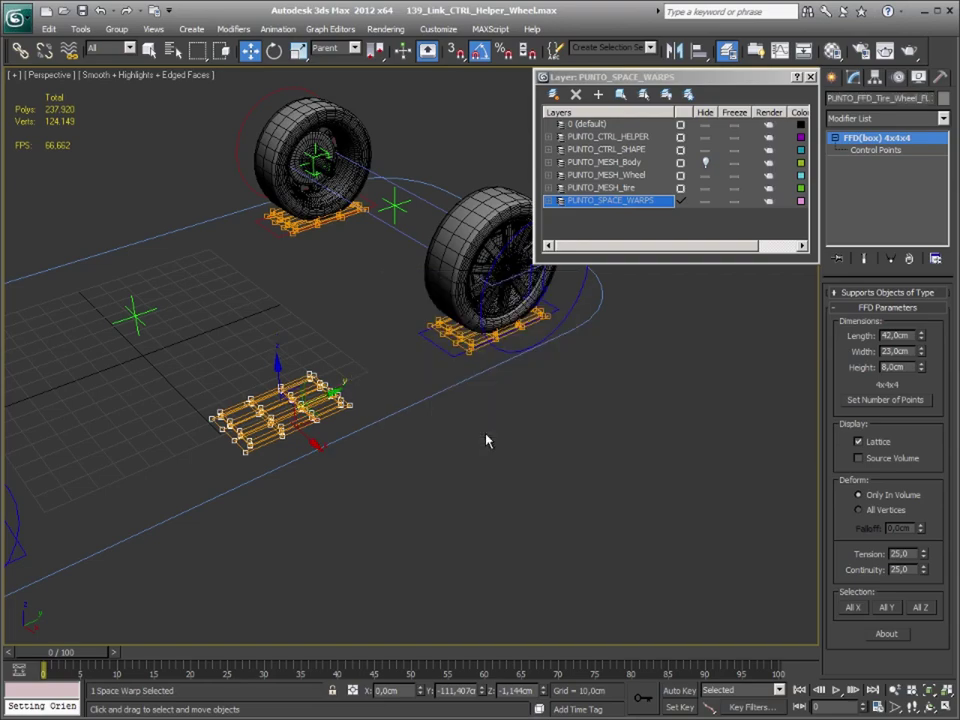
middle_drag(489, 439, 591, 465)
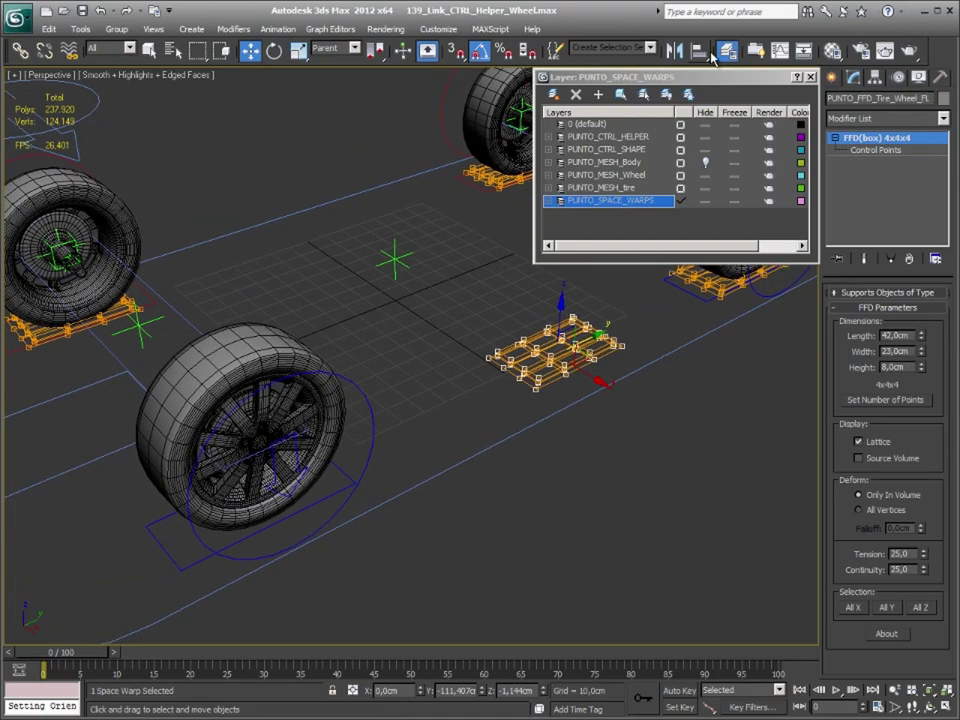
Align the copied lattice to the front wheel's control shape, discarding an accidental extra copy.
click(705, 52)
click(191, 599)
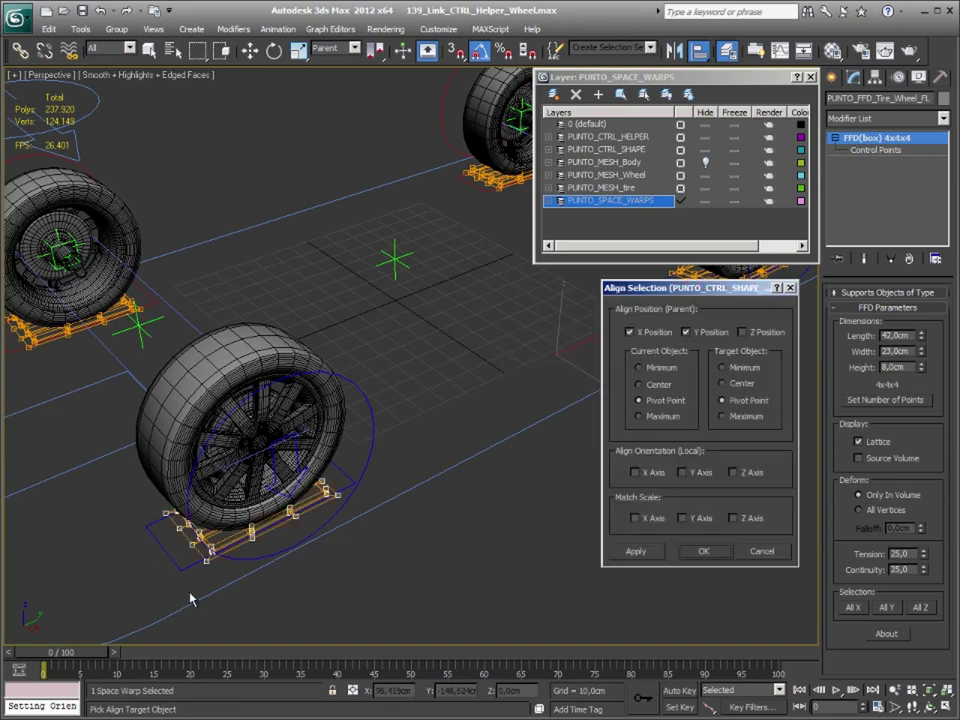
click(703, 552)
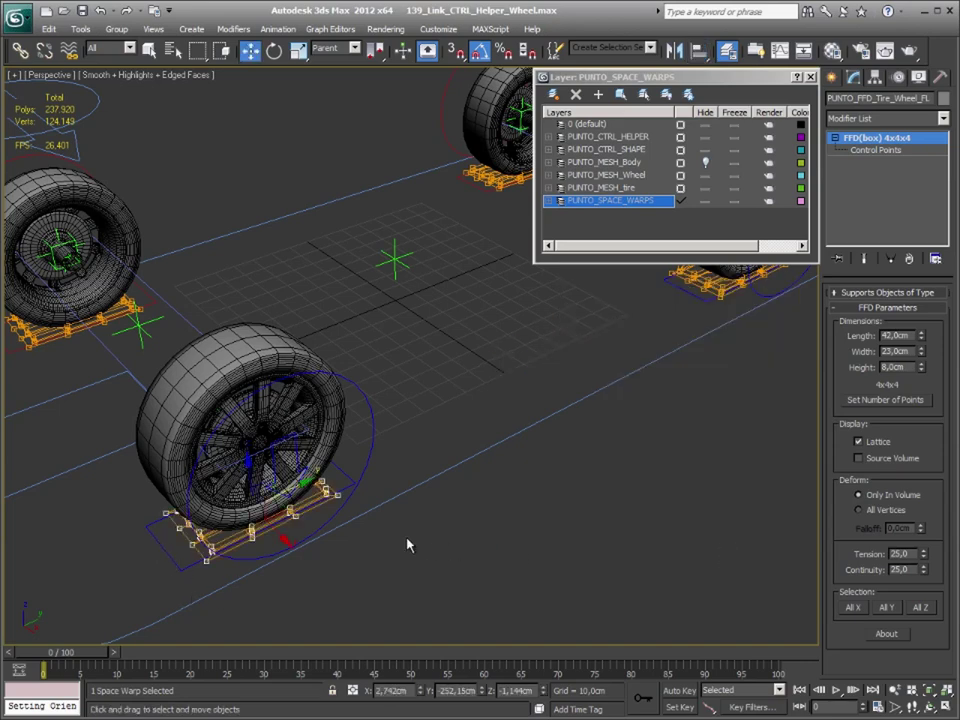
shift+drag(288, 508, 433, 449)
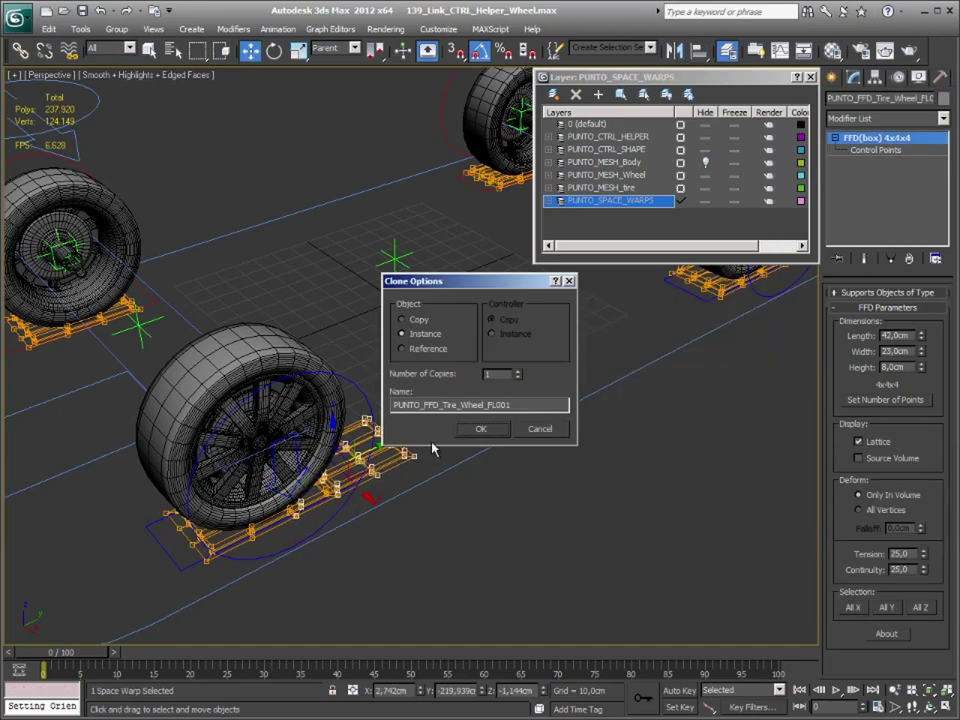
click(540, 429)
alt+middle_drag(551, 436, 394, 483)
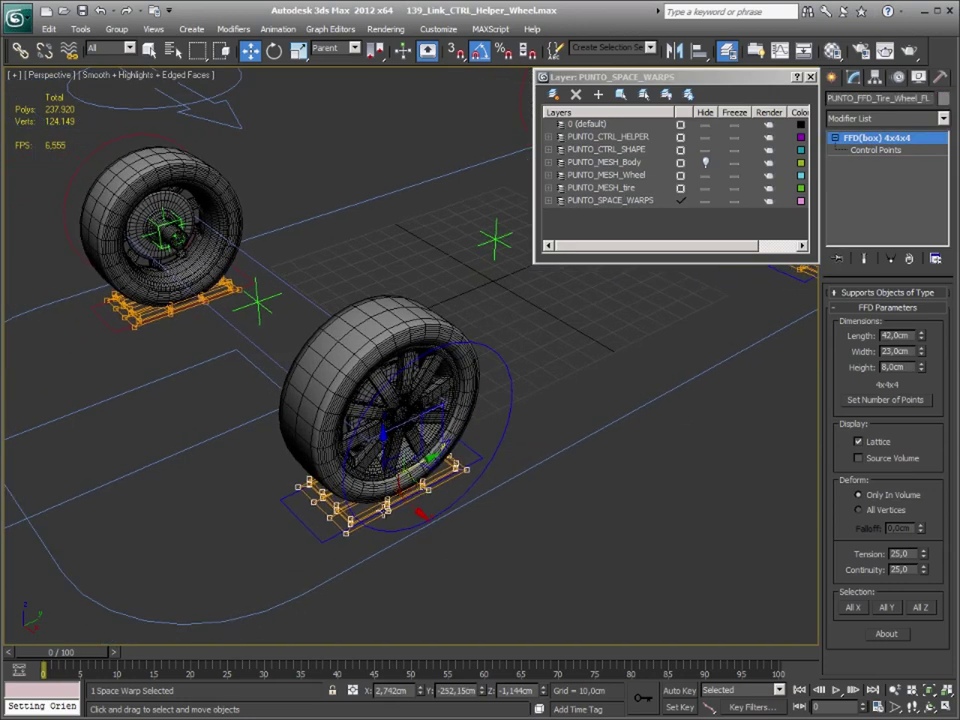
Bind the front tire mesh to the lattice beneath it, then select that lattice.
click(20, 49)
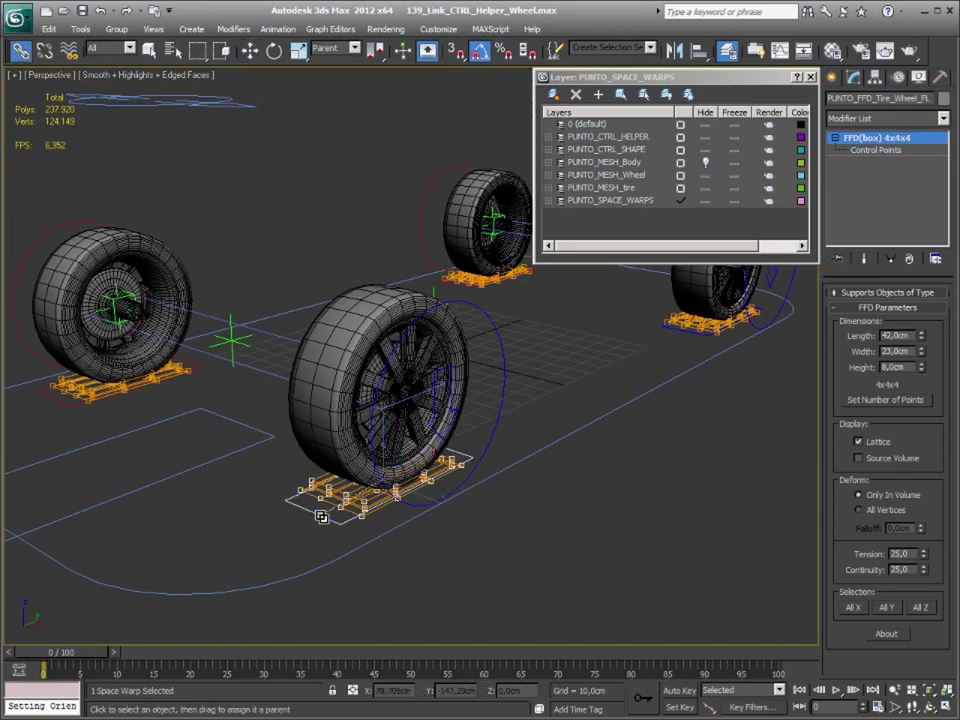
click(585, 555)
click(324, 446)
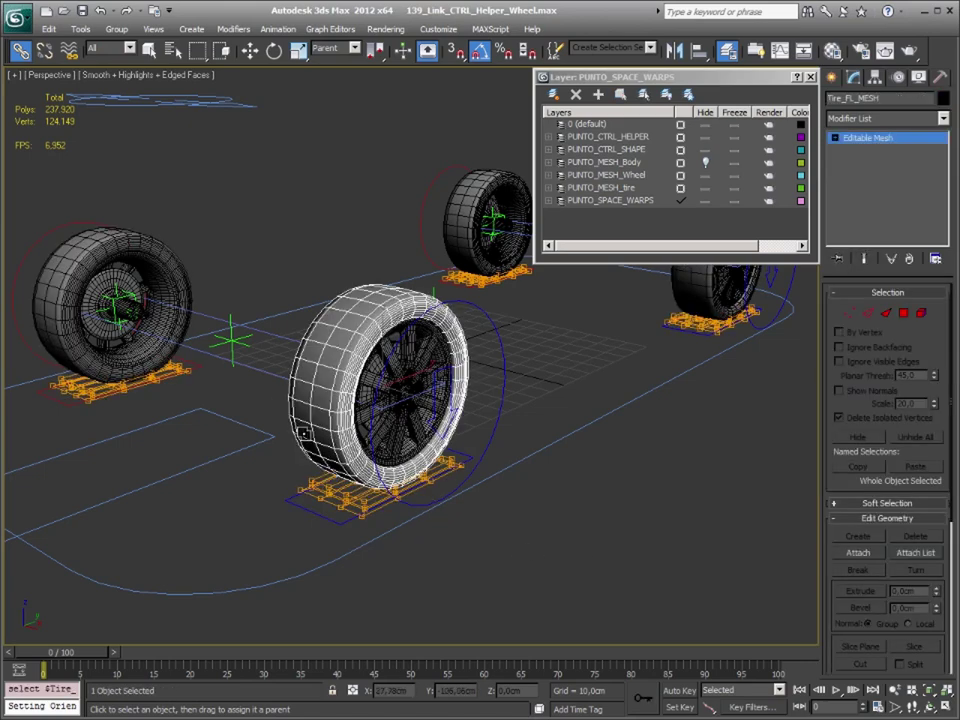
click(69, 49)
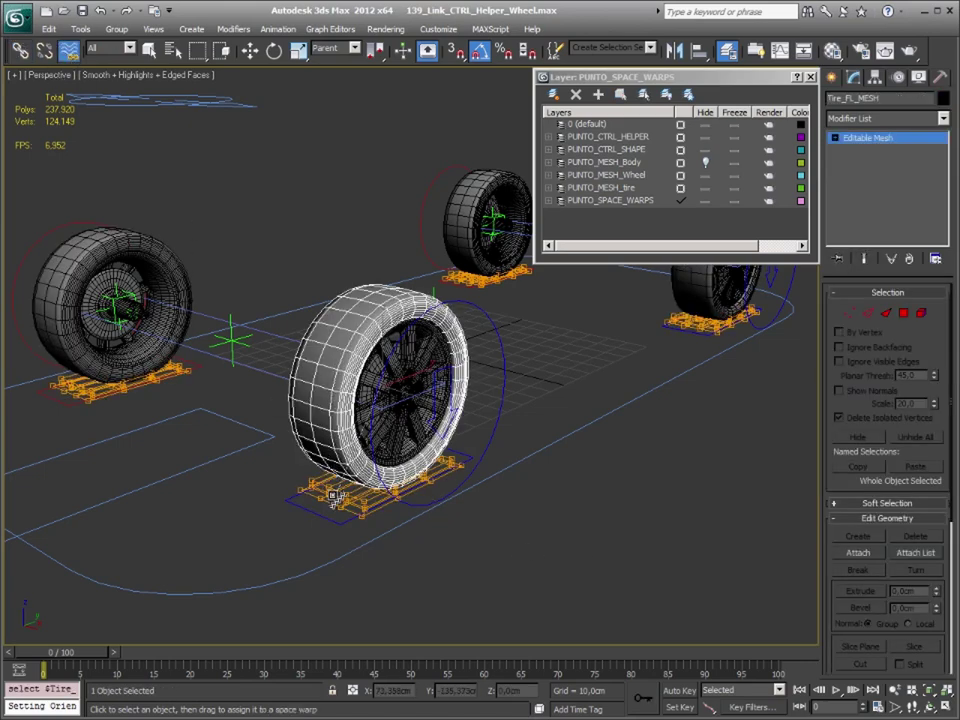
drag(458, 415, 611, 553)
click(194, 430)
middle_drag(194, 430, 388, 428)
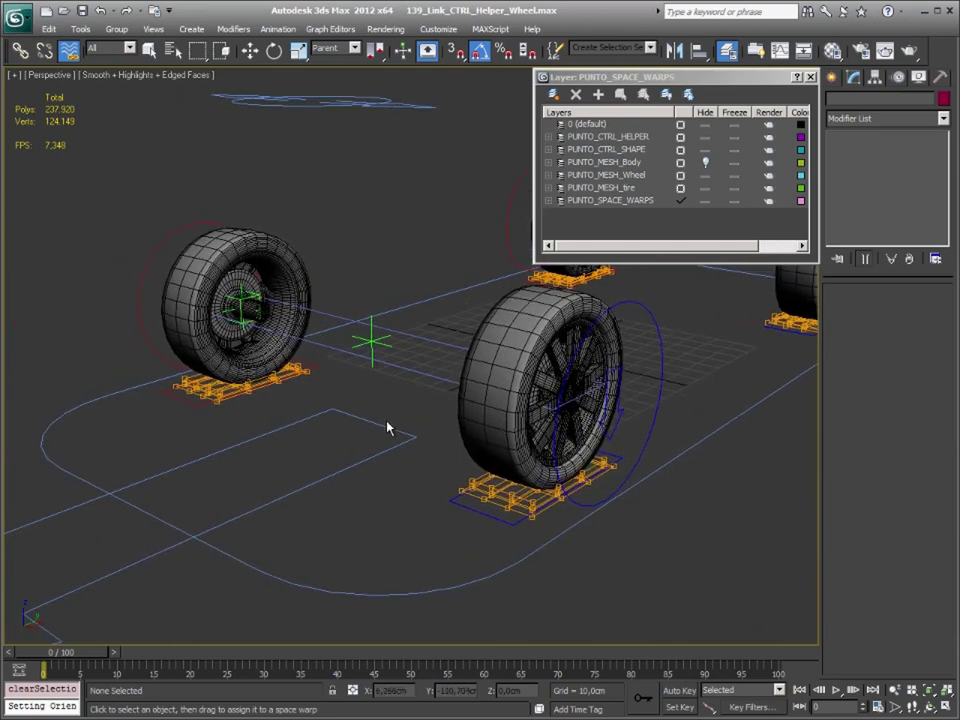
click(658, 395)
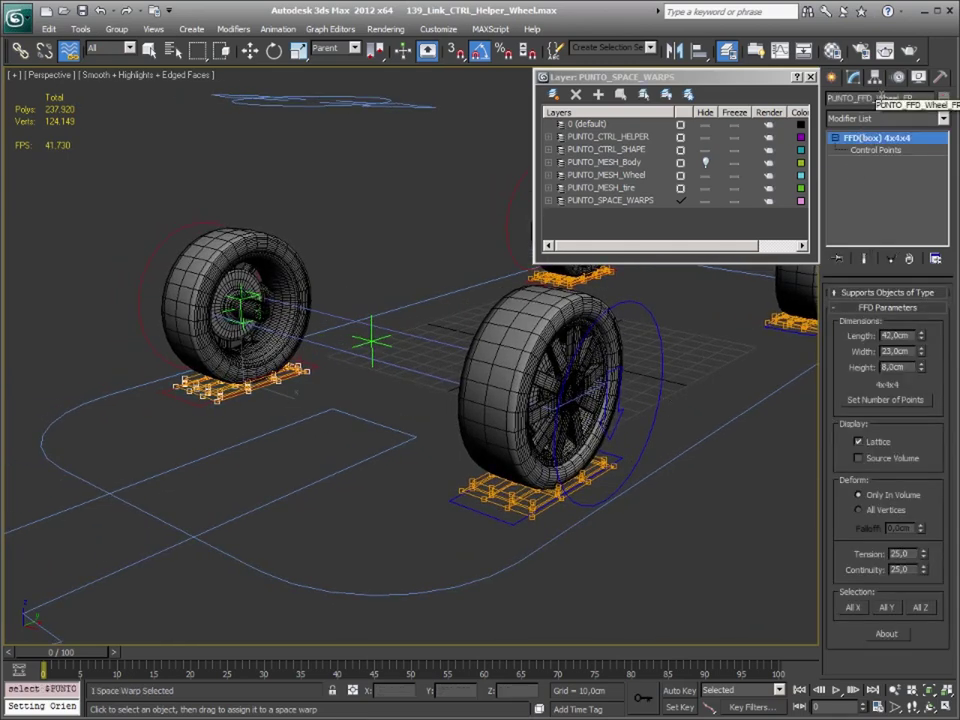
Replace 'Wheel' in the name field with '_Tire_Wheel' to get PUNTO_FFD_Tire_Wheel_FR.
drag(875, 97, 899, 98)
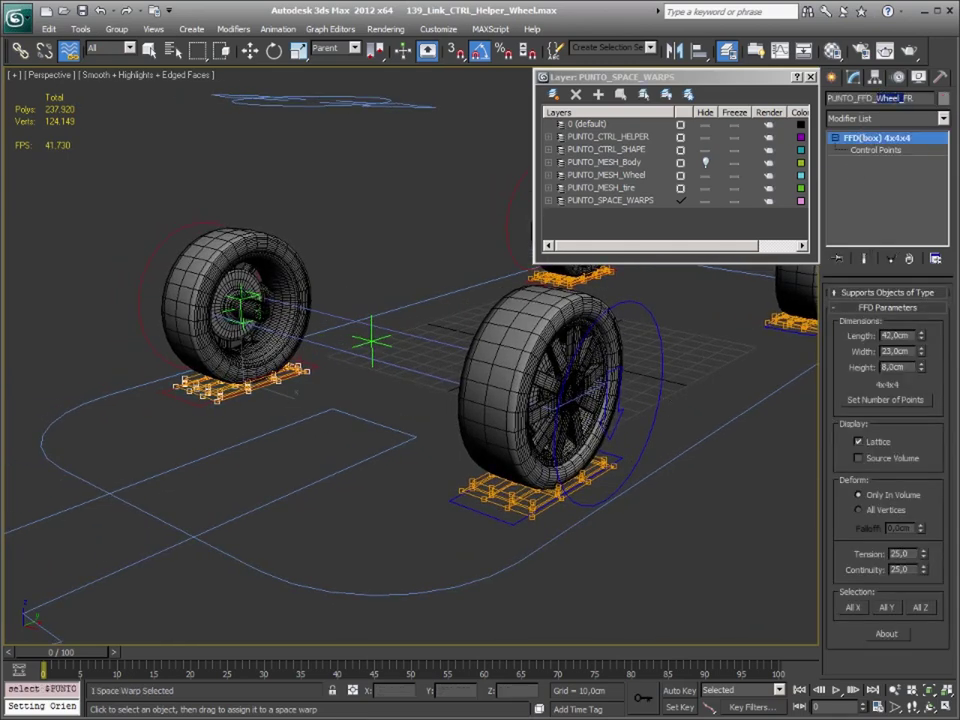
text(_Tire_Wheel)
key(BackSpace)
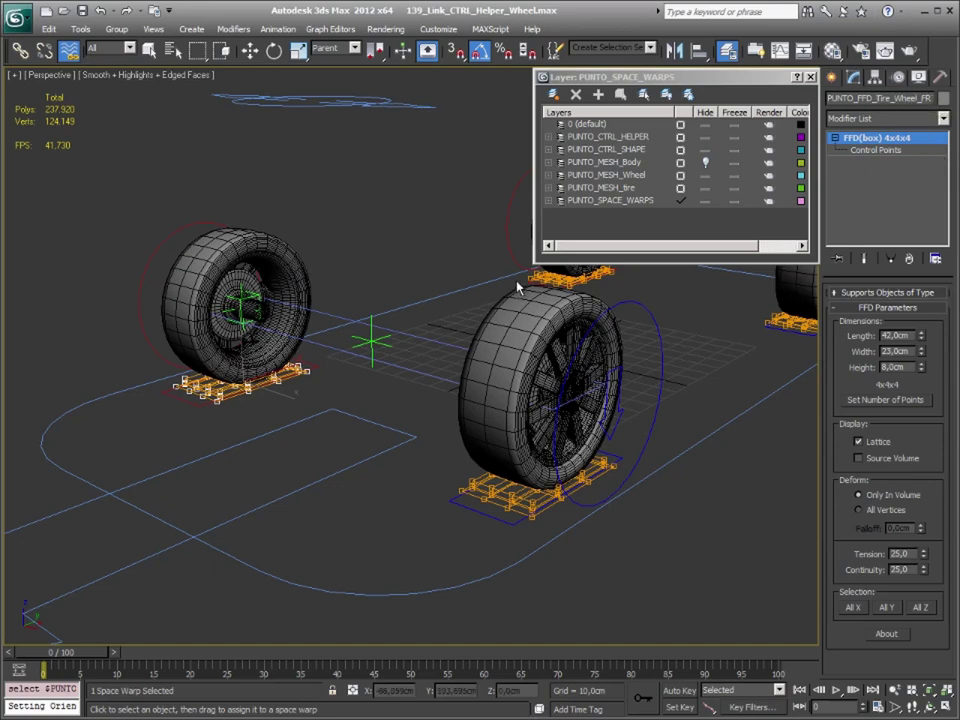
Check the rear-right lattice, then orbit out to view the whole four-wheel rig.
click(540, 276)
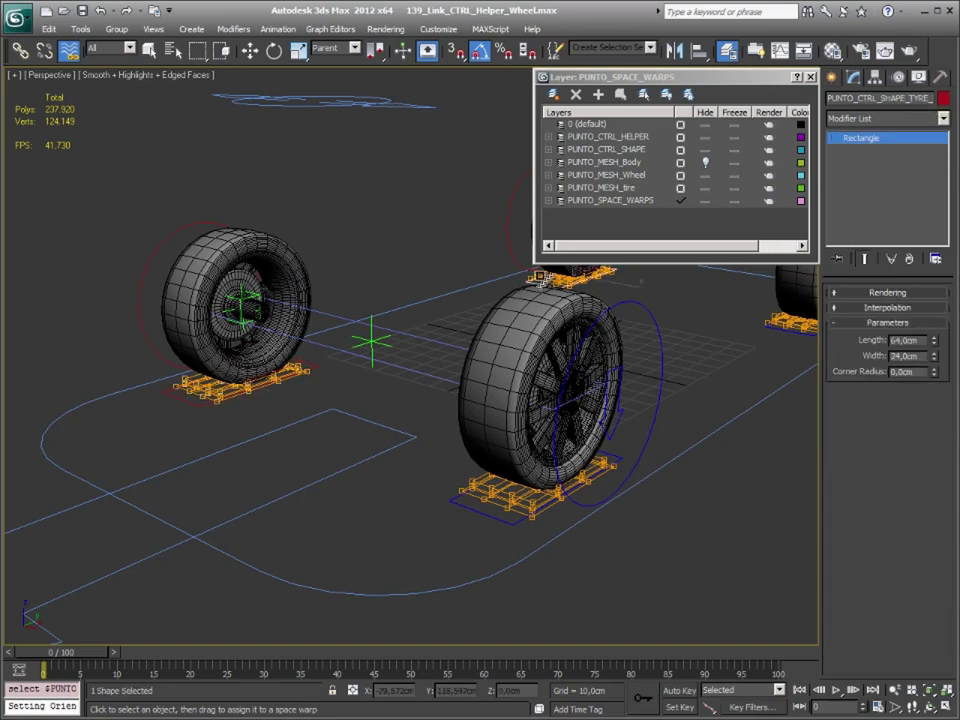
click(540, 276)
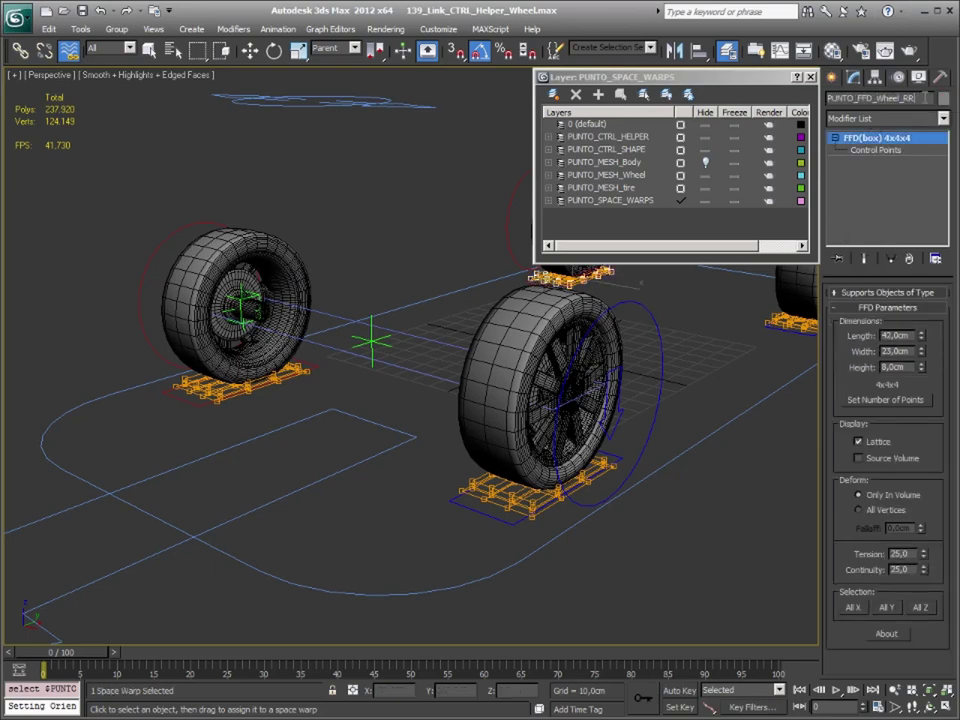
alt+middle_drag(339, 245, 339, 279)
click(339, 279)
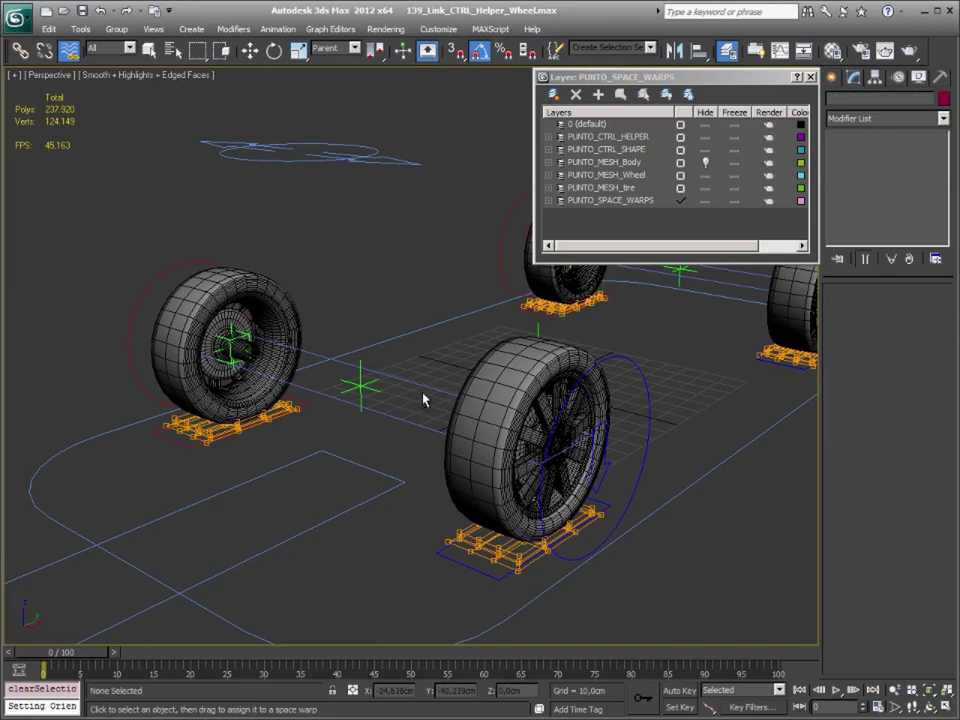
scroll(423, 400, down, 3)
mouse_move(364, 392)
alt+middle_down()
mouse_move(527, 387)
mouse_move(506, 388)
mouse_move(452, 444)
mouse_move(426, 491)
mouse_move(422, 452)
alt+middle_up()
scroll(415, 415, down, 2)
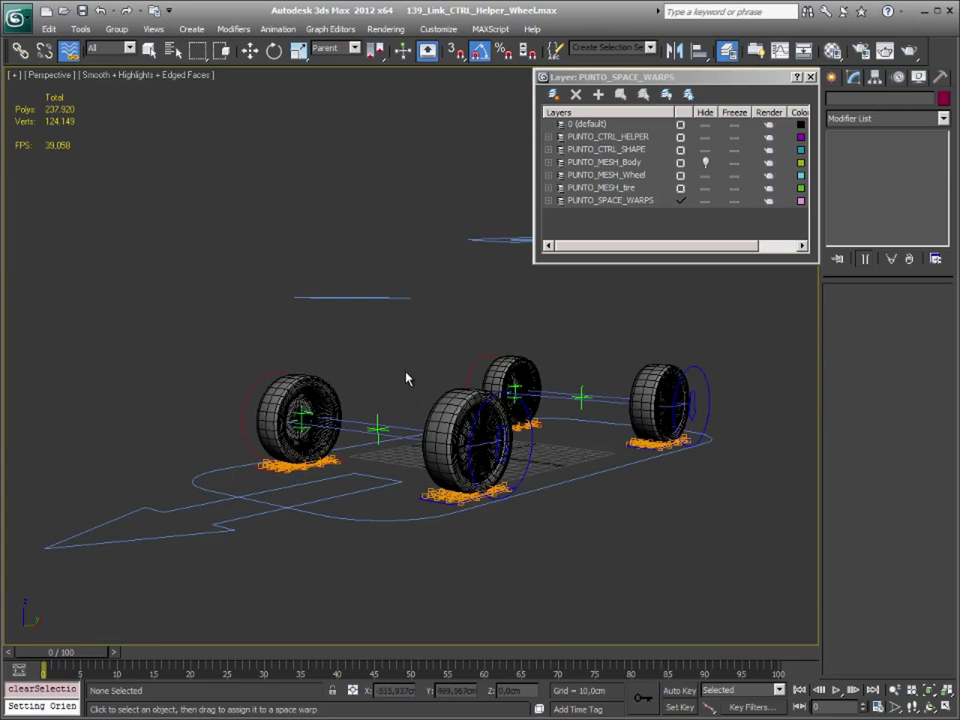
Zoom in and lower a front wheel's suspension spline along Z to check the tire follows.
click(508, 450)
key(w)
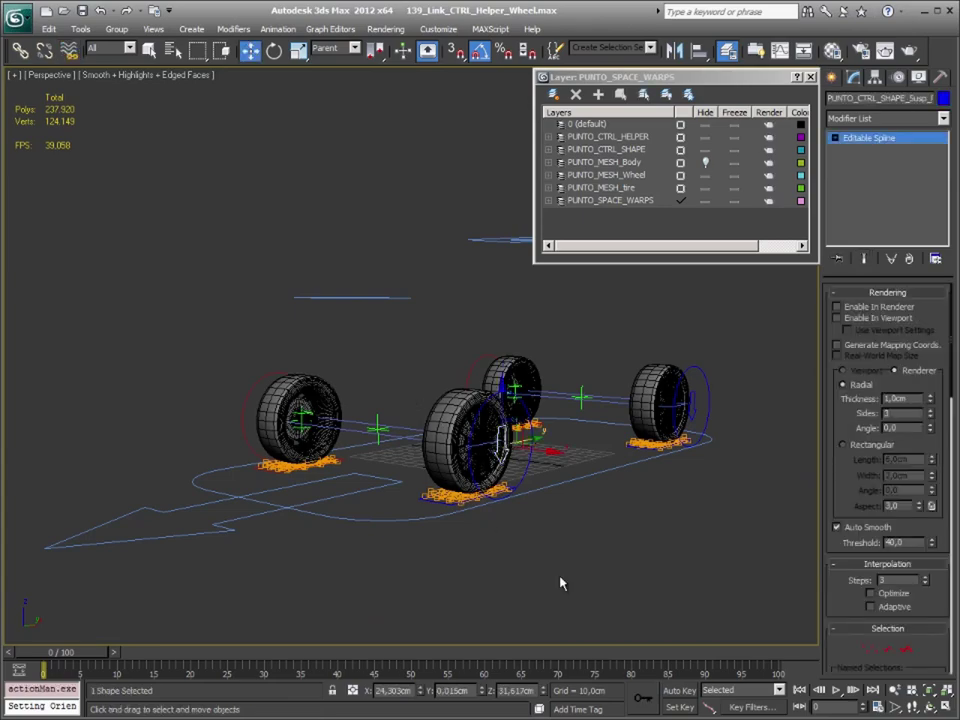
scroll(504, 446, up, 2)
scroll(481, 472, up, 2)
scroll(390, 388, up, 2)
scroll(430, 375, up, 2)
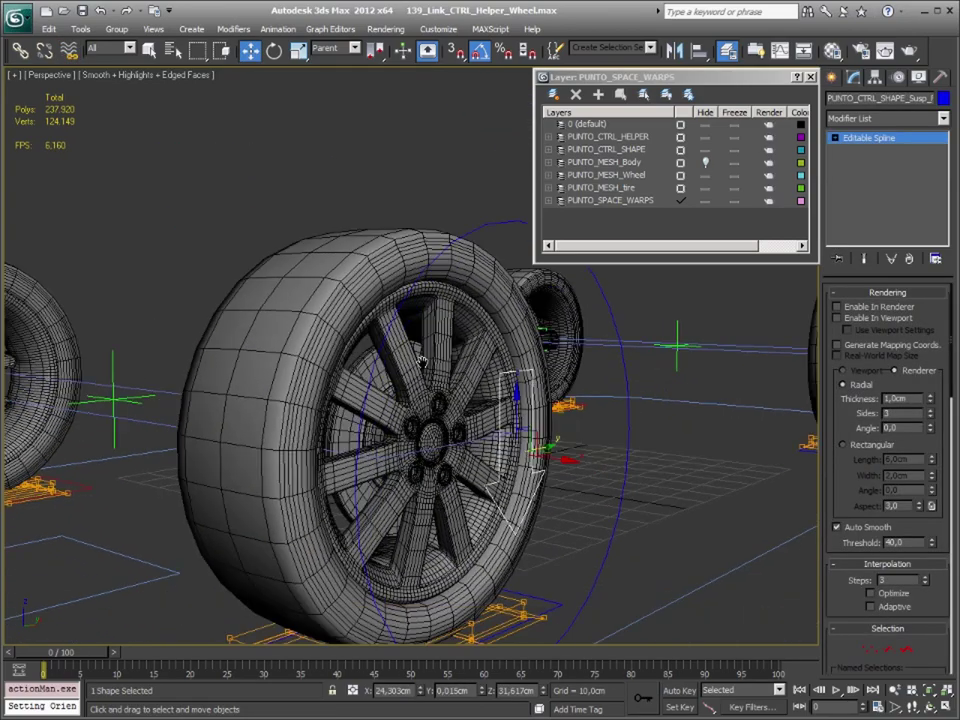
scroll(428, 330, up, 2)
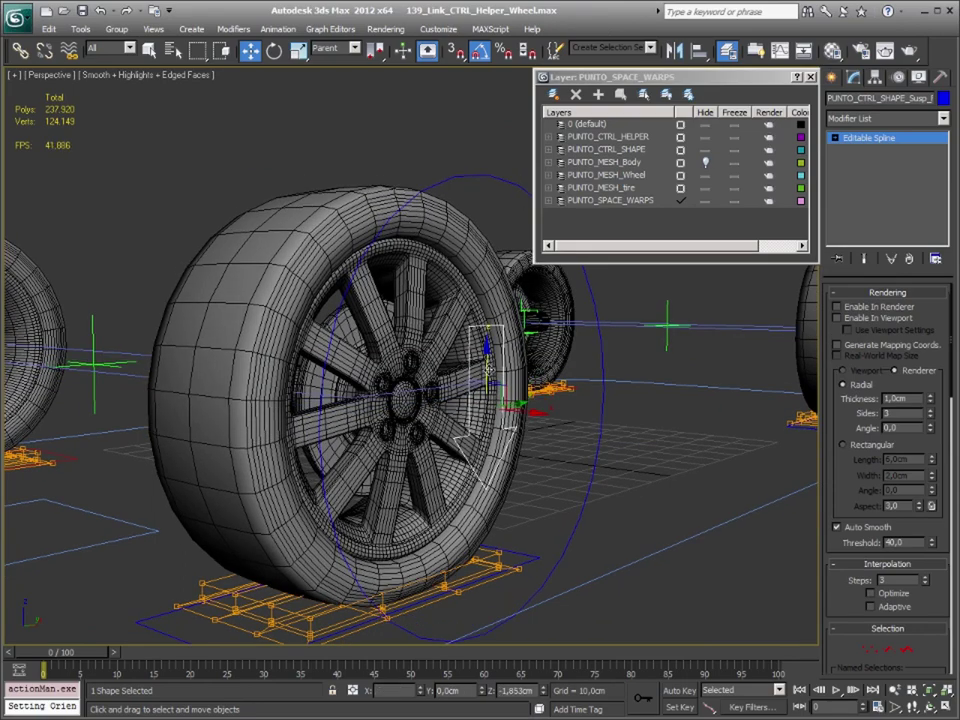
drag(488, 338, 491, 398)
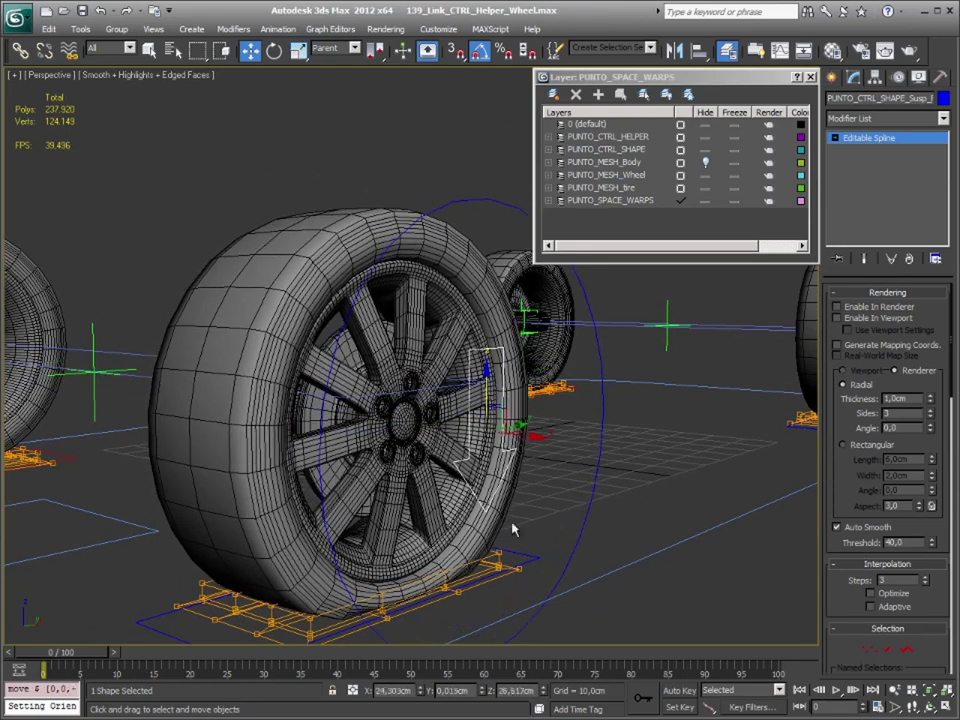
Raise the right front control shape and lower the left one along Z.
mouse_move(491, 516)
middle_down()
mouse_move(657, 471)
mouse_move(214, 514)
middle_up()
middle_drag(515, 420, 255, 521)
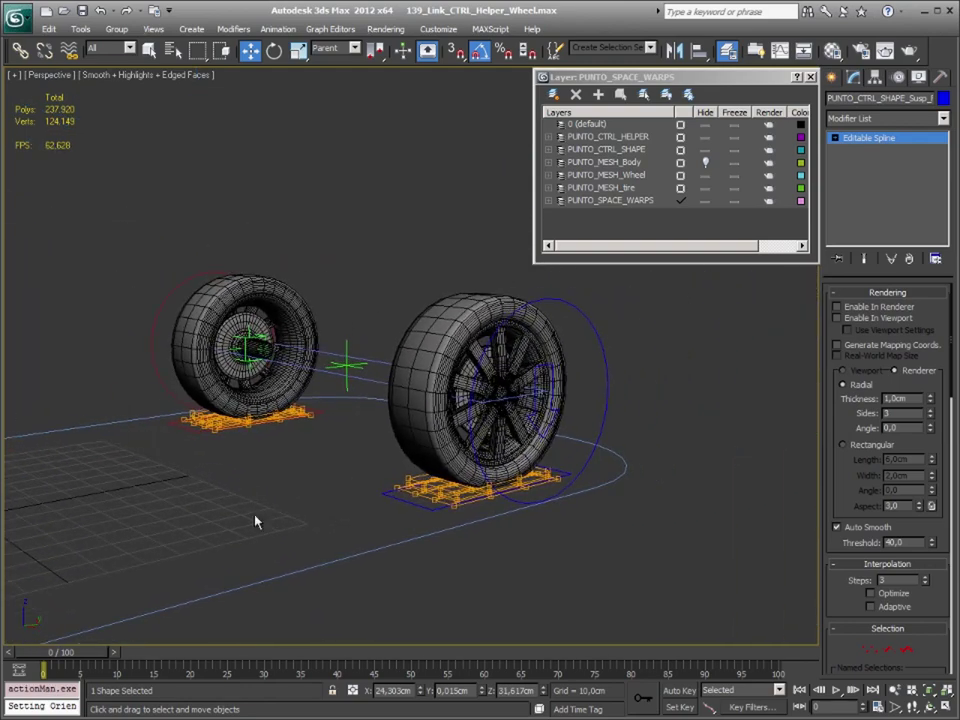
click(549, 370)
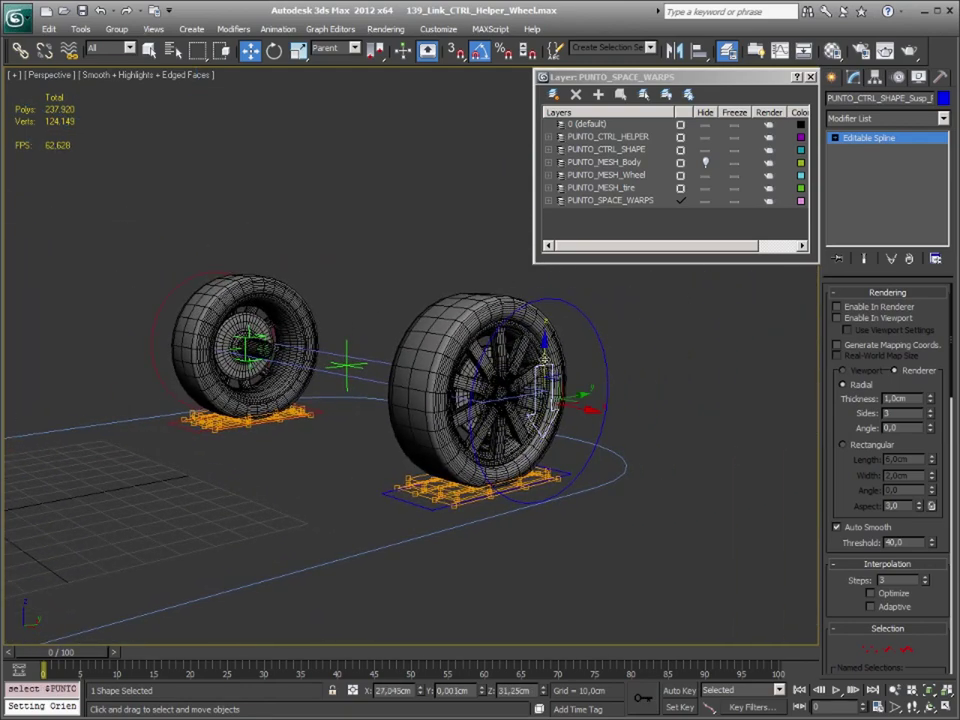
drag(549, 368, 551, 357)
mouse_move(200, 373)
alt+middle_down()
mouse_move(366, 373)
mouse_move(268, 441)
mouse_move(396, 229)
mouse_move(207, 405)
mouse_move(226, 482)
alt+middle_up()
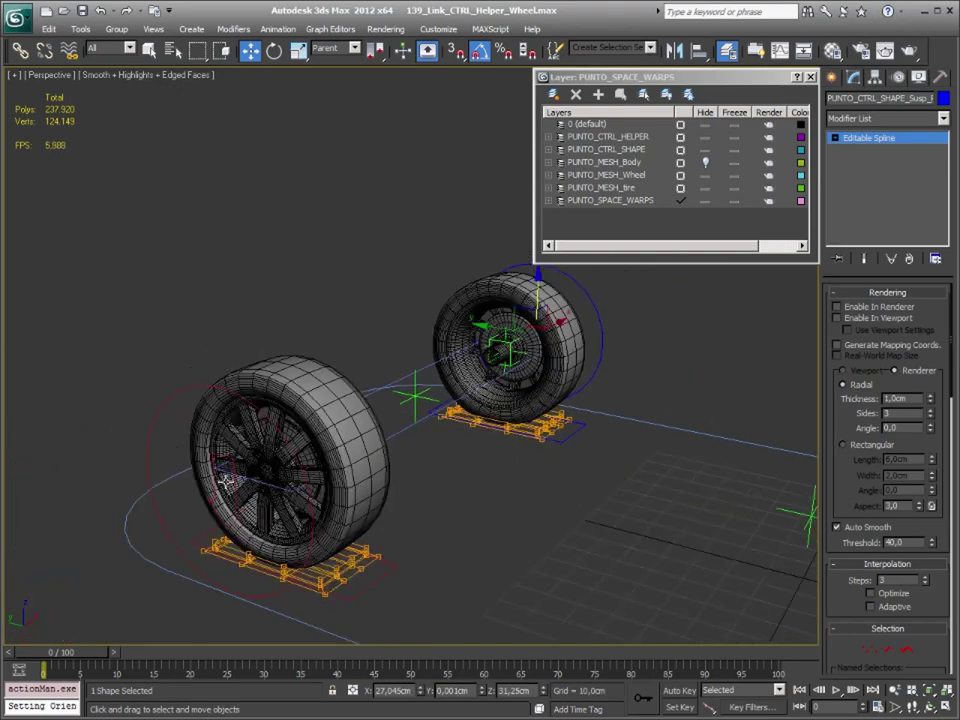
click(217, 480)
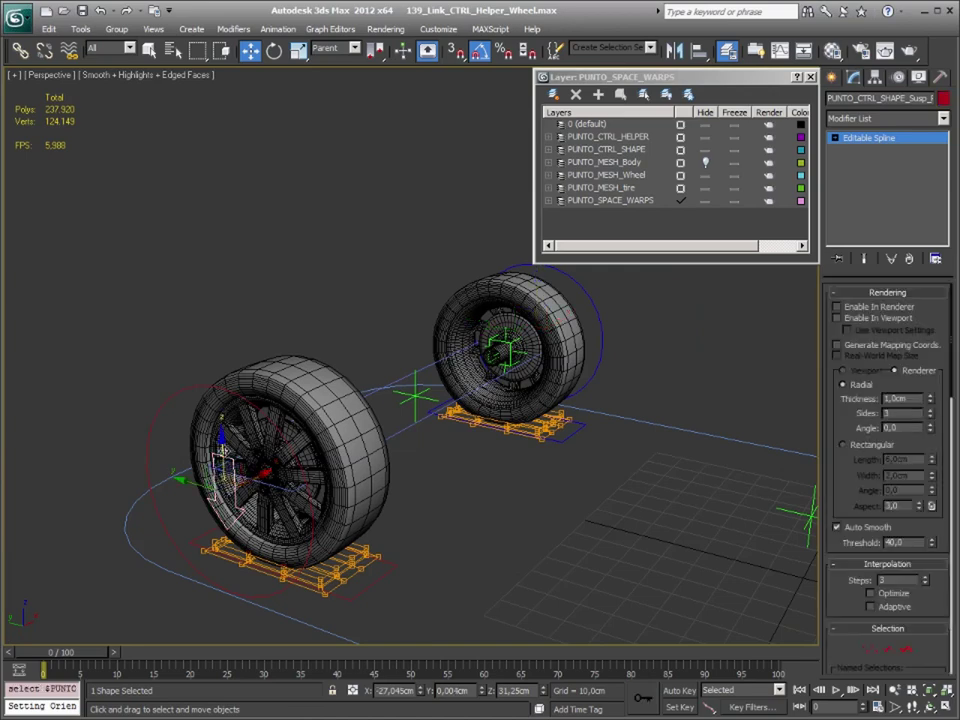
drag(224, 452, 240, 463)
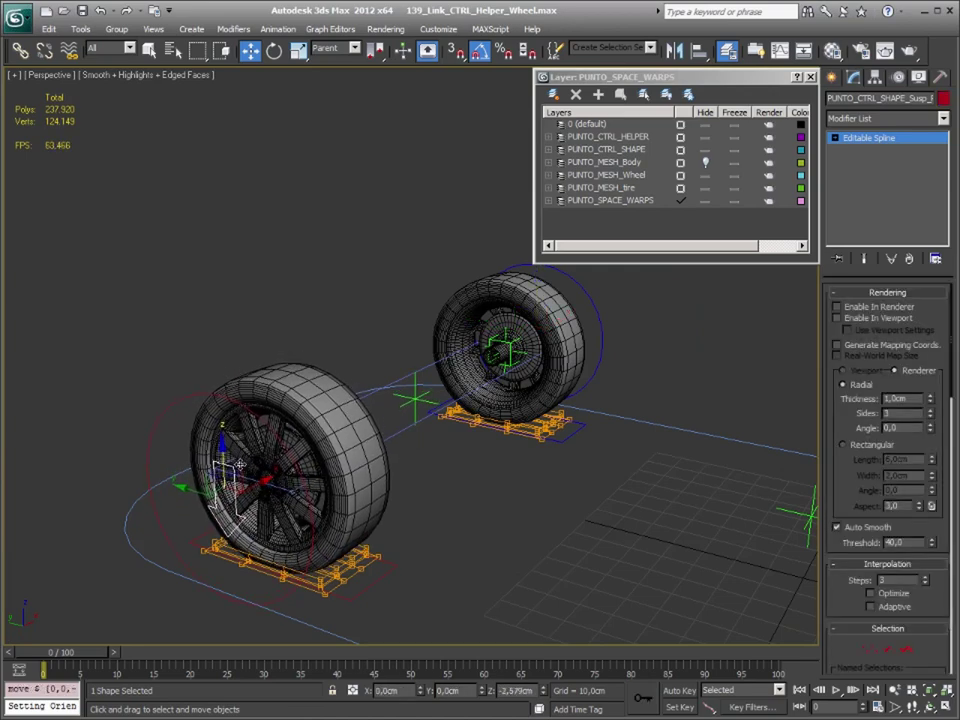
click(505, 558)
Zoom out over all four wheels and switch off Hide on PUNTO_MESH_Body in the Layer Manager.
middle_drag(497, 549, 328, 497)
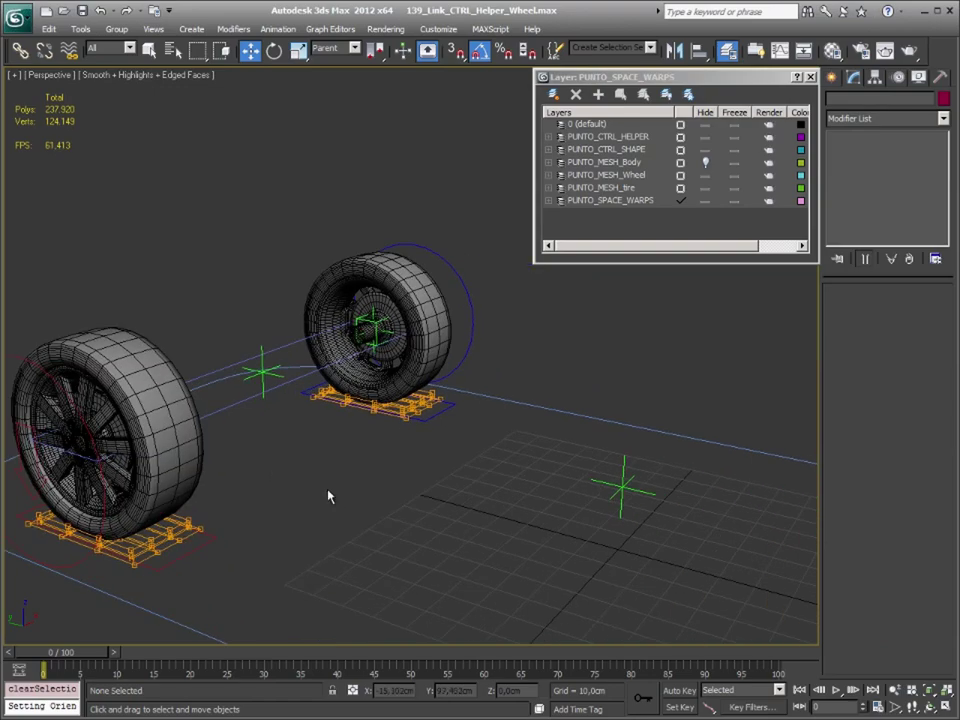
scroll(328, 497, down, 5)
mouse_move(403, 493)
alt+middle_down()
mouse_move(437, 420)
mouse_move(443, 434)
mouse_move(503, 439)
alt+middle_up()
click(705, 162)
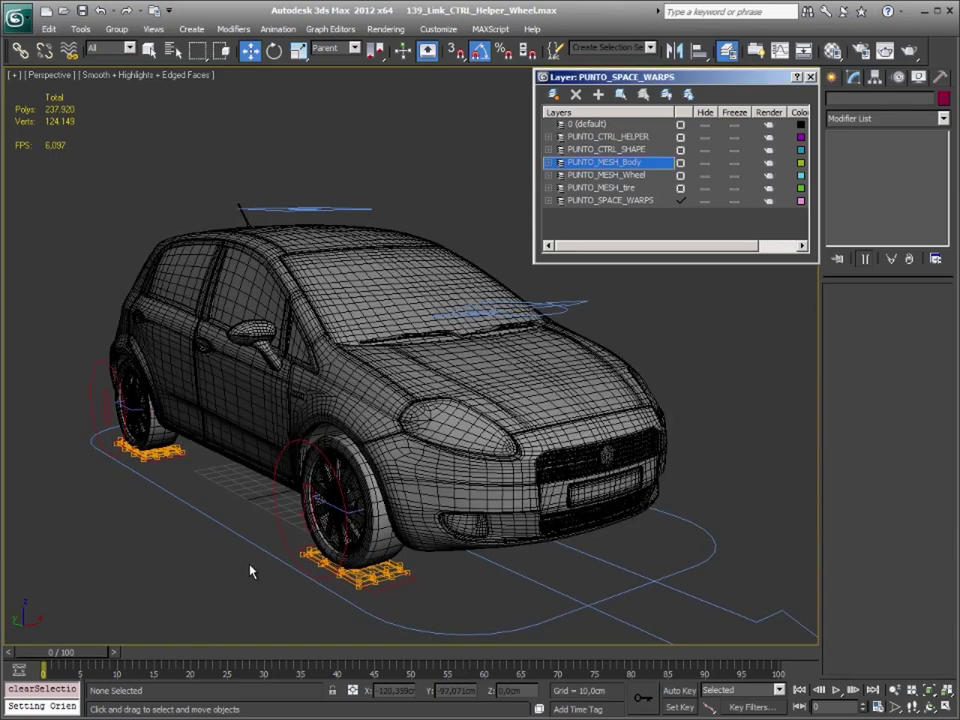